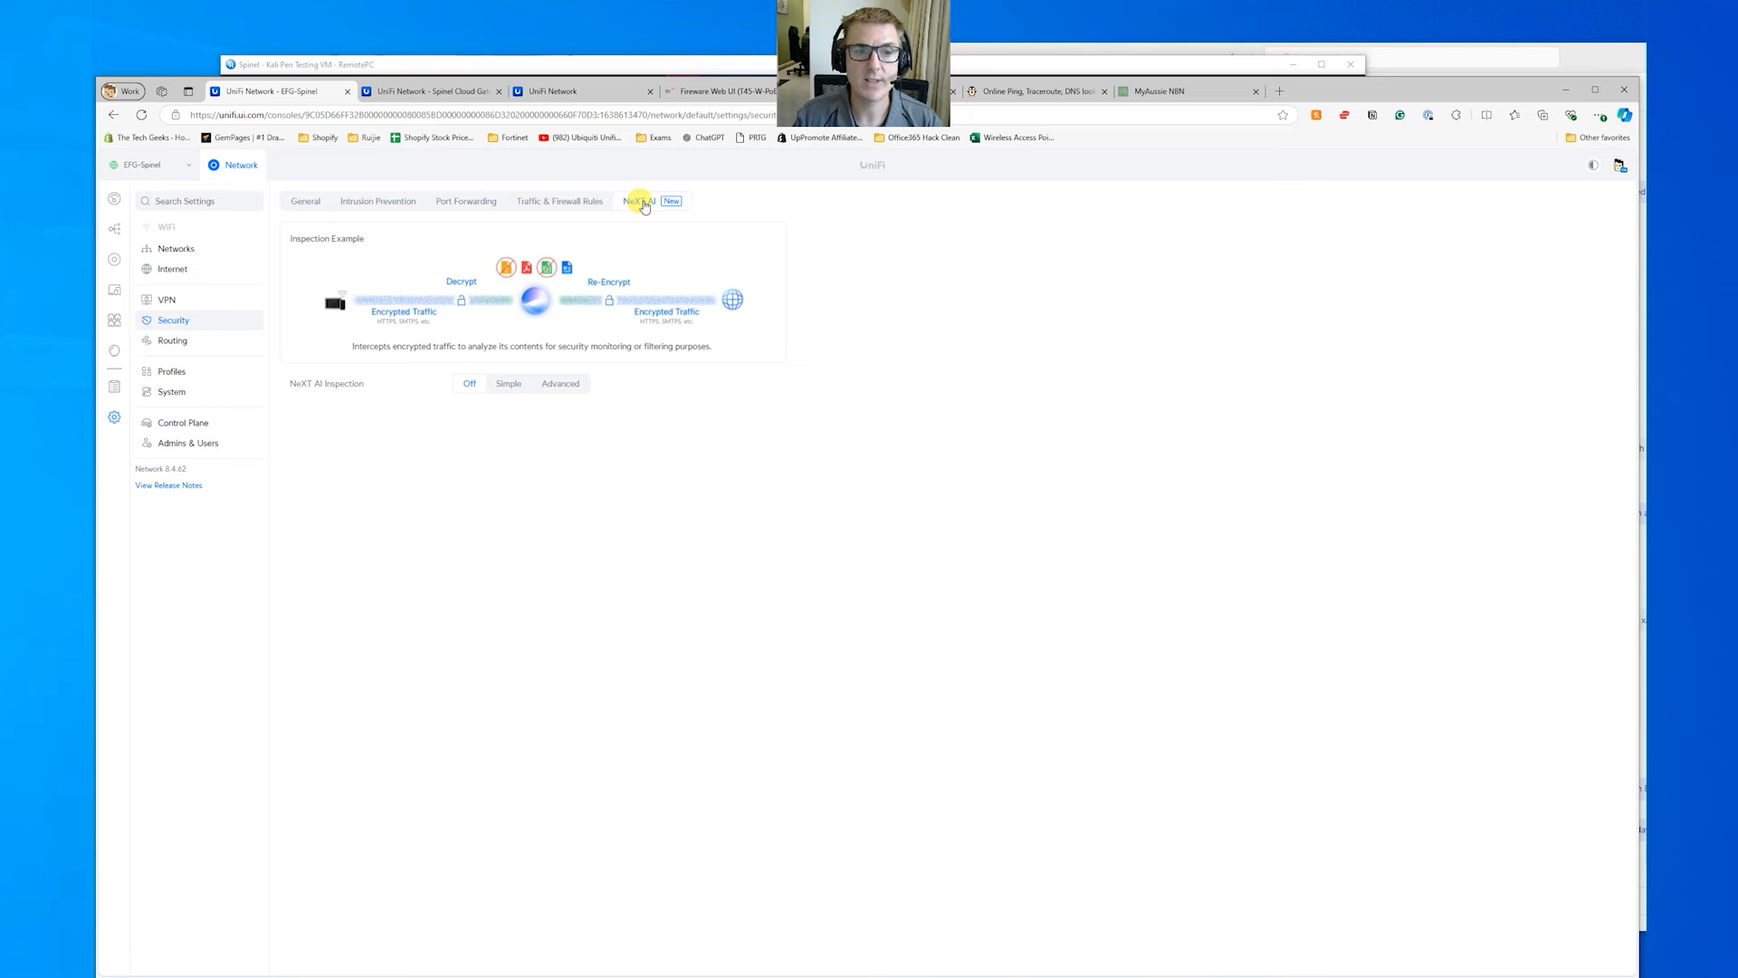
Try the Simple mode of NeXT AI Inspection and leave for the traffic and firewall rules, discarding the changes
{"action": "left_click", "coordinate": [510, 385]}
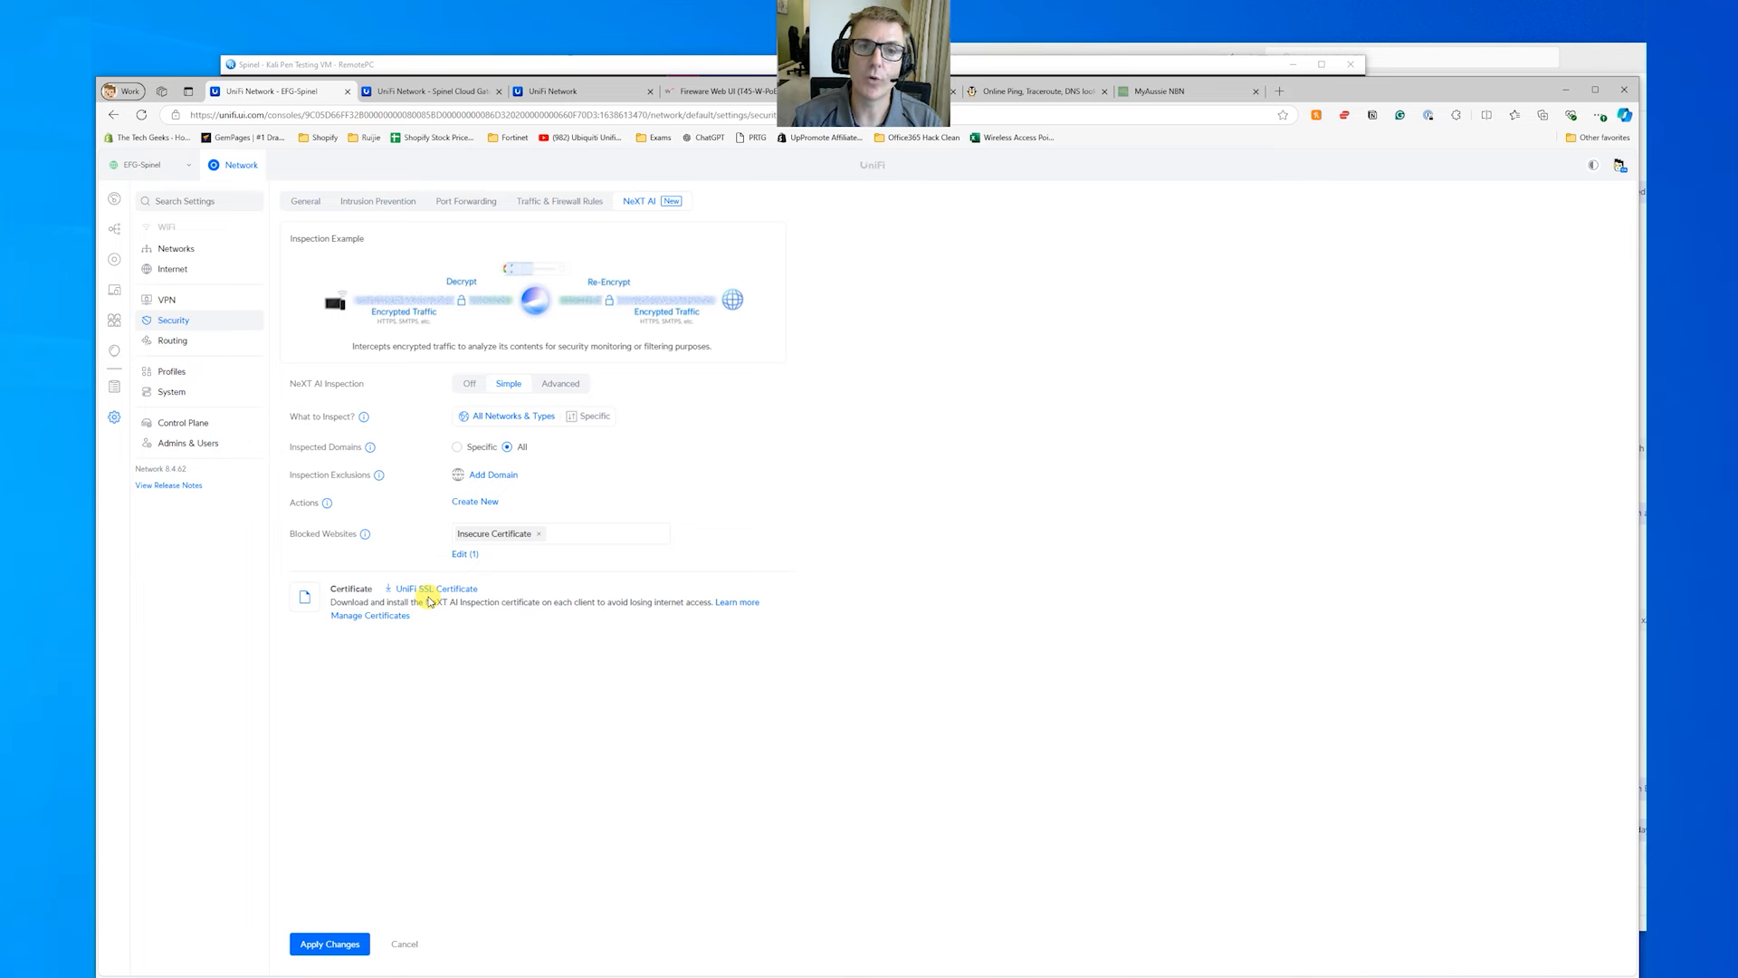
{"action": "left_click", "coordinate": [562, 206]}
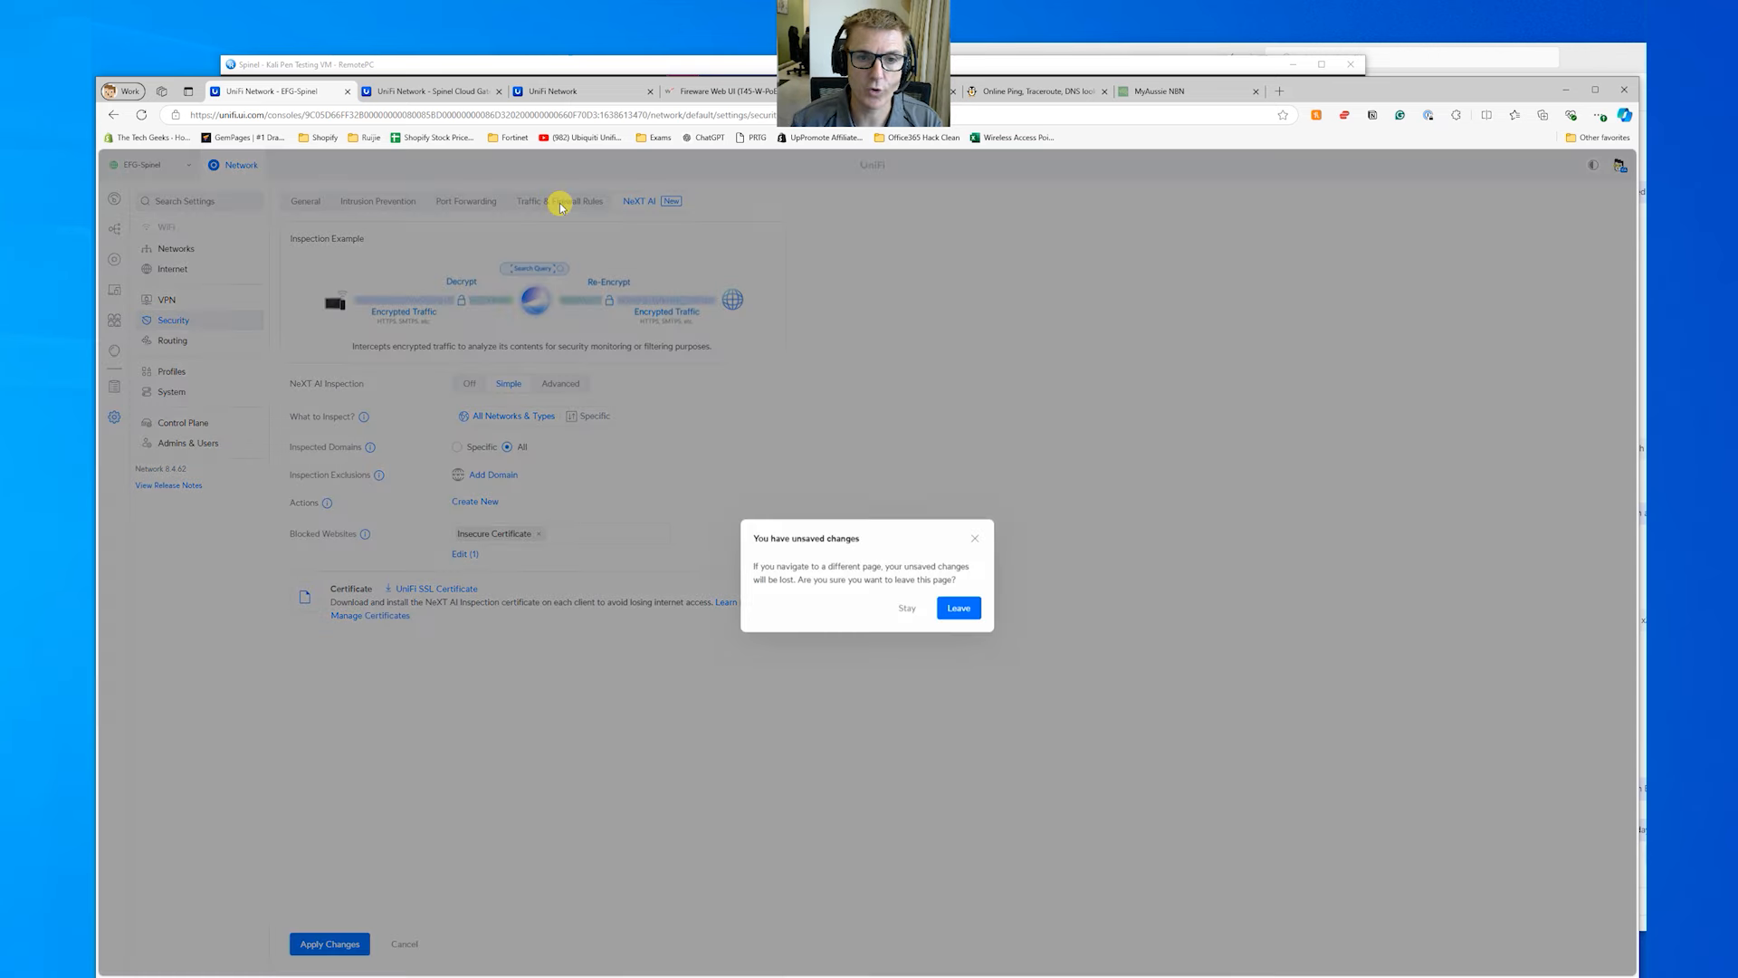
{"action": "left_click", "coordinate": [948, 596]}
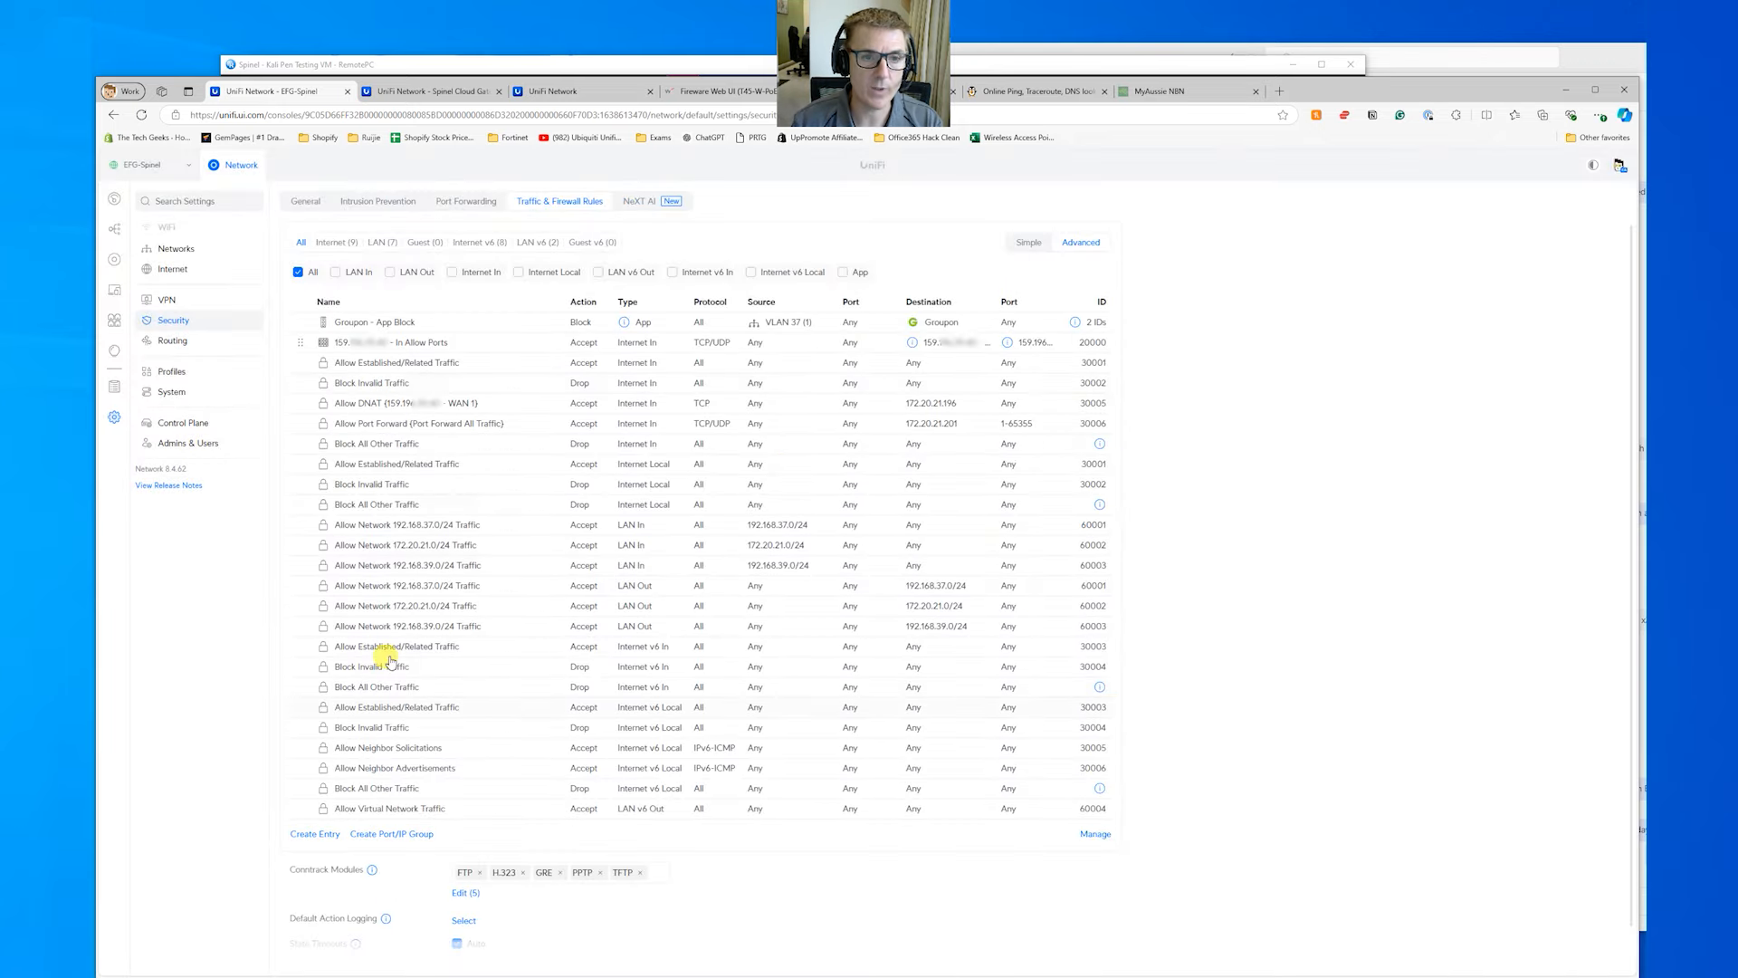
Start a new advanced firewall rule of type Internet Out with the protocol set to TCP
{"action": "left_click", "coordinate": [309, 832]}
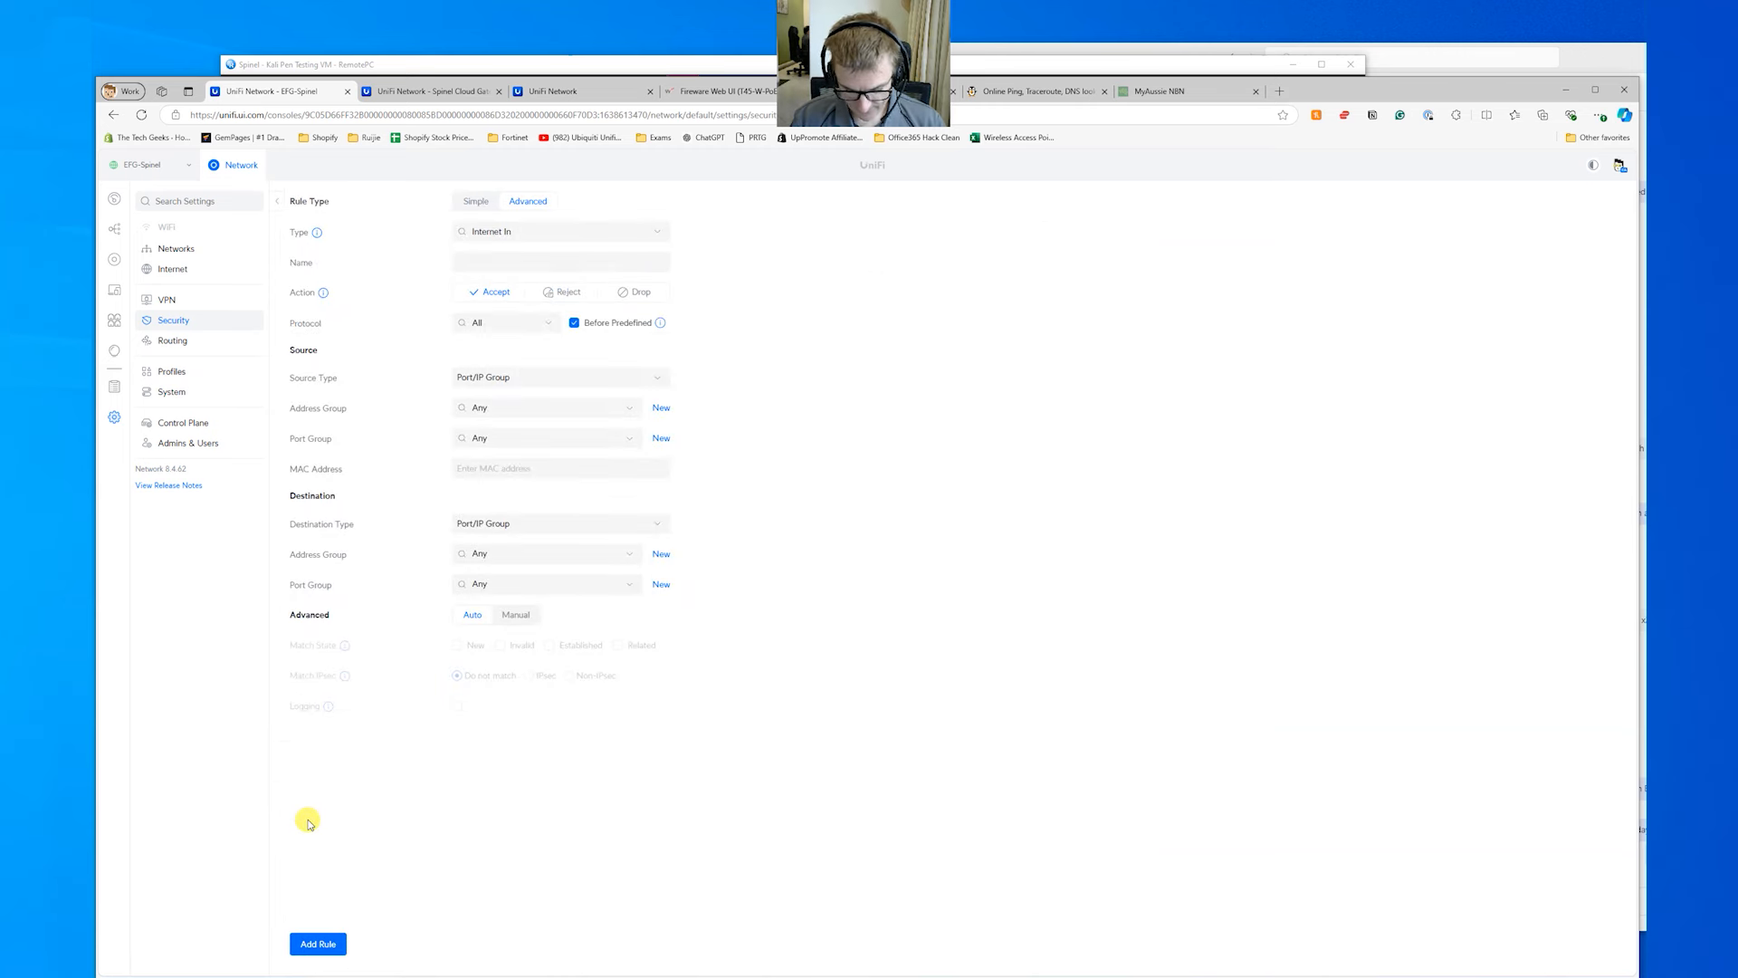
{"action": "left_click", "coordinate": [523, 230]}
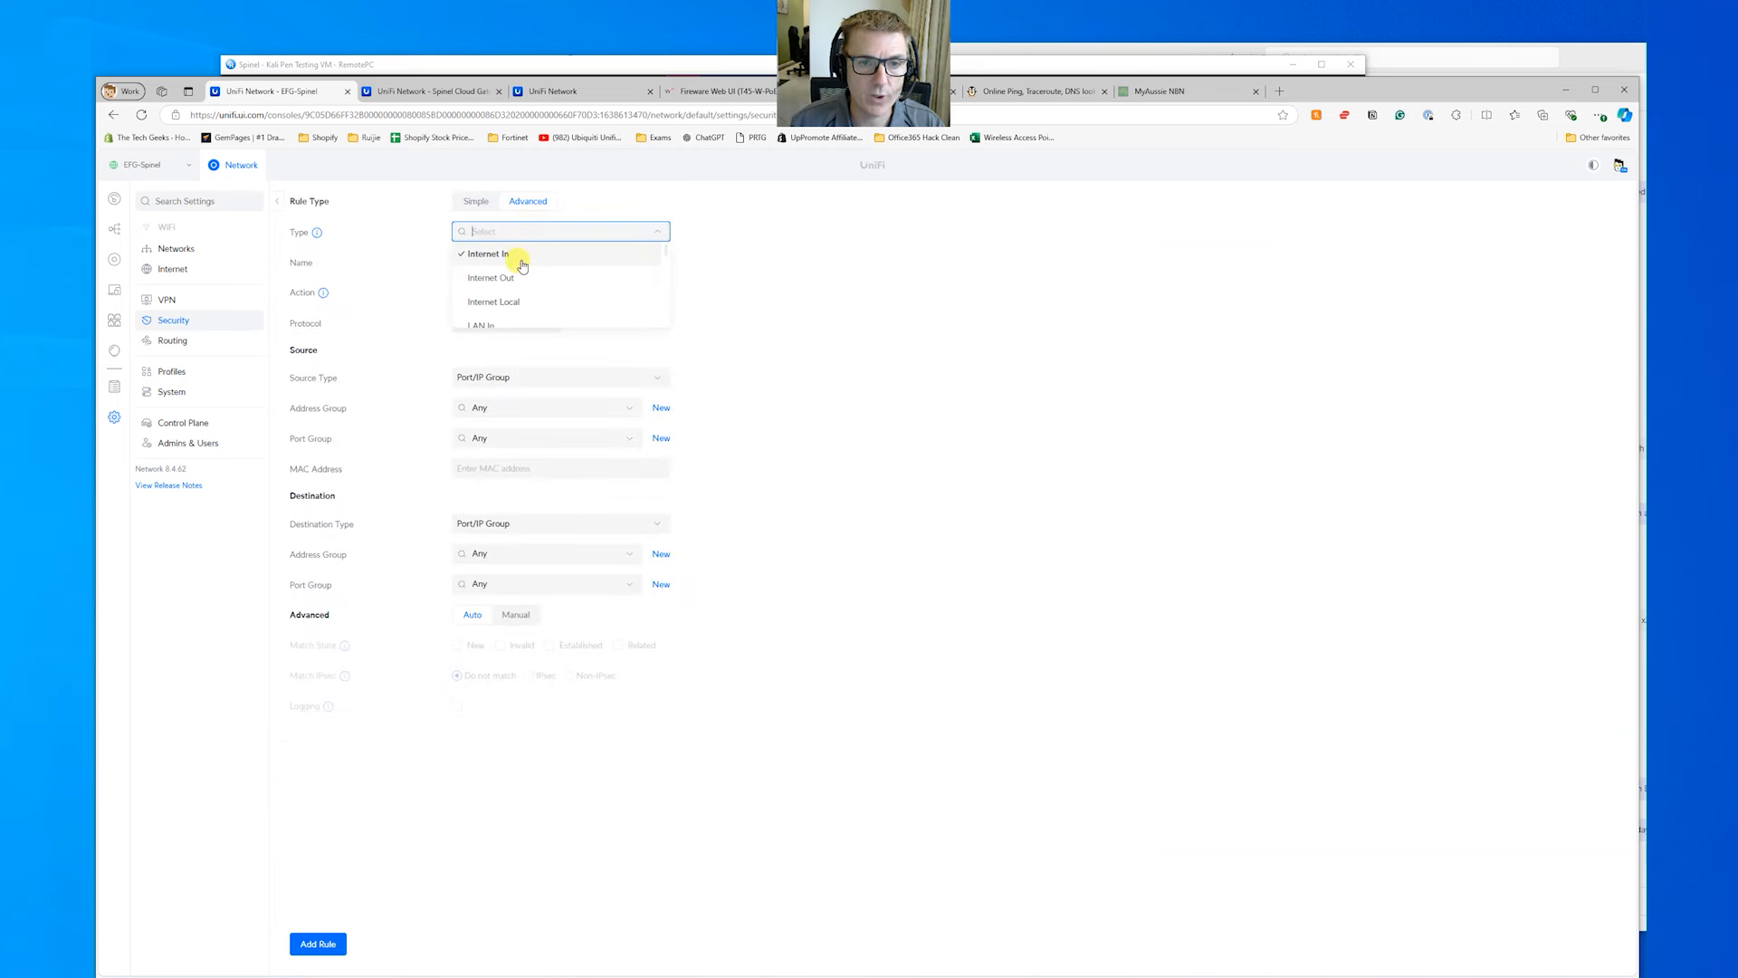
{"action": "left_click", "coordinate": [521, 279]}
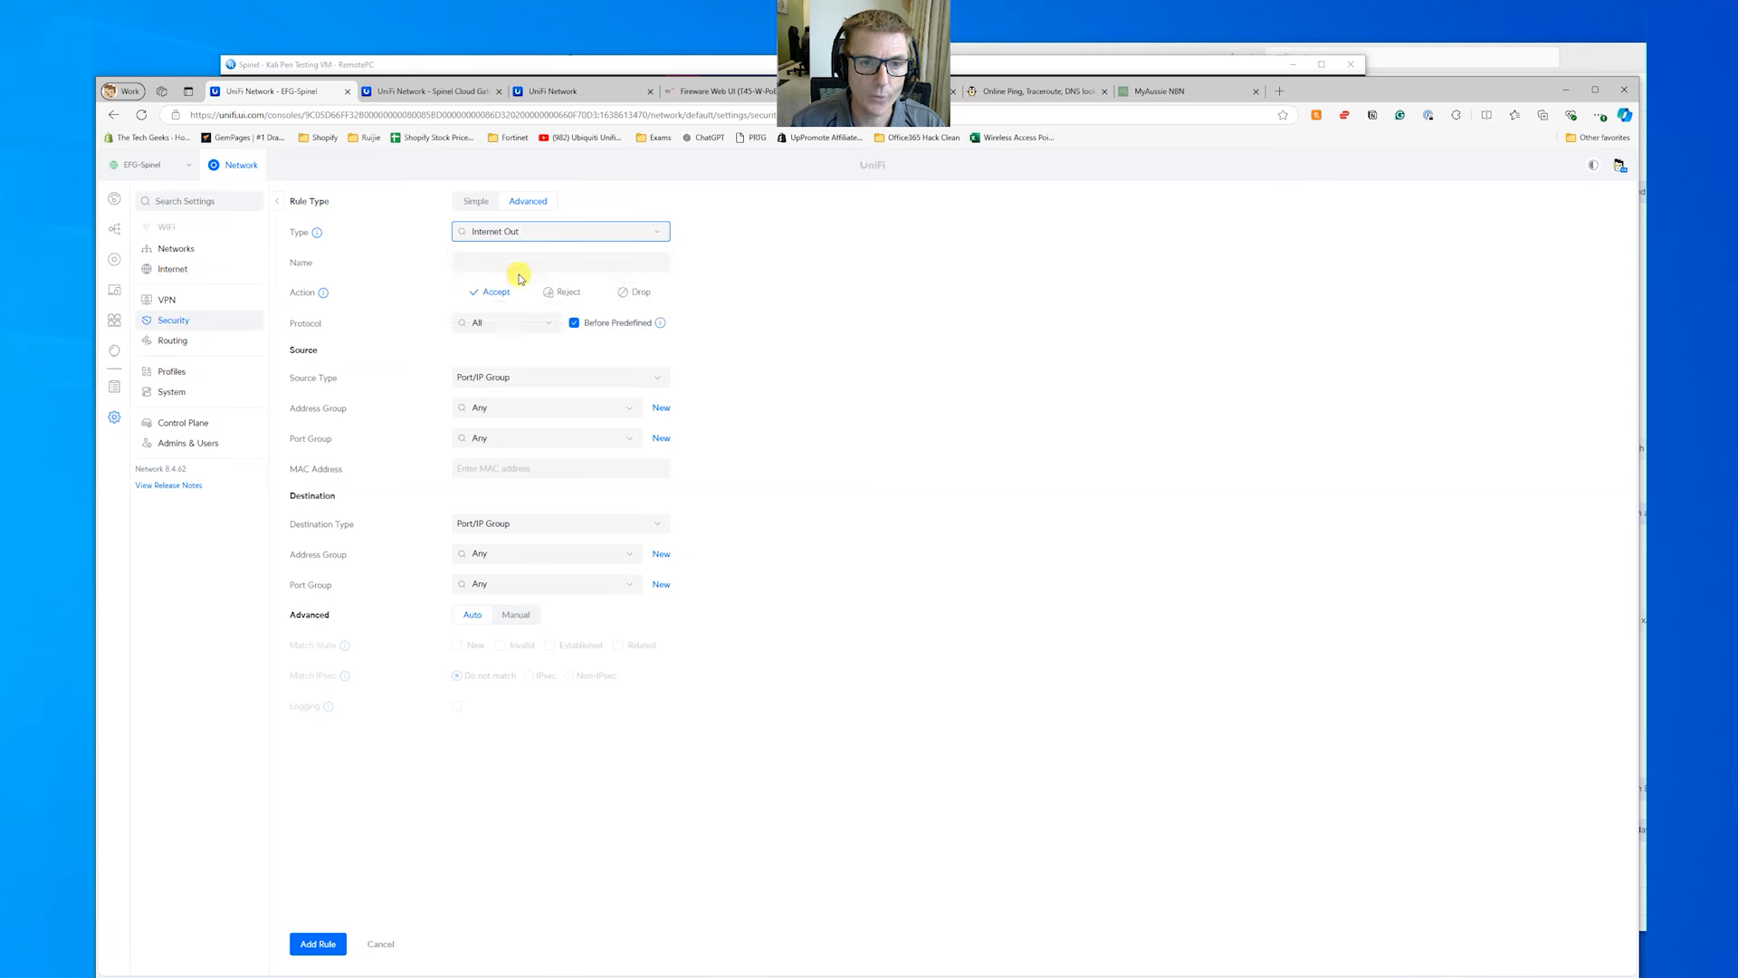
{"action": "left_click", "coordinate": [547, 326]}
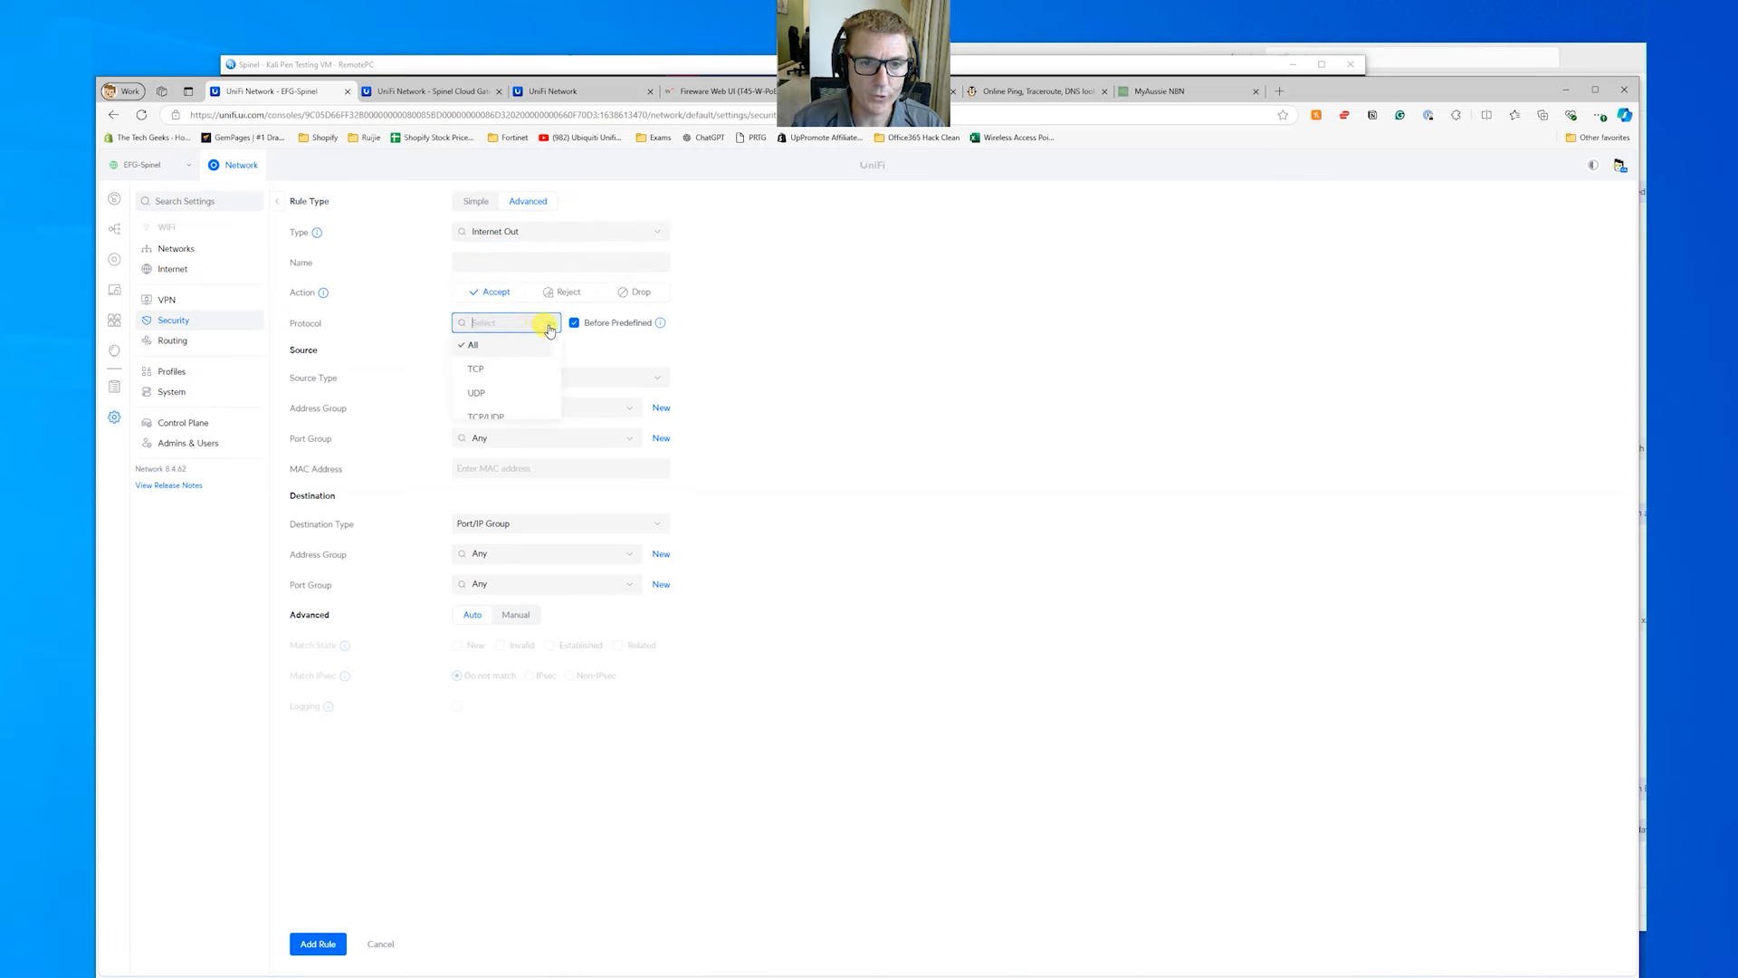
{"action": "type", "text": "ss"}
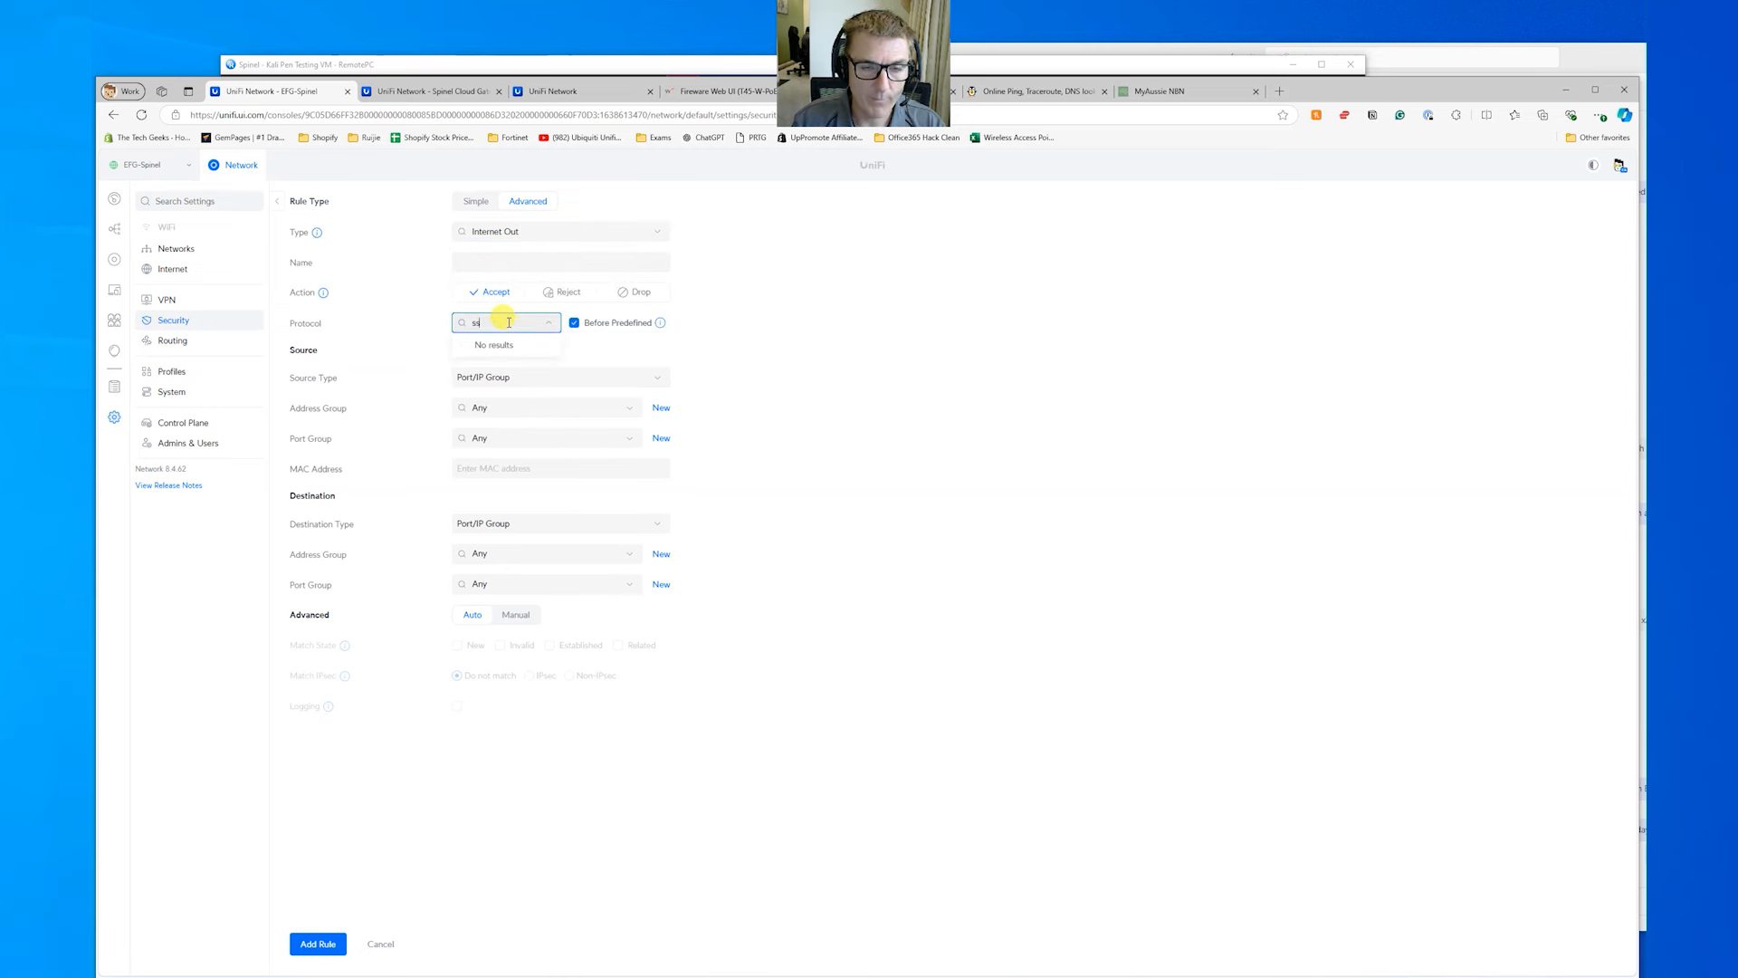
{"action": "key", "text": "BackSpace"}
{"action": "key", "text": "BackSpace"}
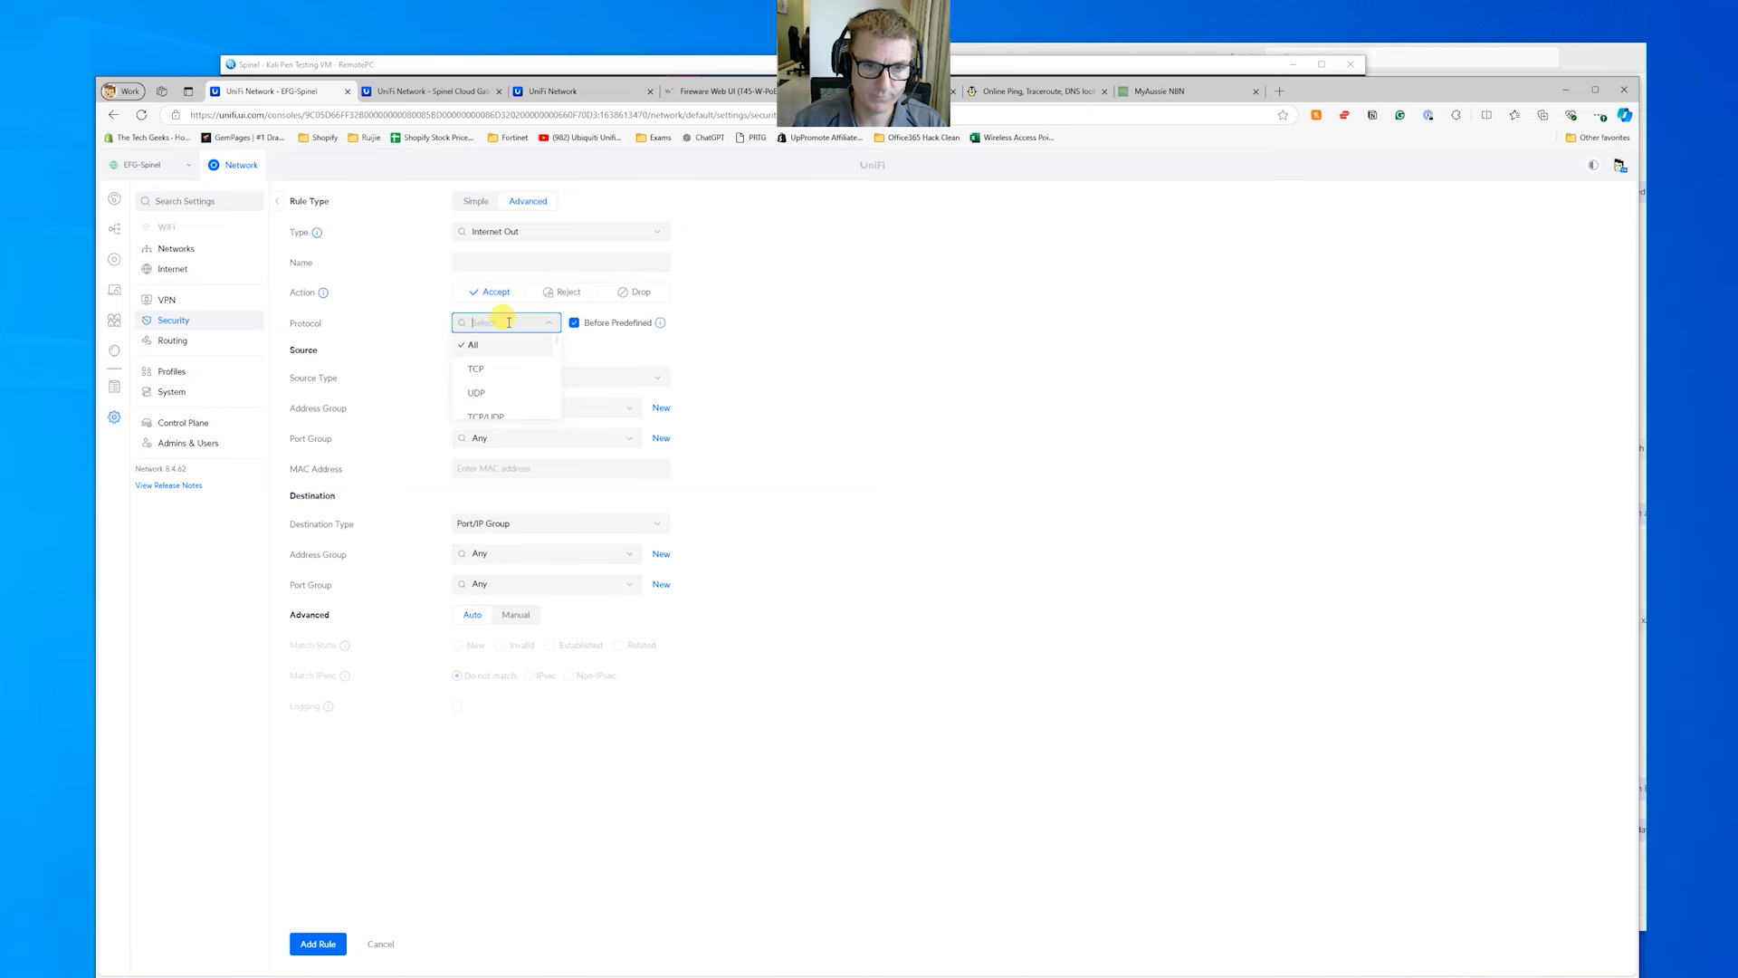
{"action": "left_click", "coordinate": [481, 371]}
Examine the destination type and destination port group choices available for the new firewall rule
{"action": "left_click", "coordinate": [521, 423]}
{"action": "left_click", "coordinate": [883, 392]}
{"action": "left_click", "coordinate": [603, 557]}
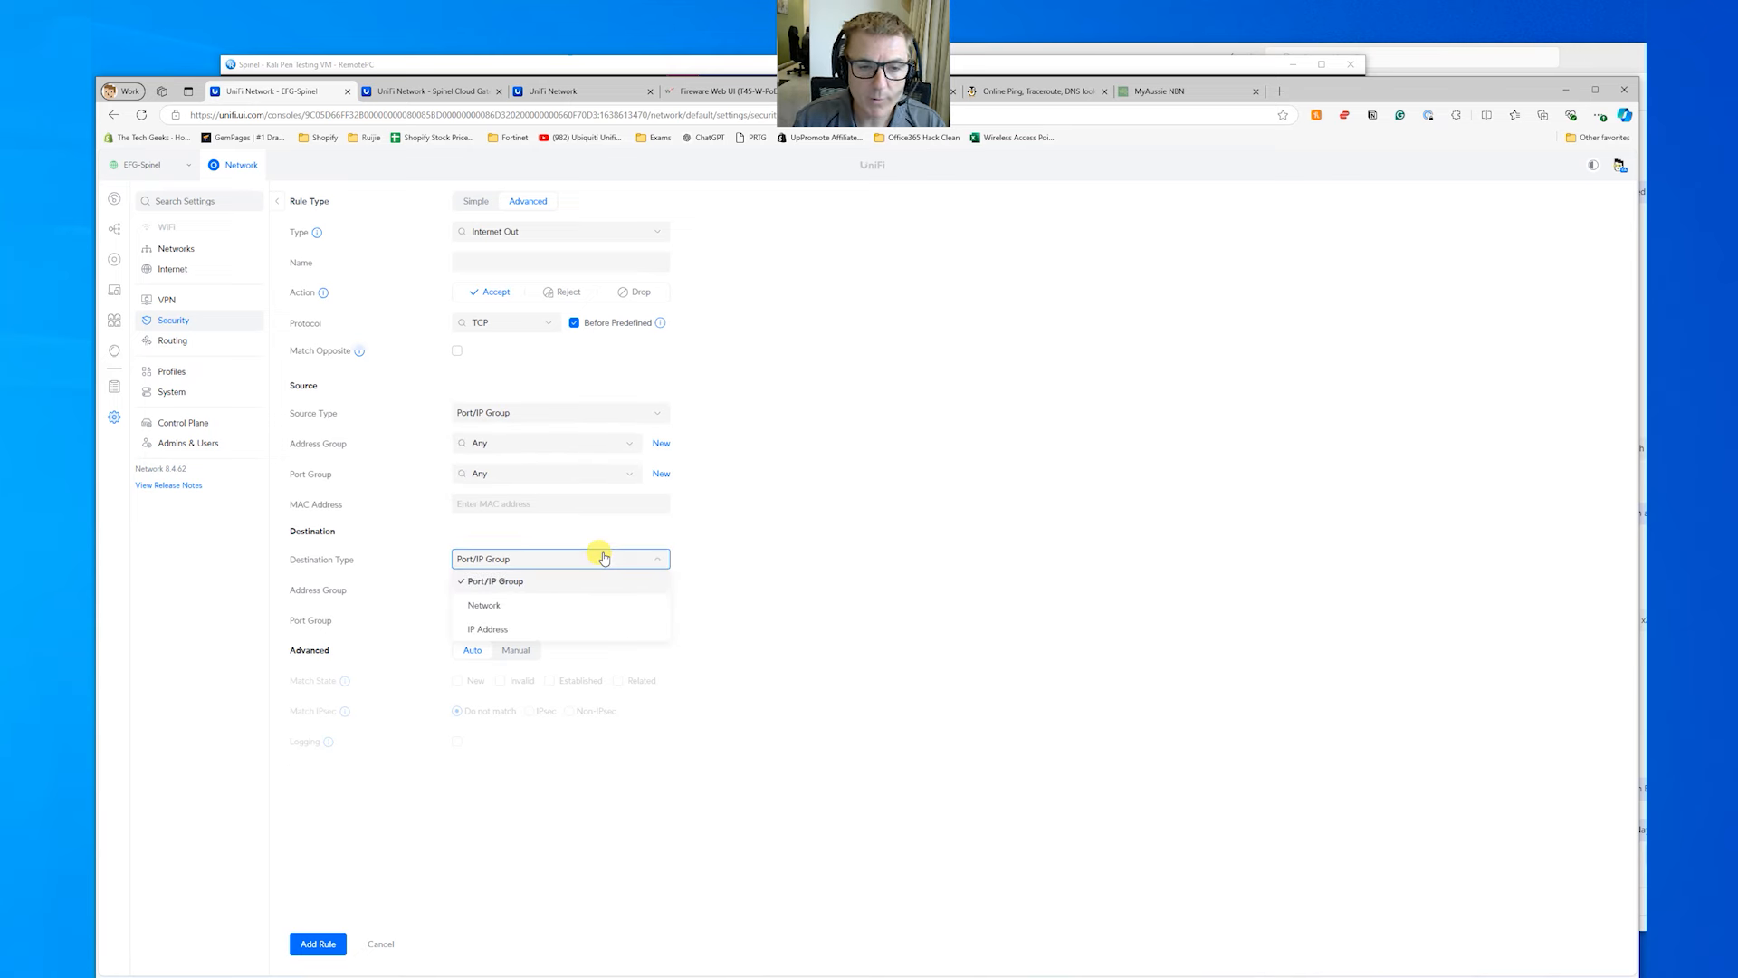
{"action": "left_click", "coordinate": [827, 507]}
{"action": "left_click", "coordinate": [625, 615]}
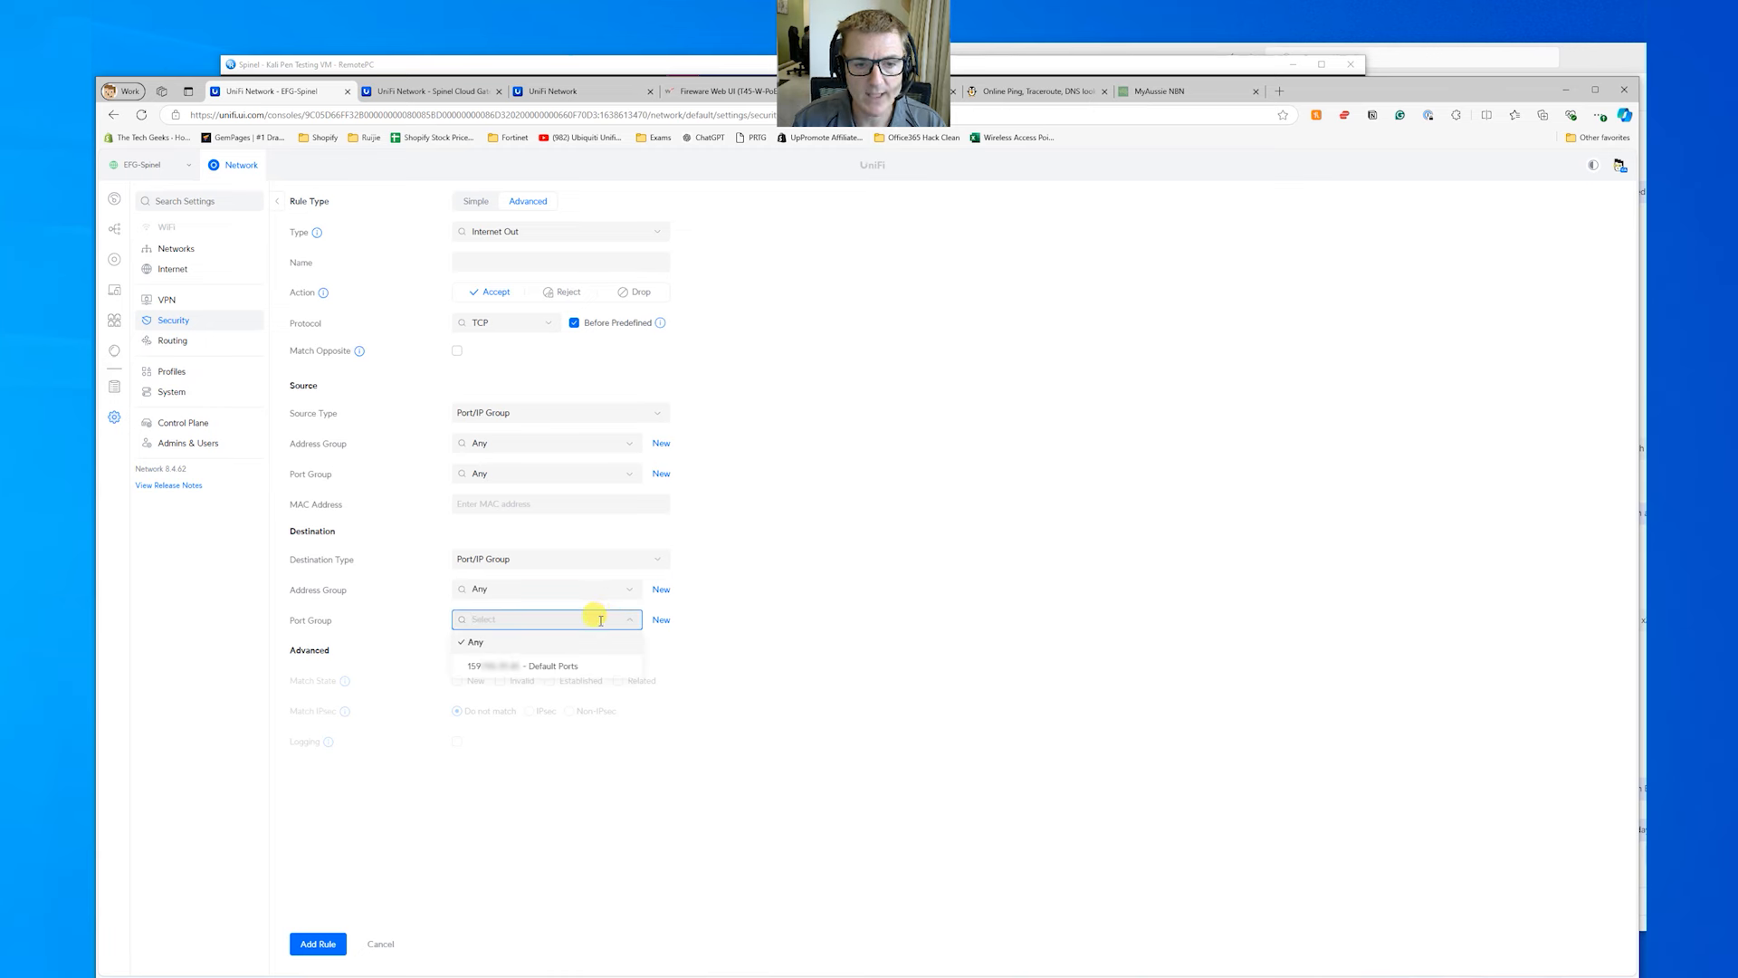
{"action": "left_click", "coordinate": [854, 494]}
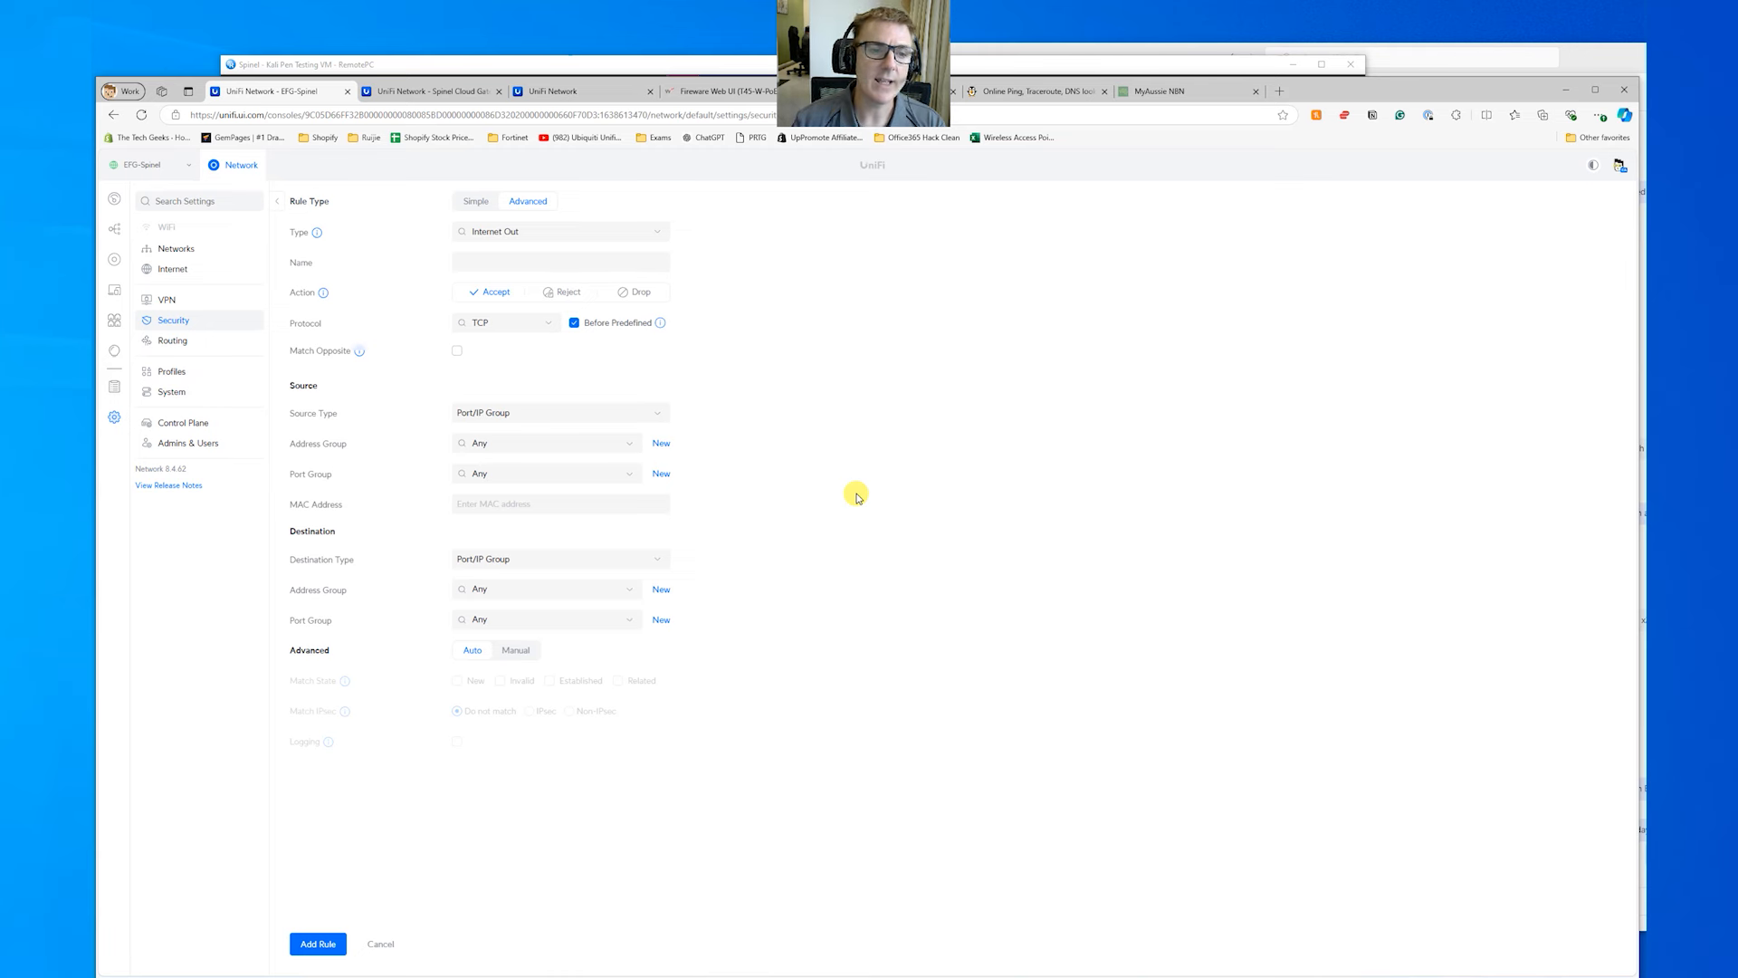
Try IP Address as the rule's source type, restore Port/IP Group, and view the source address group choices
{"action": "left_click", "coordinate": [561, 412]}
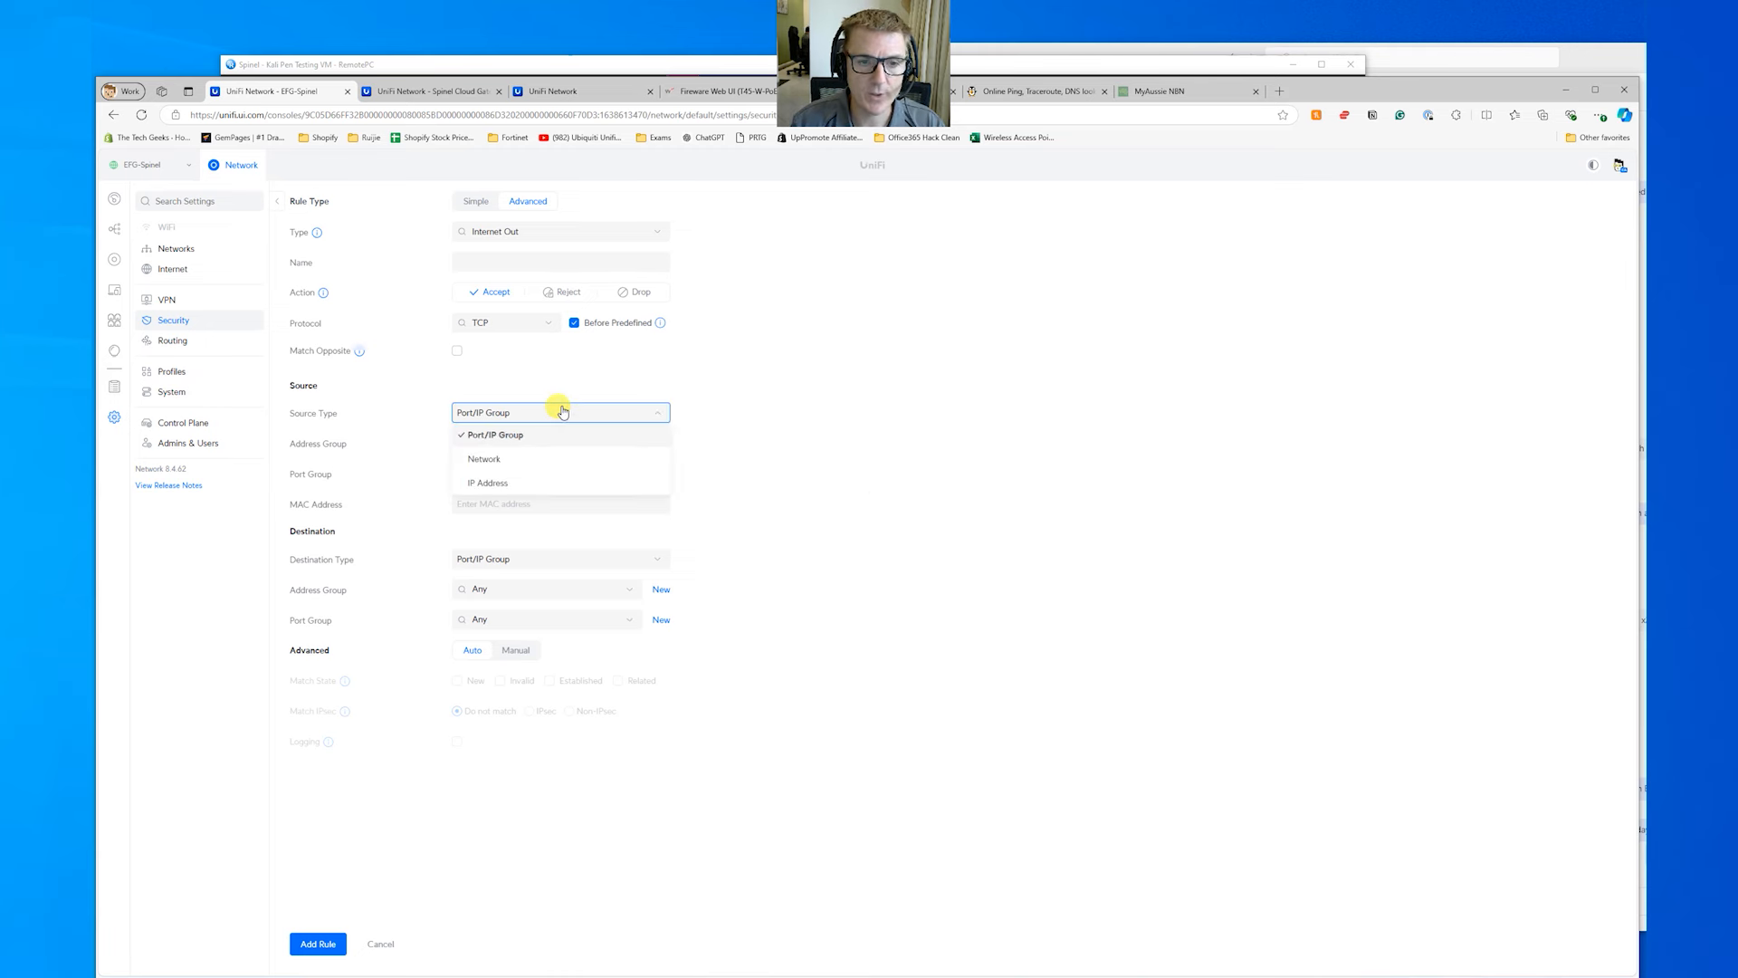
{"action": "left_click", "coordinate": [519, 483]}
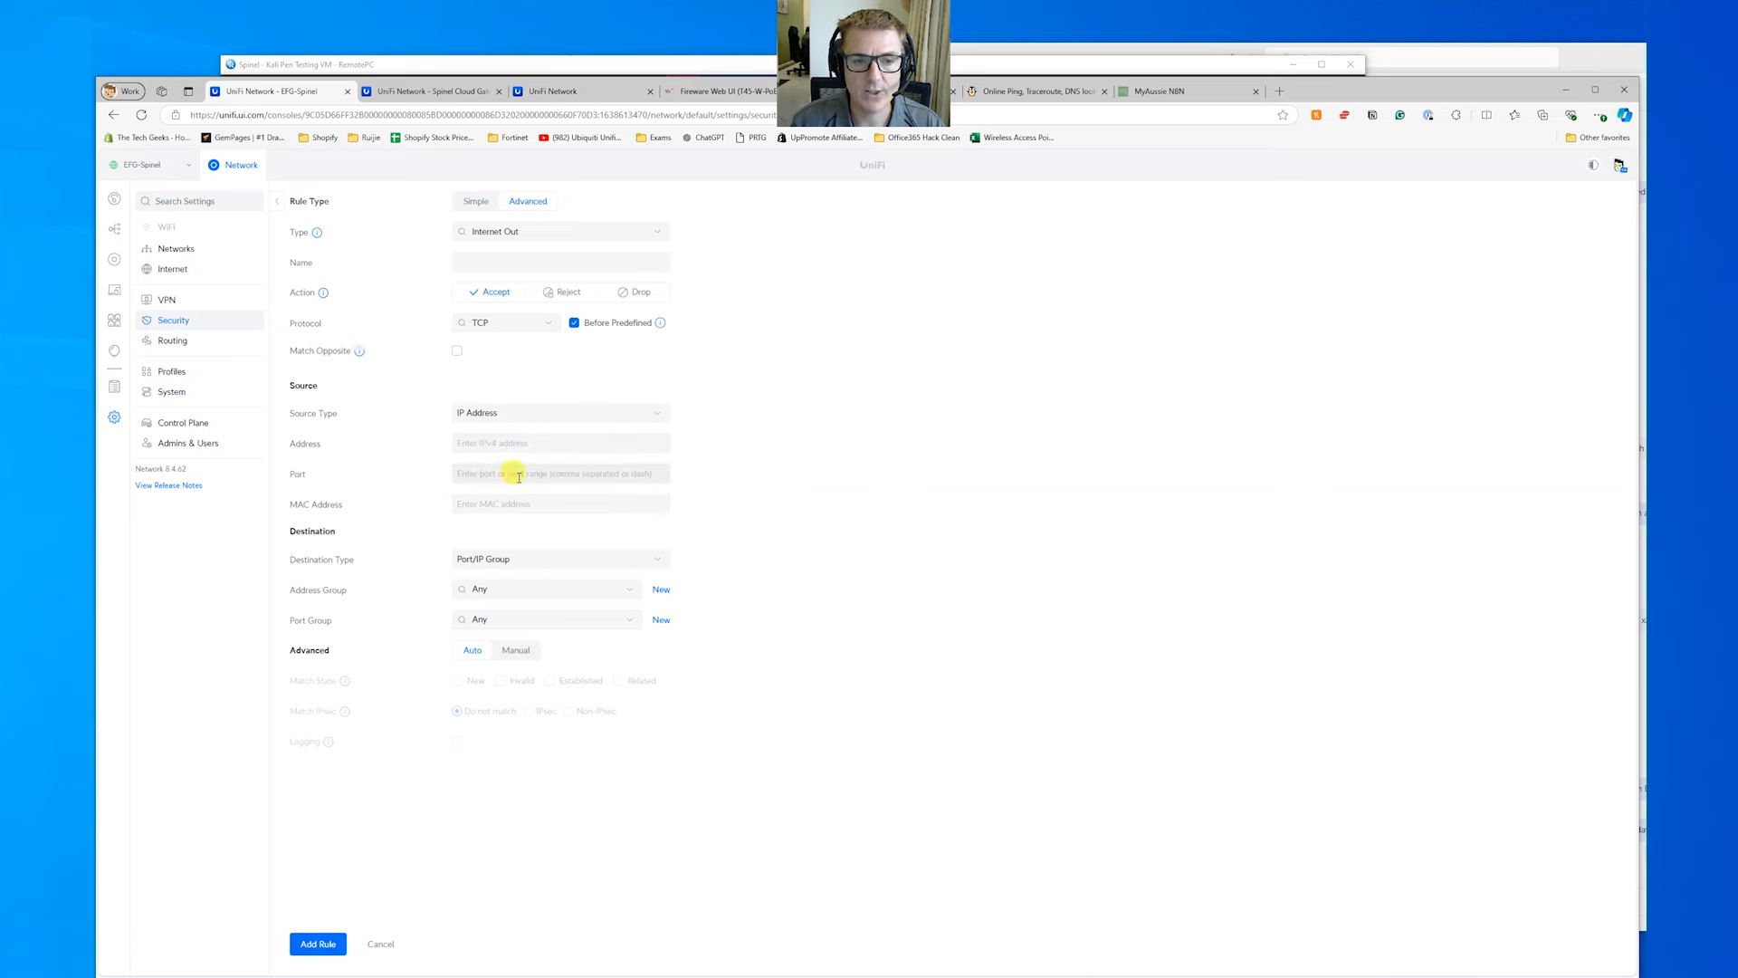
{"action": "left_click", "coordinate": [561, 412]}
{"action": "left_click", "coordinate": [551, 440]}
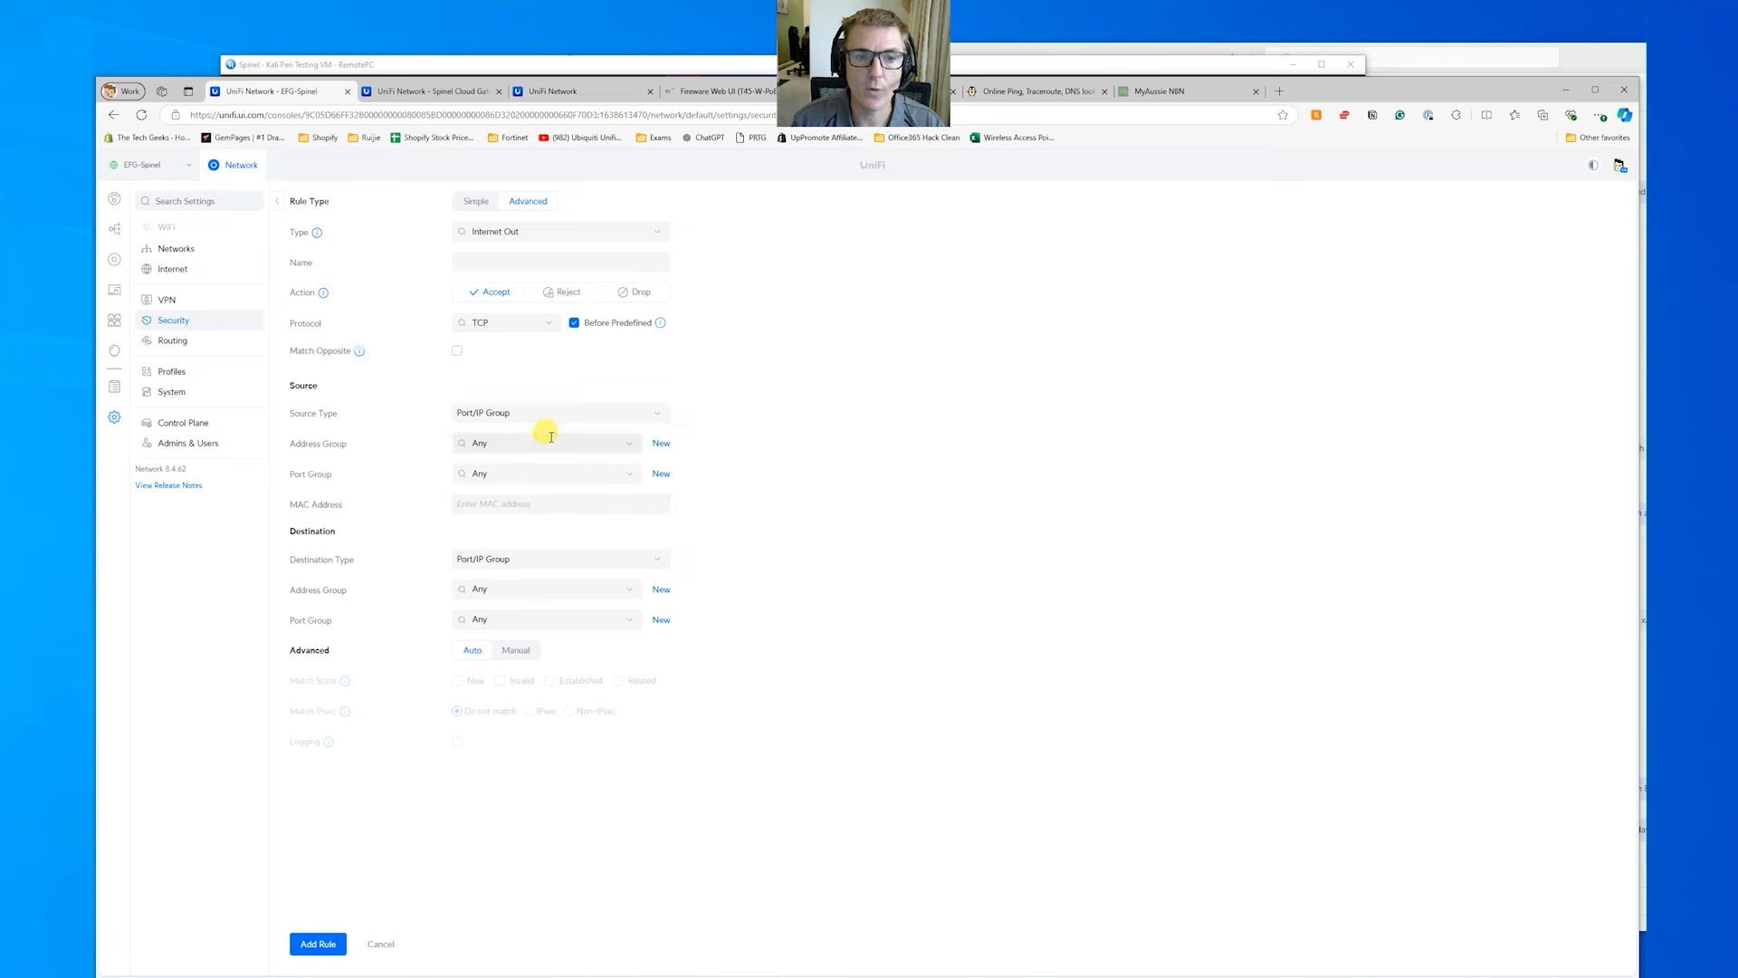
{"action": "left_click", "coordinate": [551, 440]}
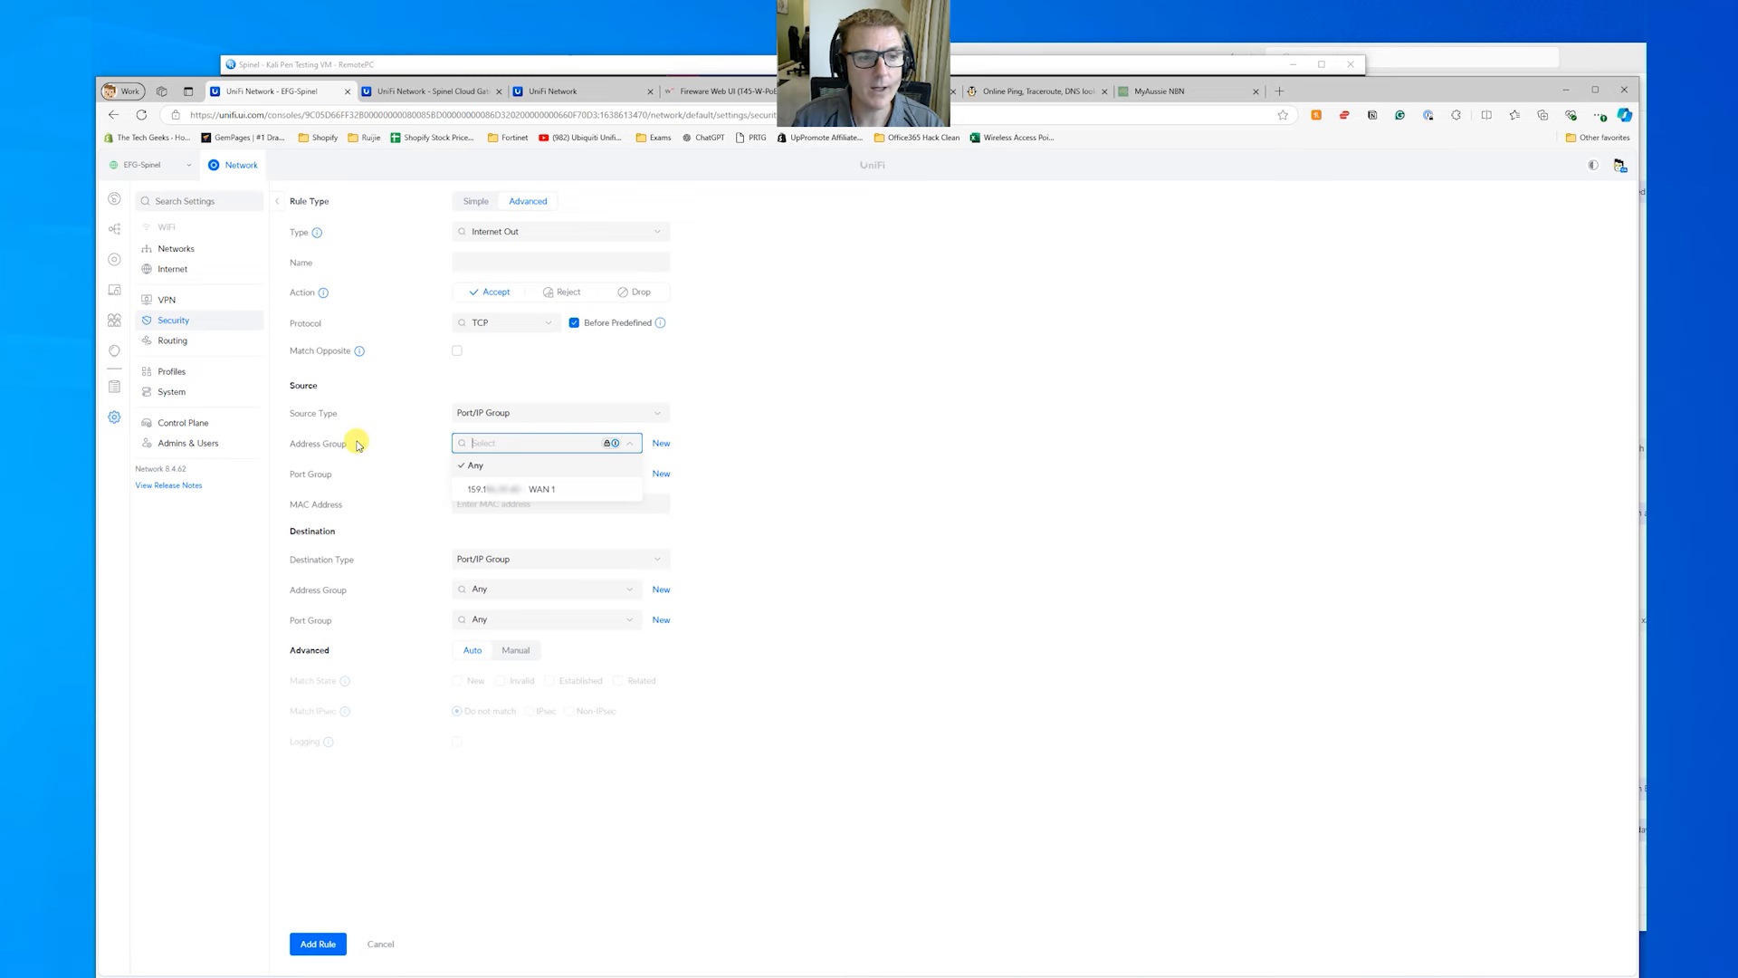
Discard the unsaved firewall rule and start a new IP group profile of type IPv4 Address/Subnet
{"action": "left_click", "coordinate": [181, 371]}
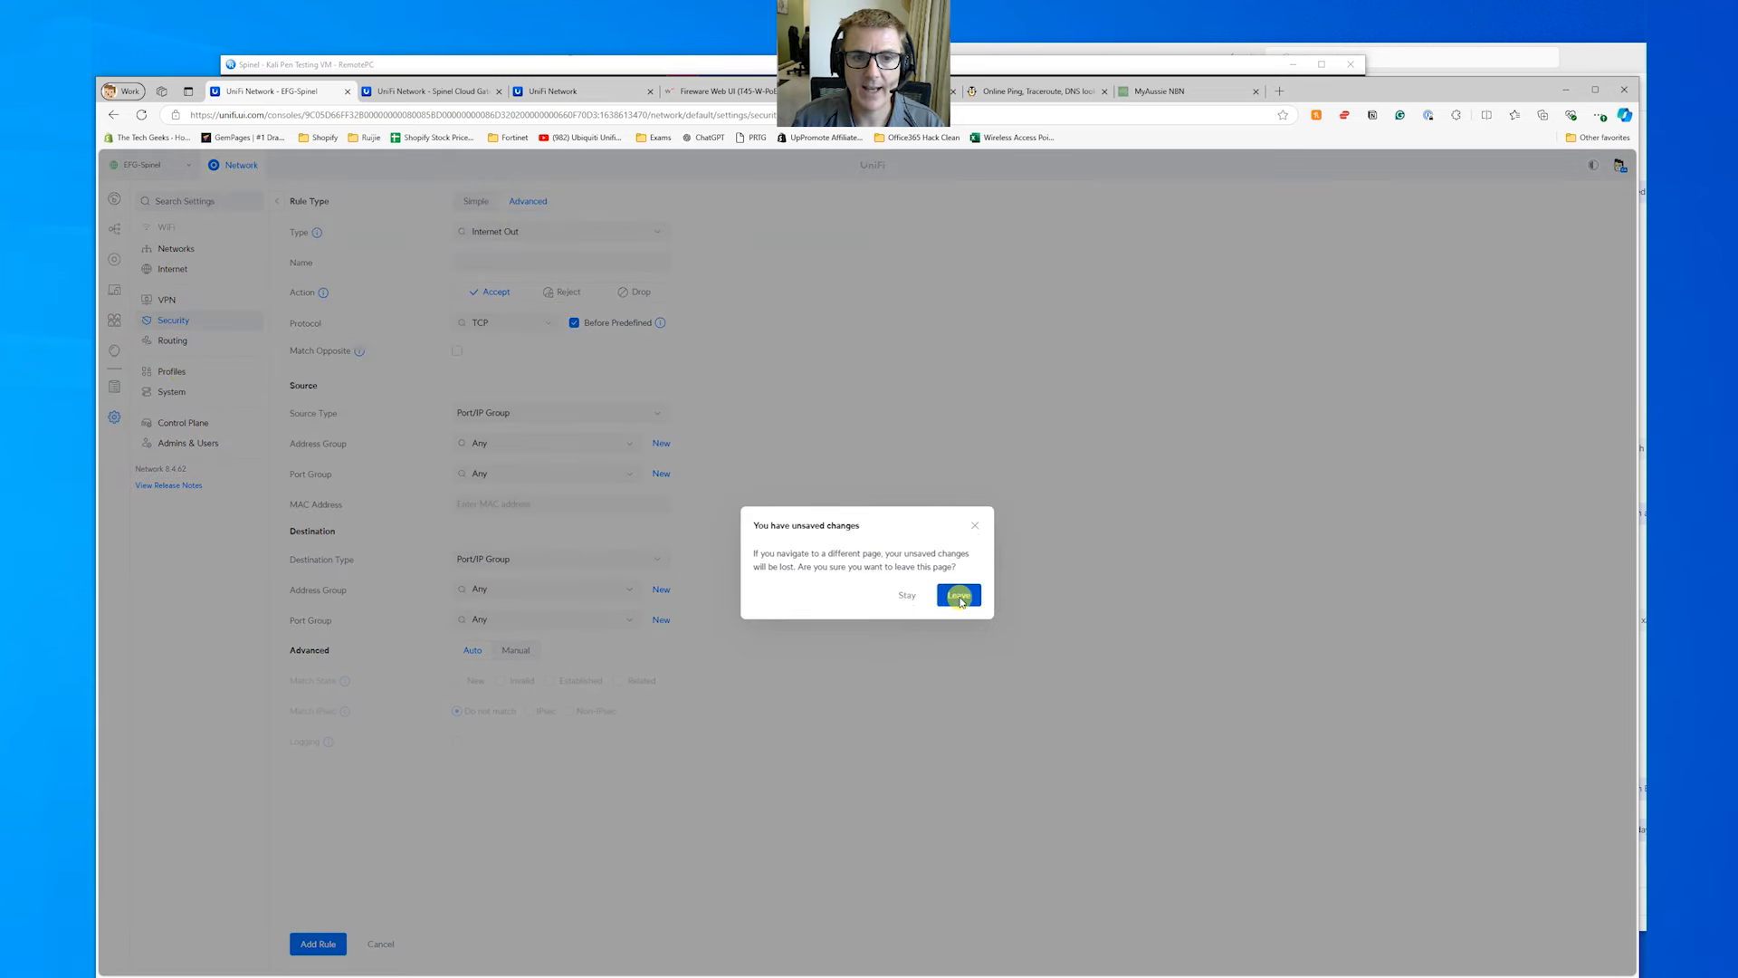
{"action": "left_click", "coordinate": [956, 595]}
{"action": "left_click", "coordinate": [518, 202]}
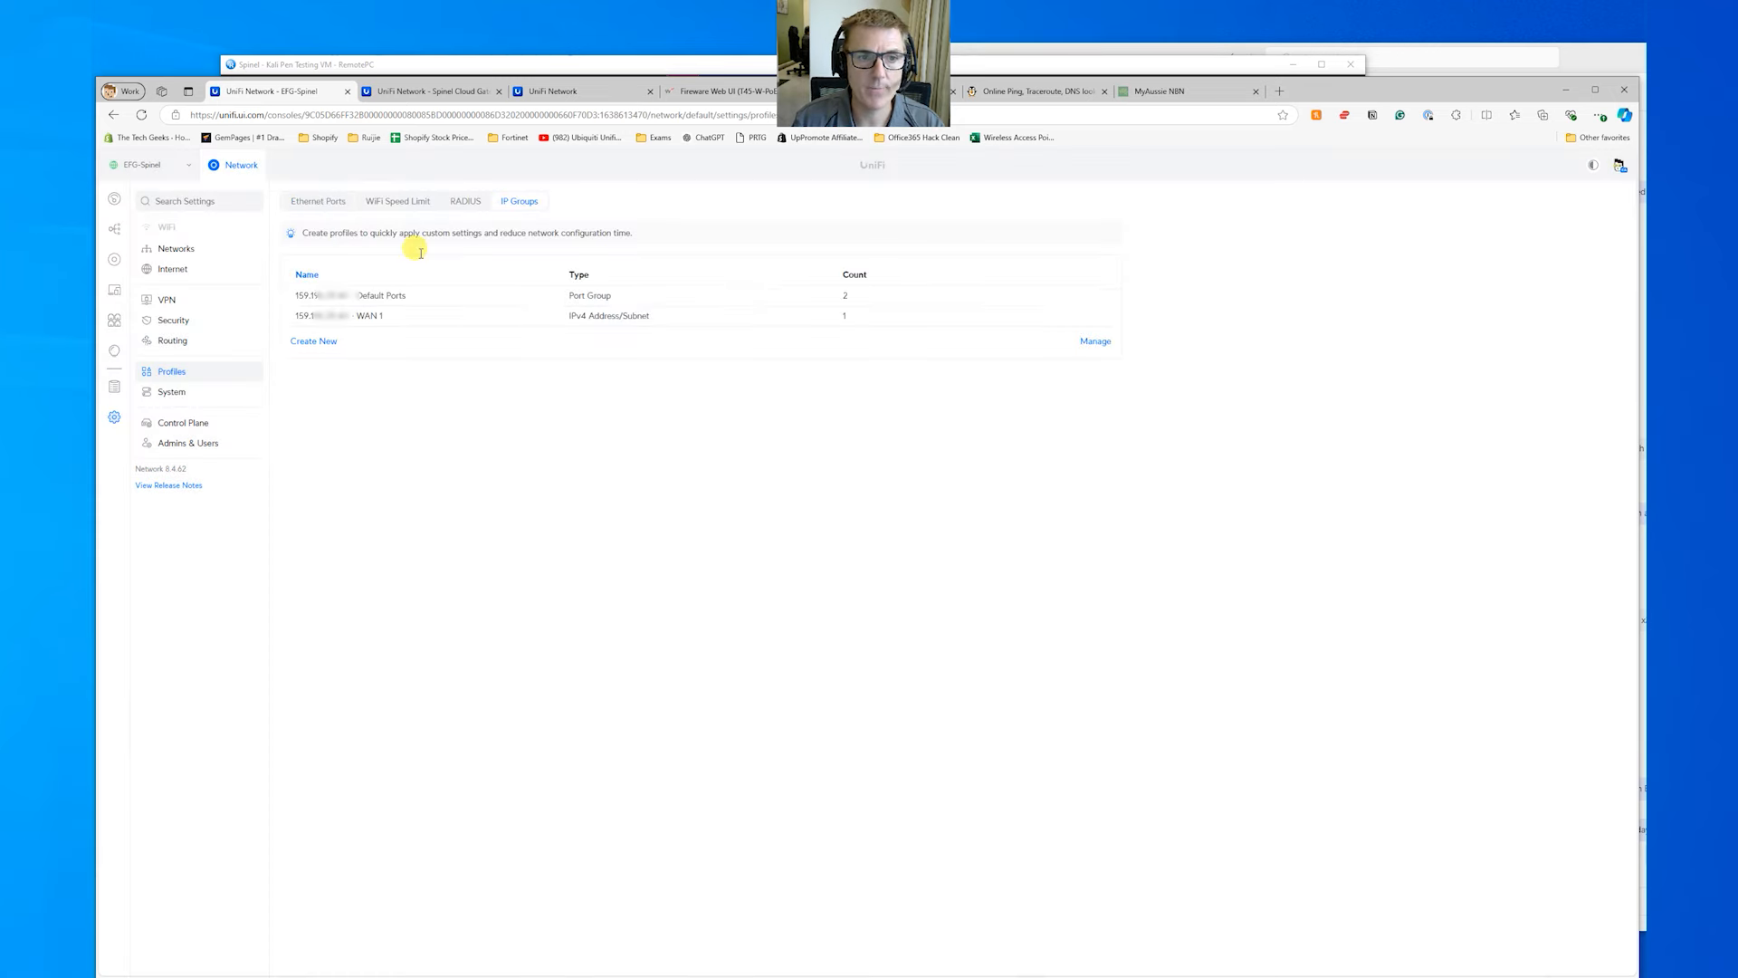
{"action": "left_click", "coordinate": [314, 346]}
{"action": "left_click", "coordinate": [515, 236]}
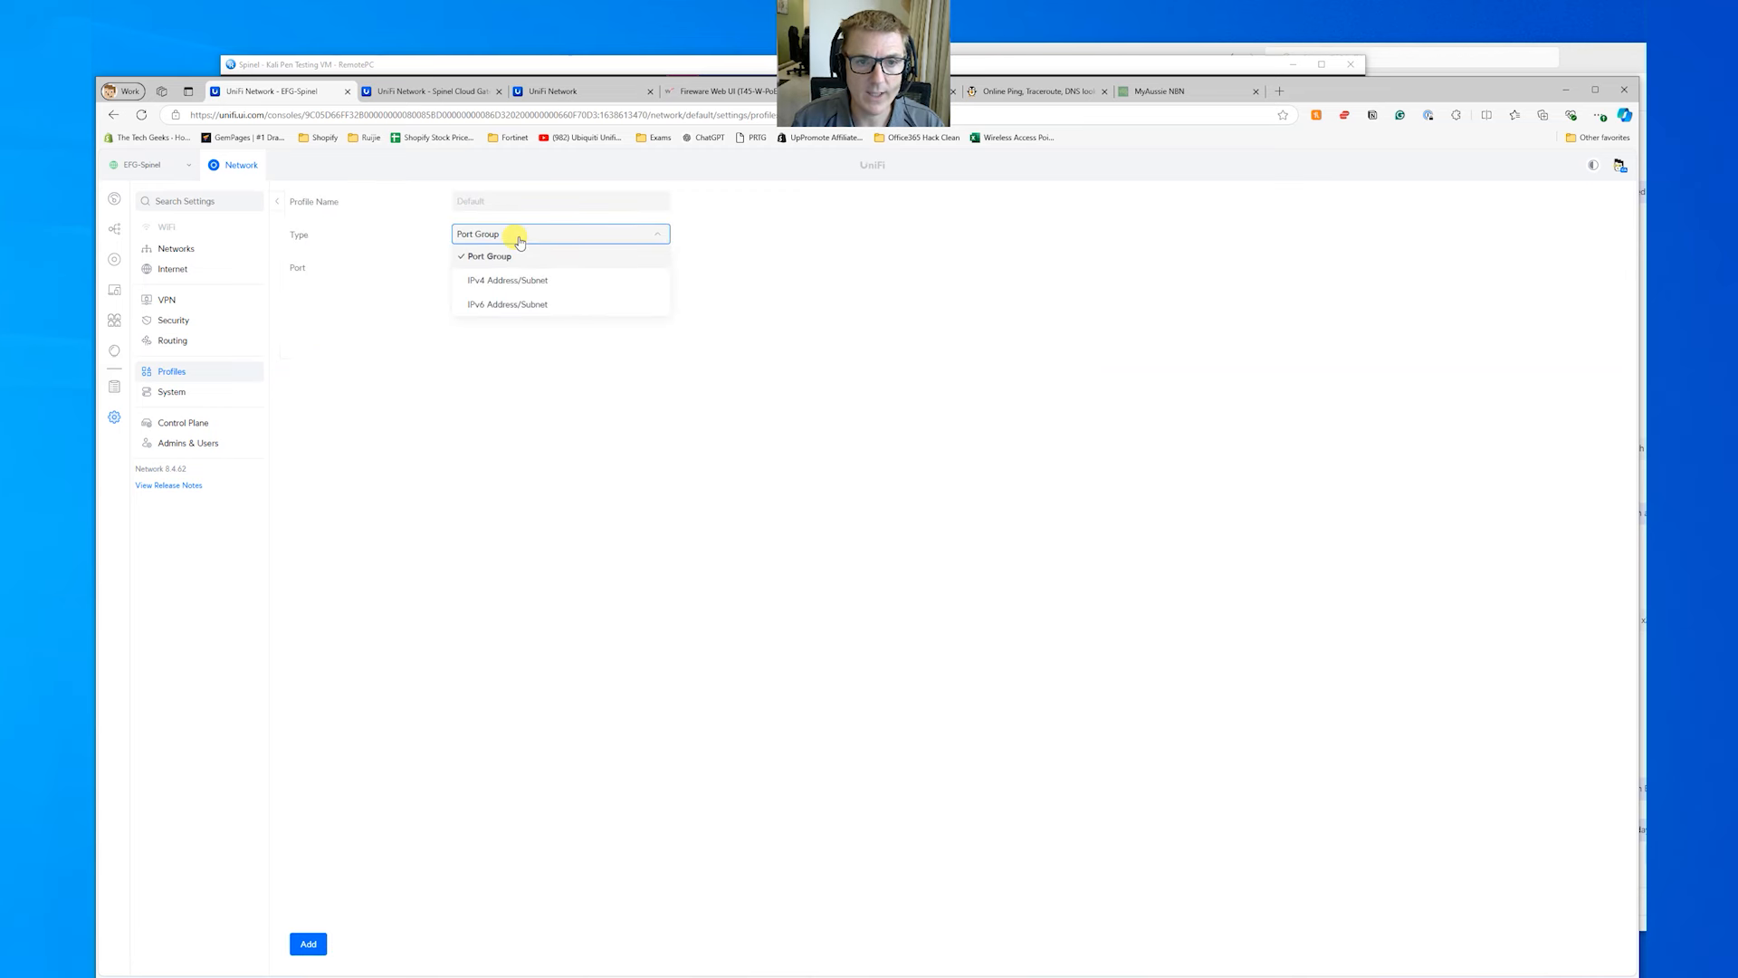
{"action": "left_click", "coordinate": [547, 282]}
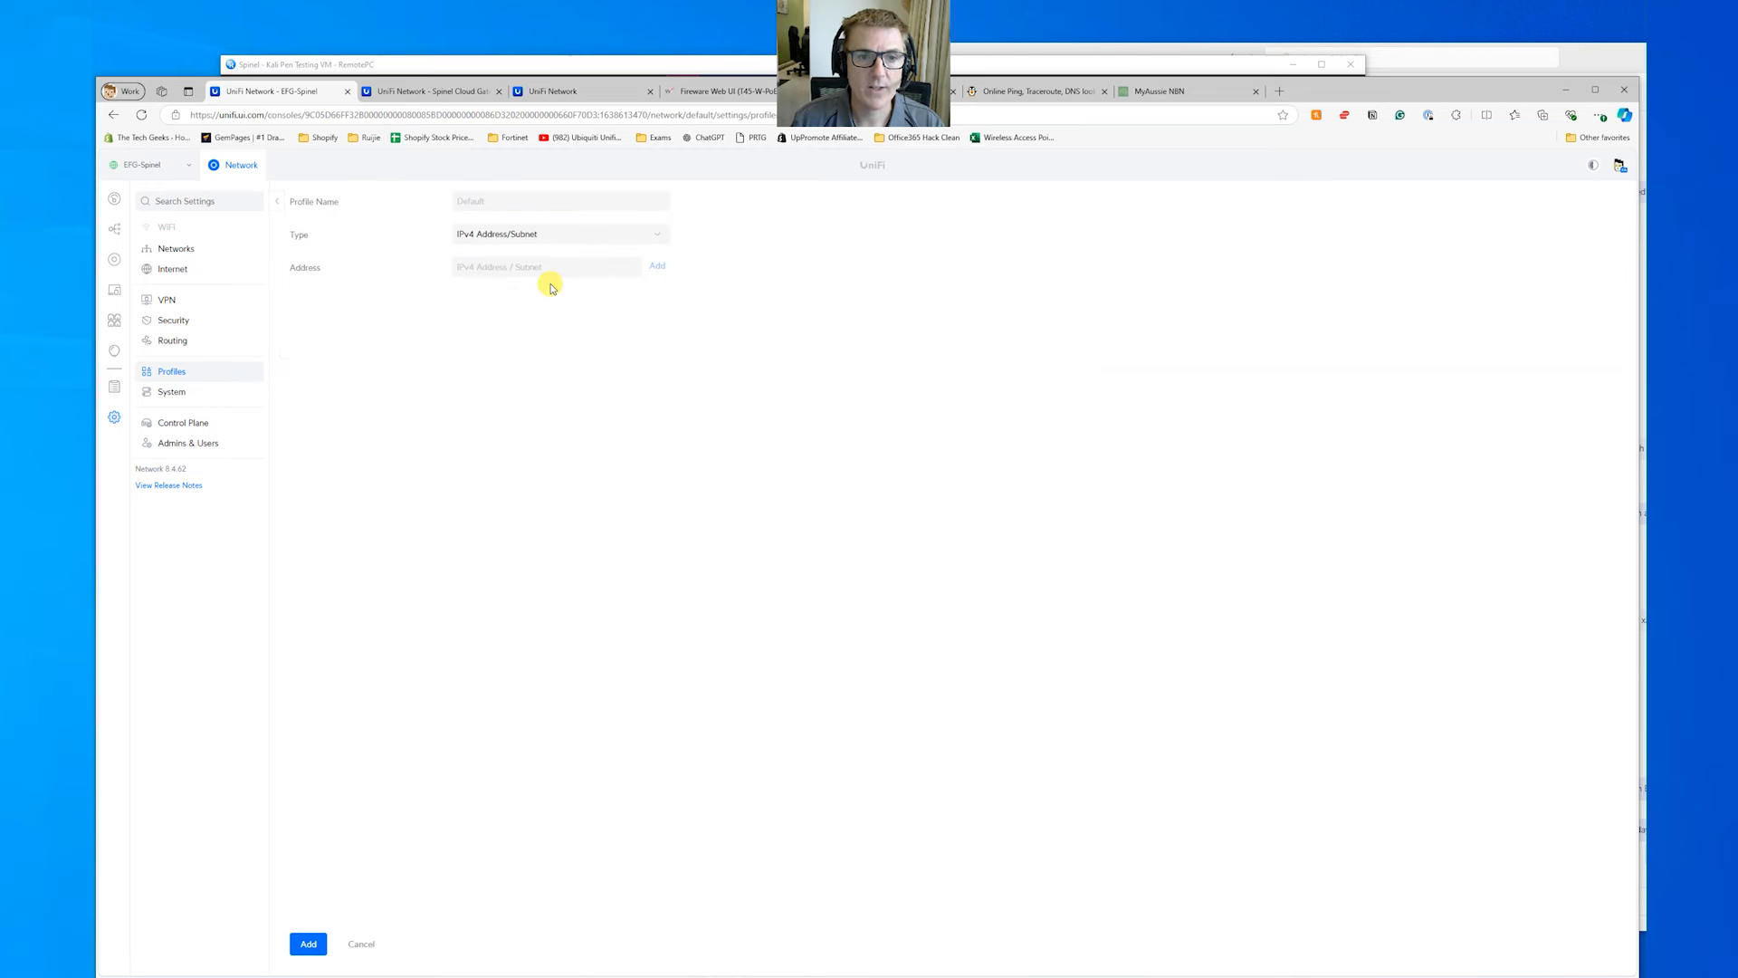
{"action": "left_click", "coordinate": [551, 269]}
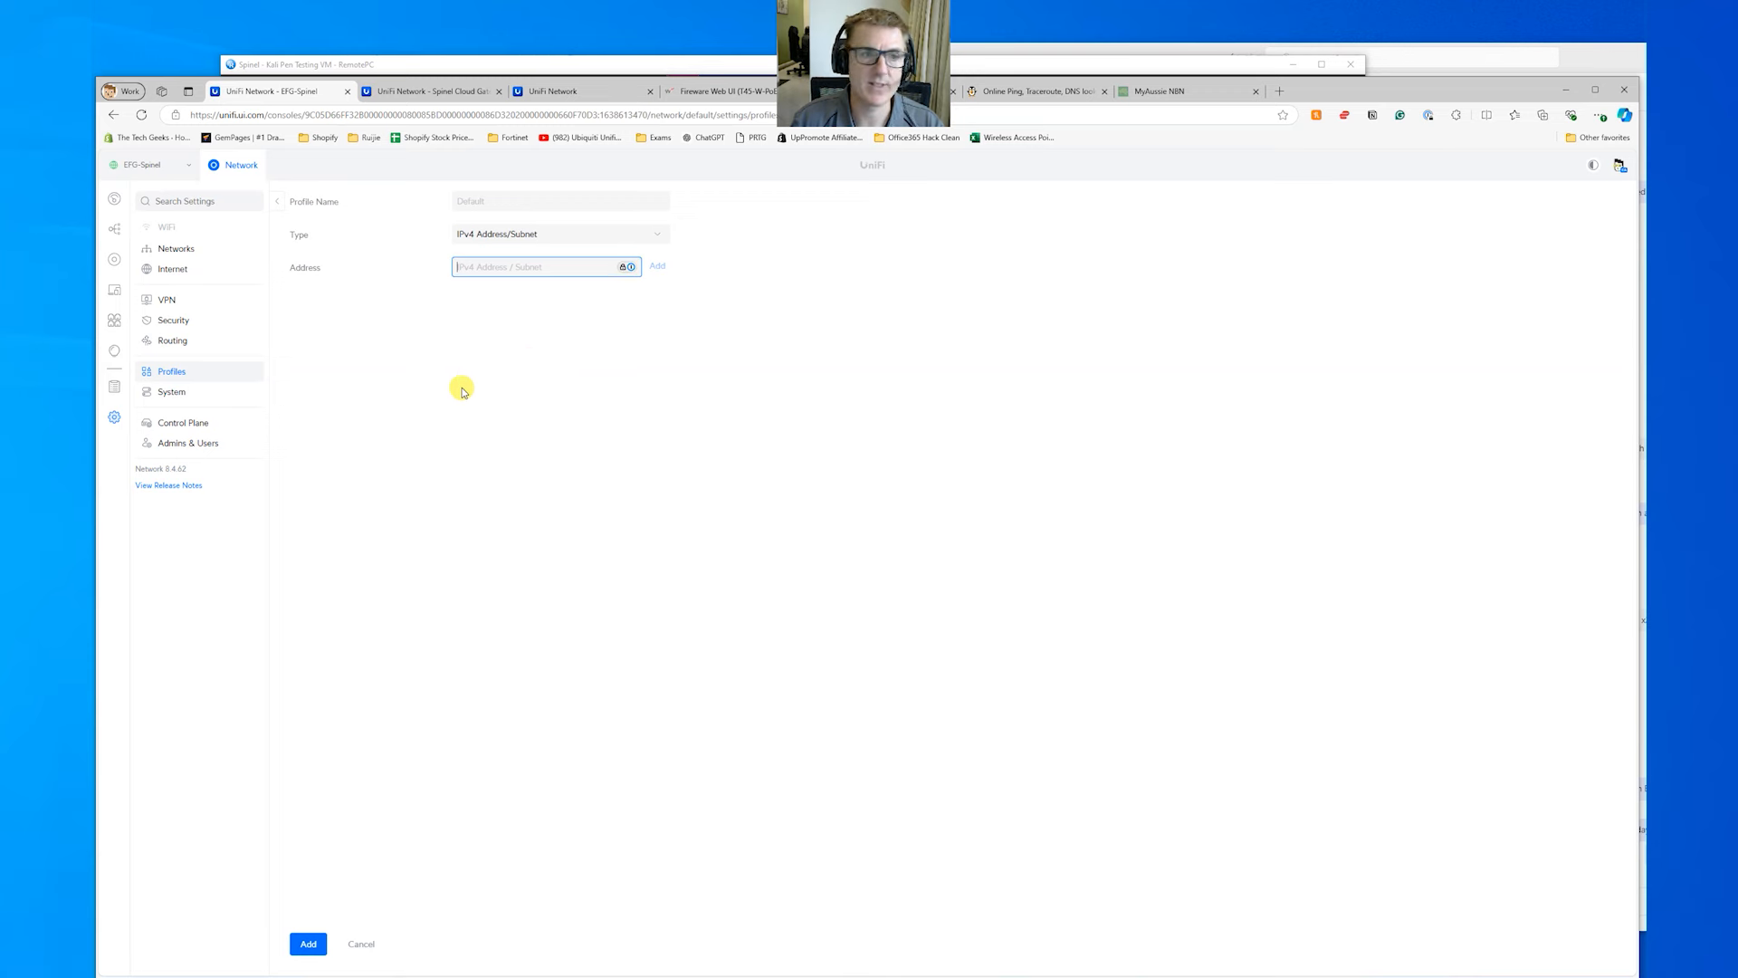
Discard the unsaved IP group, return to the NeXT AI security settings, and set NeXT AI Inspection to Simple
{"action": "left_click", "coordinate": [180, 322]}
{"action": "left_click", "coordinate": [957, 594]}
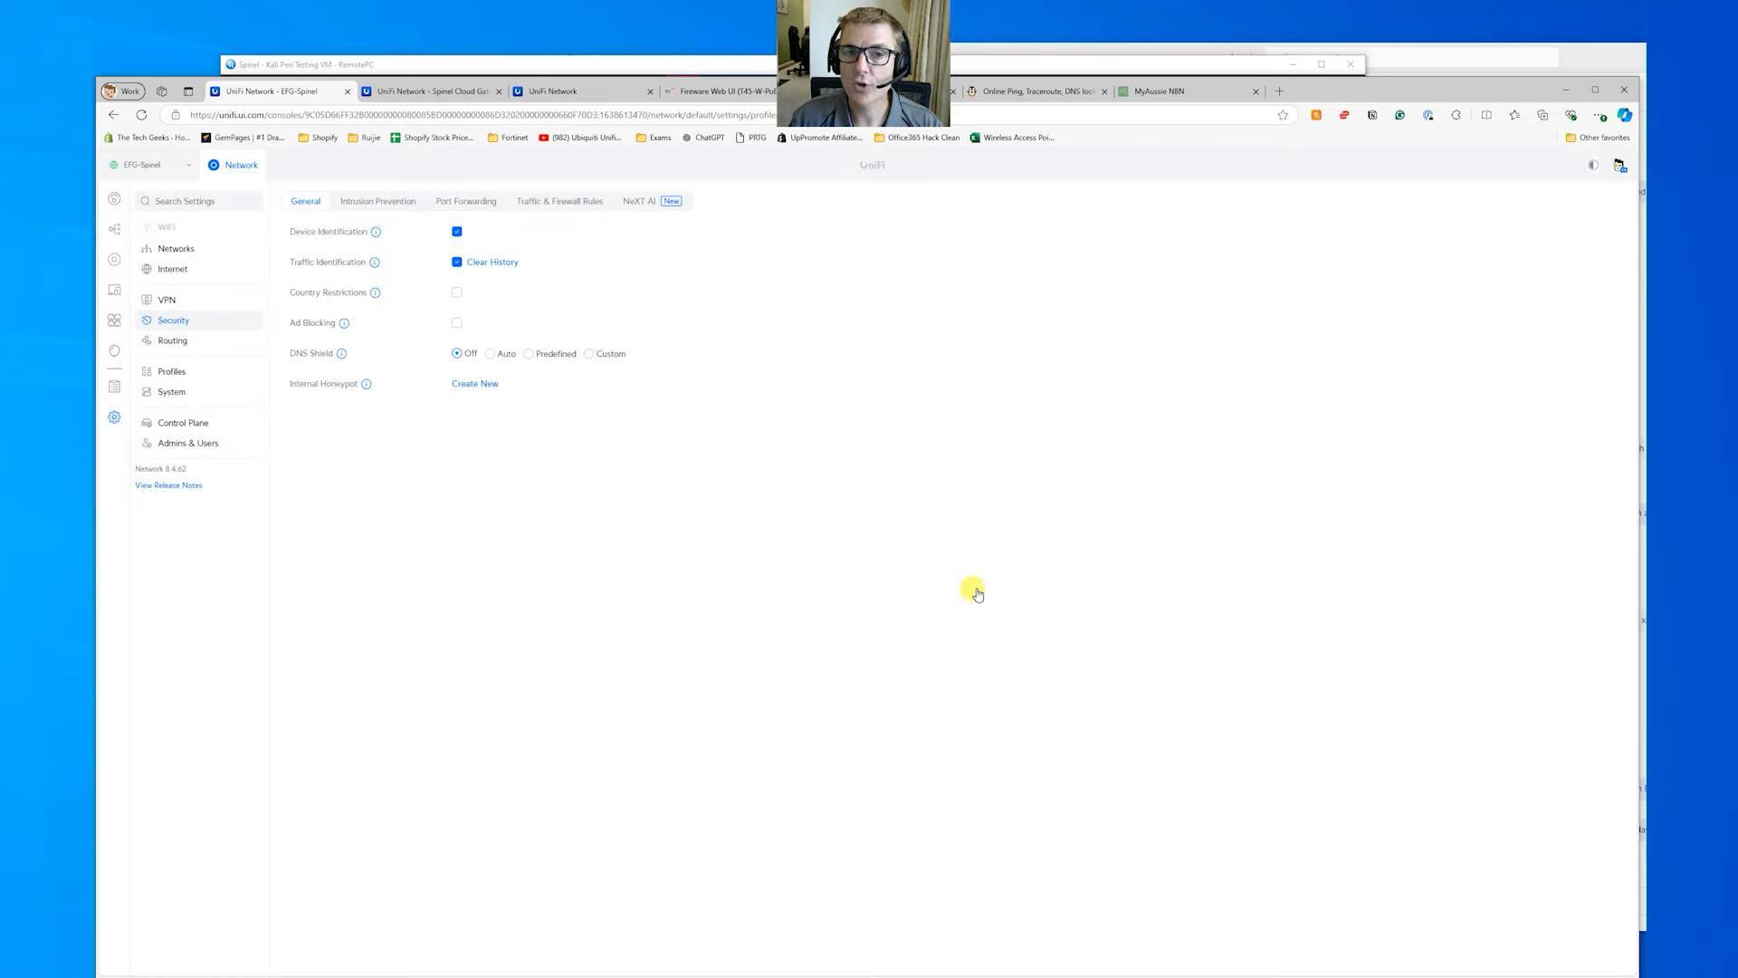
{"action": "left_click", "coordinate": [643, 201]}
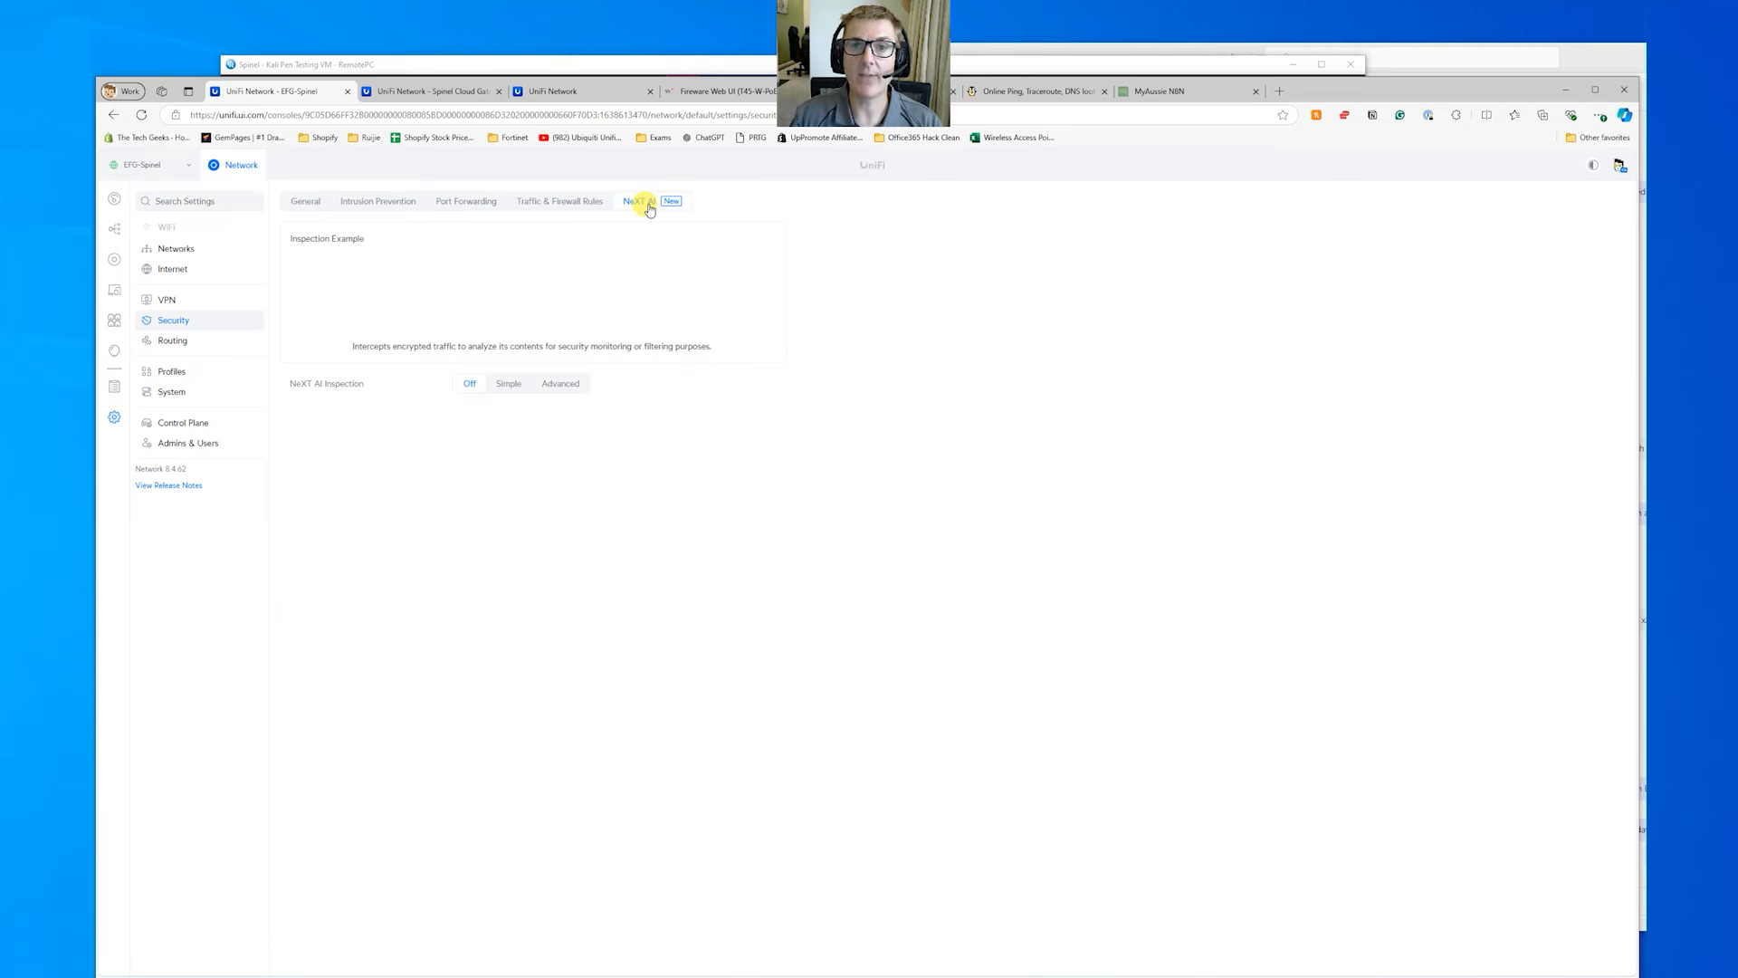
{"action": "left_click", "coordinate": [512, 384]}
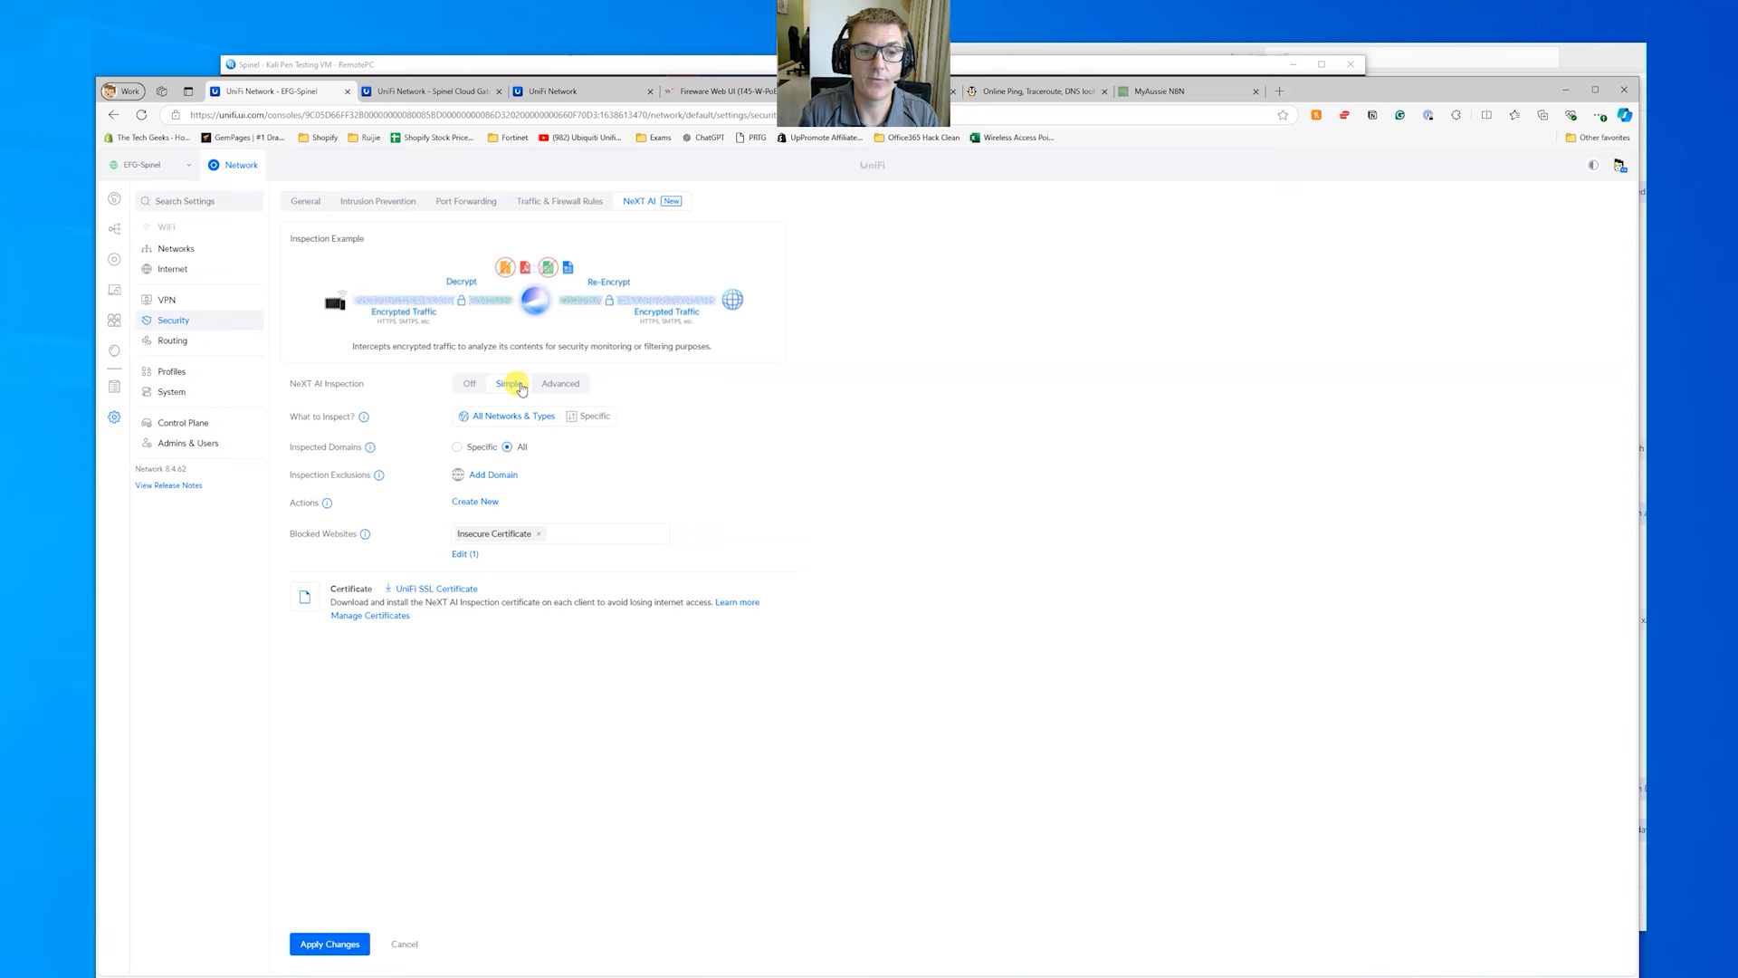
Limit the inspection to specific targets with VLAN 37 as the only target network
{"action": "left_click", "coordinate": [582, 416]}
{"action": "left_click", "coordinate": [558, 450]}
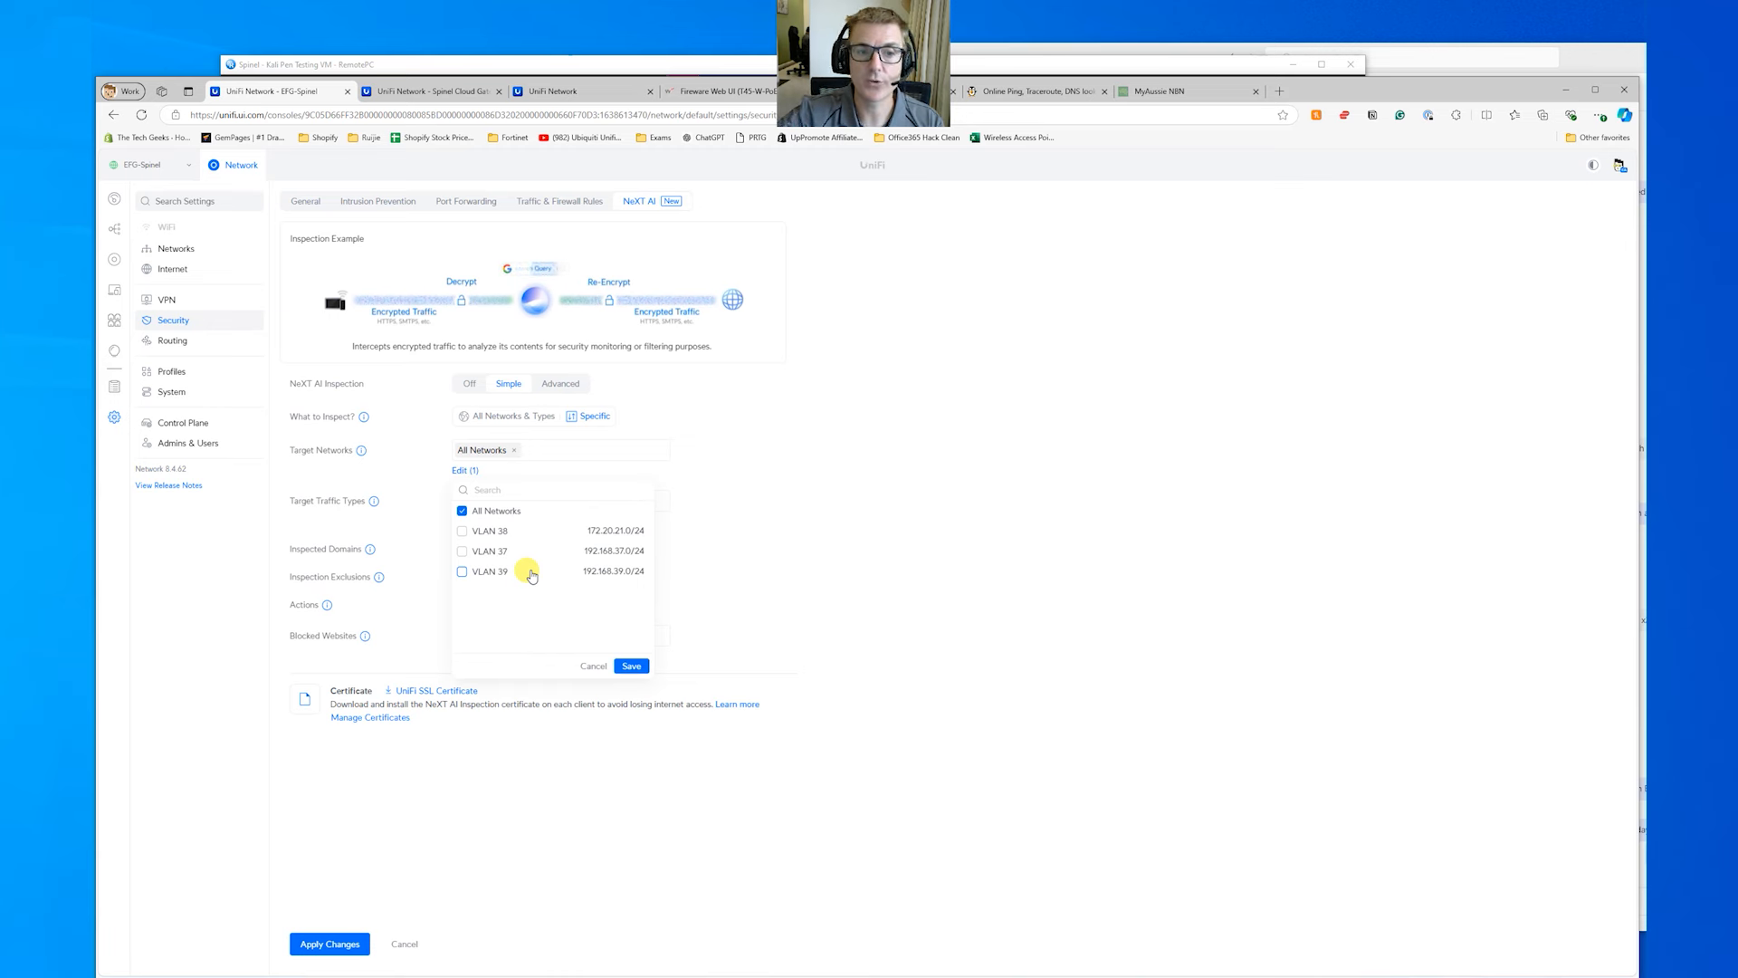
{"action": "left_click", "coordinate": [462, 550]}
{"action": "left_click", "coordinate": [632, 668]}
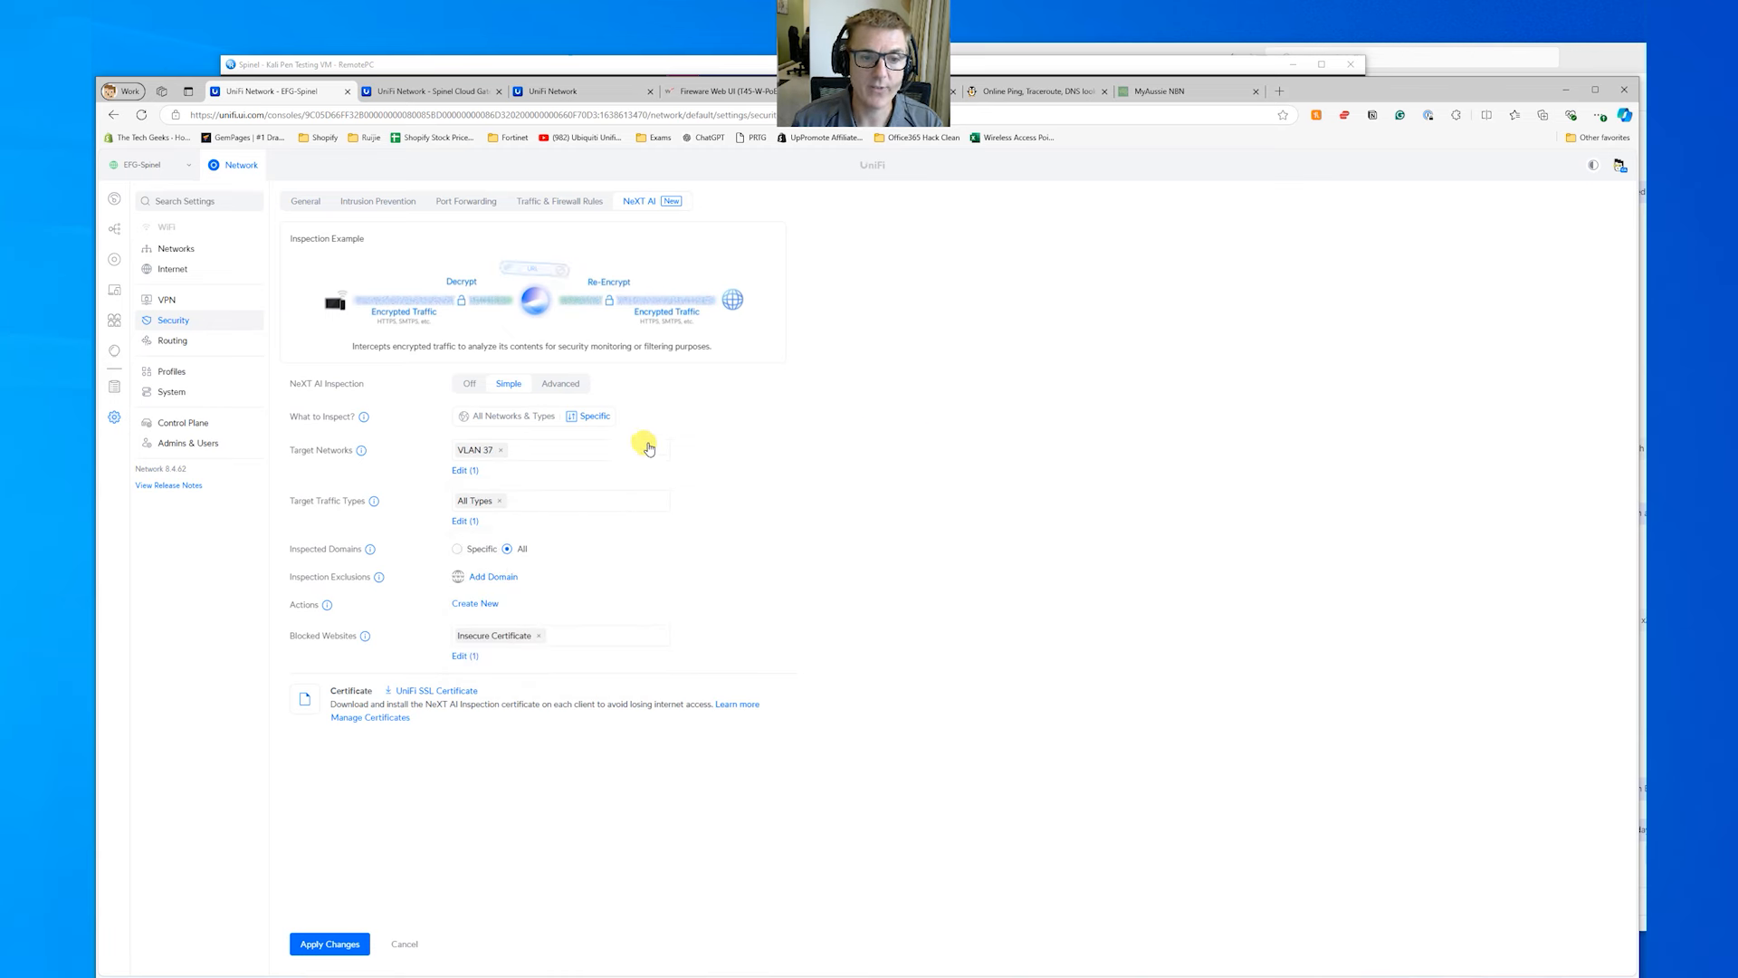
Review the selectable target traffic types and the form for creating an inspection action, without saving changes
{"action": "left_click", "coordinate": [535, 501]}
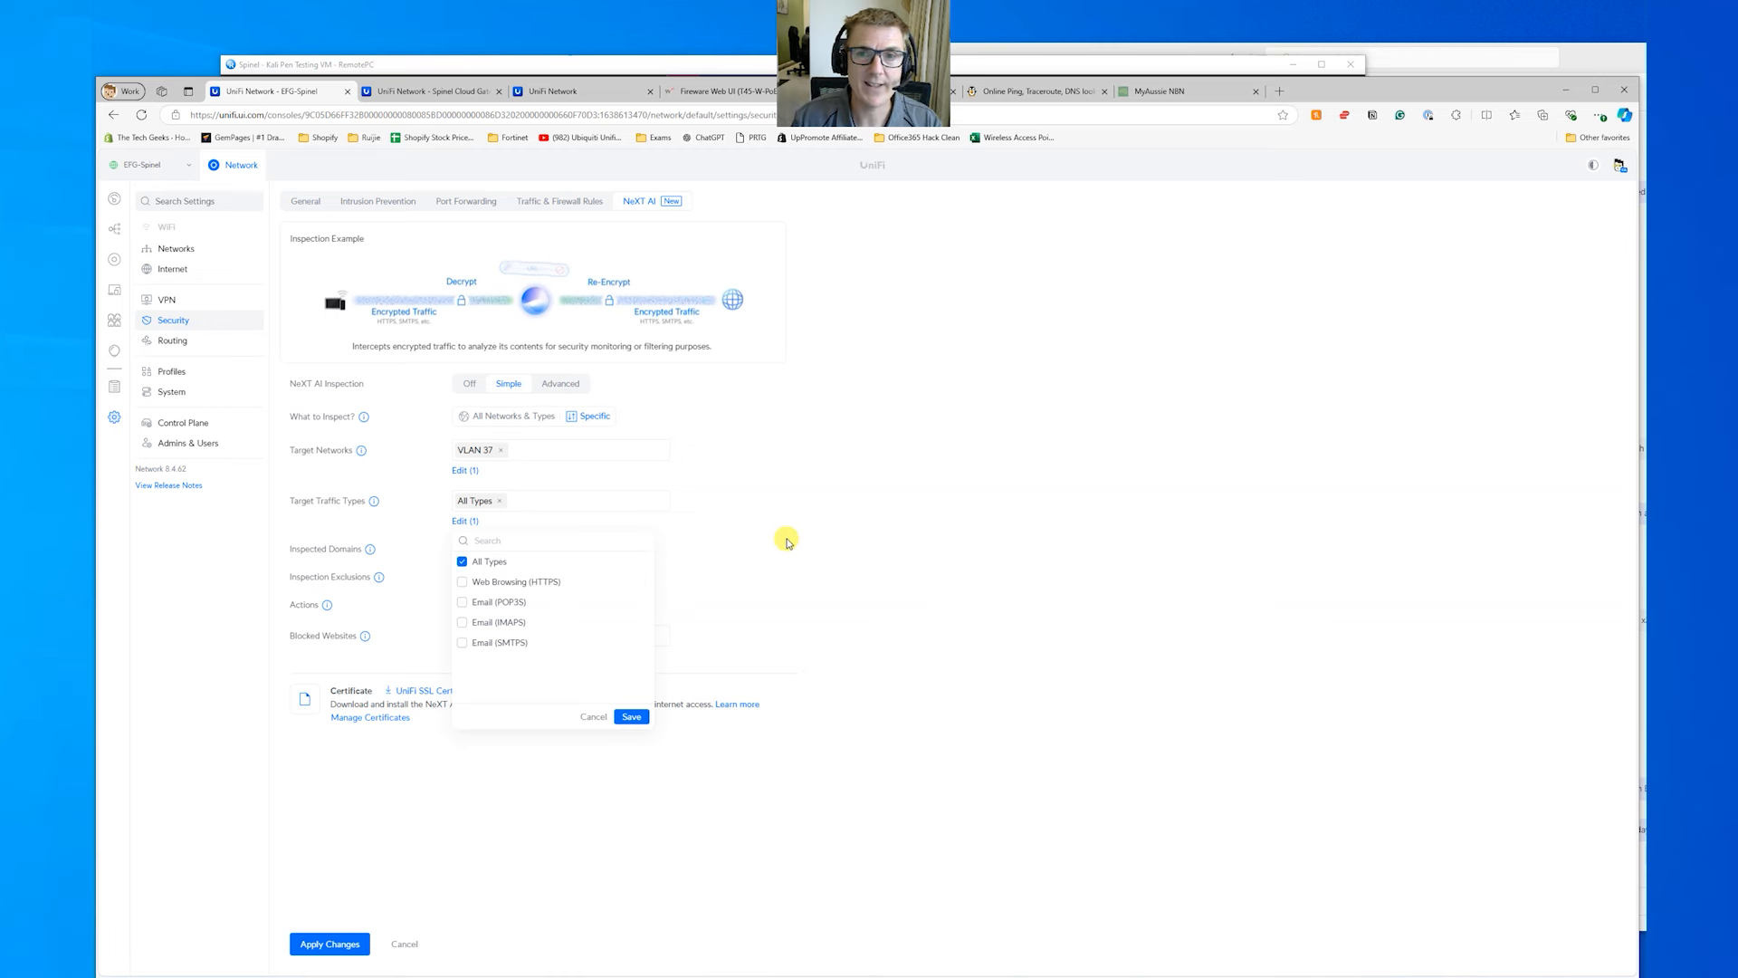
{"action": "left_click", "coordinate": [946, 505]}
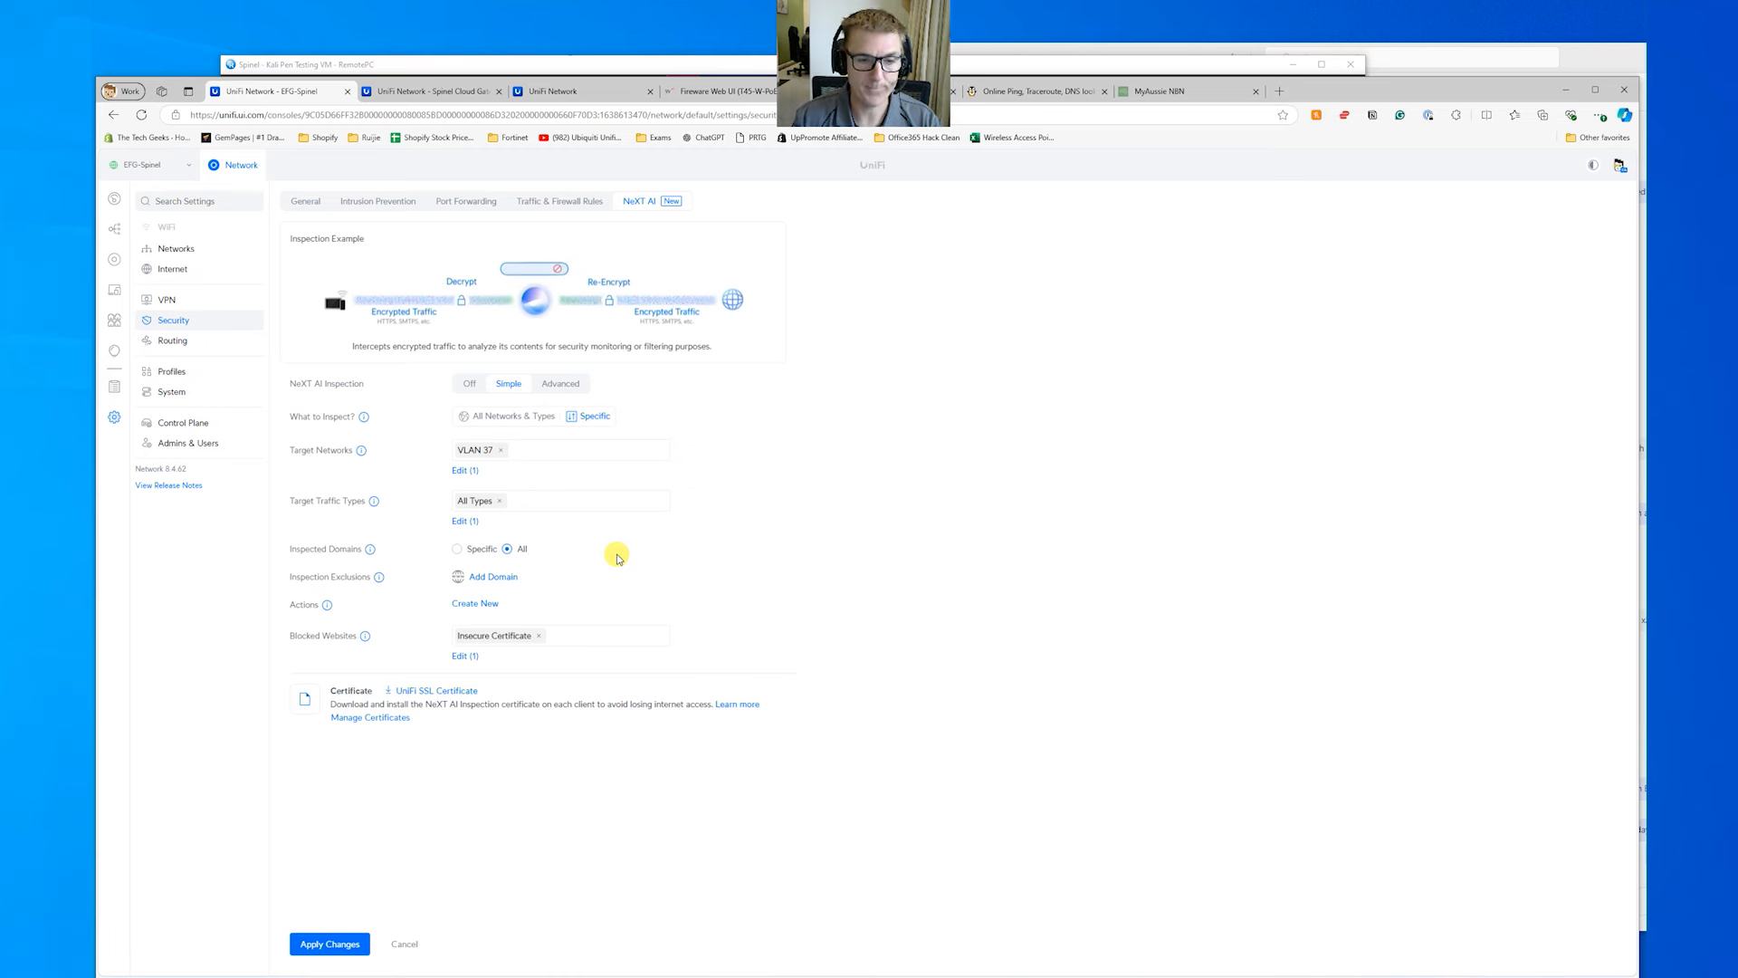
{"action": "left_click", "coordinate": [478, 604]}
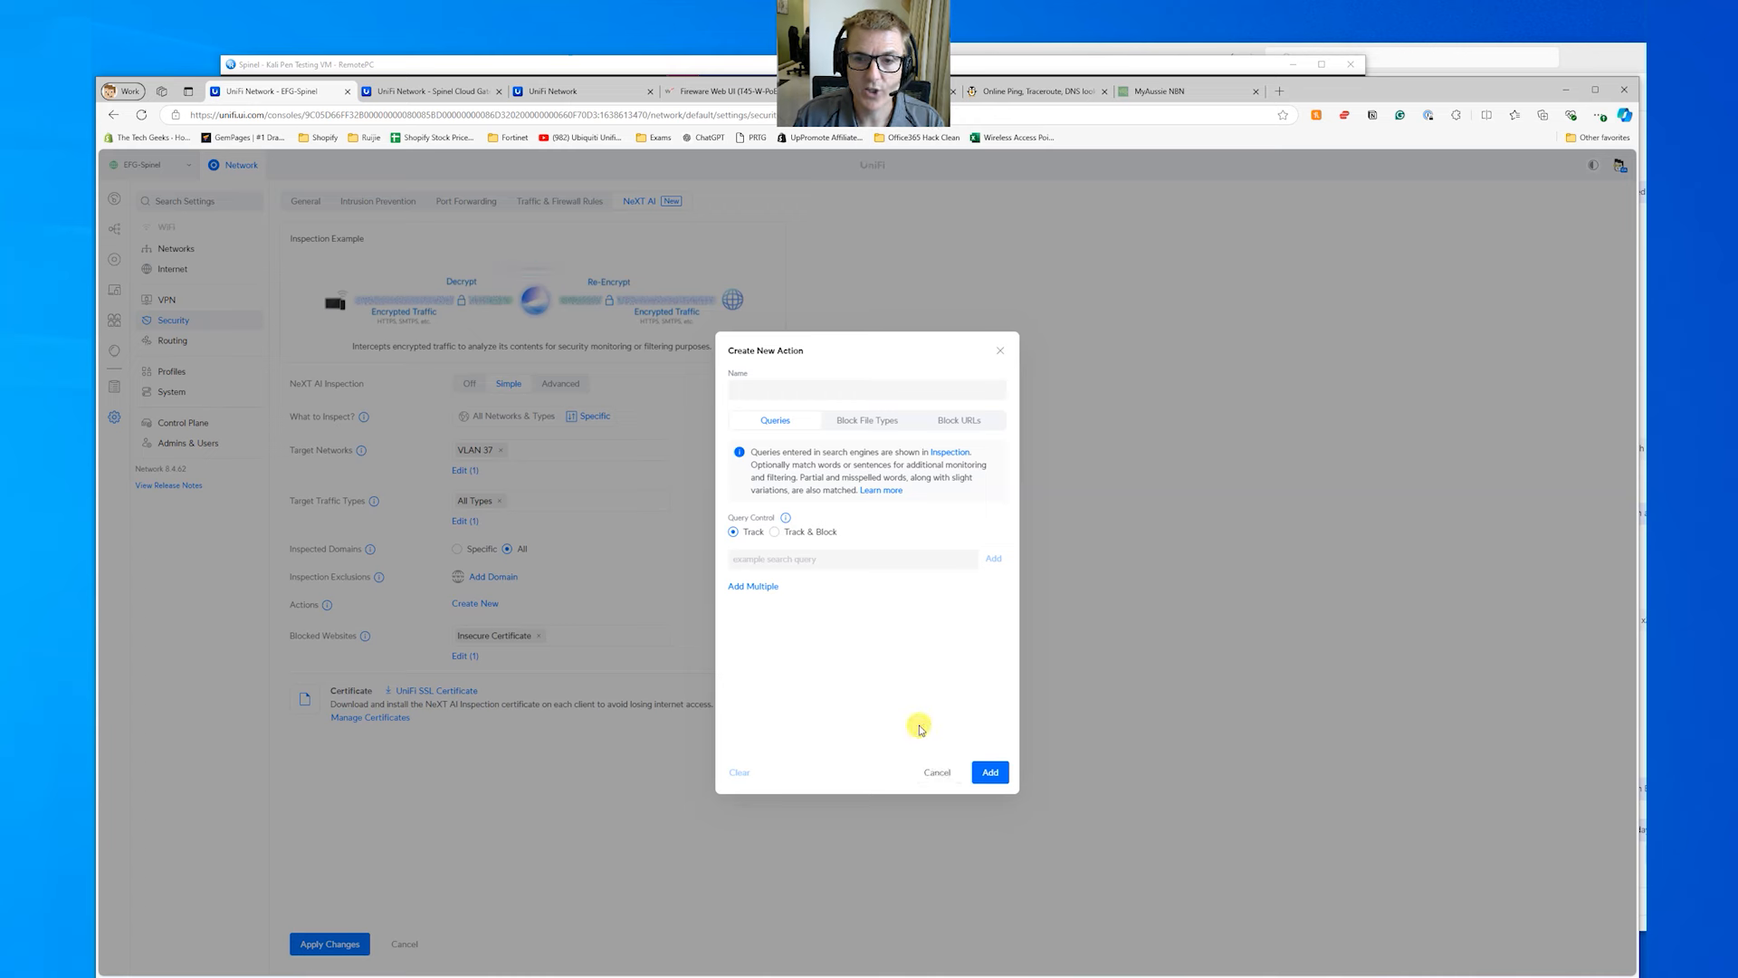
{"action": "left_click", "coordinate": [935, 773]}
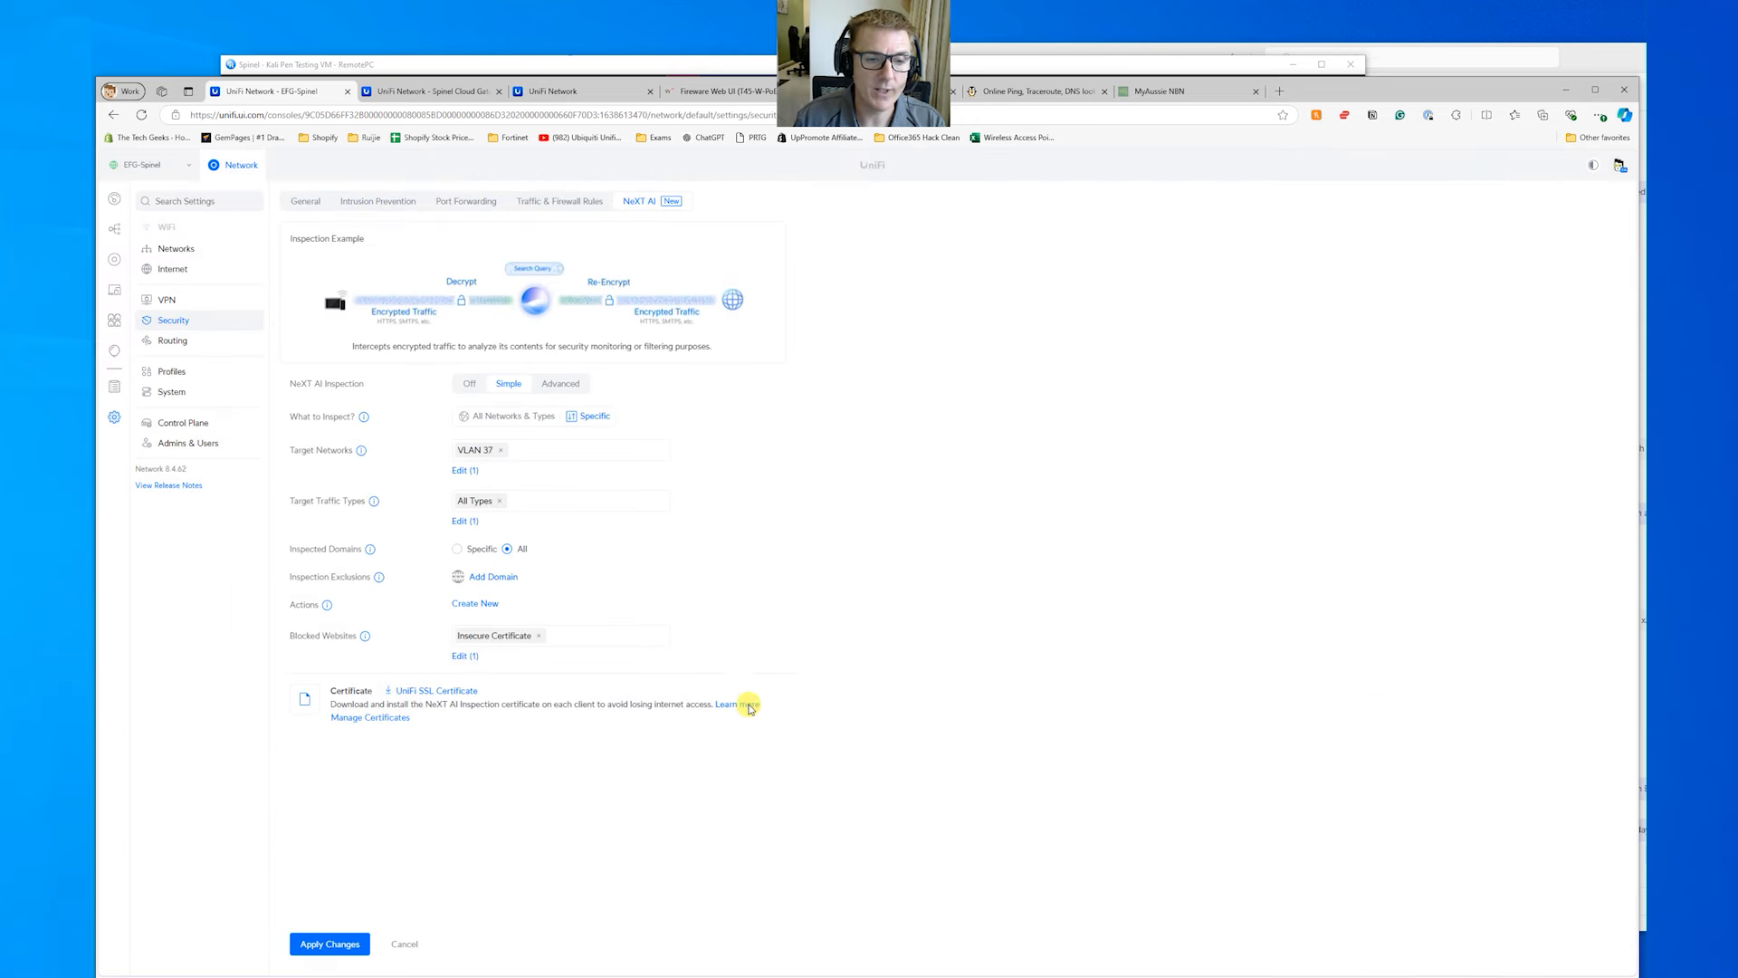
Review the categories available for blocked websites and close the list without changing the selection
{"action": "mouse_move", "coordinate": [327, 608]}
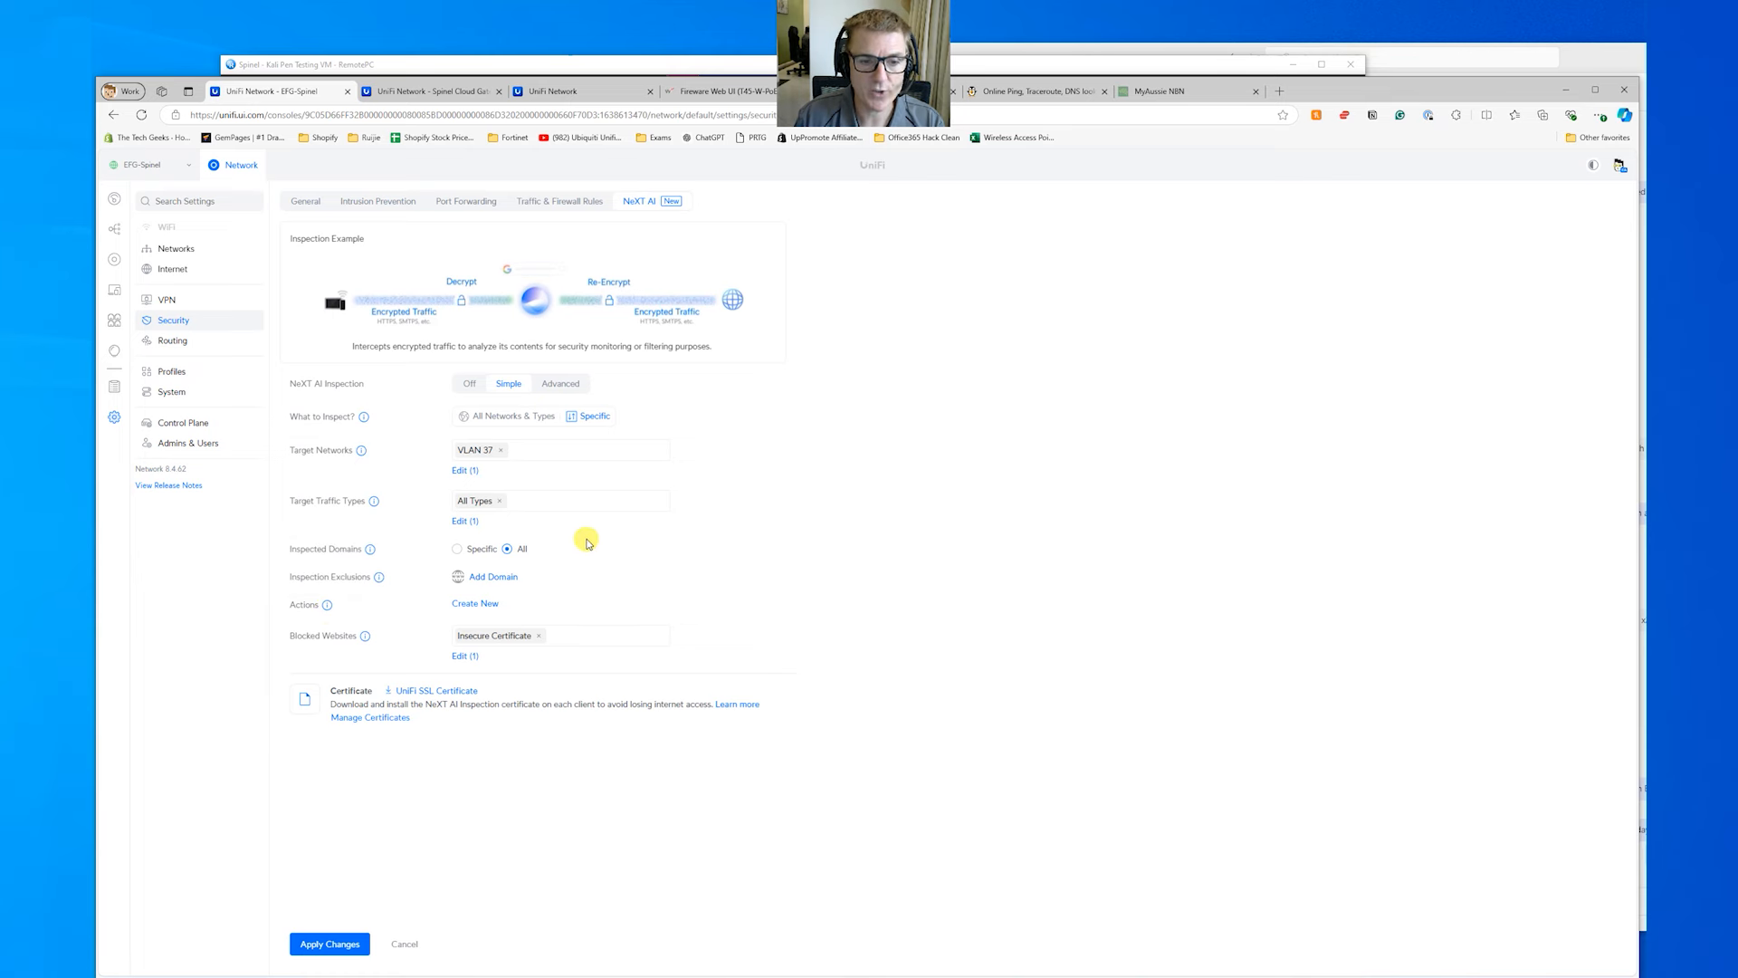
{"action": "left_click", "coordinate": [601, 636]}
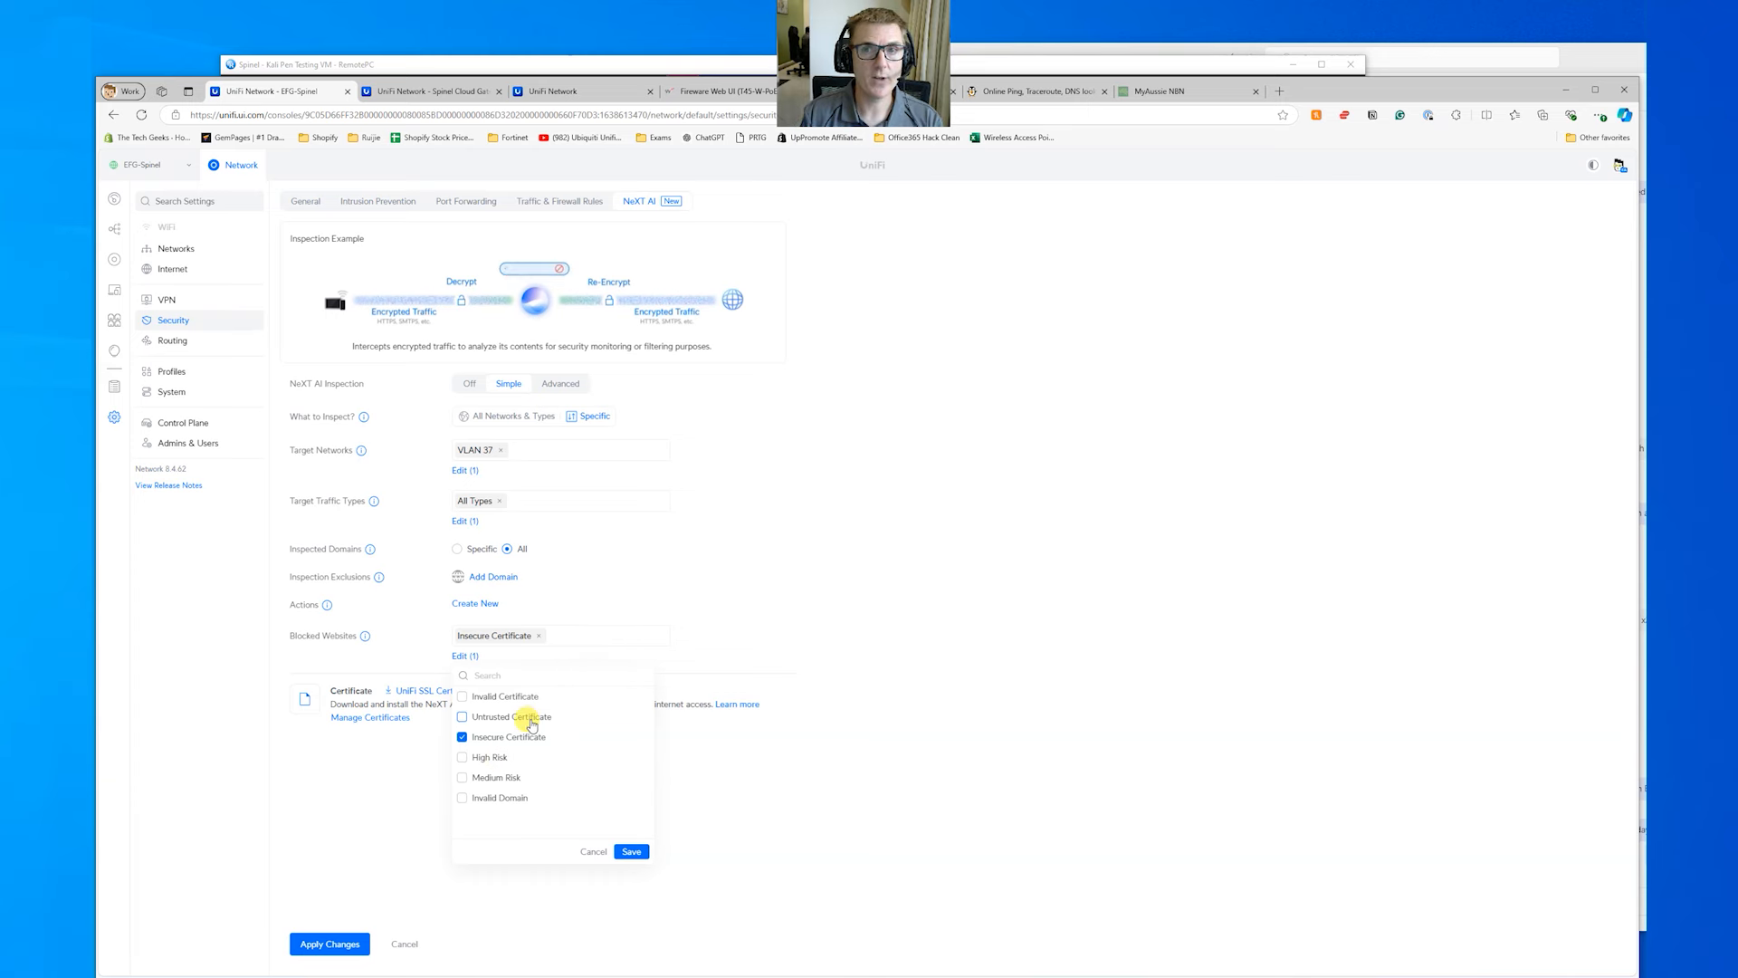
{"action": "left_click", "coordinate": [961, 687]}
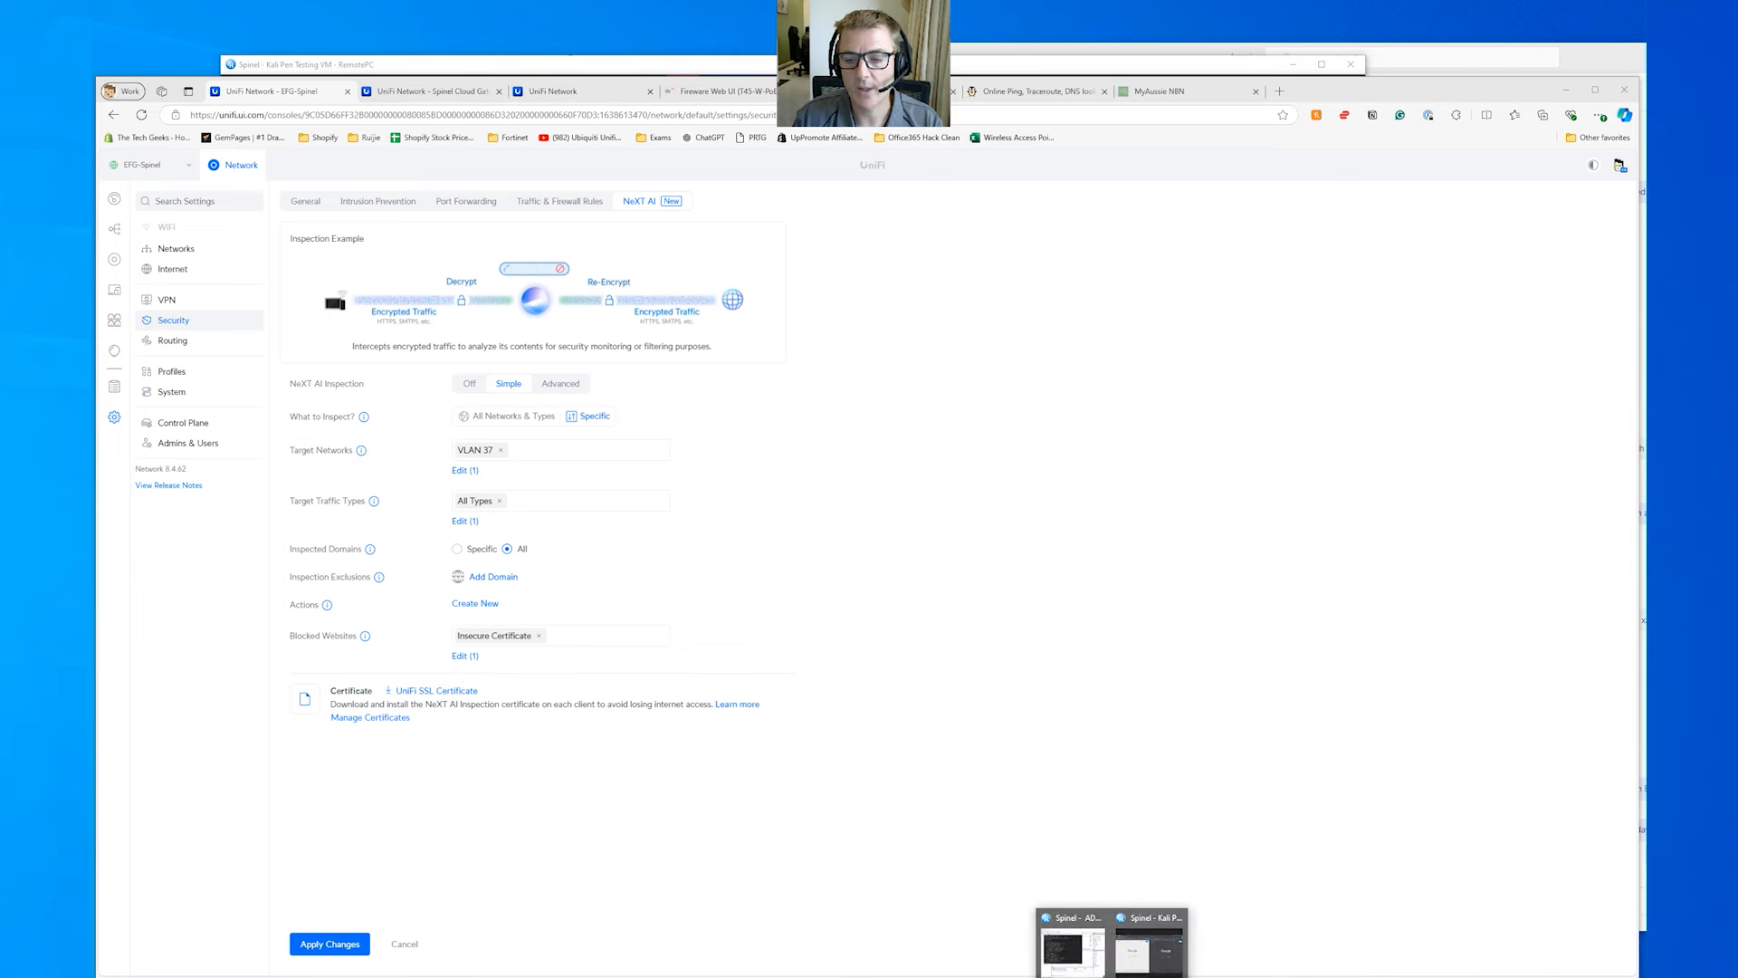
Switch to the Kali Pen Testing VM's RemotePC session and reload the Google page in the Firefox browser
{"action": "left_click", "coordinate": [1142, 947]}
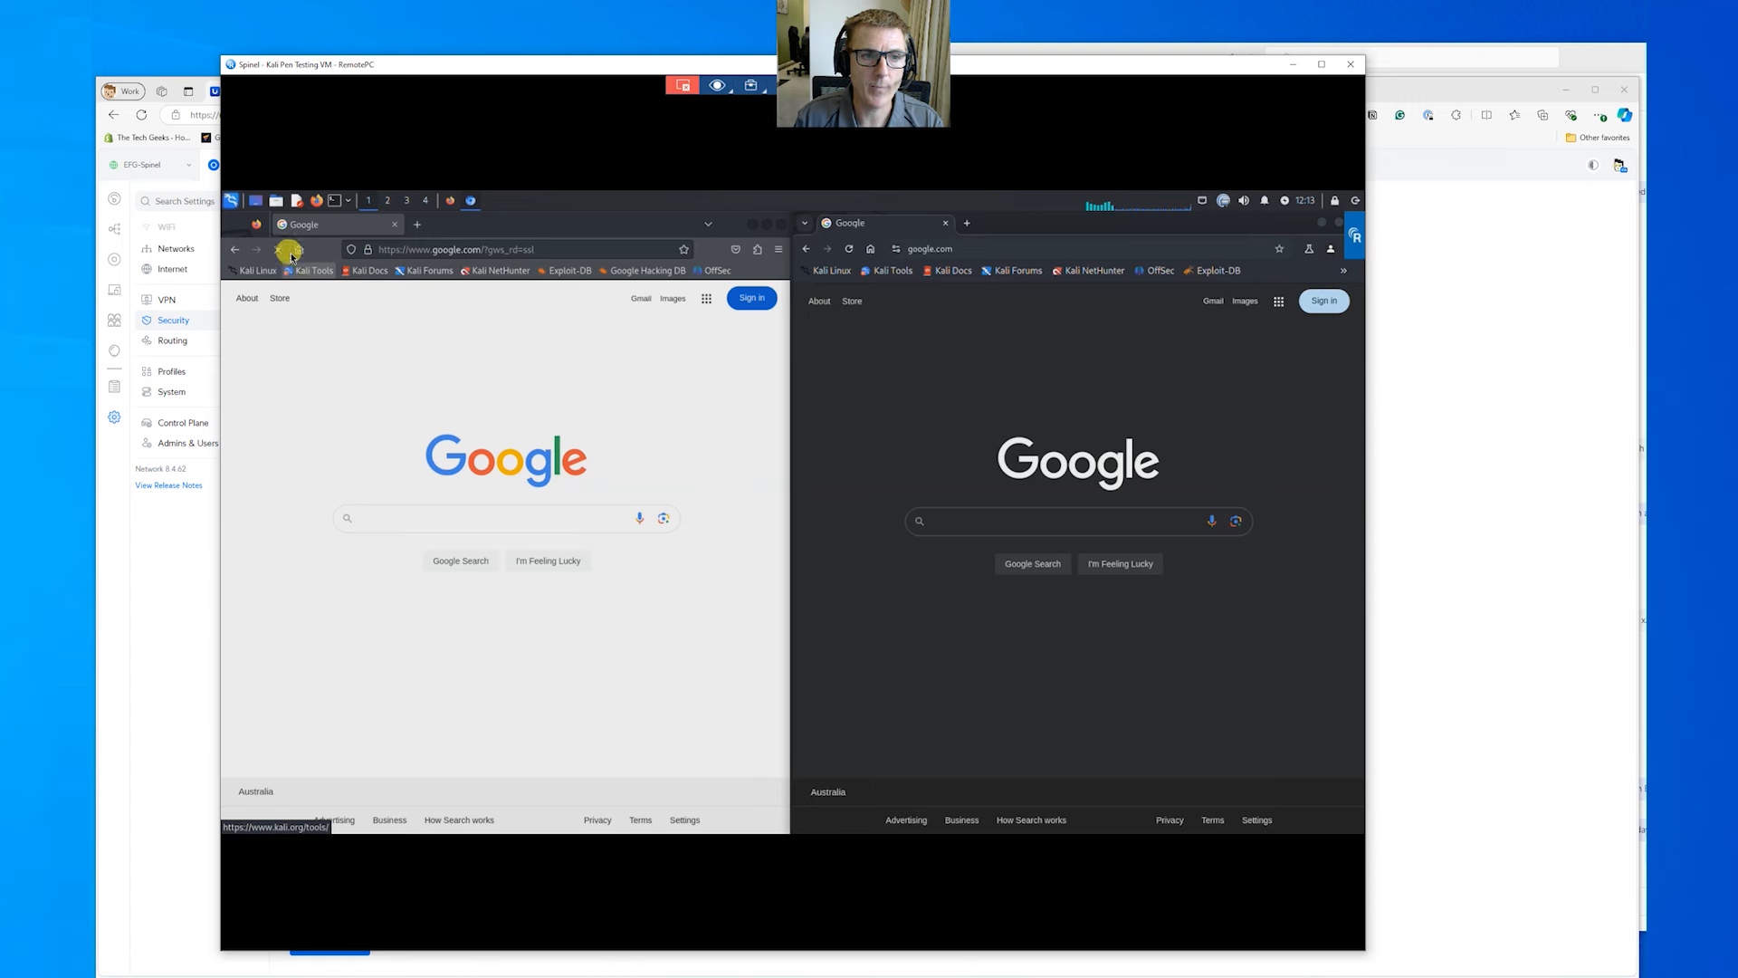
{"action": "left_click", "coordinate": [253, 246]}
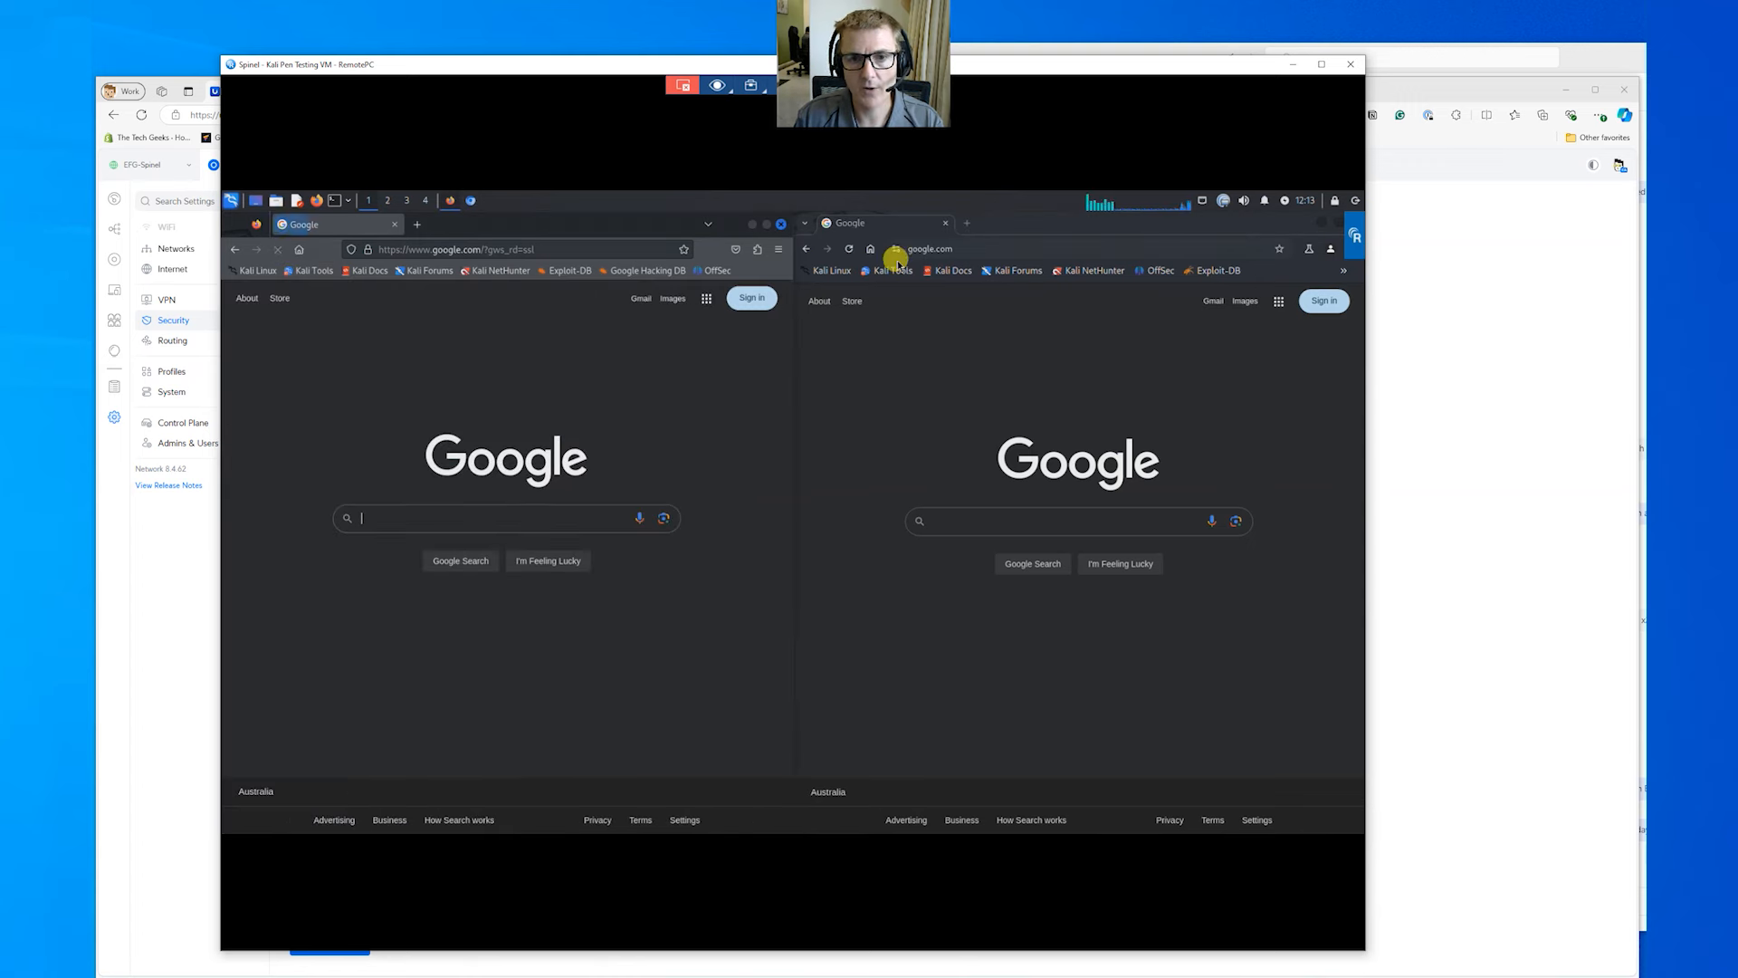
{"action": "left_click", "coordinate": [848, 251]}
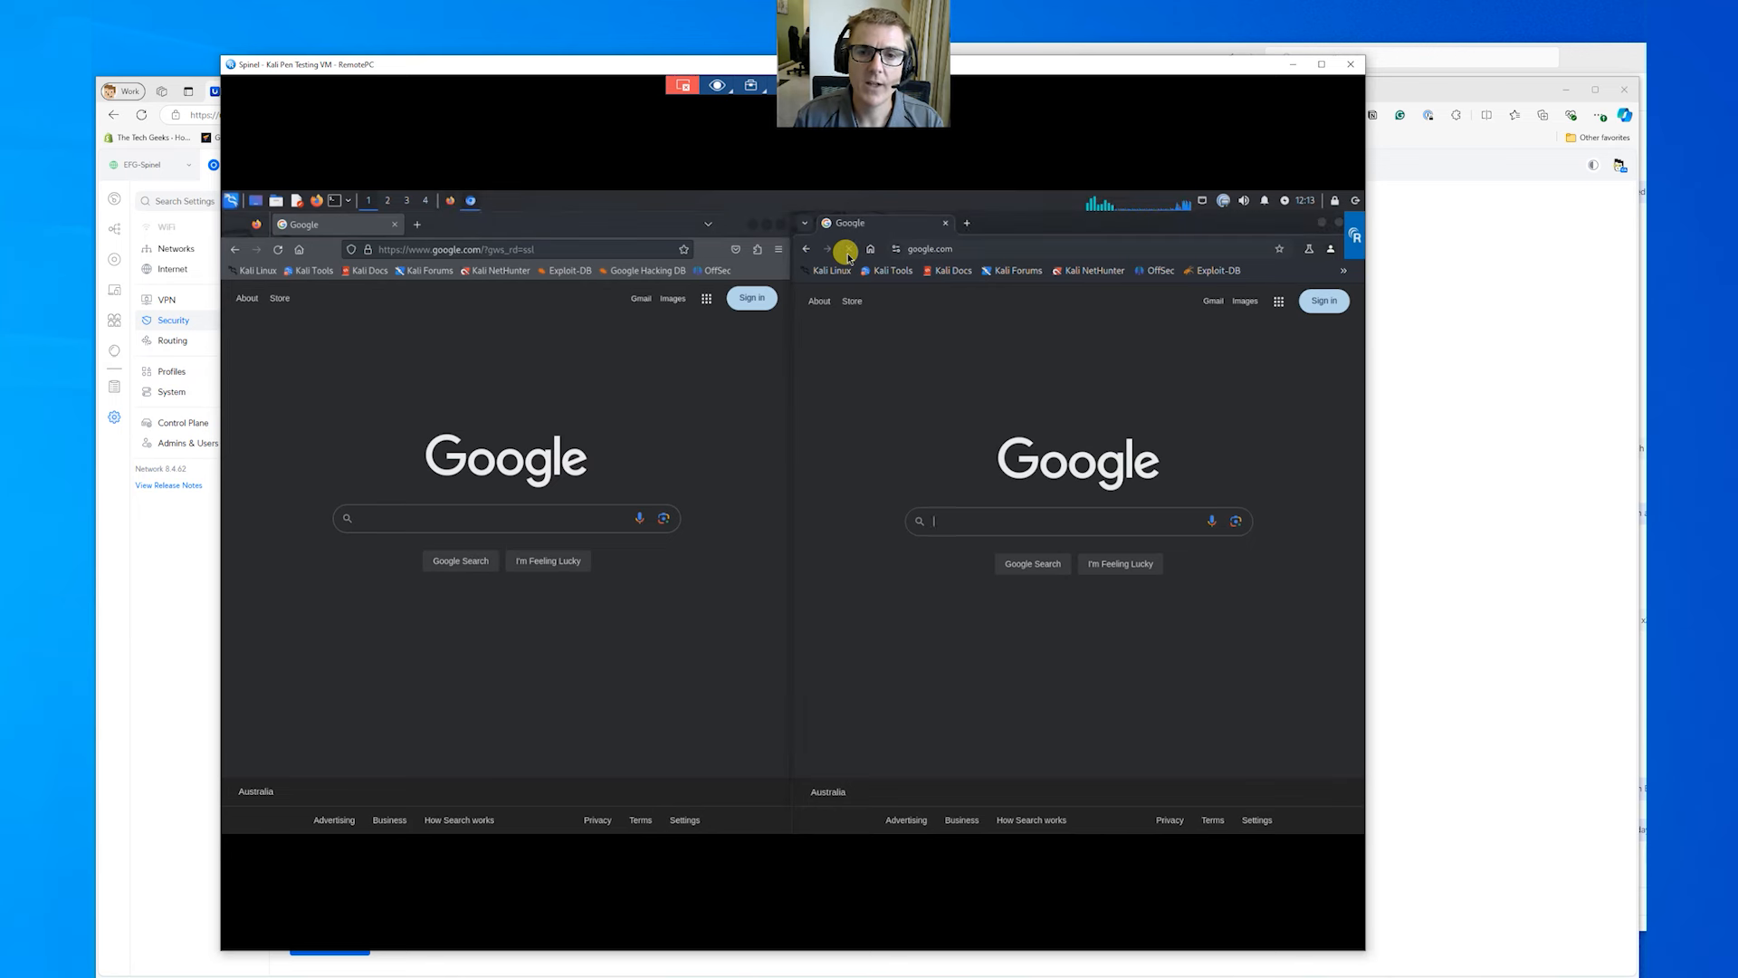
{"action": "left_click", "coordinate": [360, 250]}
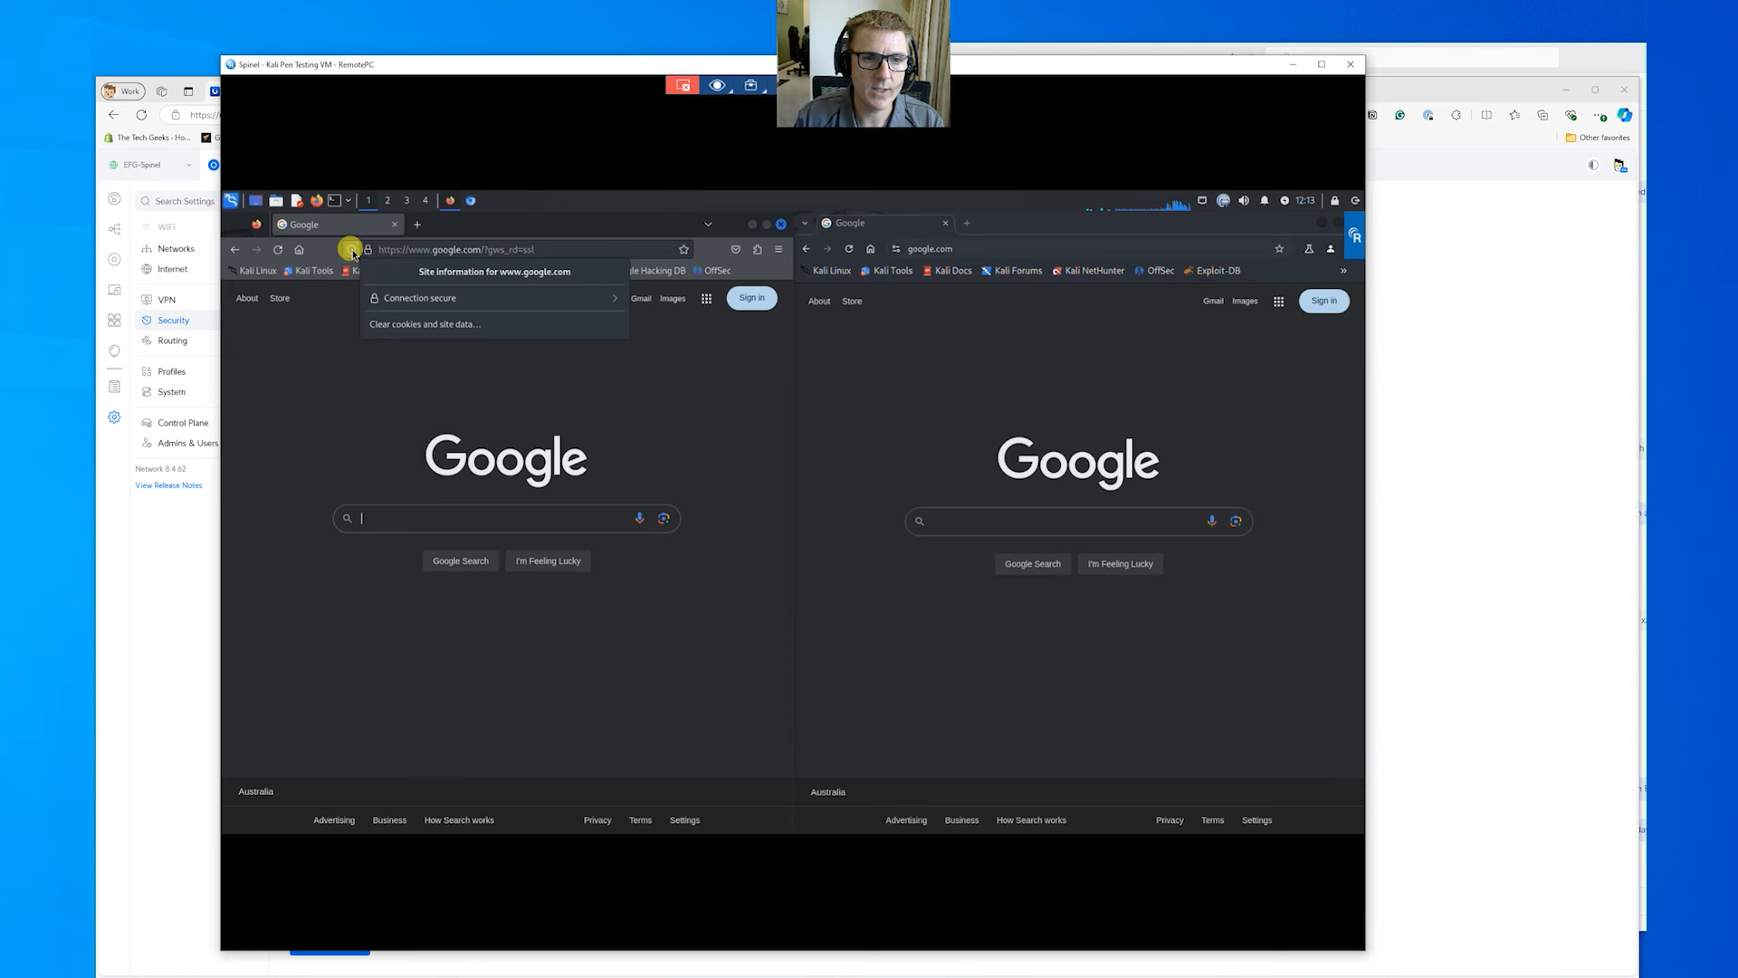
{"action": "left_click", "coordinate": [352, 250]}
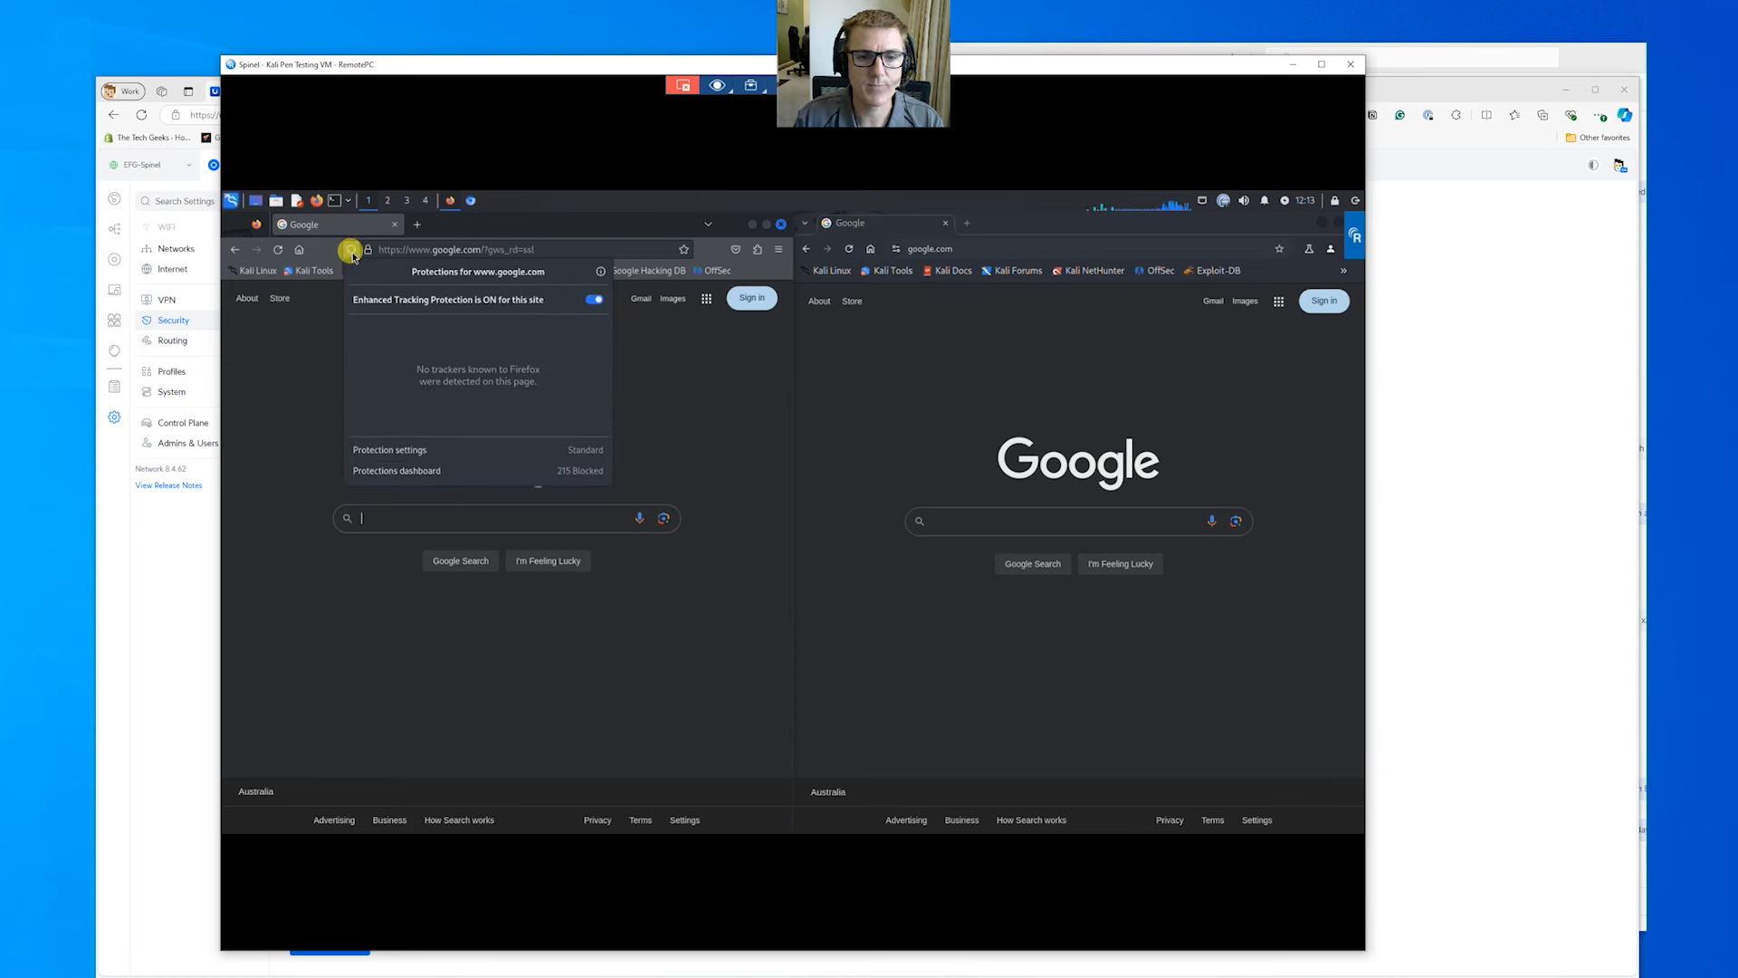
{"action": "left_click", "coordinate": [367, 250]}
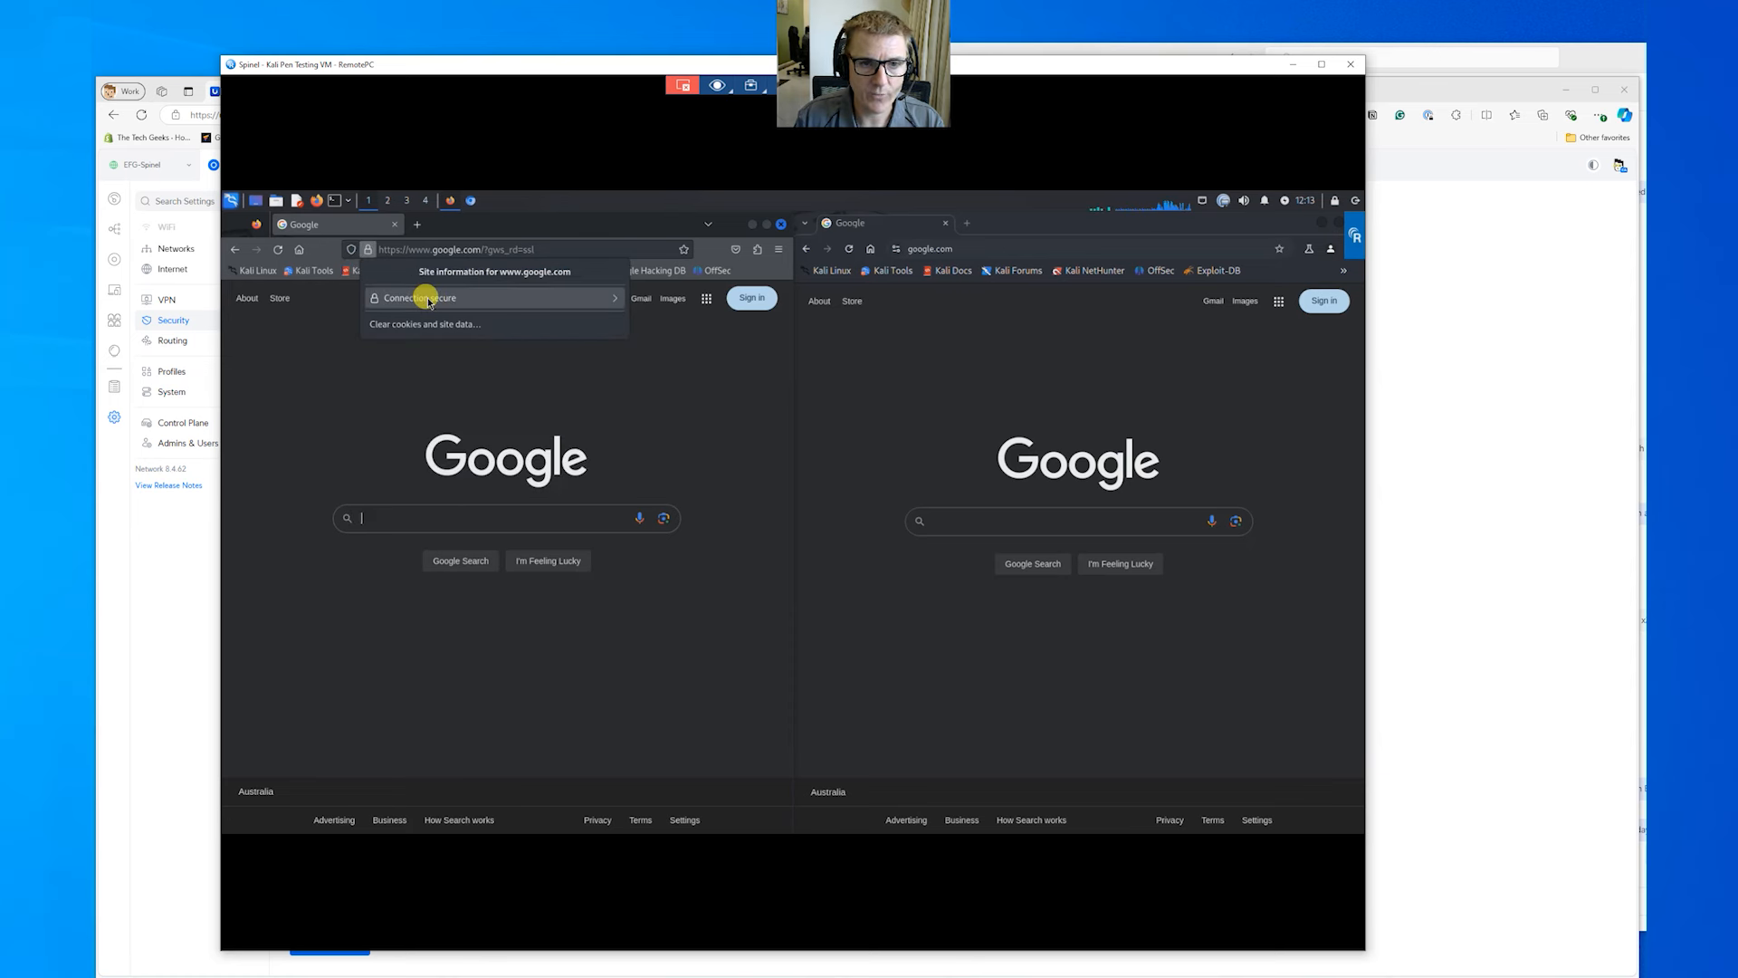
{"action": "left_click", "coordinate": [425, 298]}
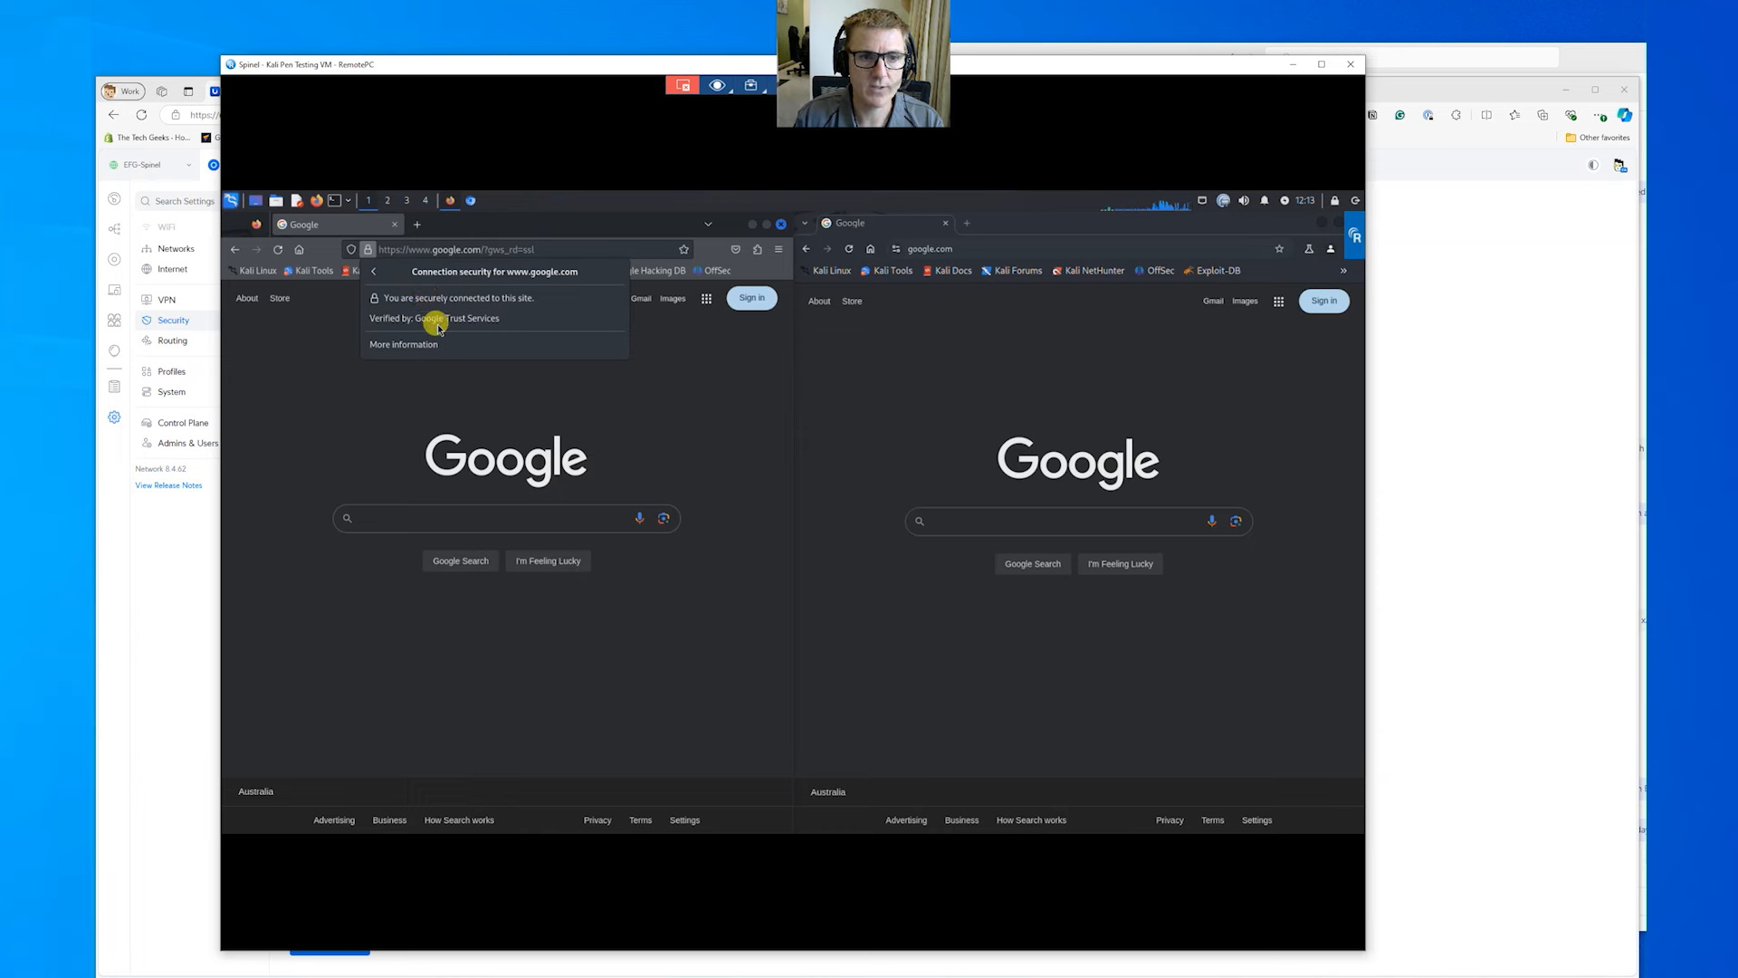
{"action": "left_click", "coordinate": [416, 343]}
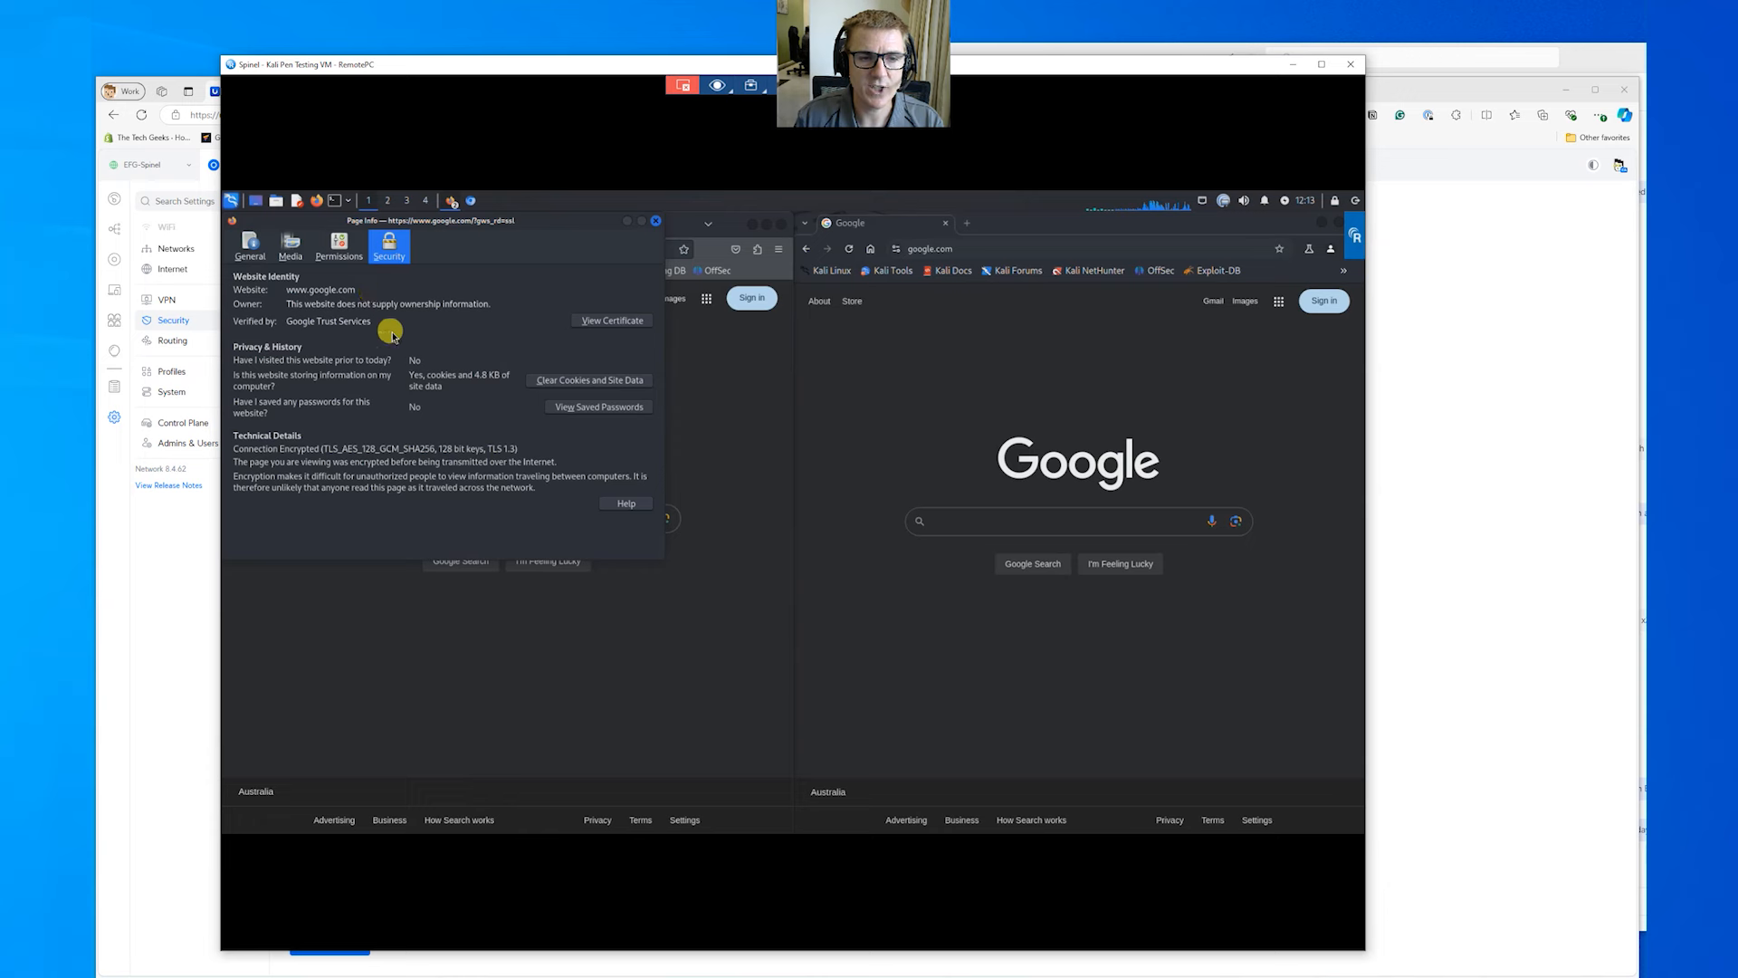
{"action": "left_click", "coordinate": [655, 220]}
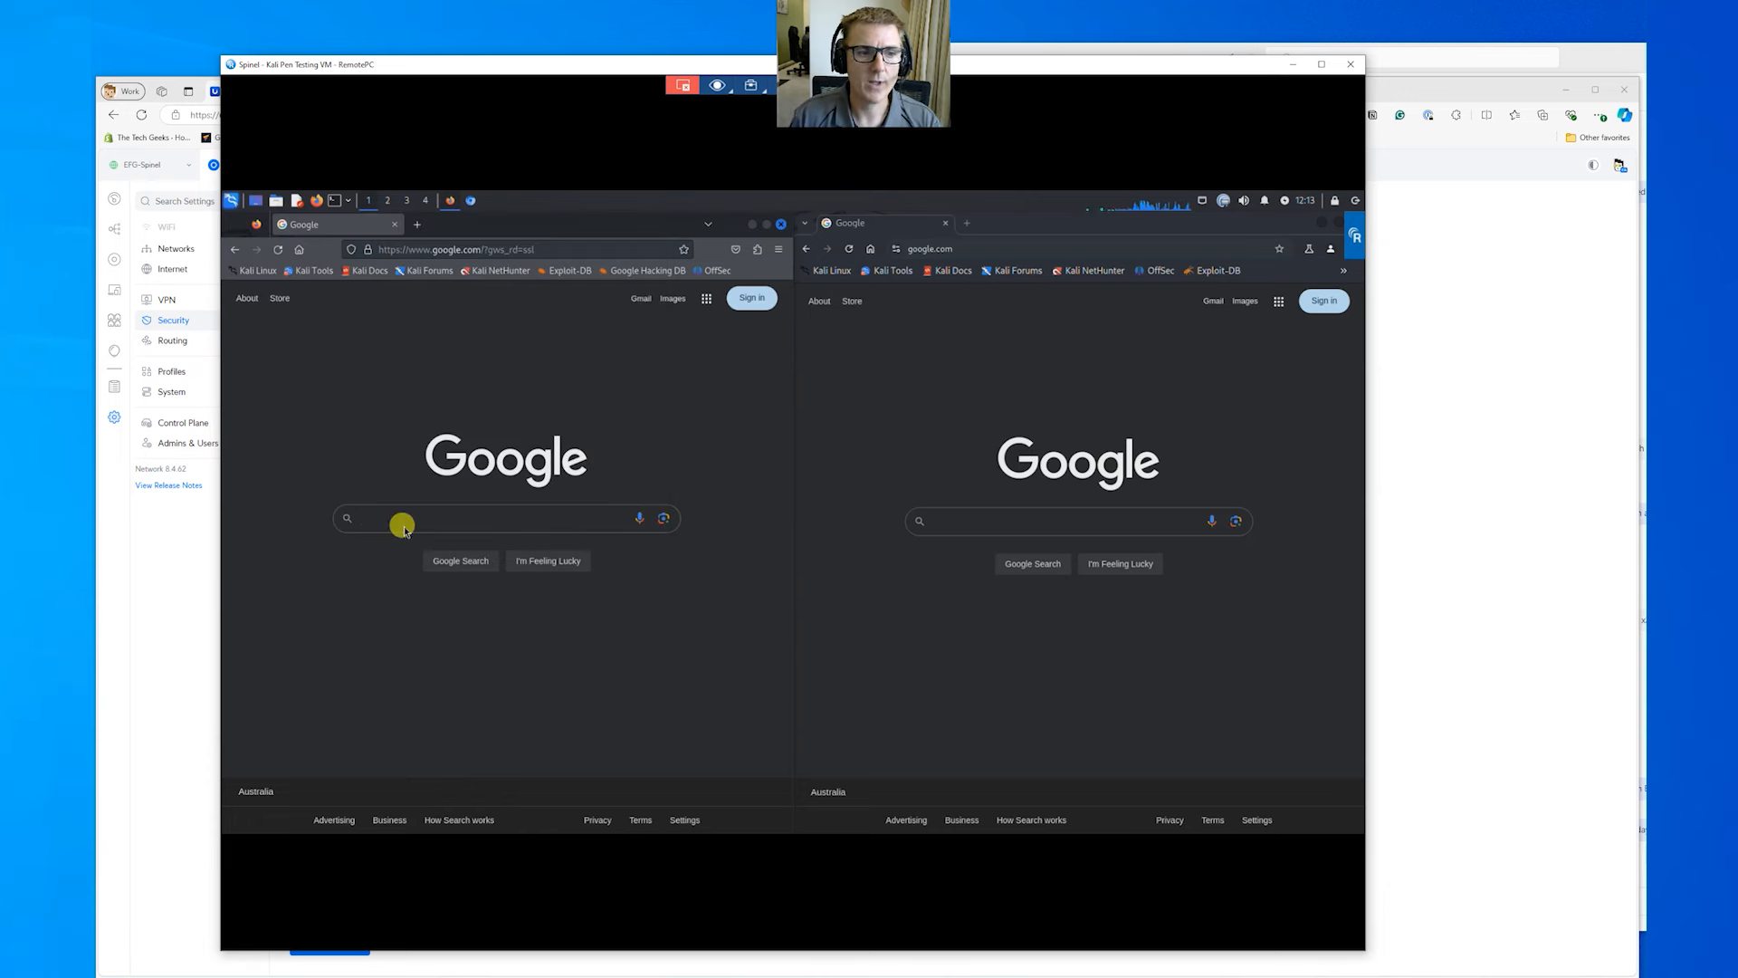
Switch to the UniFi Network settings, start applying the inspection changes, and download the UniFi SSL certificate, keeping the flagged file
{"action": "left_click", "coordinate": [155, 574]}
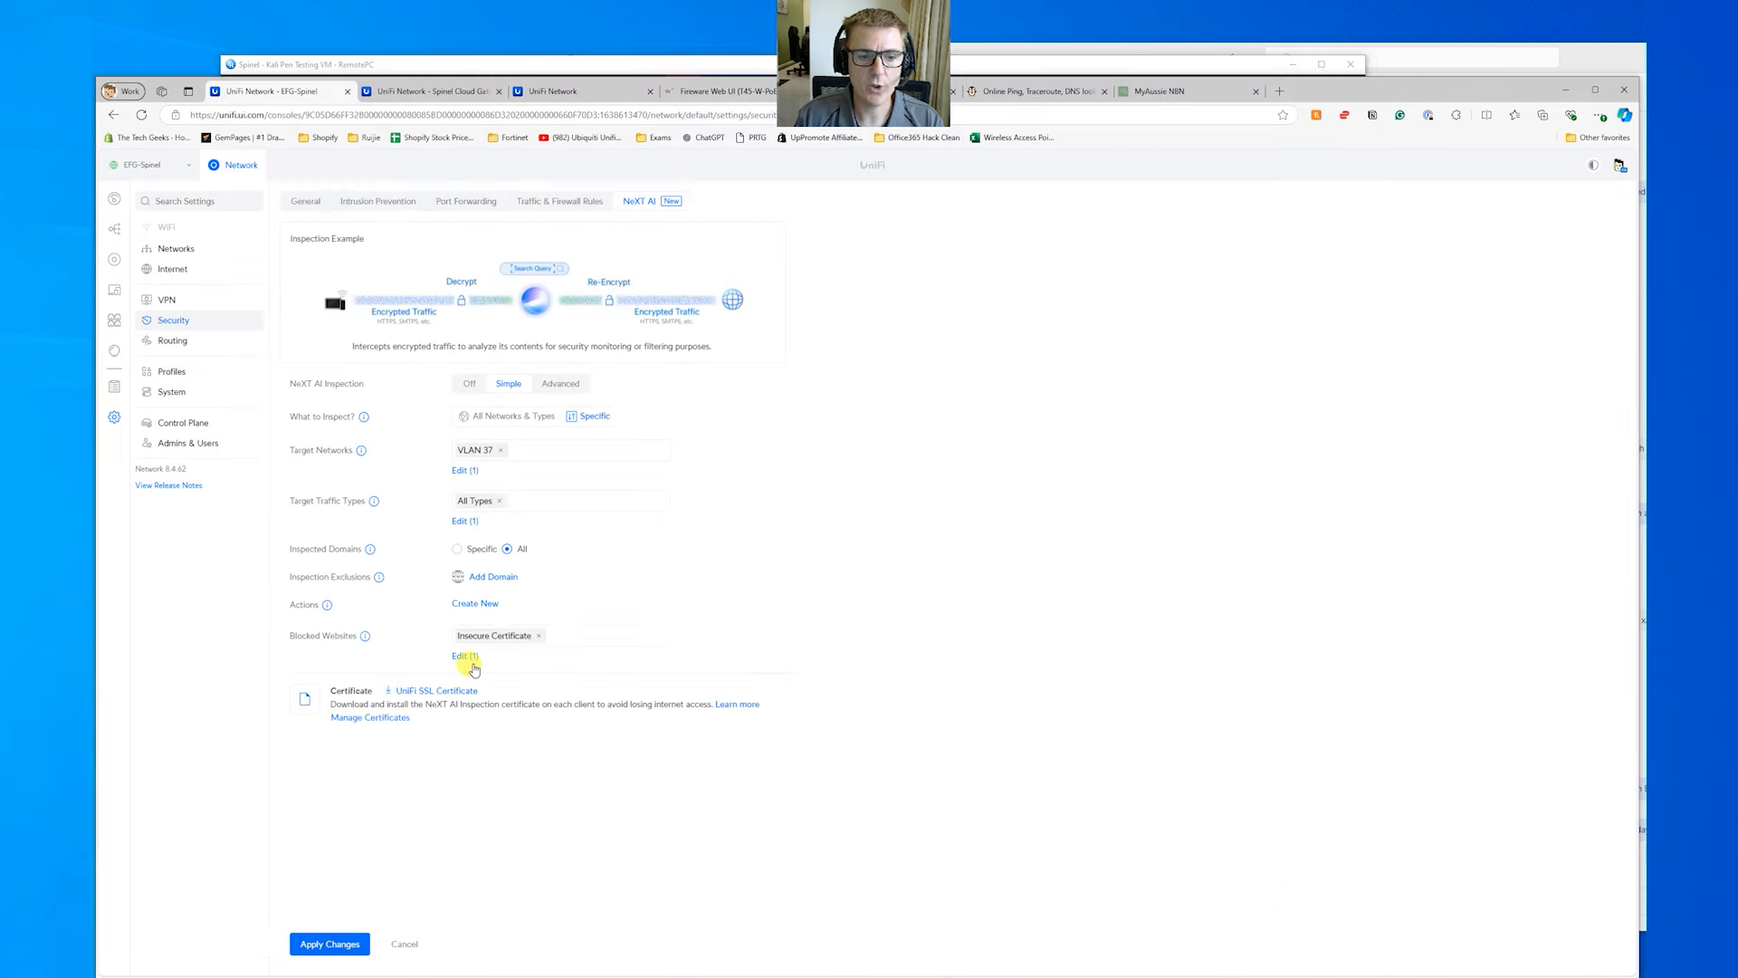
{"action": "left_click", "coordinate": [354, 946]}
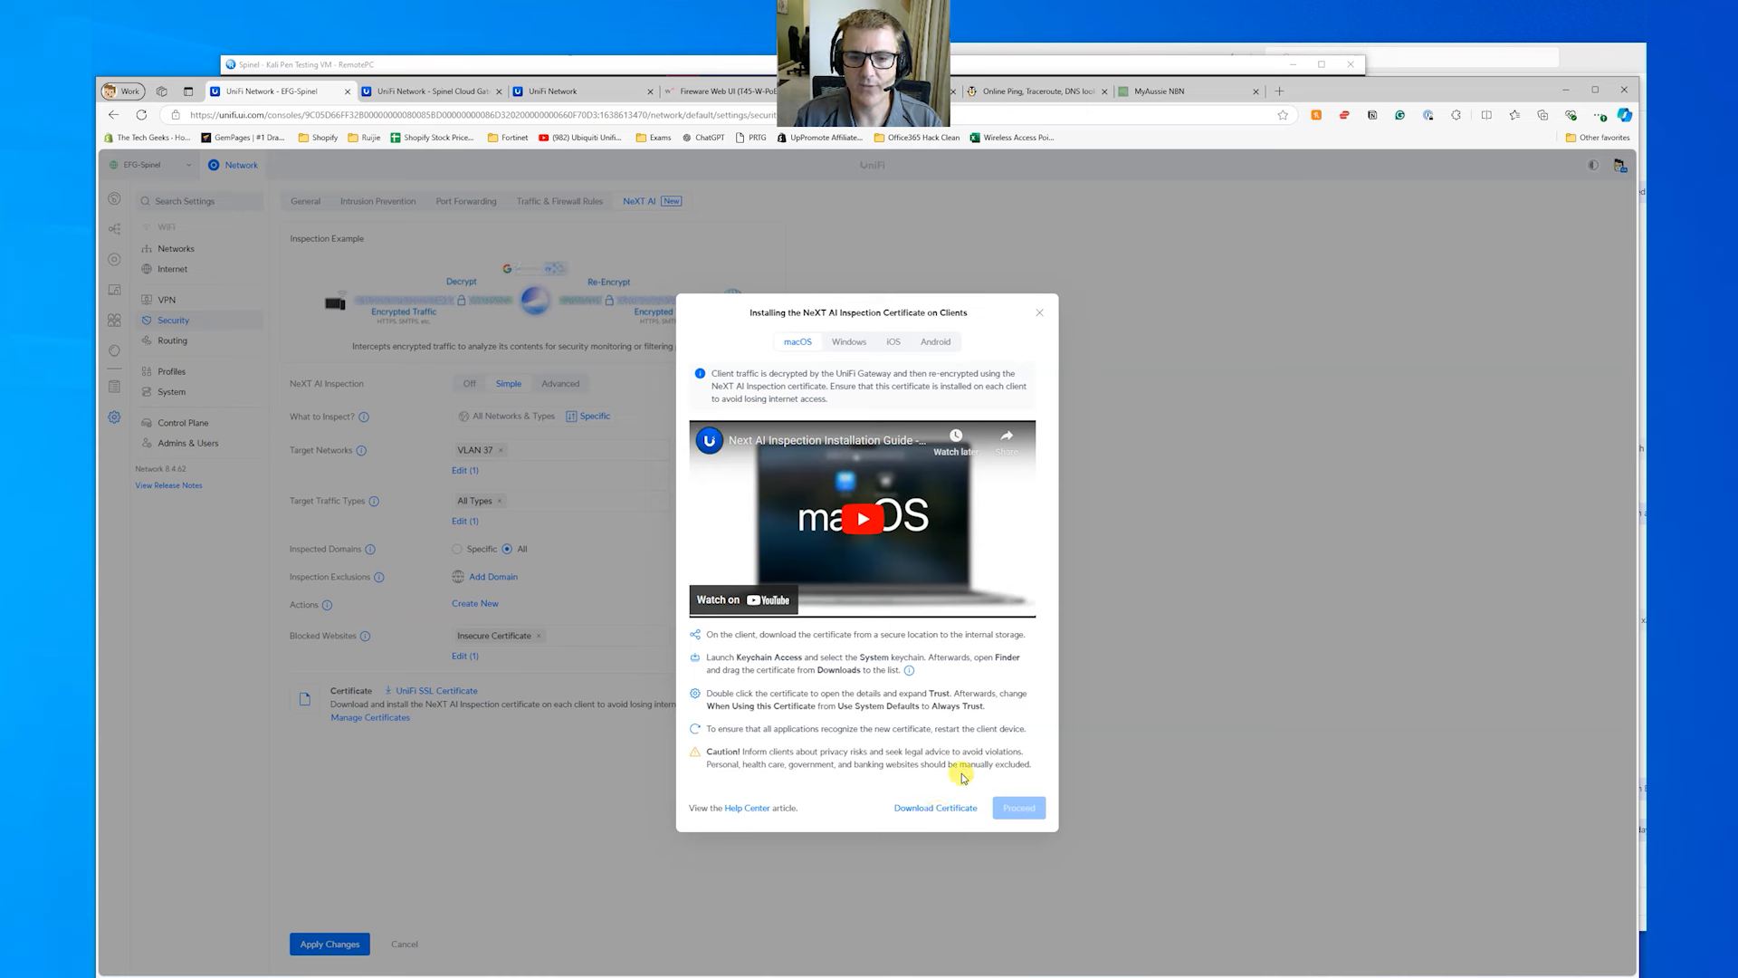
{"action": "left_click", "coordinate": [948, 800]}
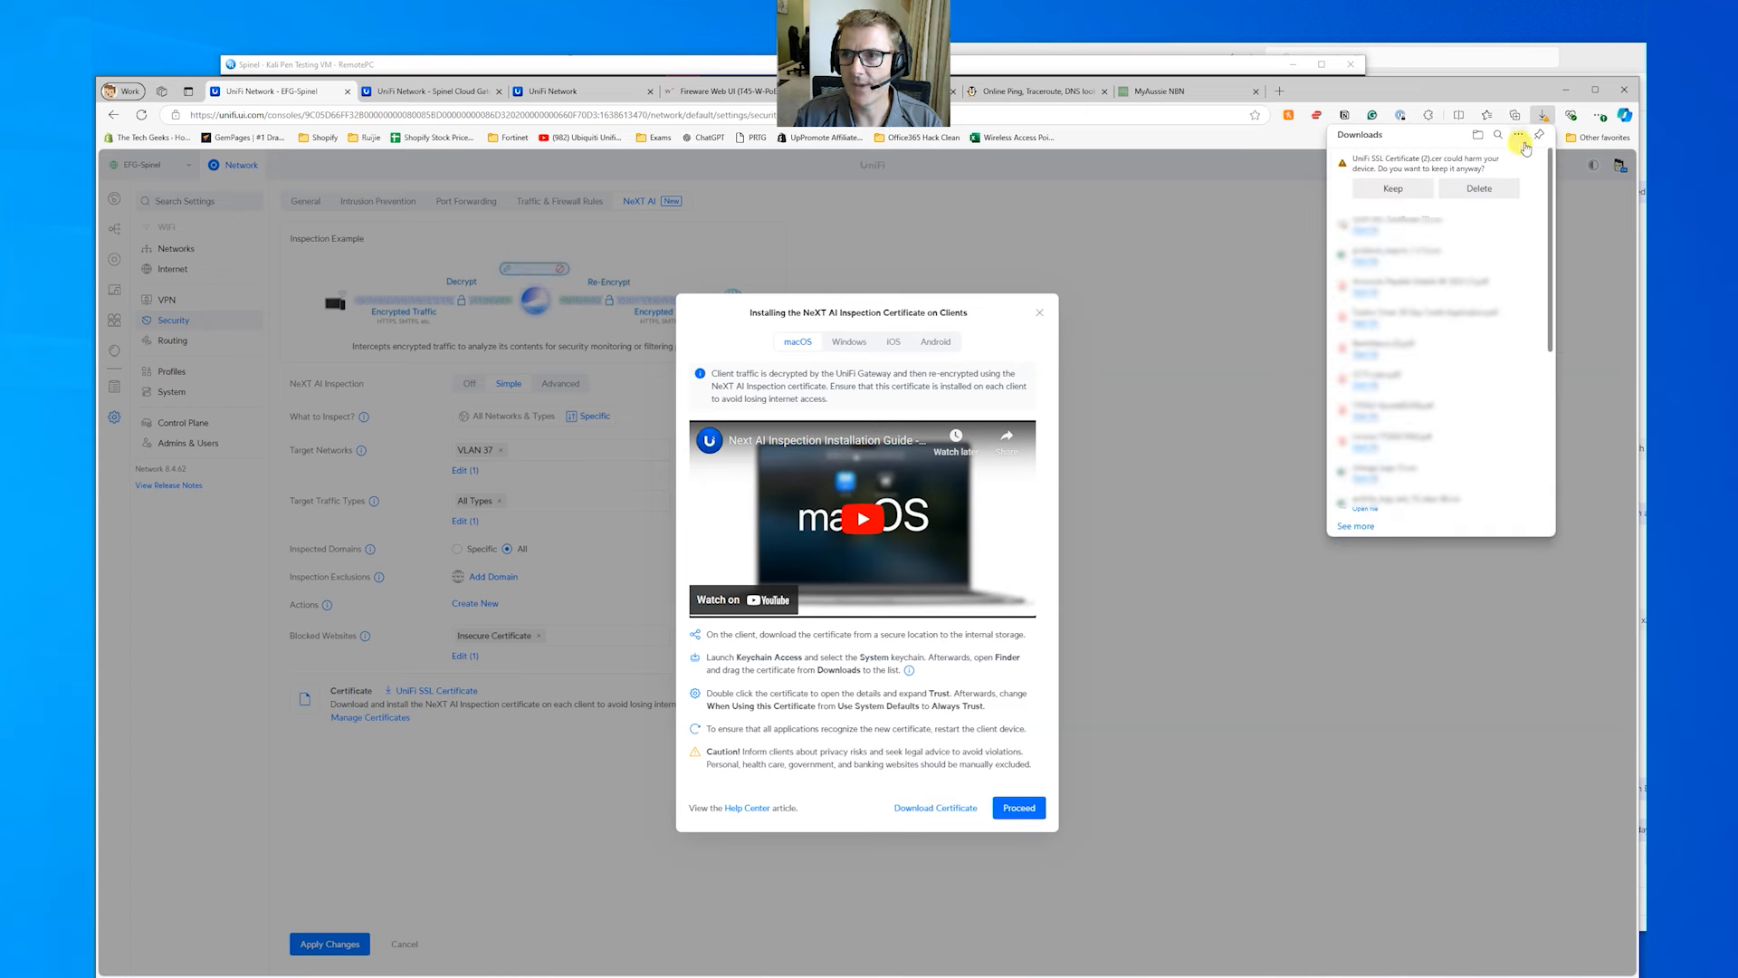
{"action": "left_click", "coordinate": [1420, 188]}
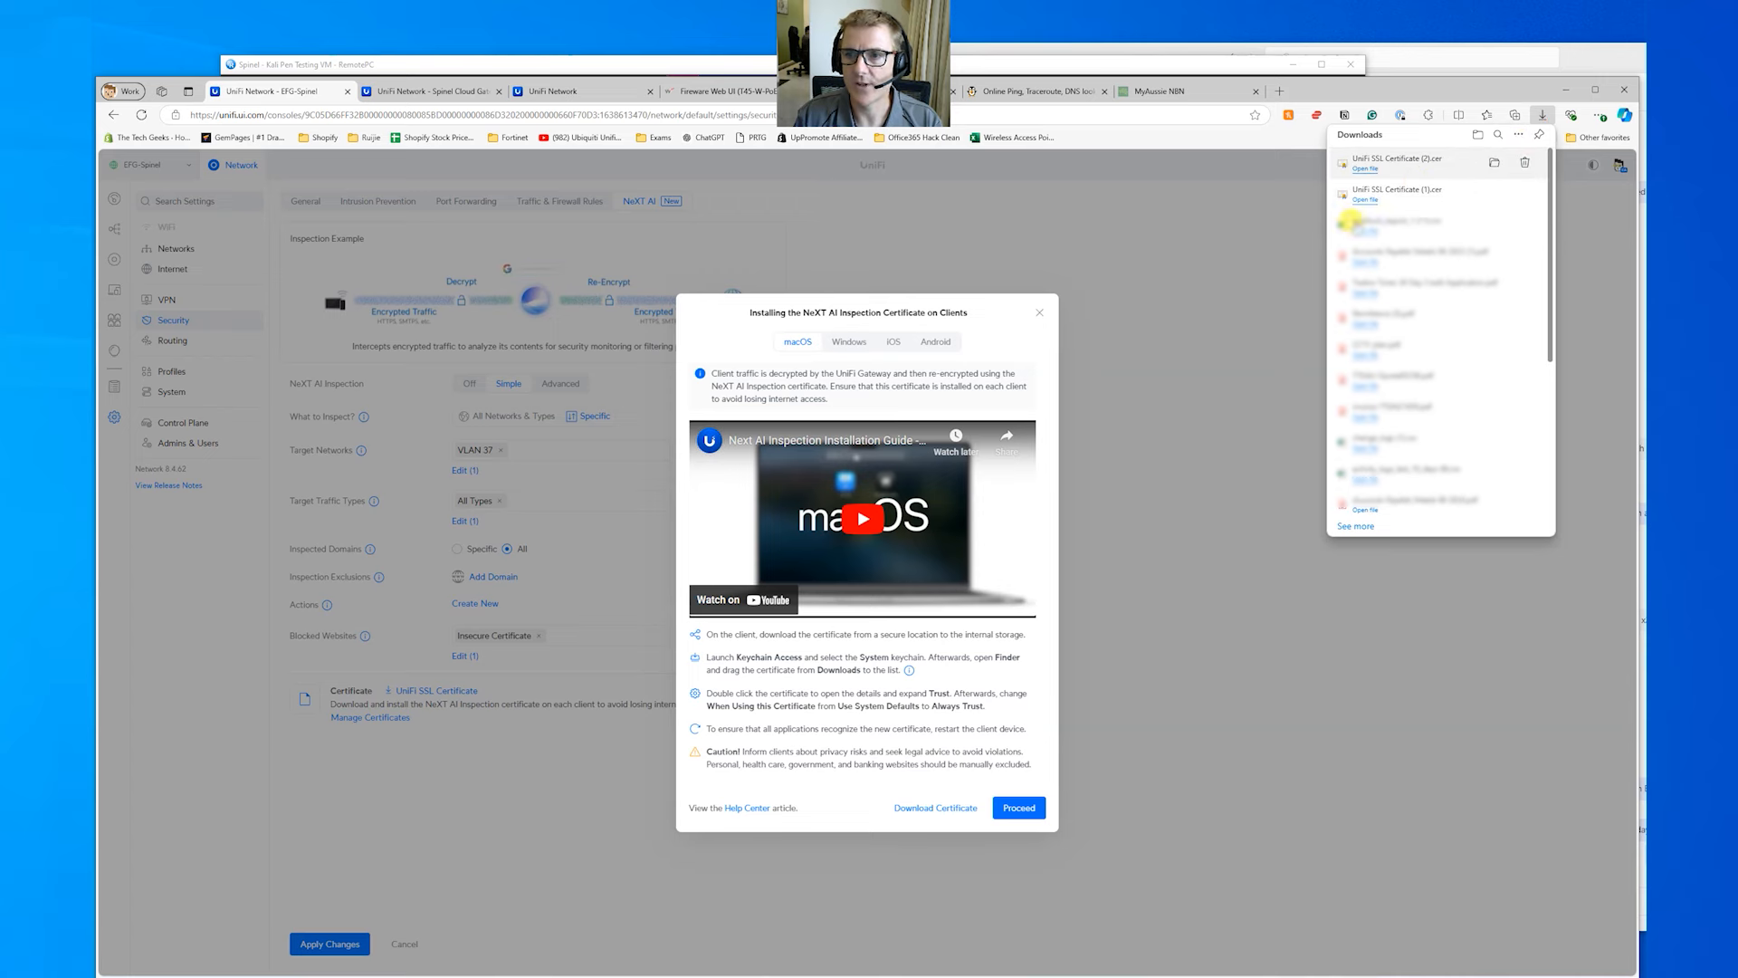
{"action": "left_click", "coordinate": [1237, 234]}
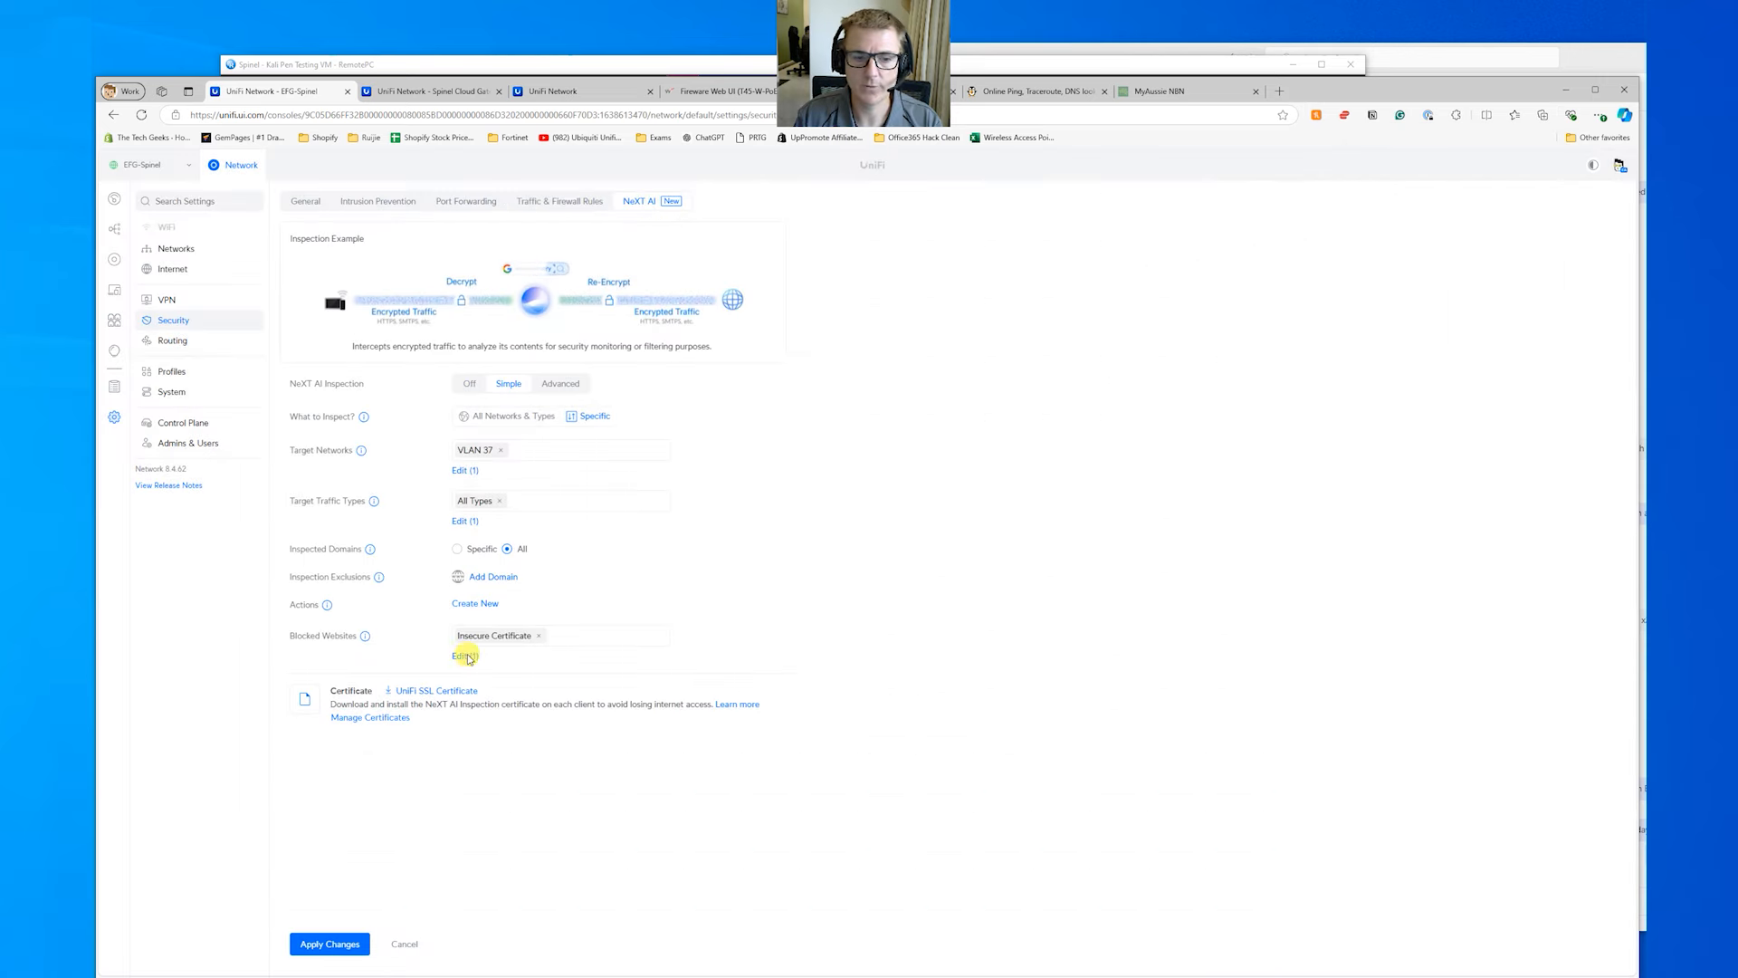
Apply the NeXT AI inspection changes again, download and keep the client certificate, and proceed with enabling inspection
{"action": "left_click", "coordinate": [358, 936]}
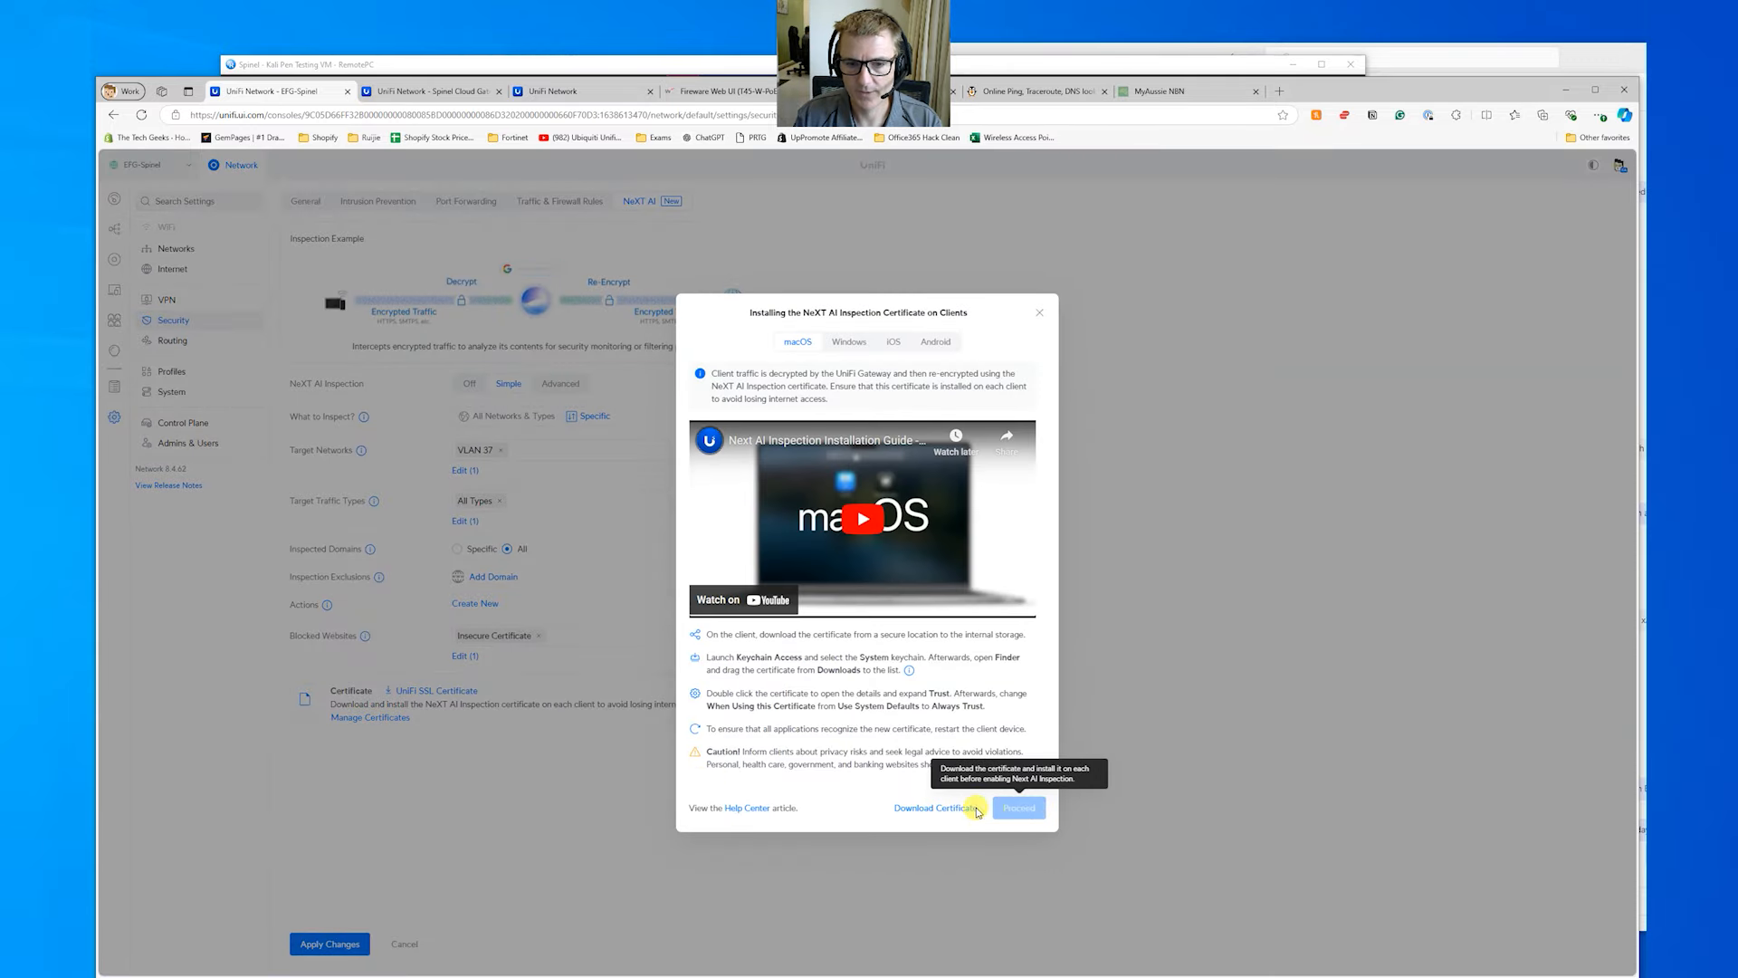
{"action": "left_click", "coordinate": [943, 807]}
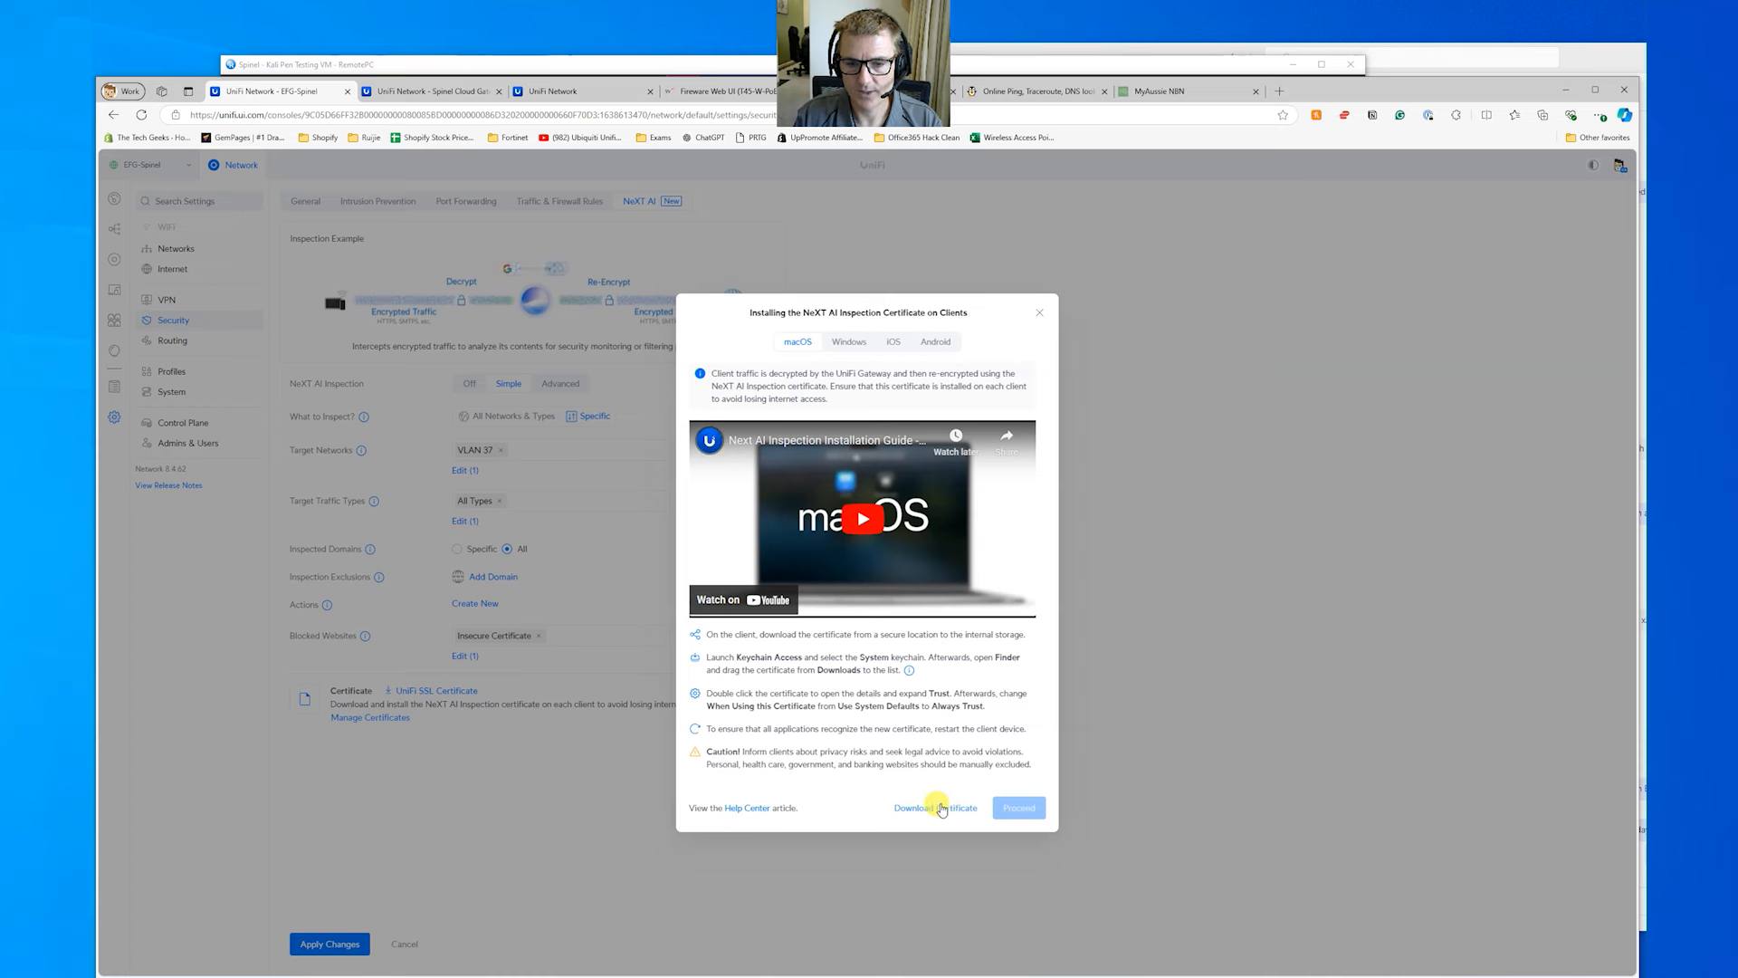
{"action": "left_click", "coordinate": [1391, 188]}
{"action": "left_click", "coordinate": [1018, 806]}
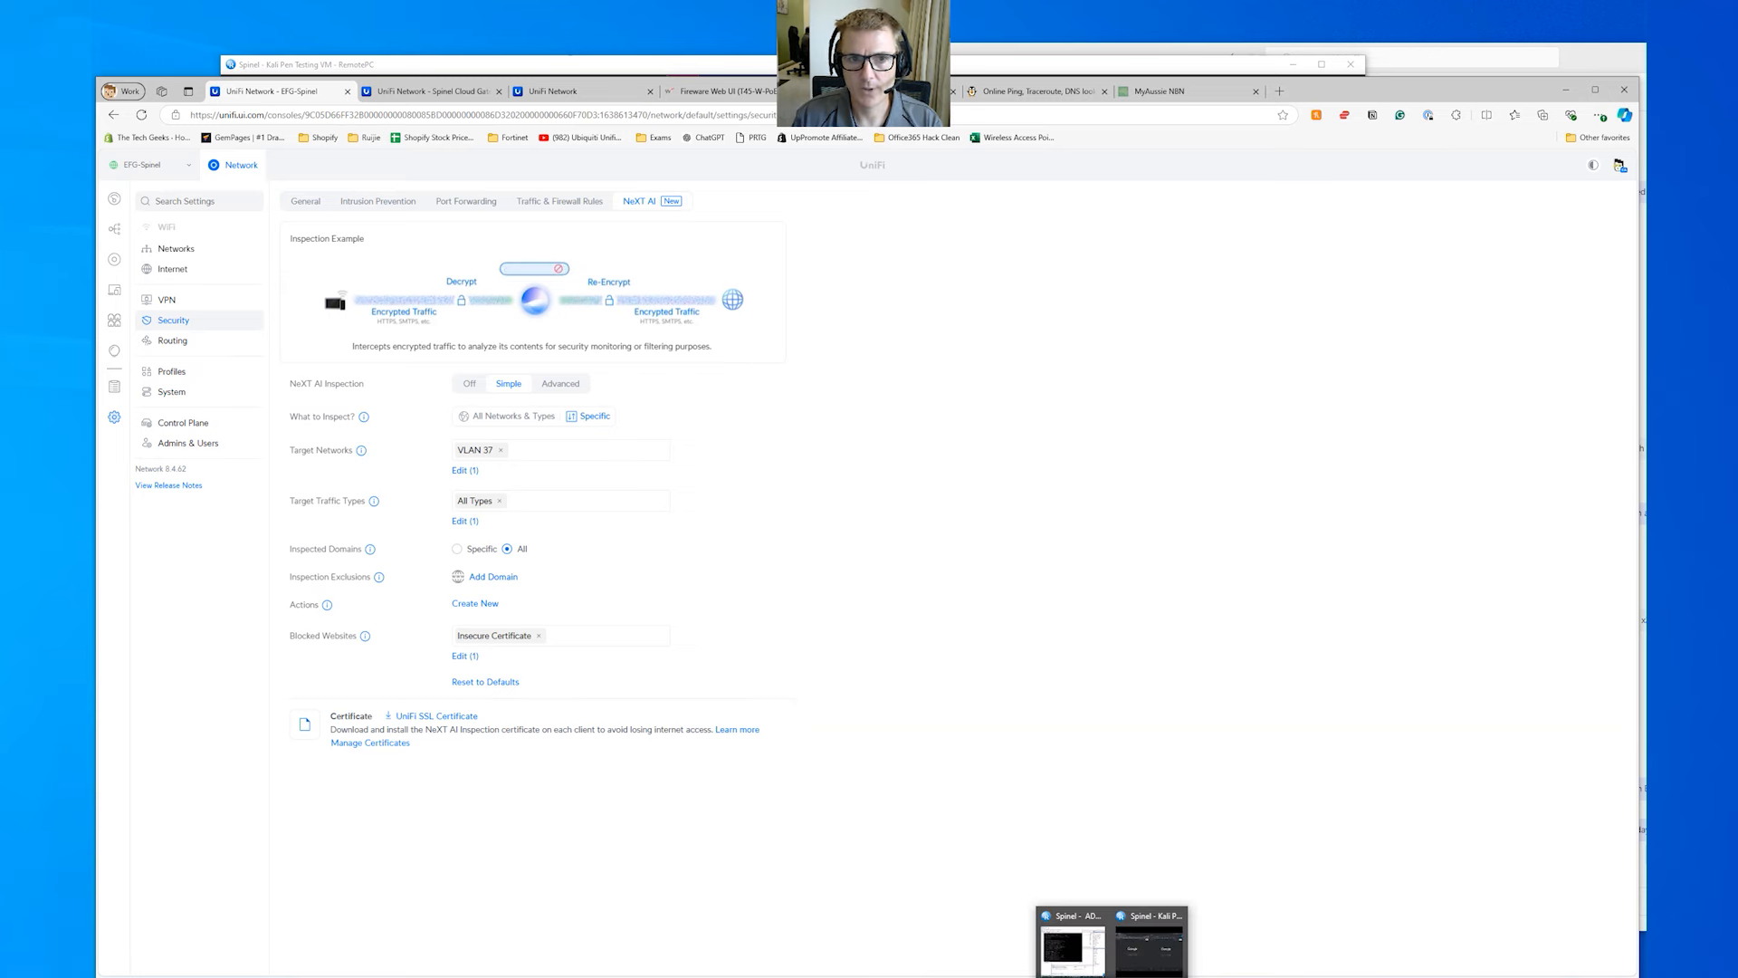
Switch to the ADMINSERVER RemotePC session and show the Kali-Linux virtual machine connection in full screen
{"action": "left_click", "coordinate": [1120, 970]}
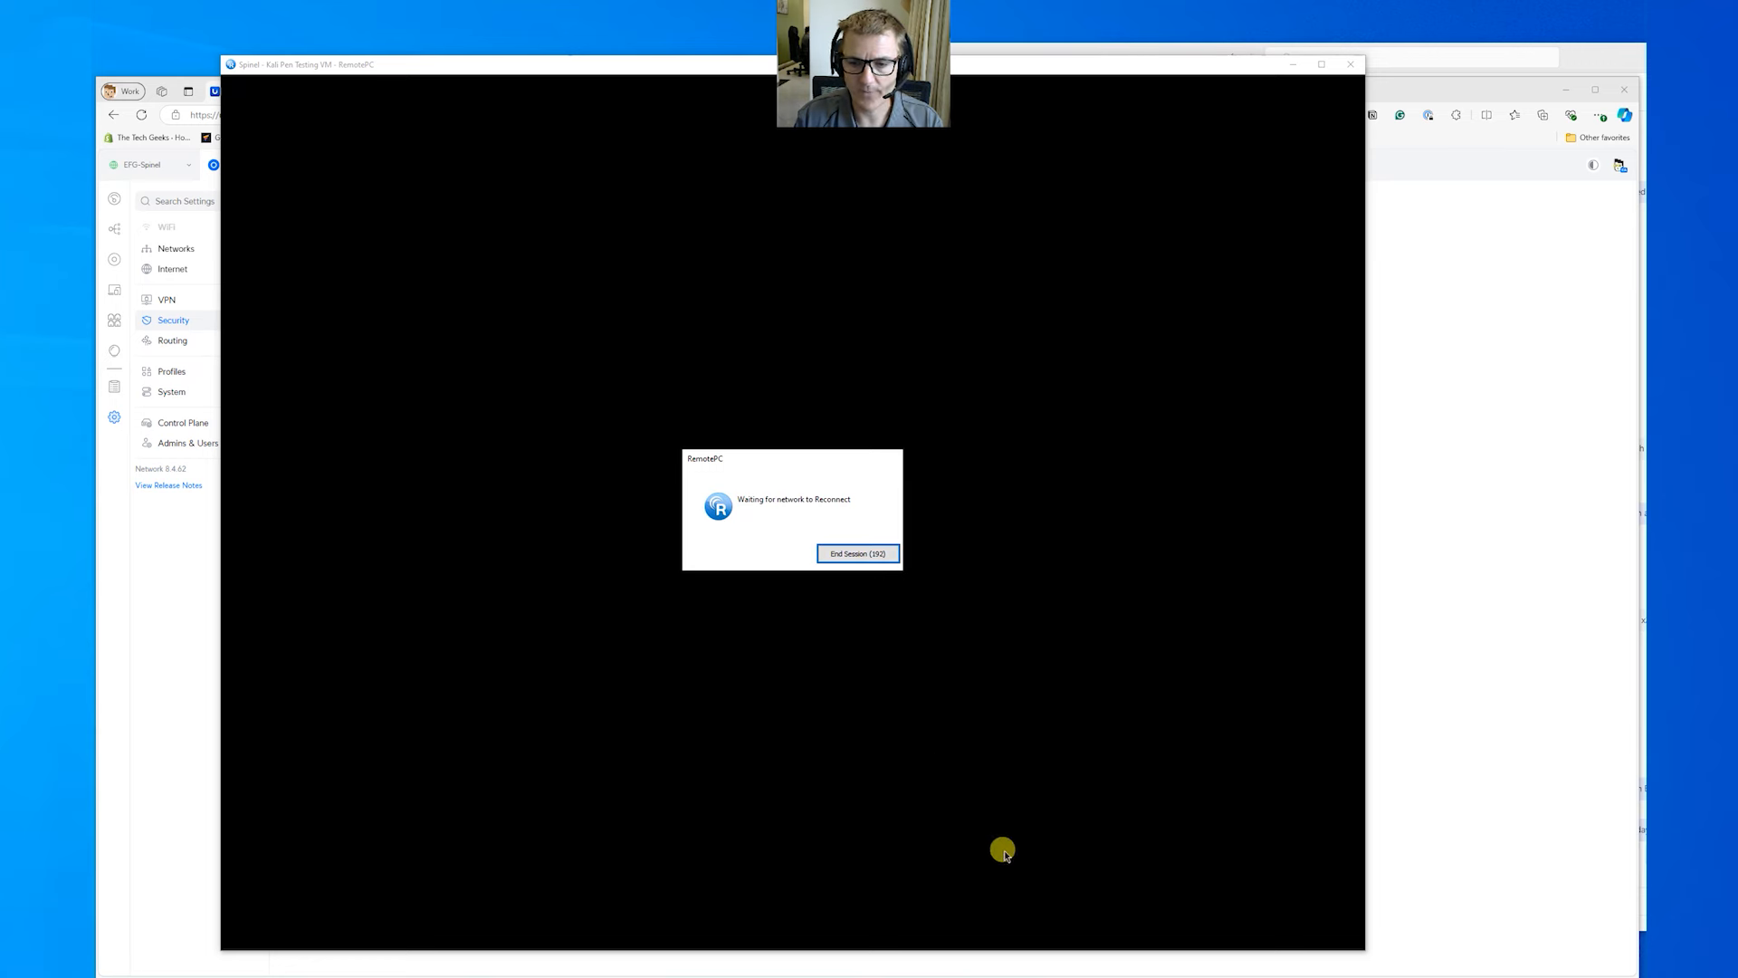
{"action": "left_click", "coordinate": [1112, 976]}
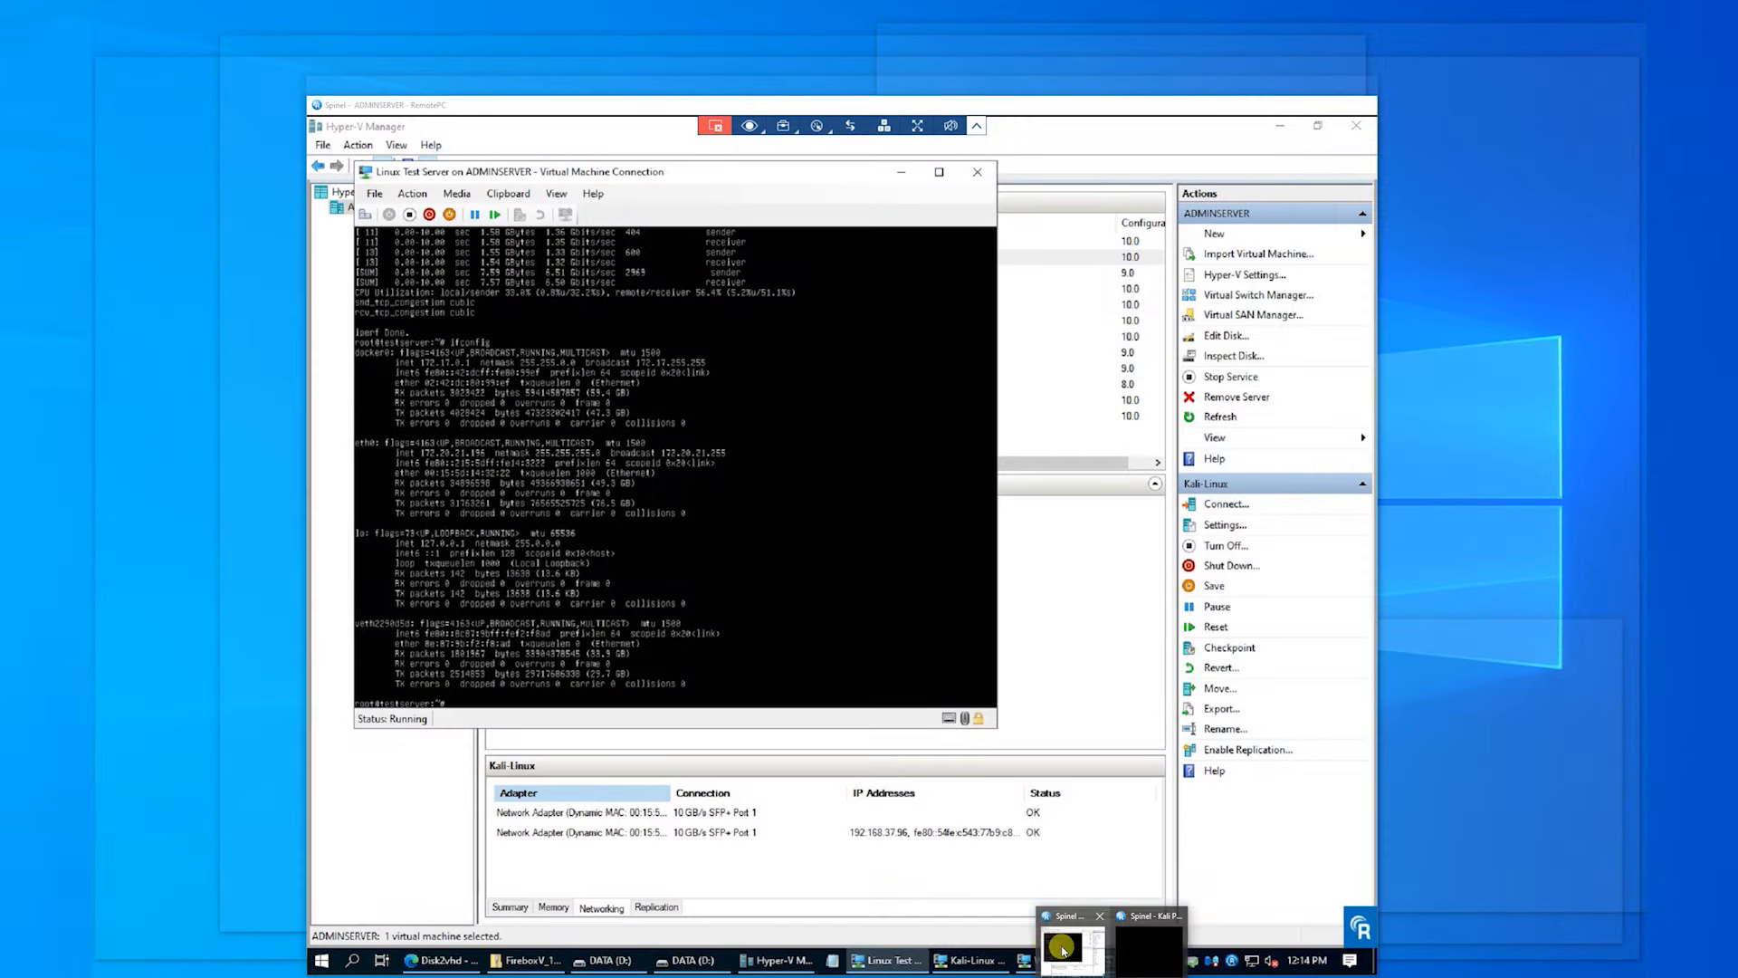
{"action": "left_click", "coordinate": [1073, 946]}
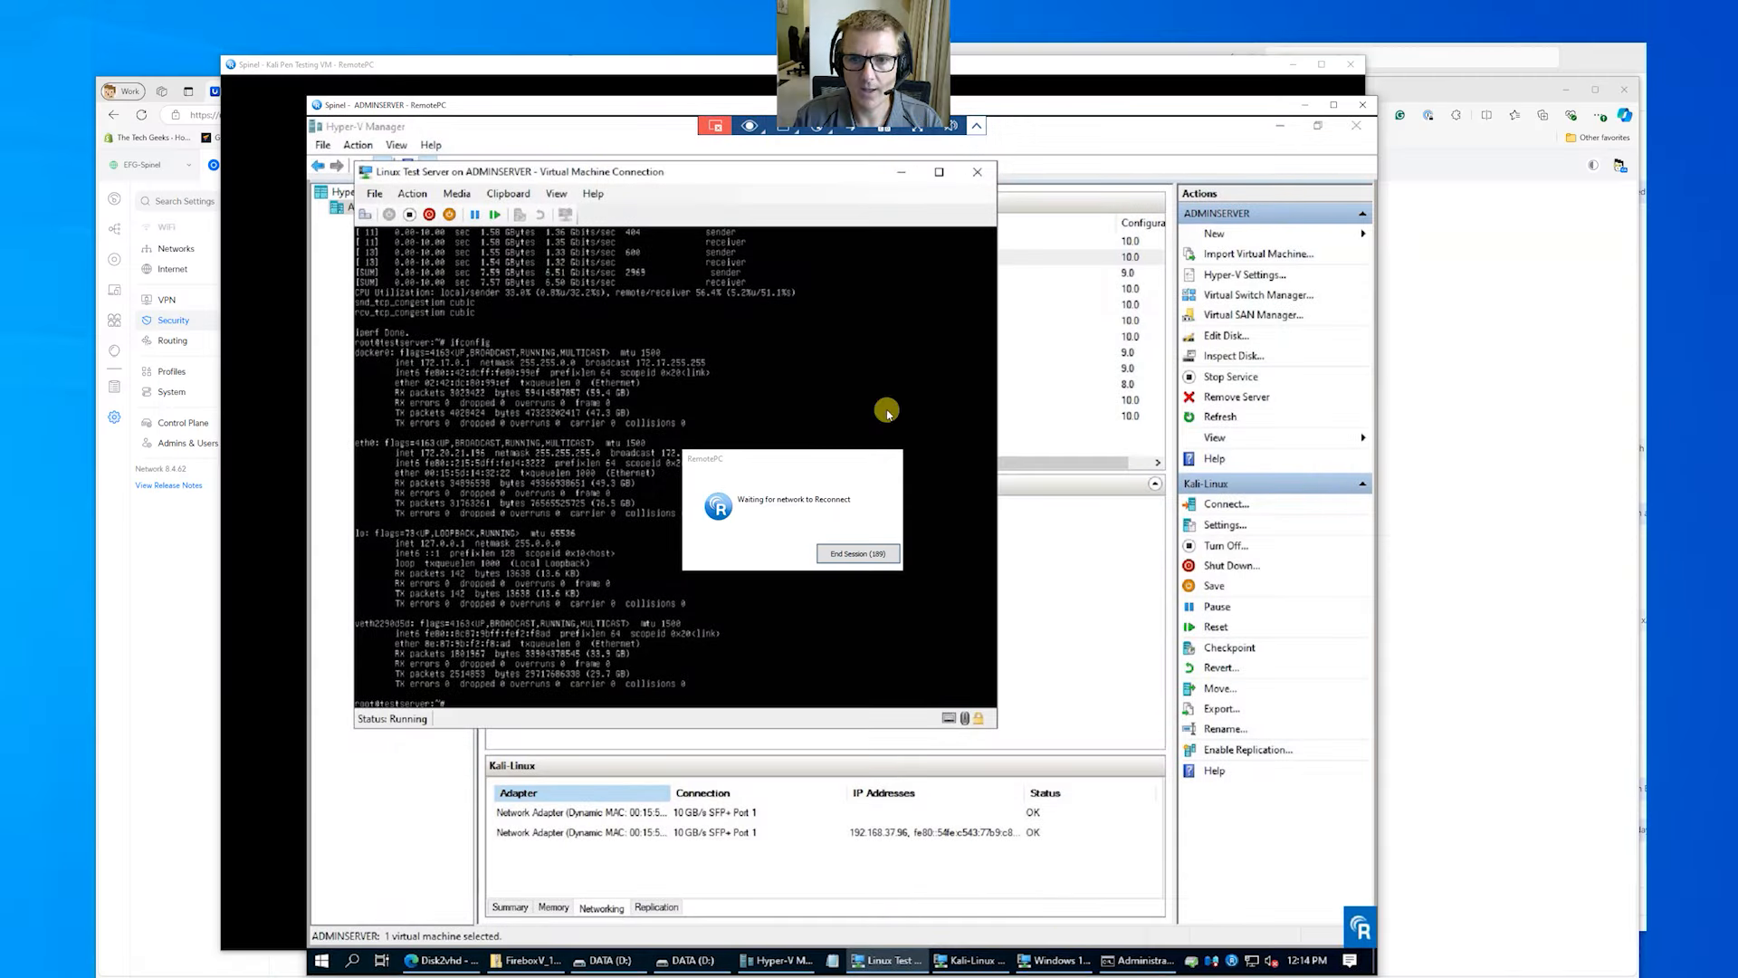
{"action": "left_click", "coordinate": [939, 172]}
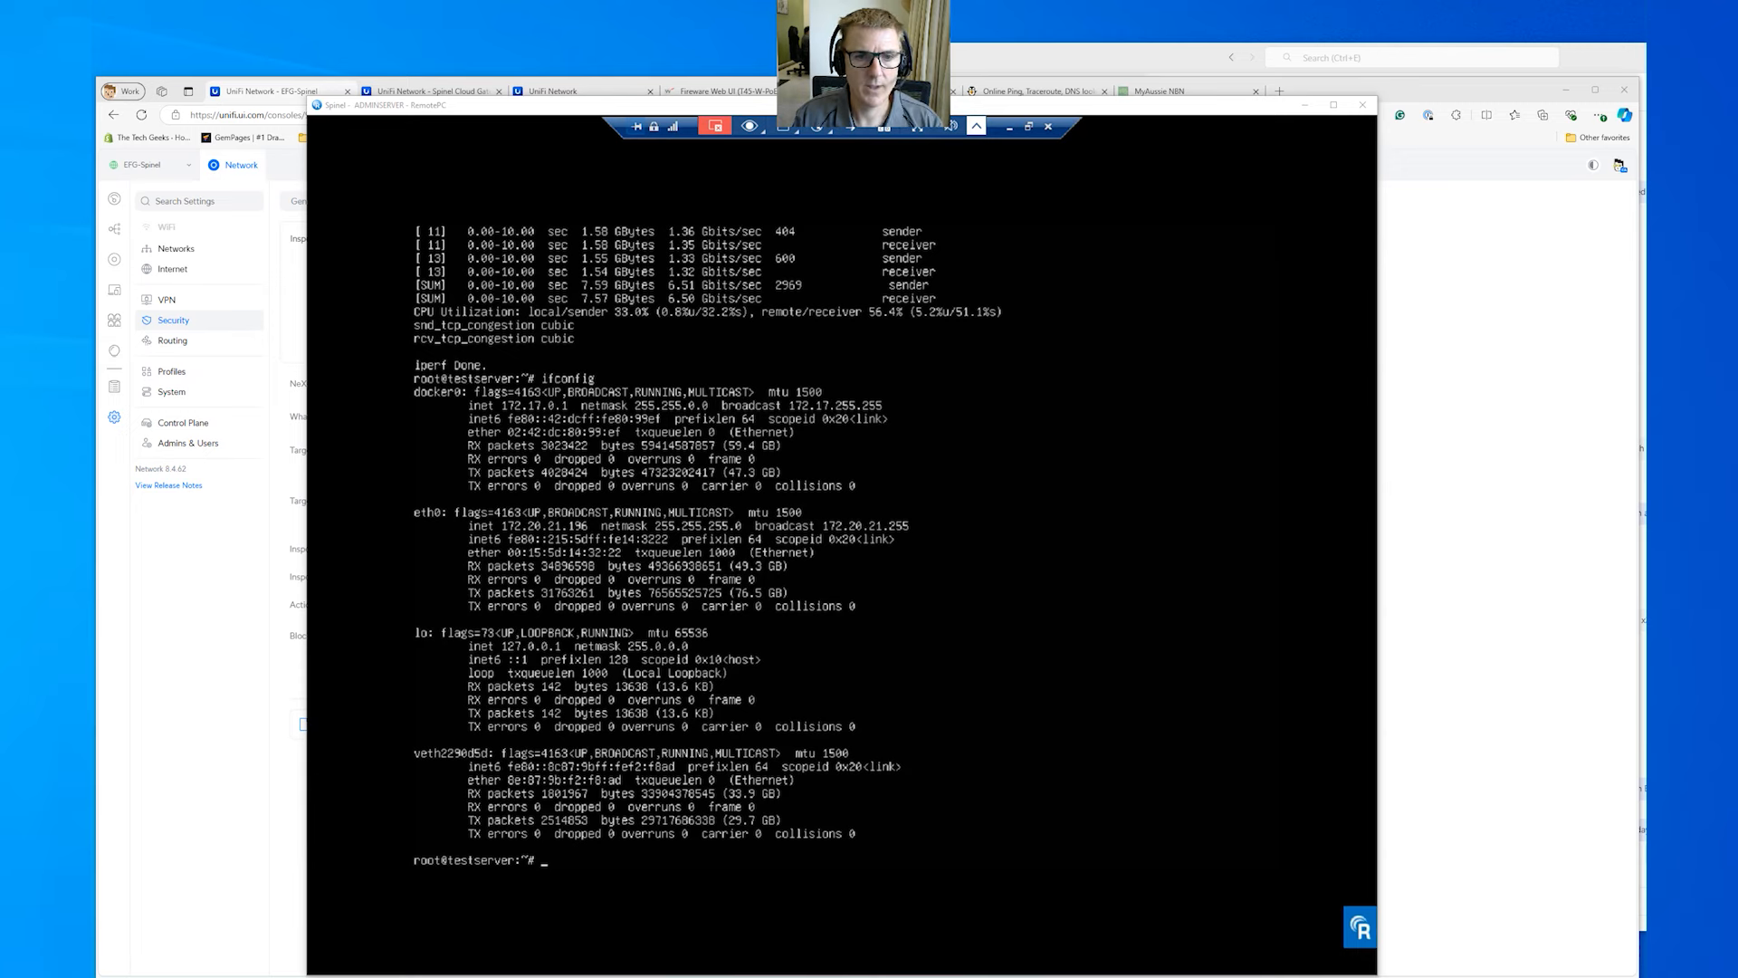
{"action": "left_click", "coordinate": [1031, 128]}
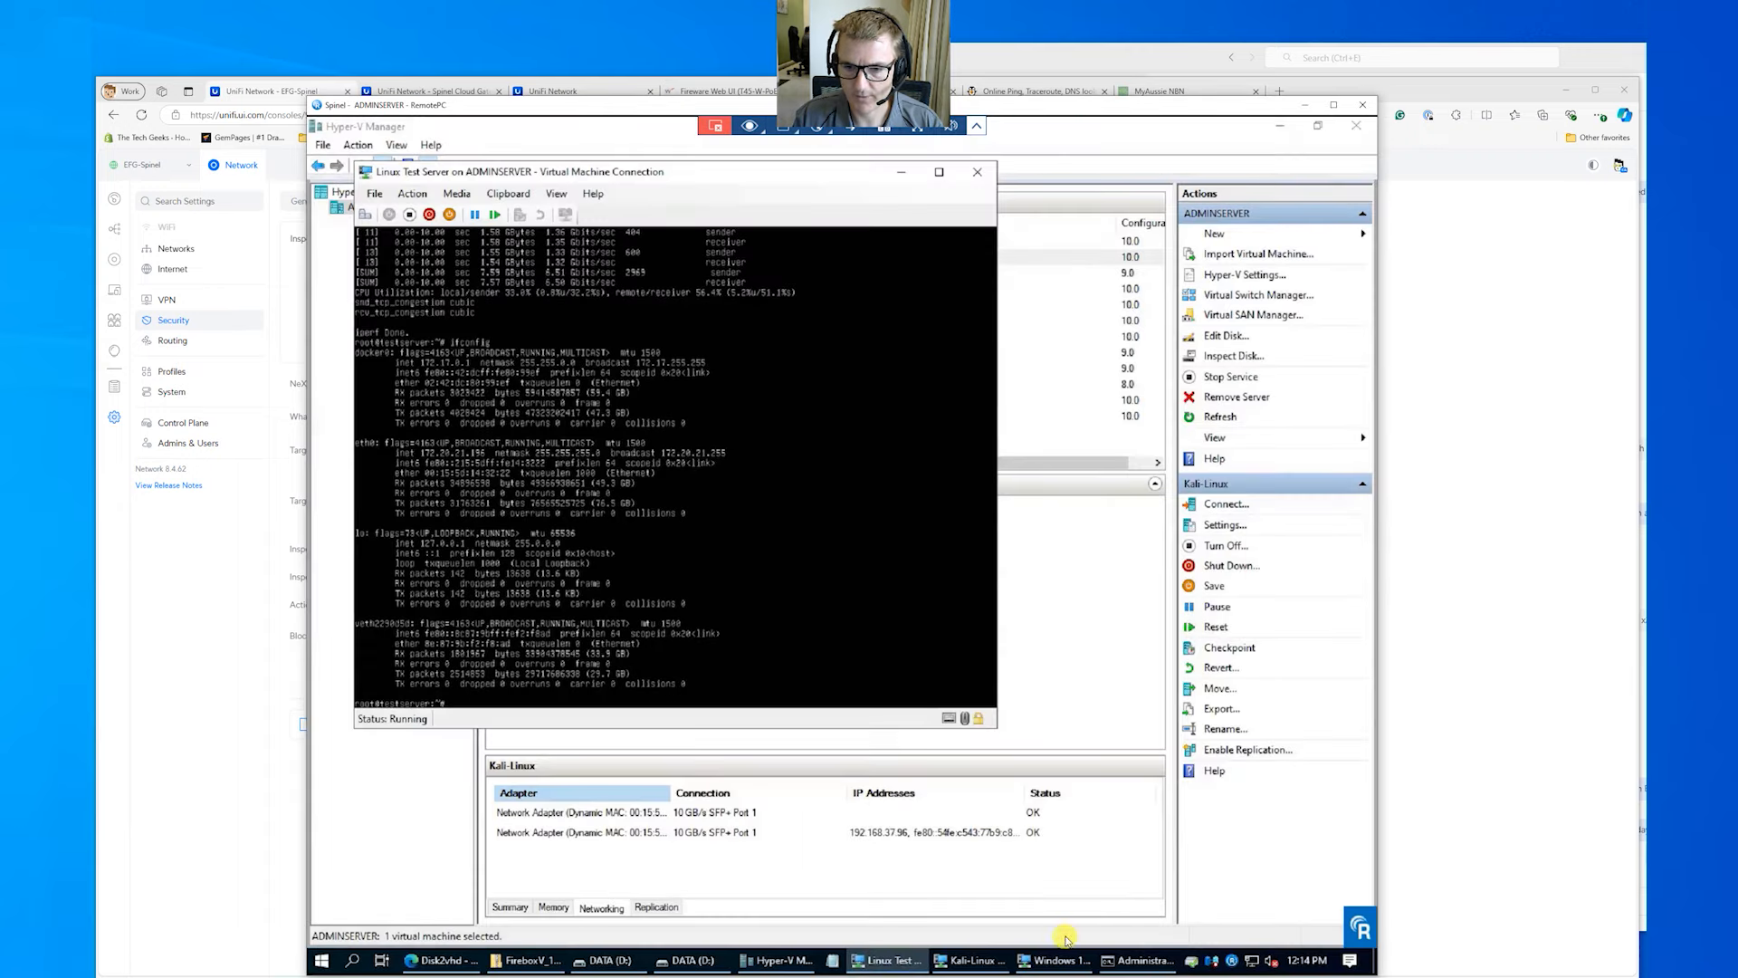
{"action": "left_click", "coordinate": [973, 960]}
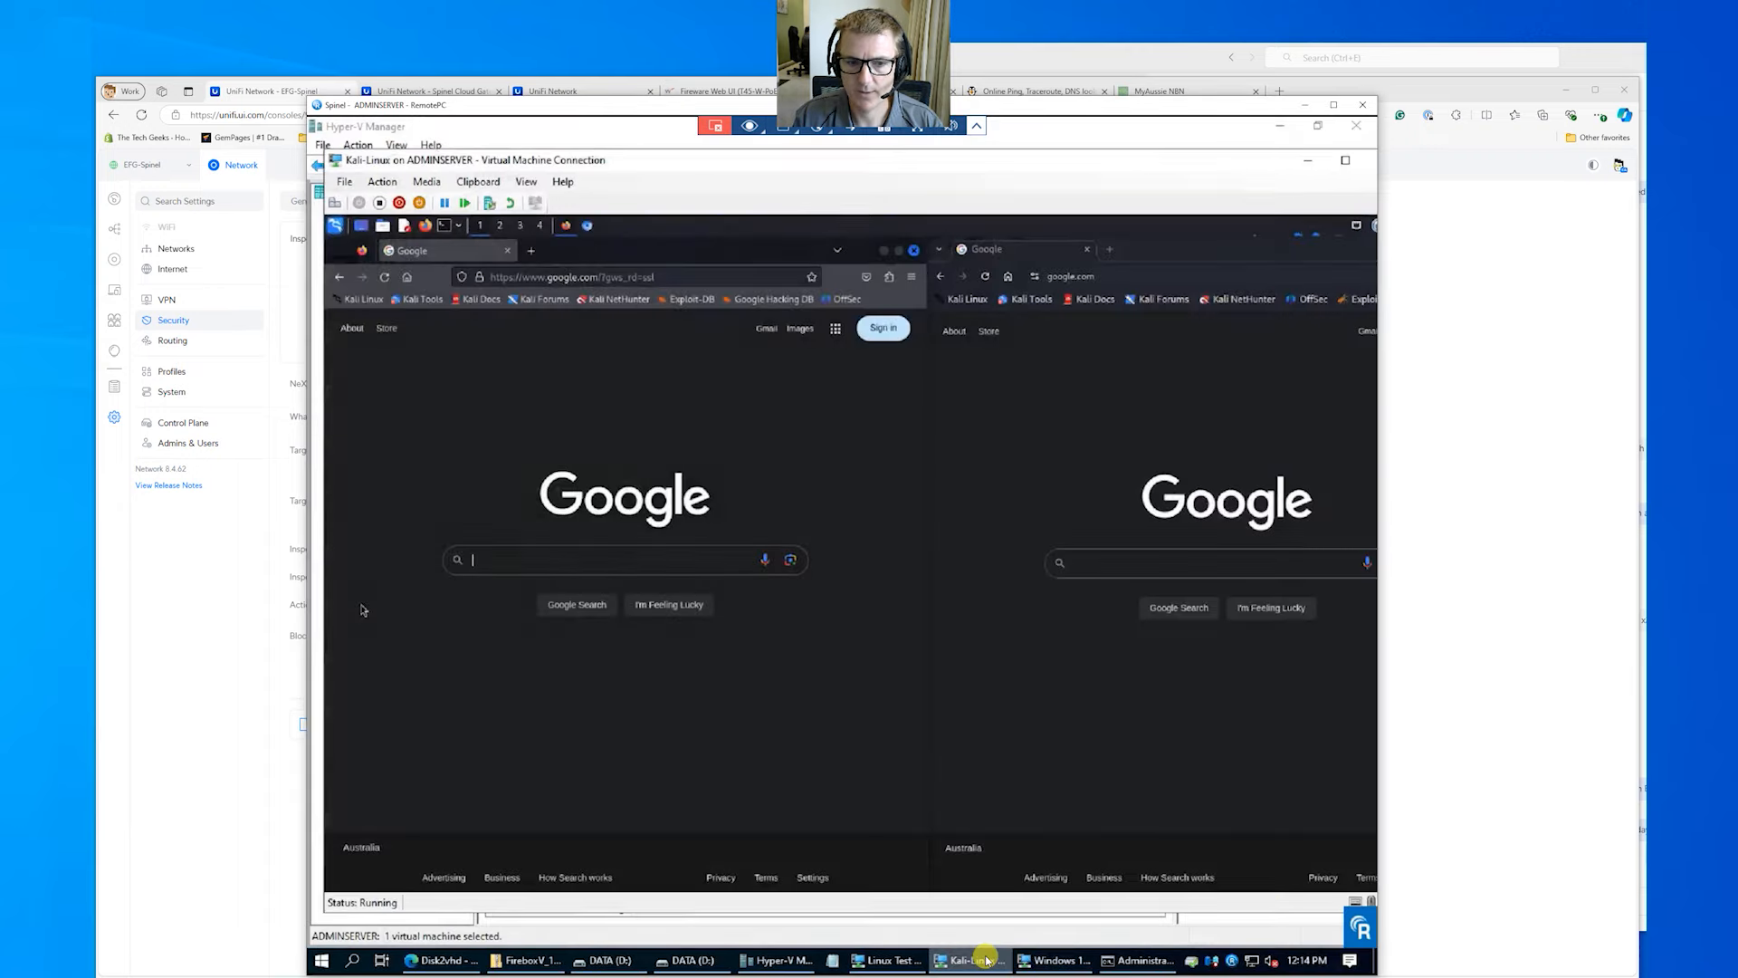
{"action": "left_click", "coordinate": [1349, 161]}
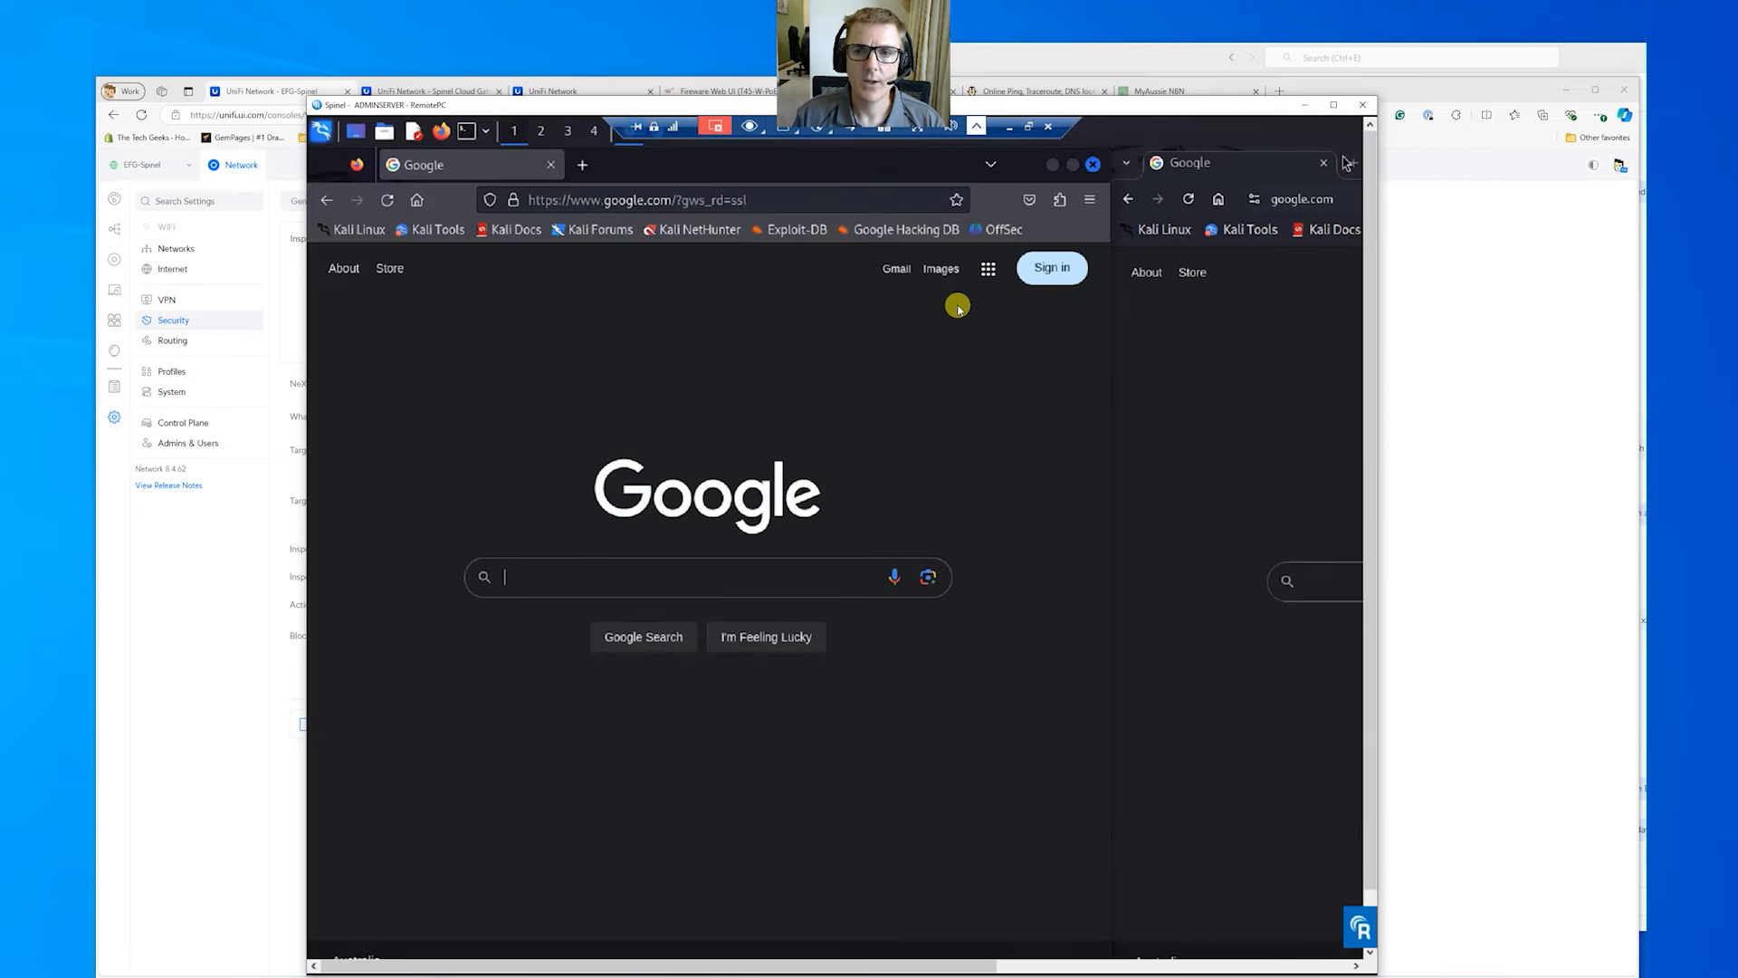
Reload the Google page in the Kali machine's Firefox and read the advanced details of the connection warning
{"action": "left_click", "coordinate": [385, 200]}
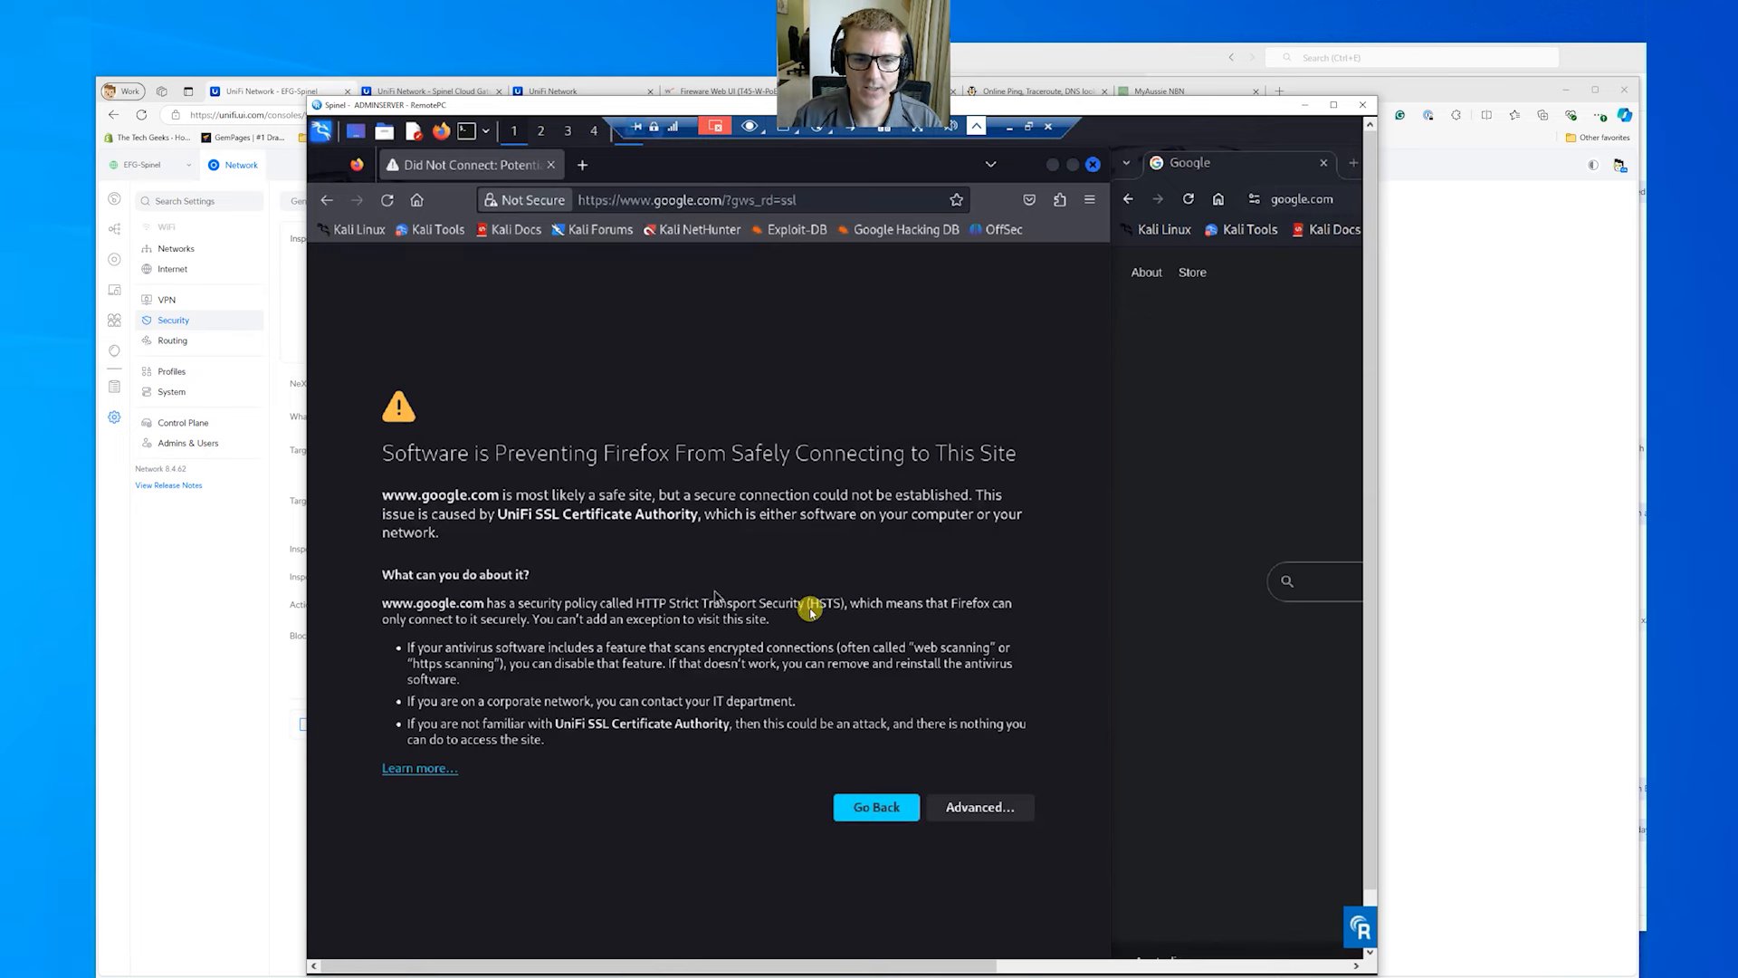
{"action": "left_click", "coordinate": [955, 810]}
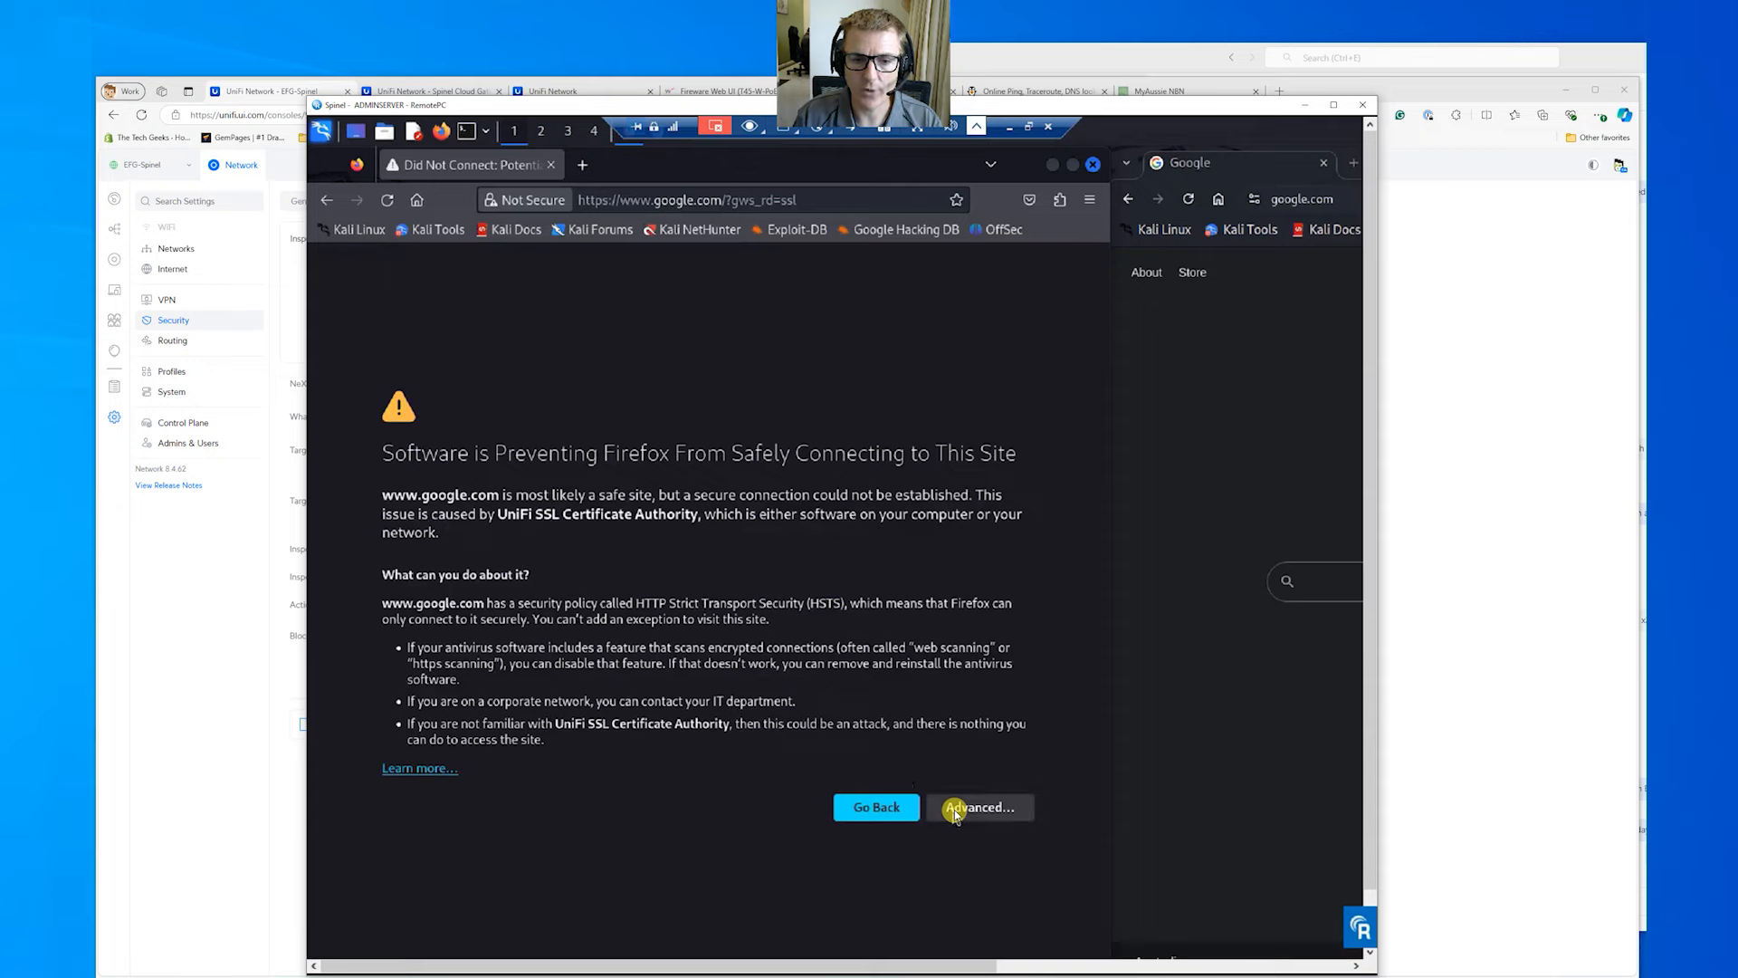
{"action": "scroll", "coordinate": [852, 625], "scroll_direction": "down", "scroll_amount": 4}
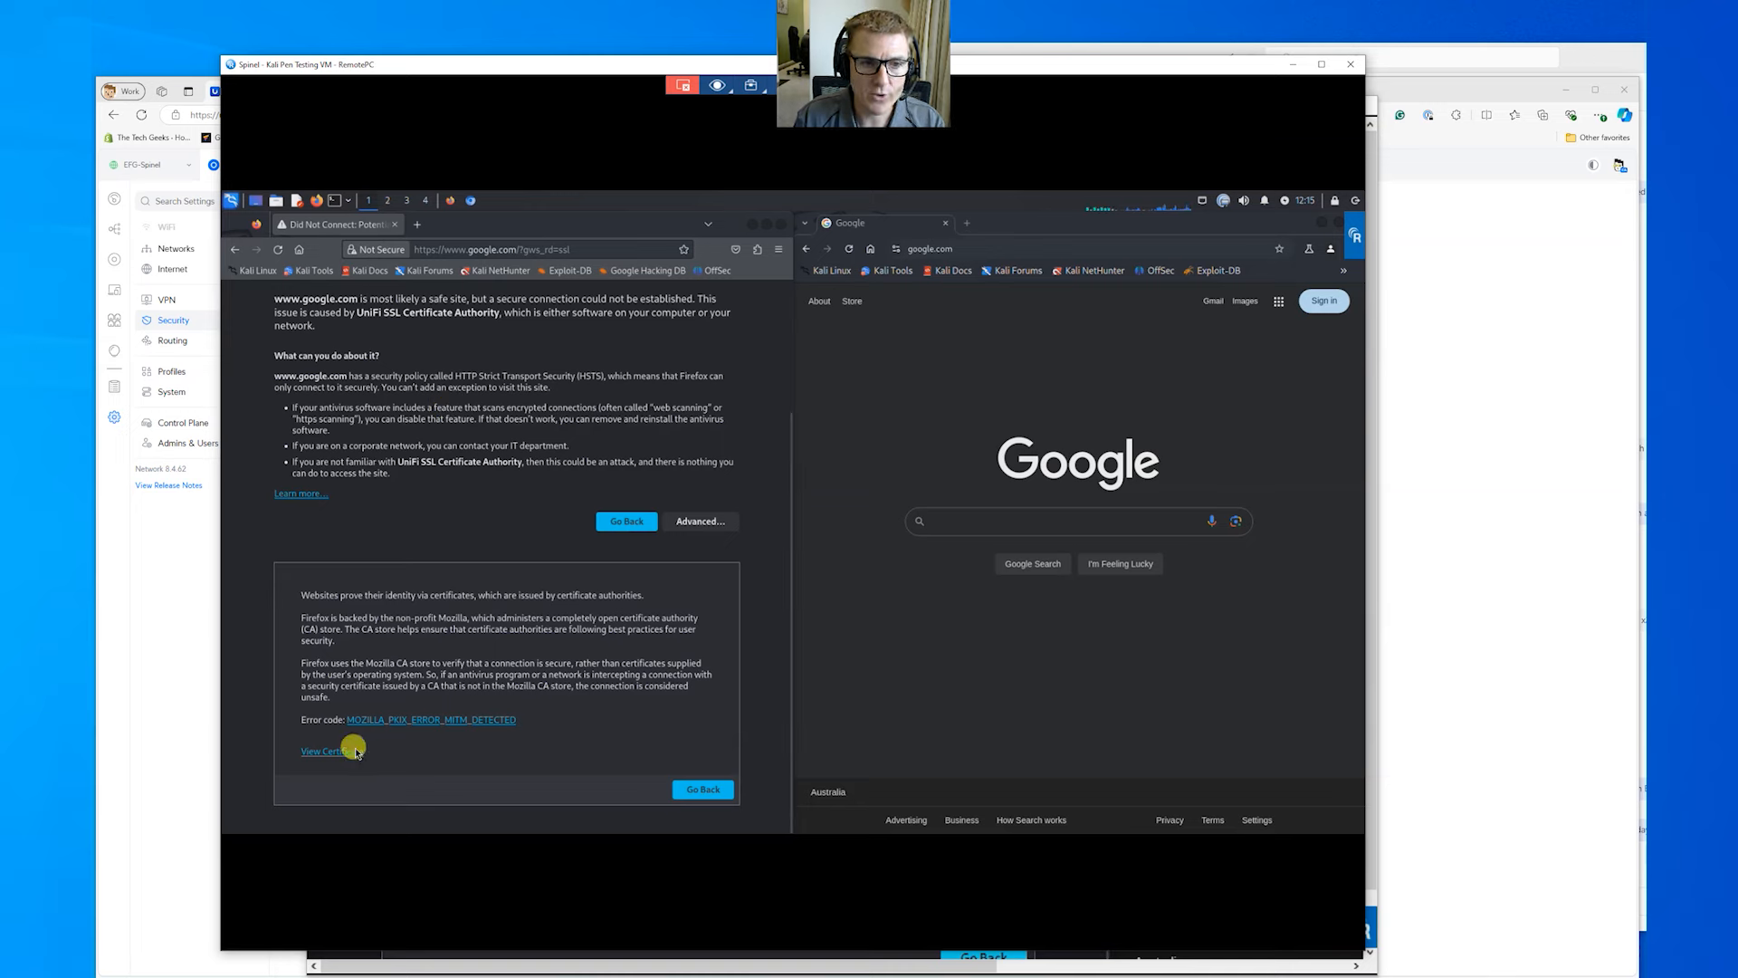
{"action": "left_click", "coordinate": [376, 249]}
{"action": "left_click", "coordinate": [453, 299]}
{"action": "left_click", "coordinate": [375, 362]}
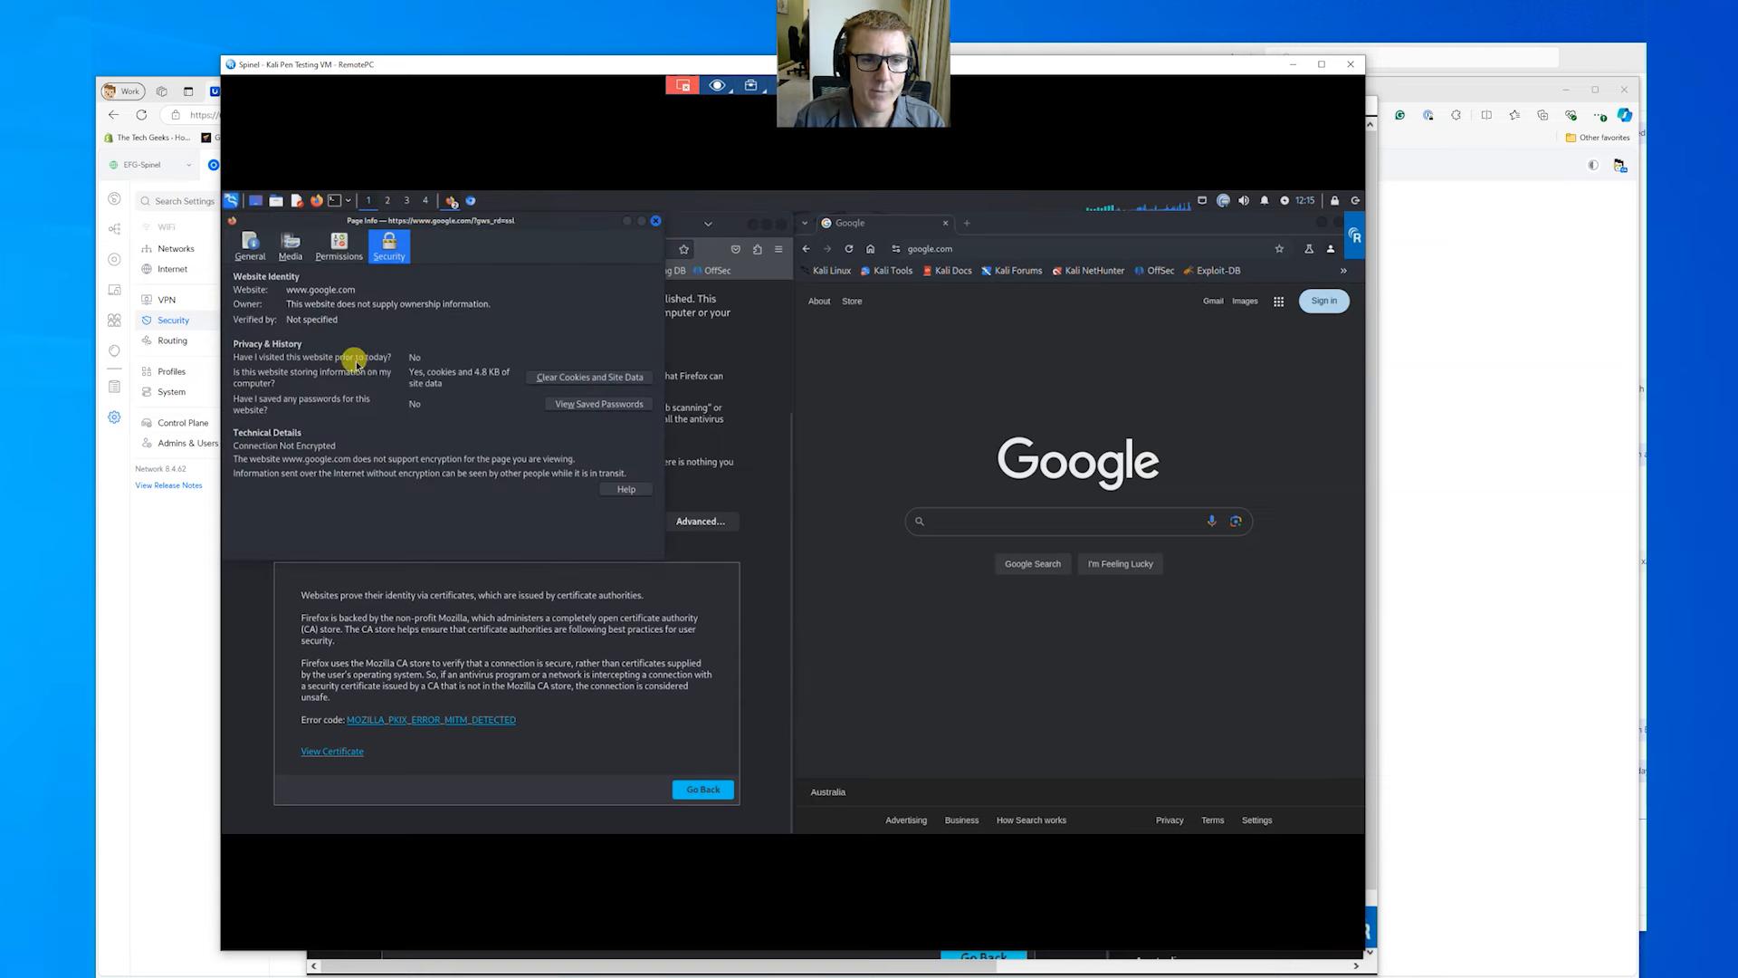
{"action": "left_click", "coordinate": [655, 221]}
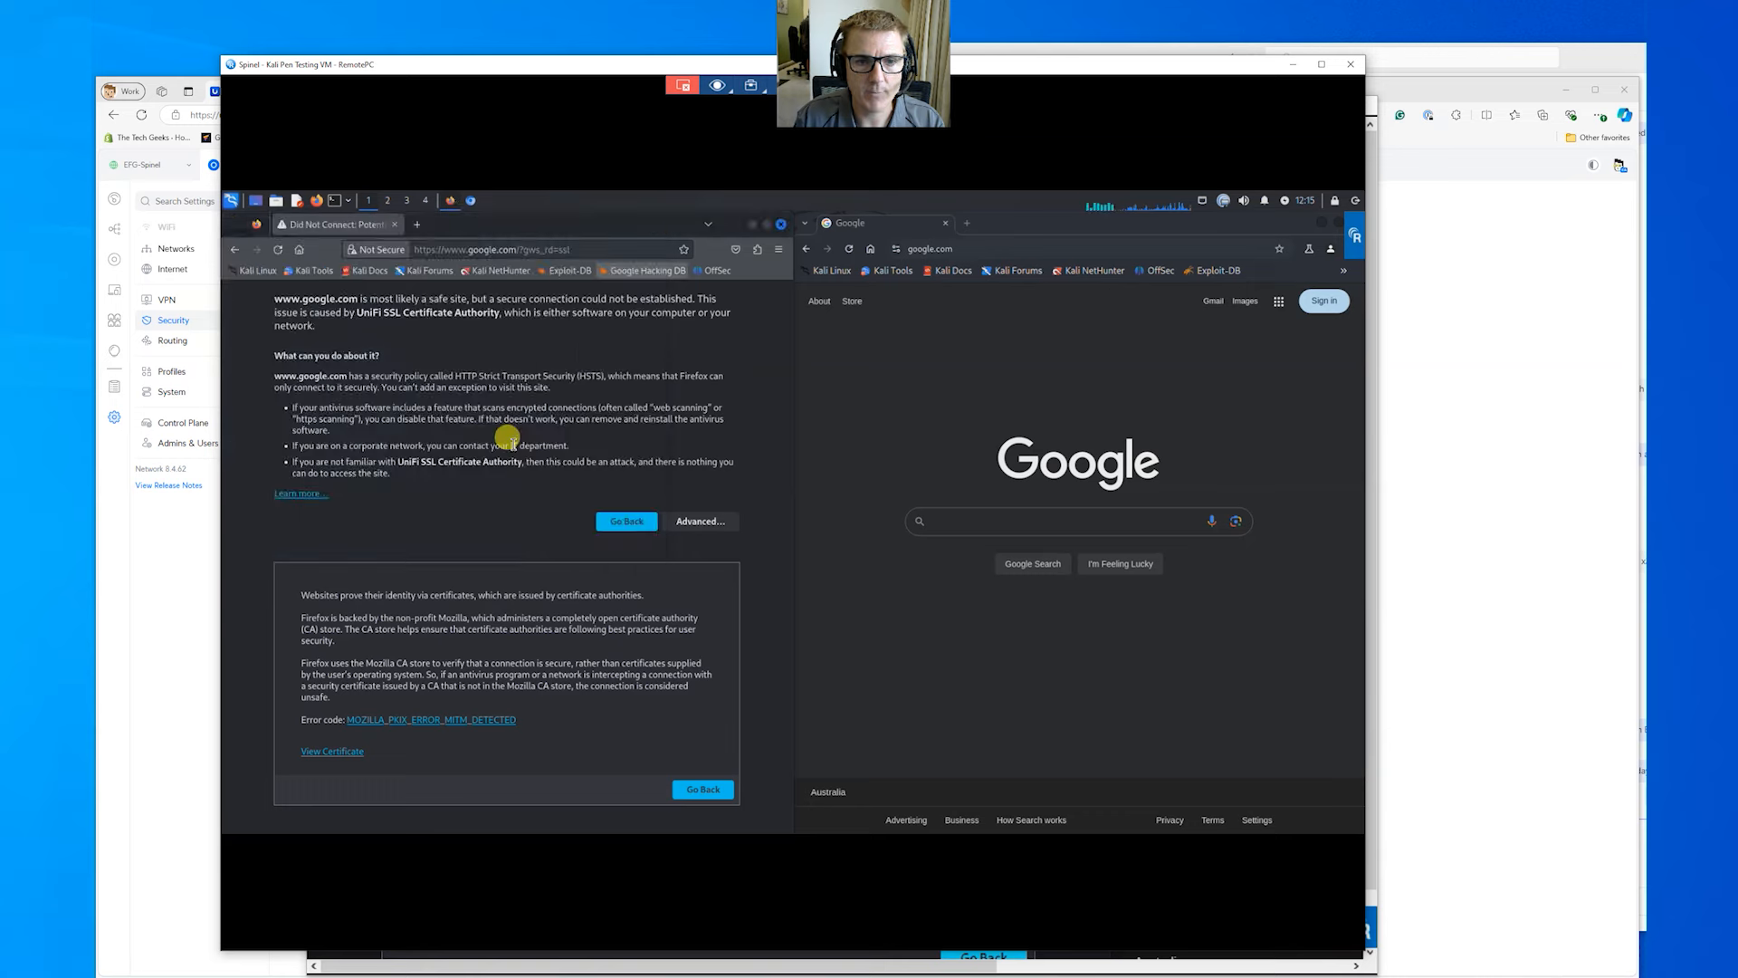
{"action": "left_click", "coordinate": [337, 751]}
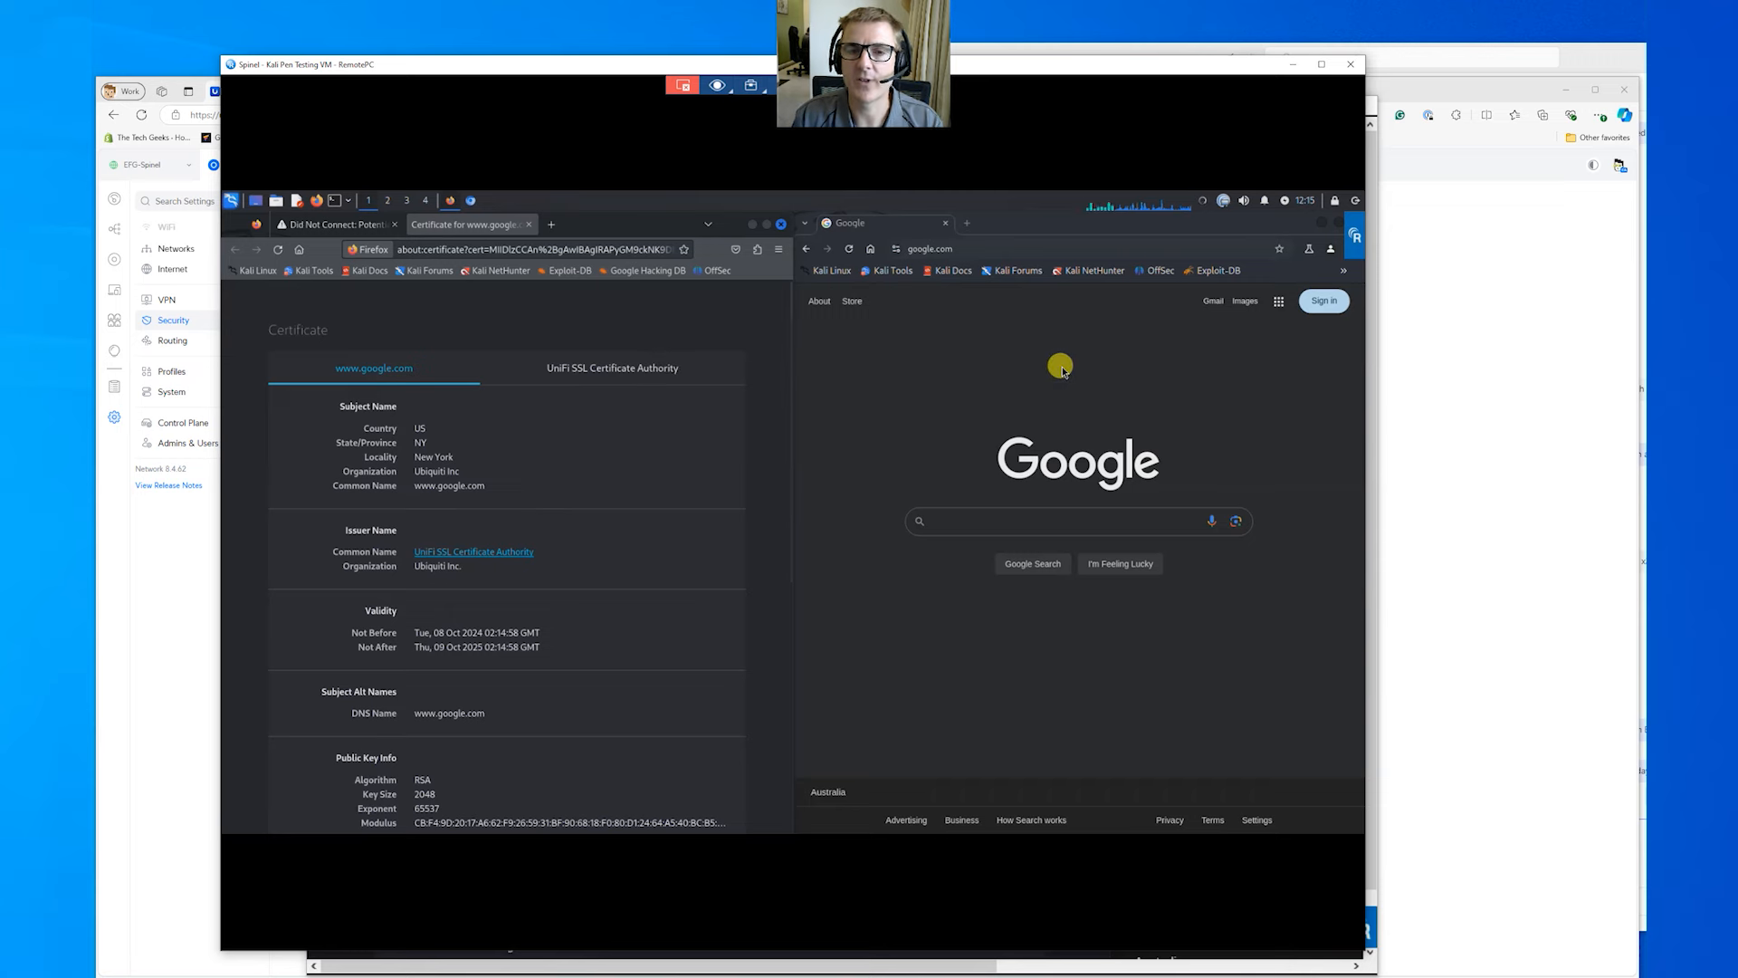
Reload Google in the second browser and examine the organization in its certificate's Issued To details, closing the certificate viewer
{"action": "left_click", "coordinate": [849, 249]}
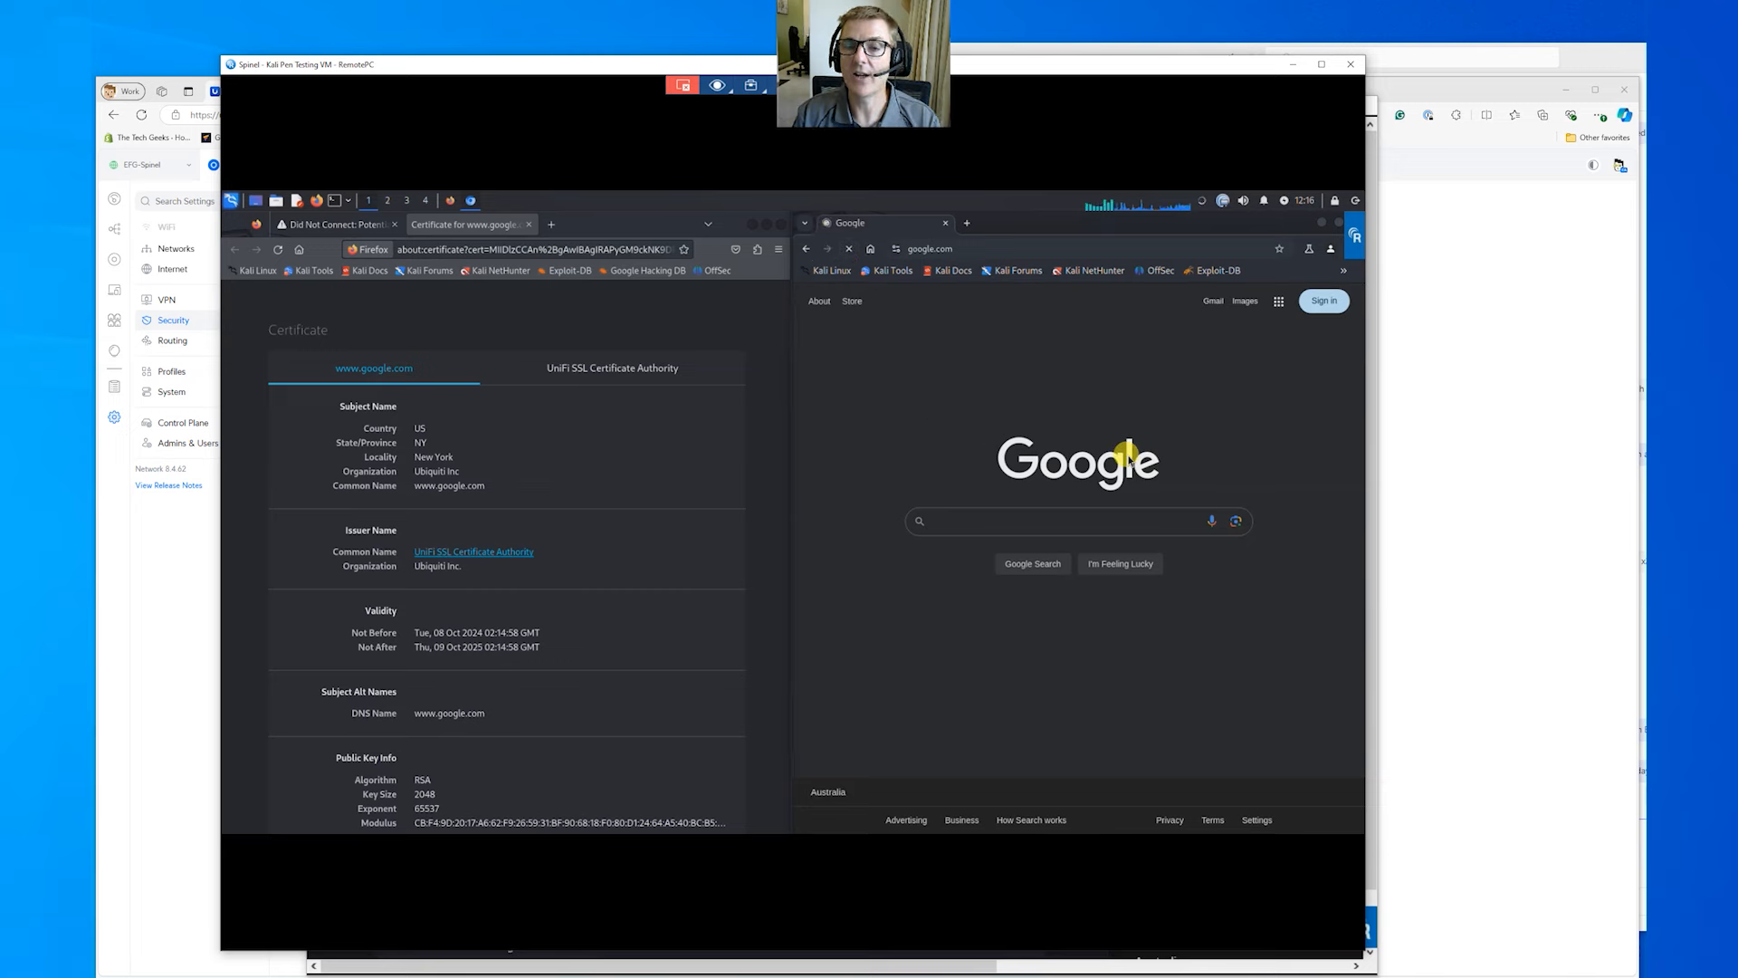
{"action": "left_click", "coordinate": [896, 250]}
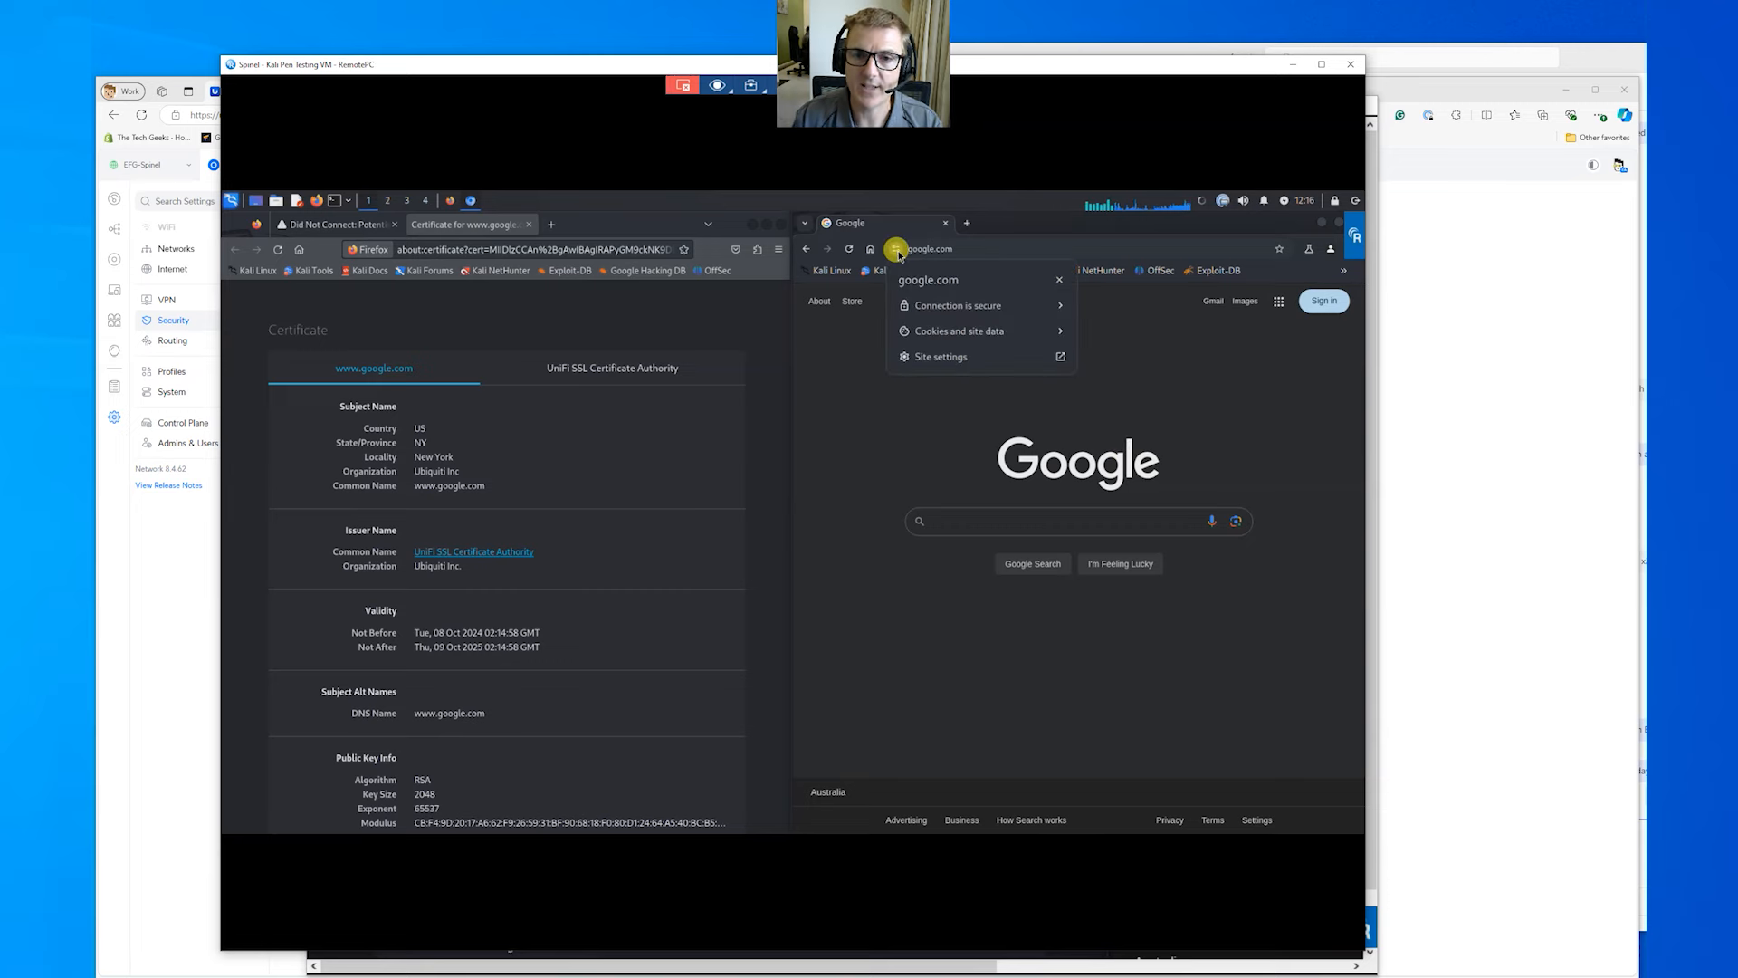
{"action": "left_click", "coordinate": [938, 306]}
{"action": "left_click", "coordinate": [944, 409]}
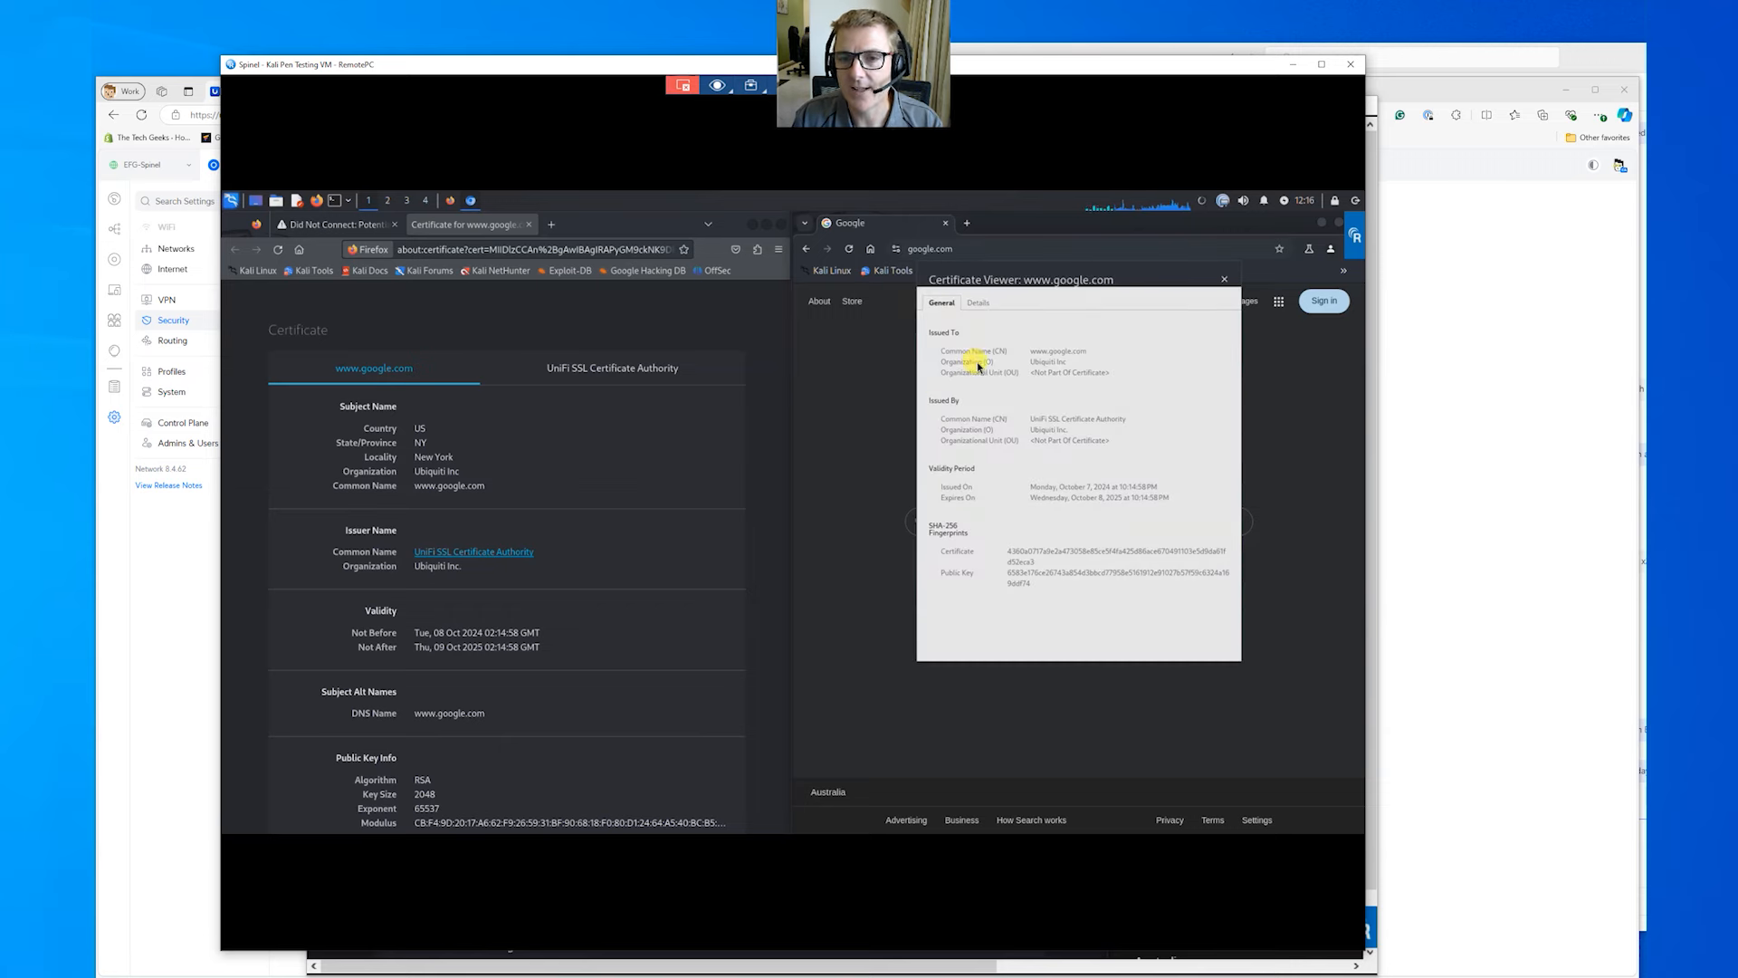
{"action": "left_click_drag", "start_coordinate": [1090, 352], "coordinate": [1028, 369]}
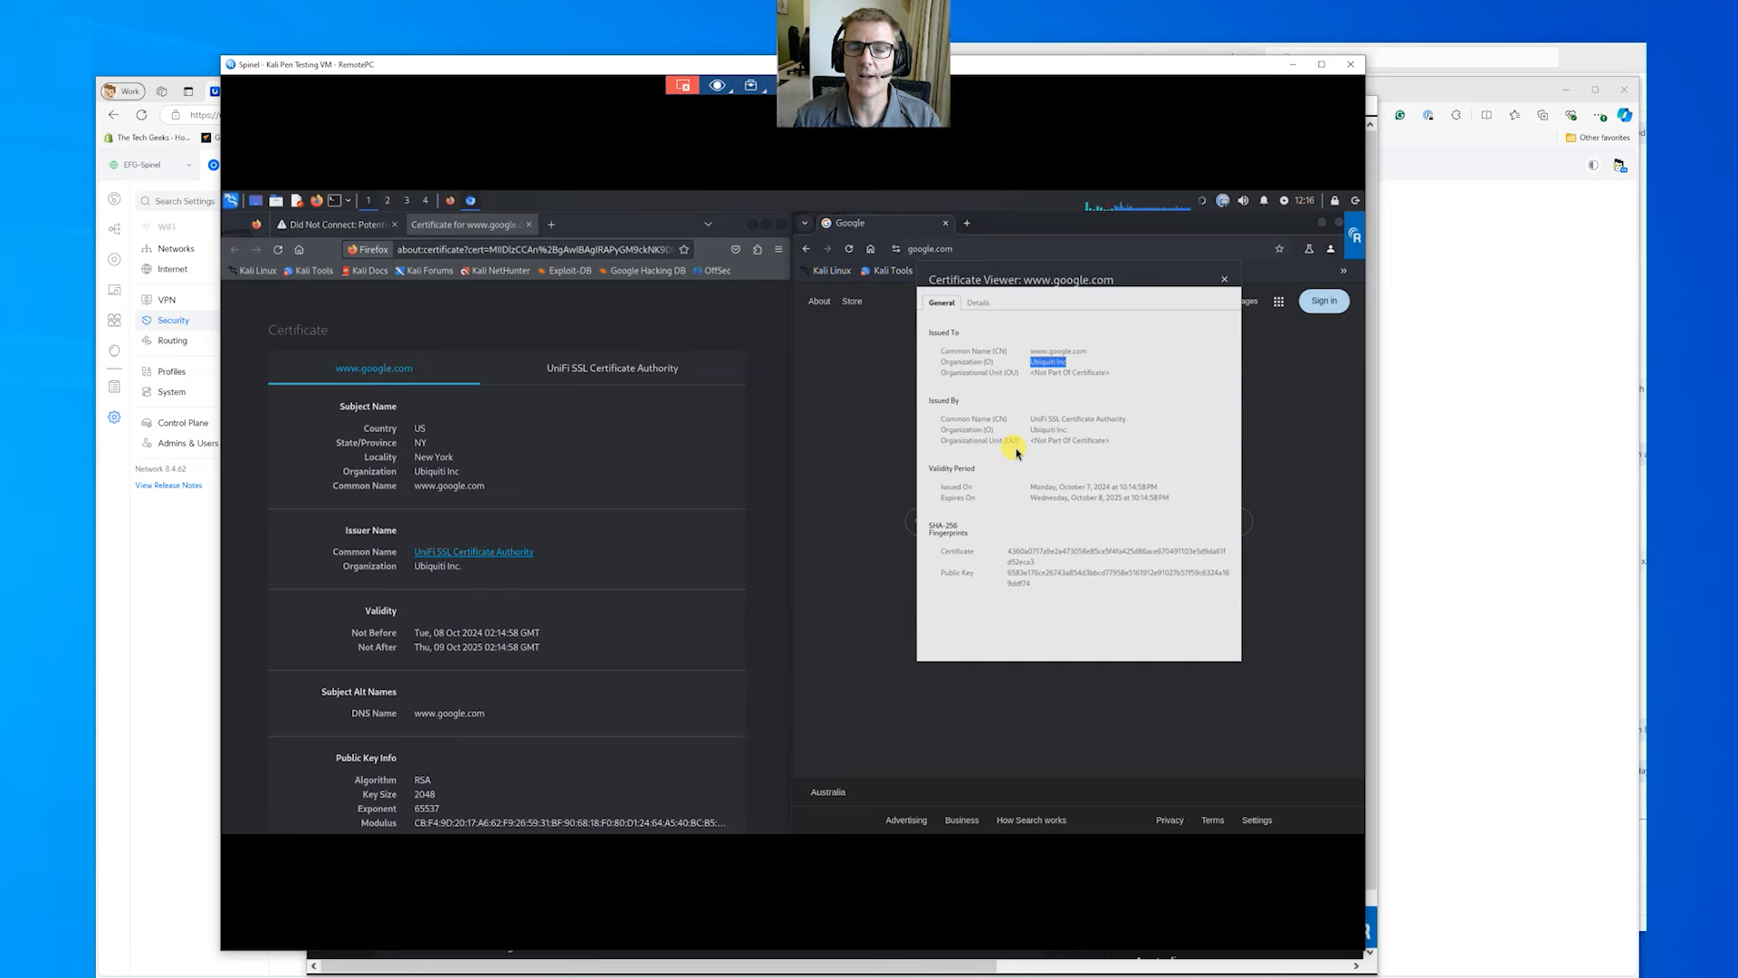
{"action": "left_click", "coordinate": [1224, 279]}
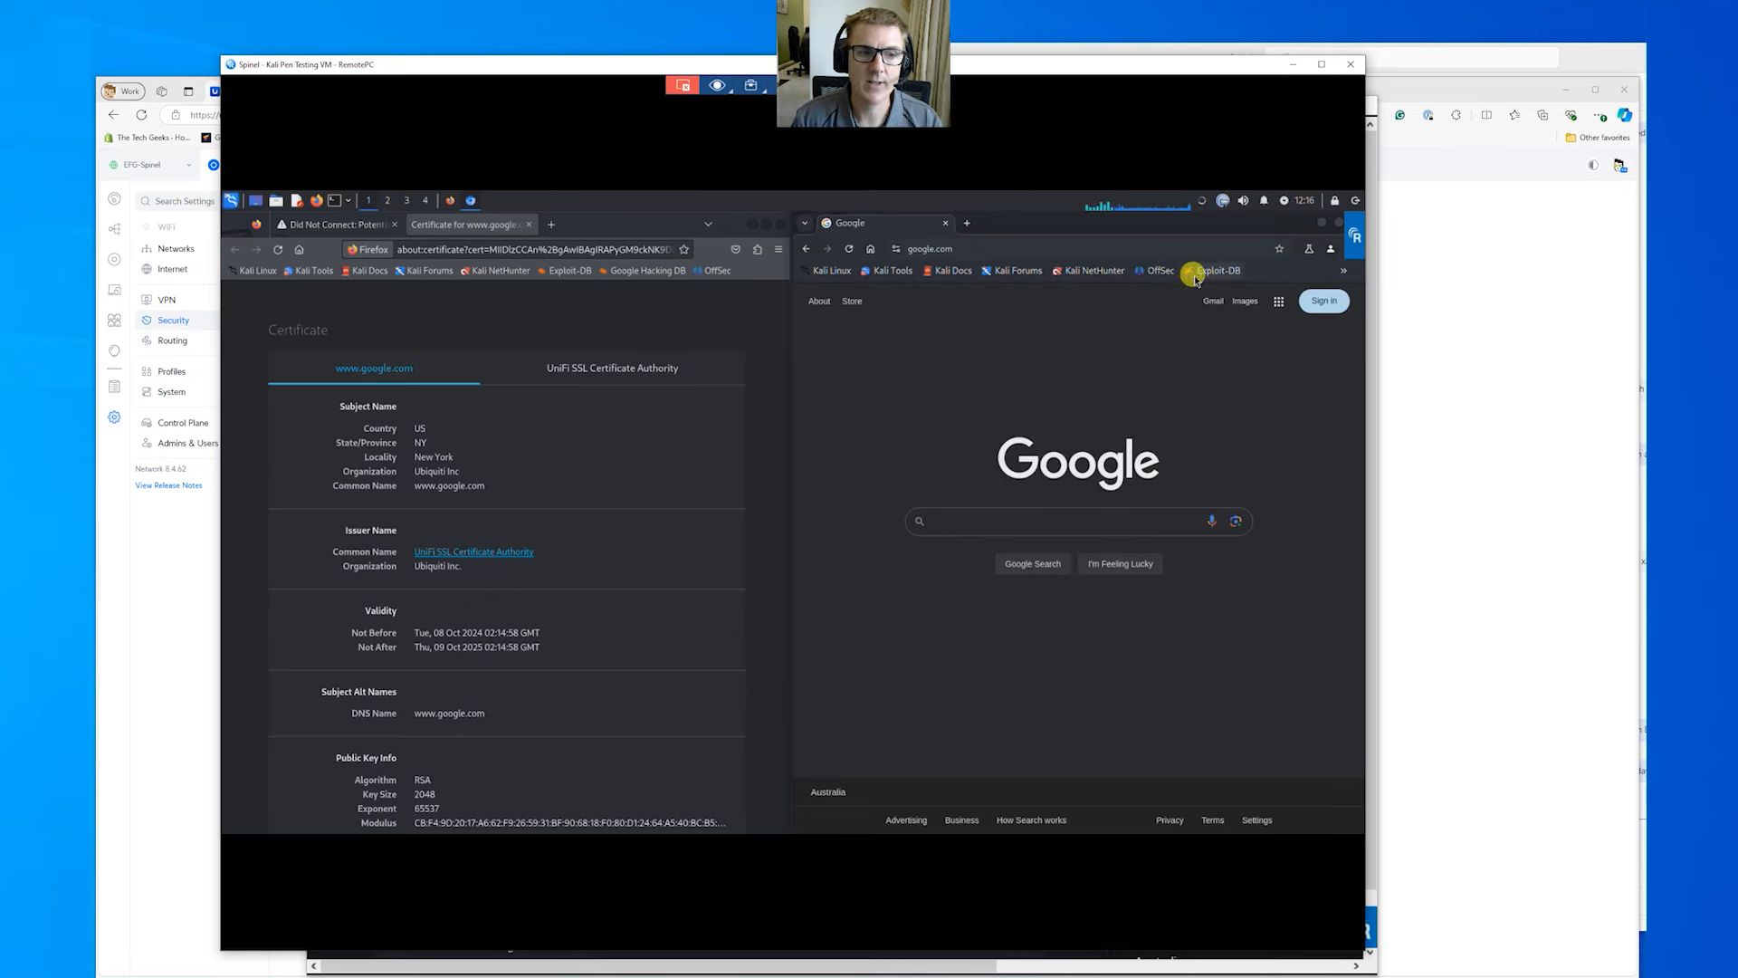
Switch back to the UniFi Network application and open the EFG-Spinel gateway's dashboard
{"action": "left_click", "coordinate": [155, 550]}
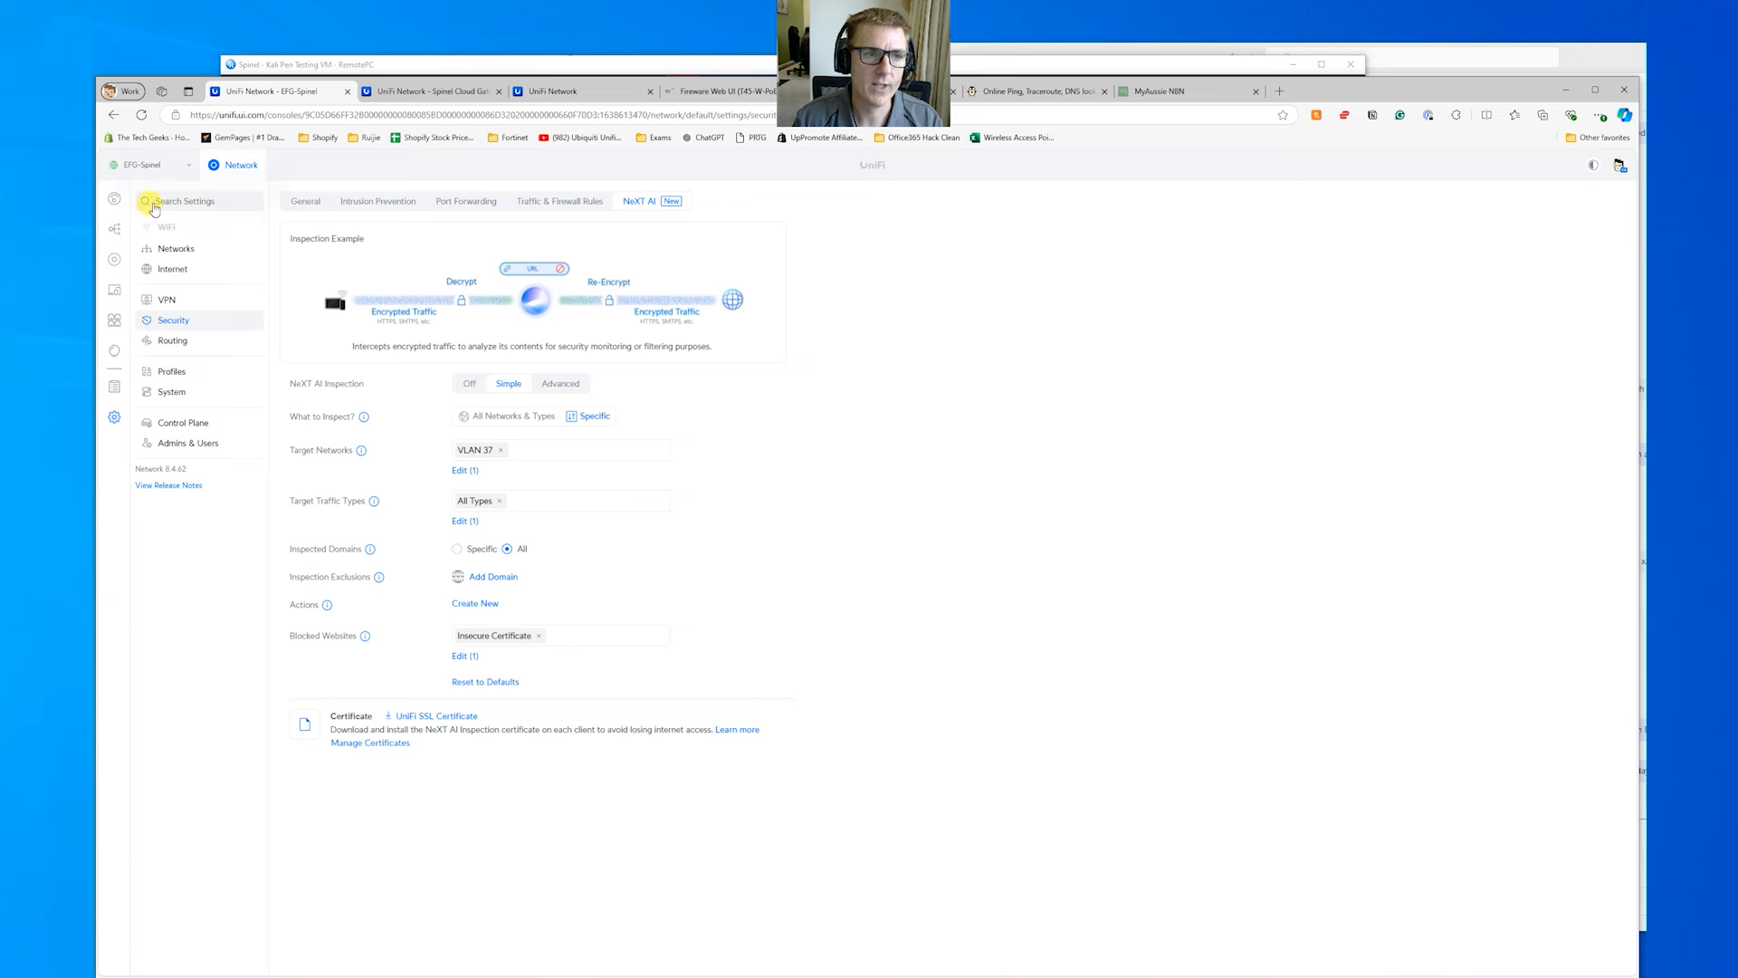
{"action": "left_click", "coordinate": [115, 198]}
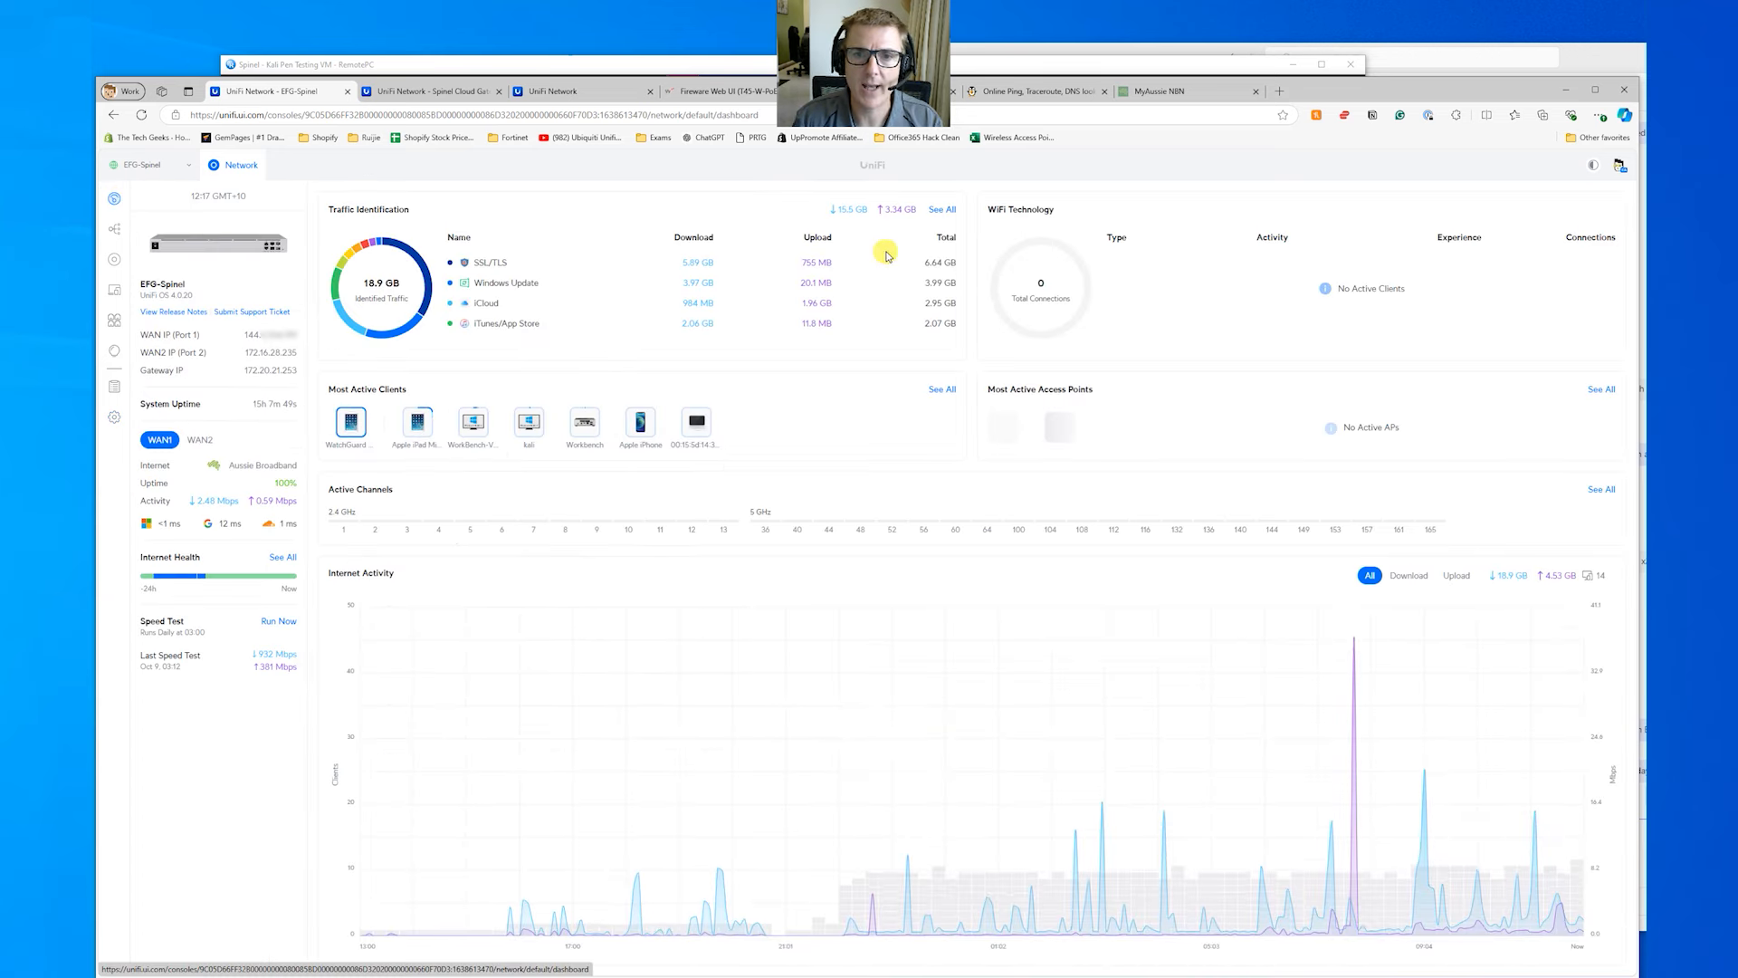
Open the gateway's inspection log, list the allowed traffic, and examine the details of a test.thetechgeeks.com upload entry
{"action": "left_click", "coordinate": [944, 210]}
{"action": "left_click", "coordinate": [903, 202]}
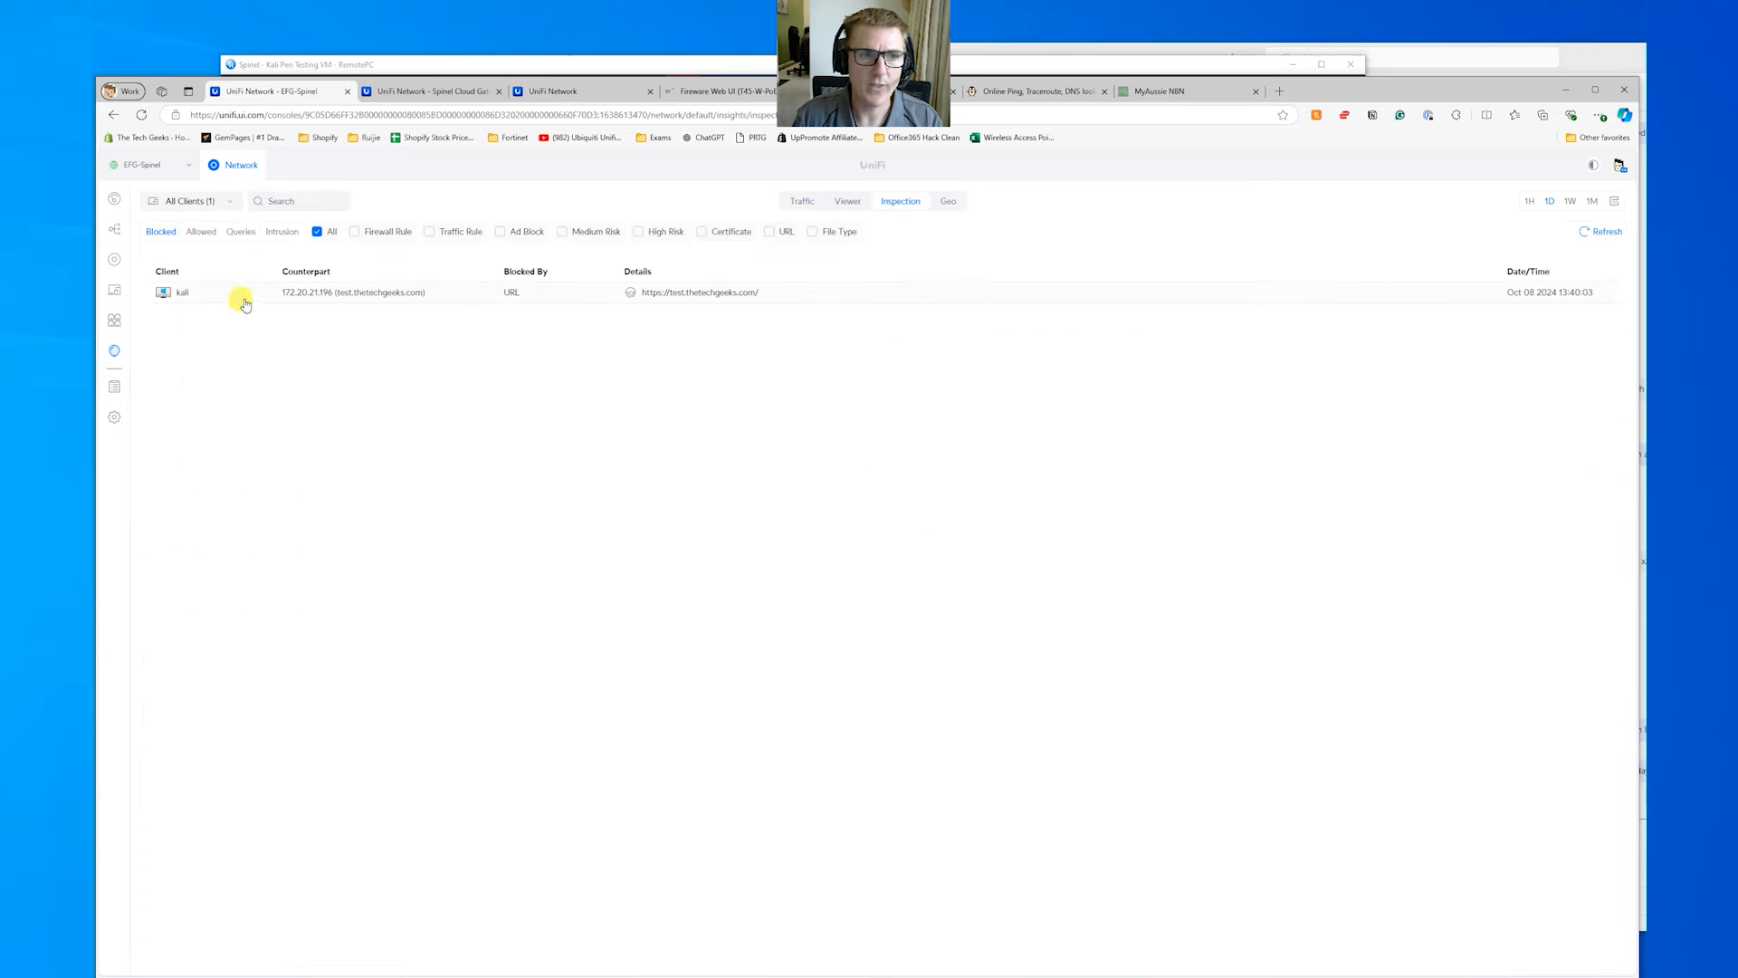
{"action": "left_click", "coordinate": [202, 233]}
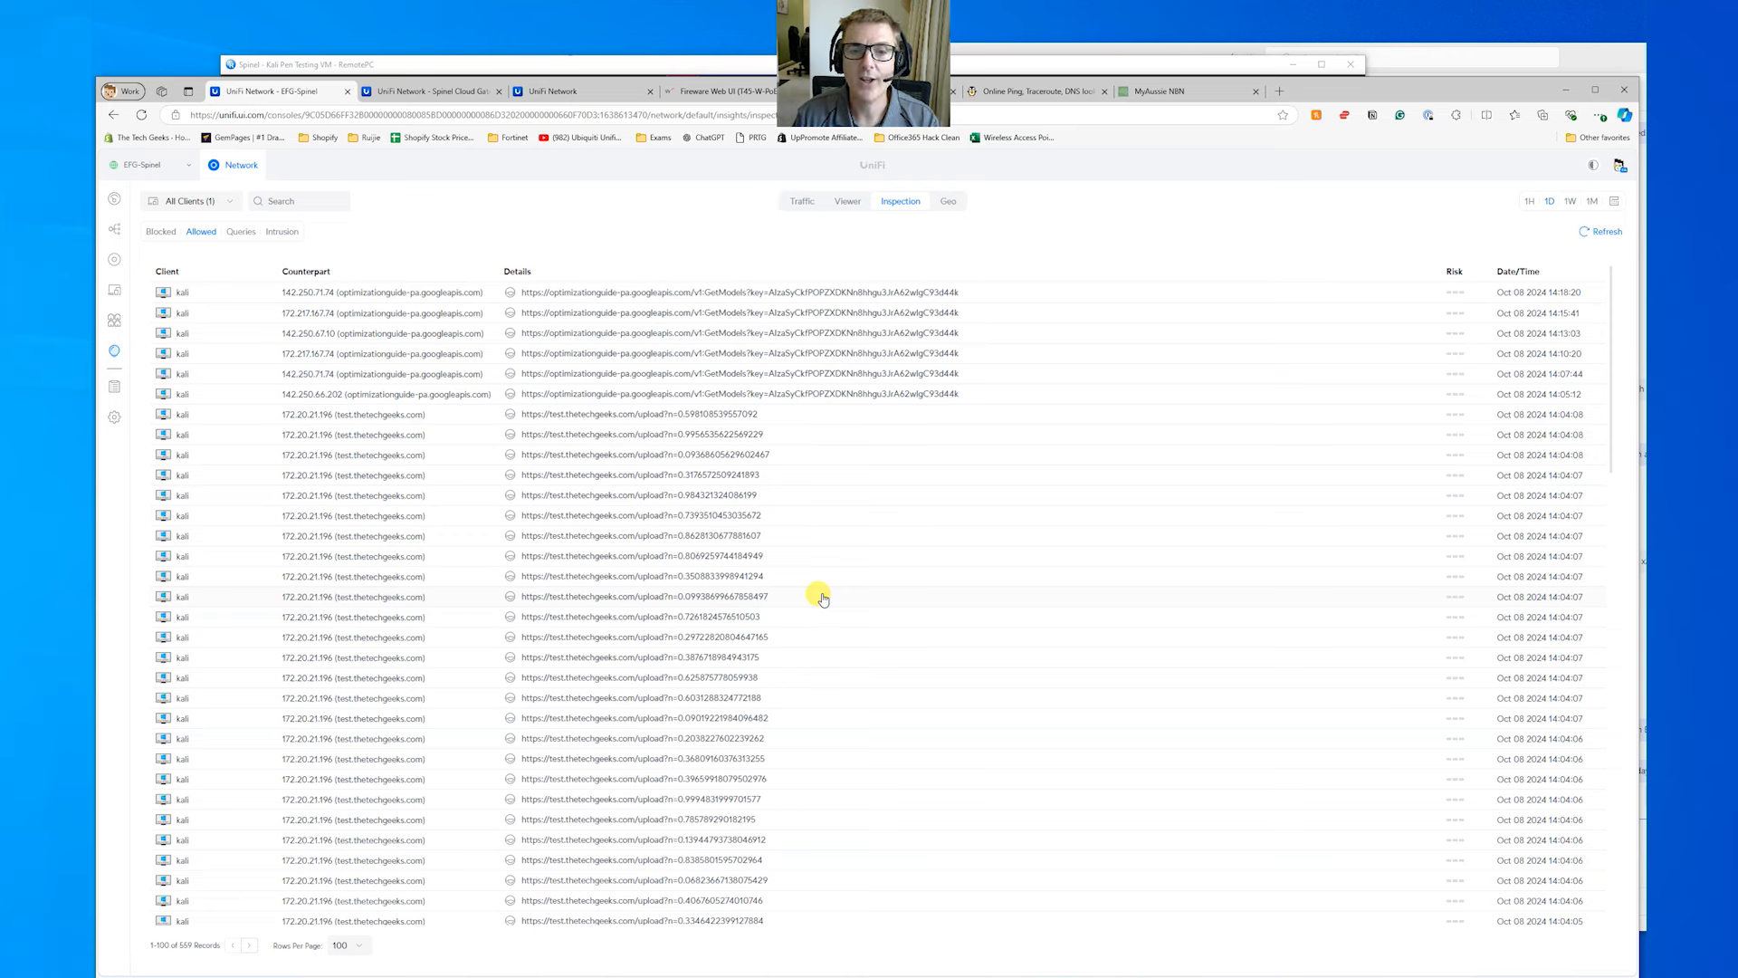
{"action": "left_click", "coordinate": [716, 516]}
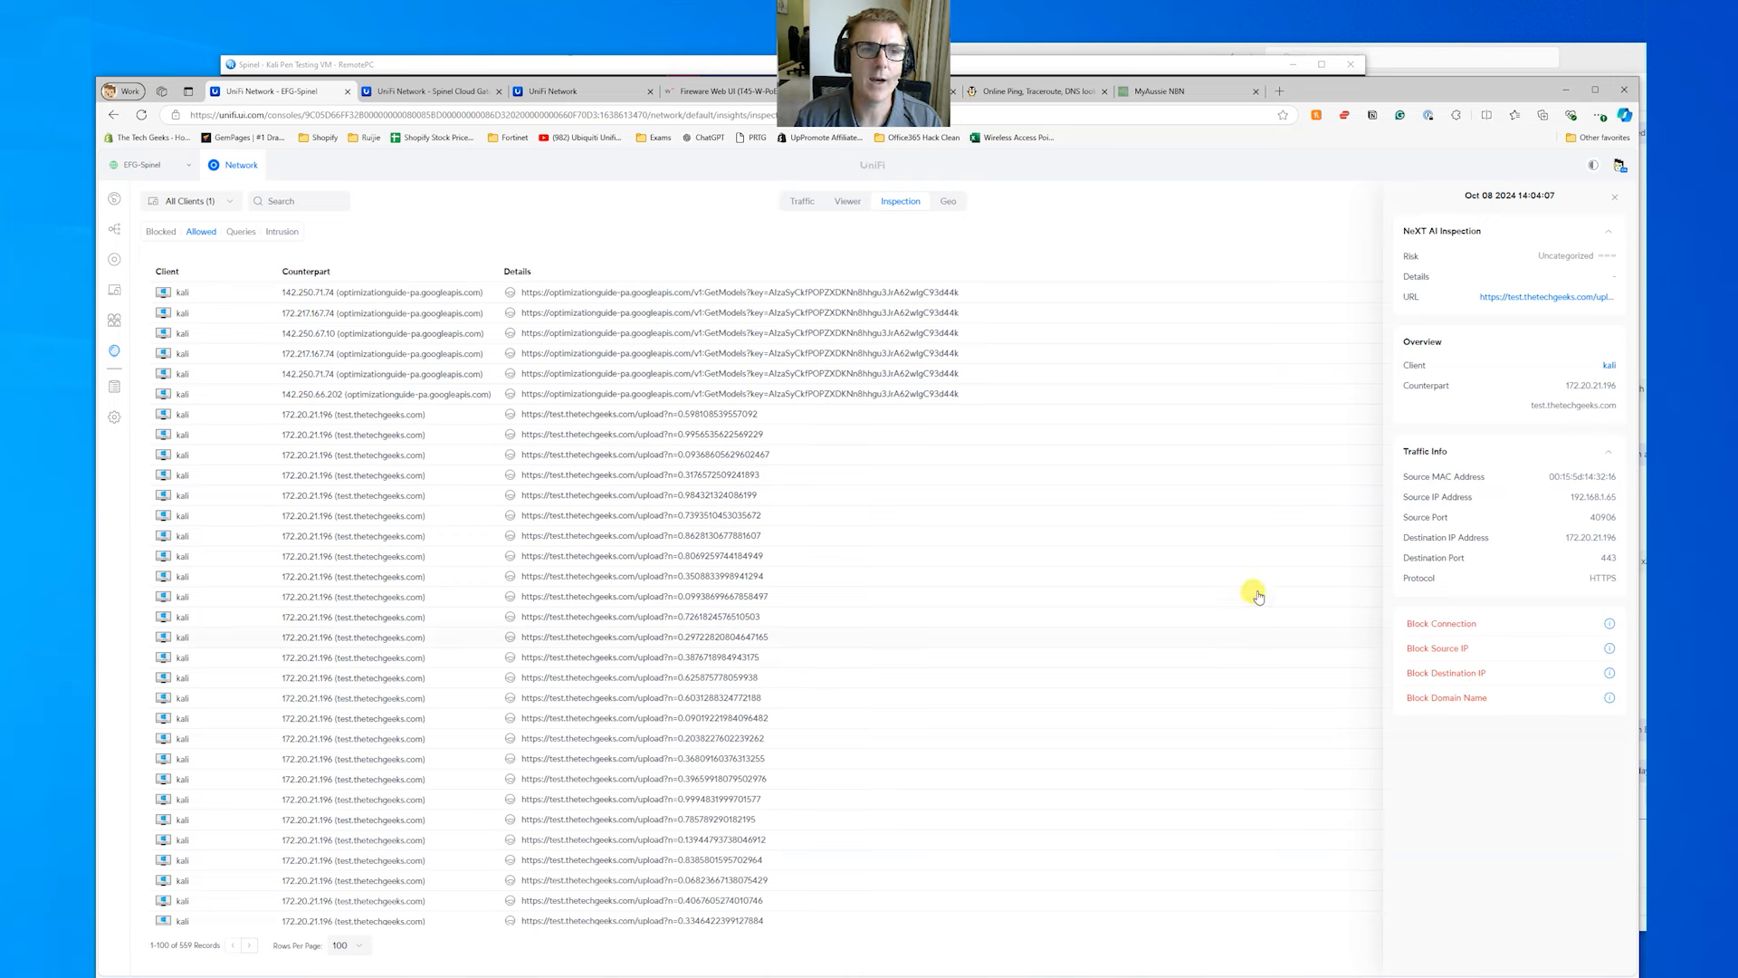
Review the intrusion and search query records in the inspection log, returning to the allowed traffic
{"action": "left_click", "coordinate": [270, 232]}
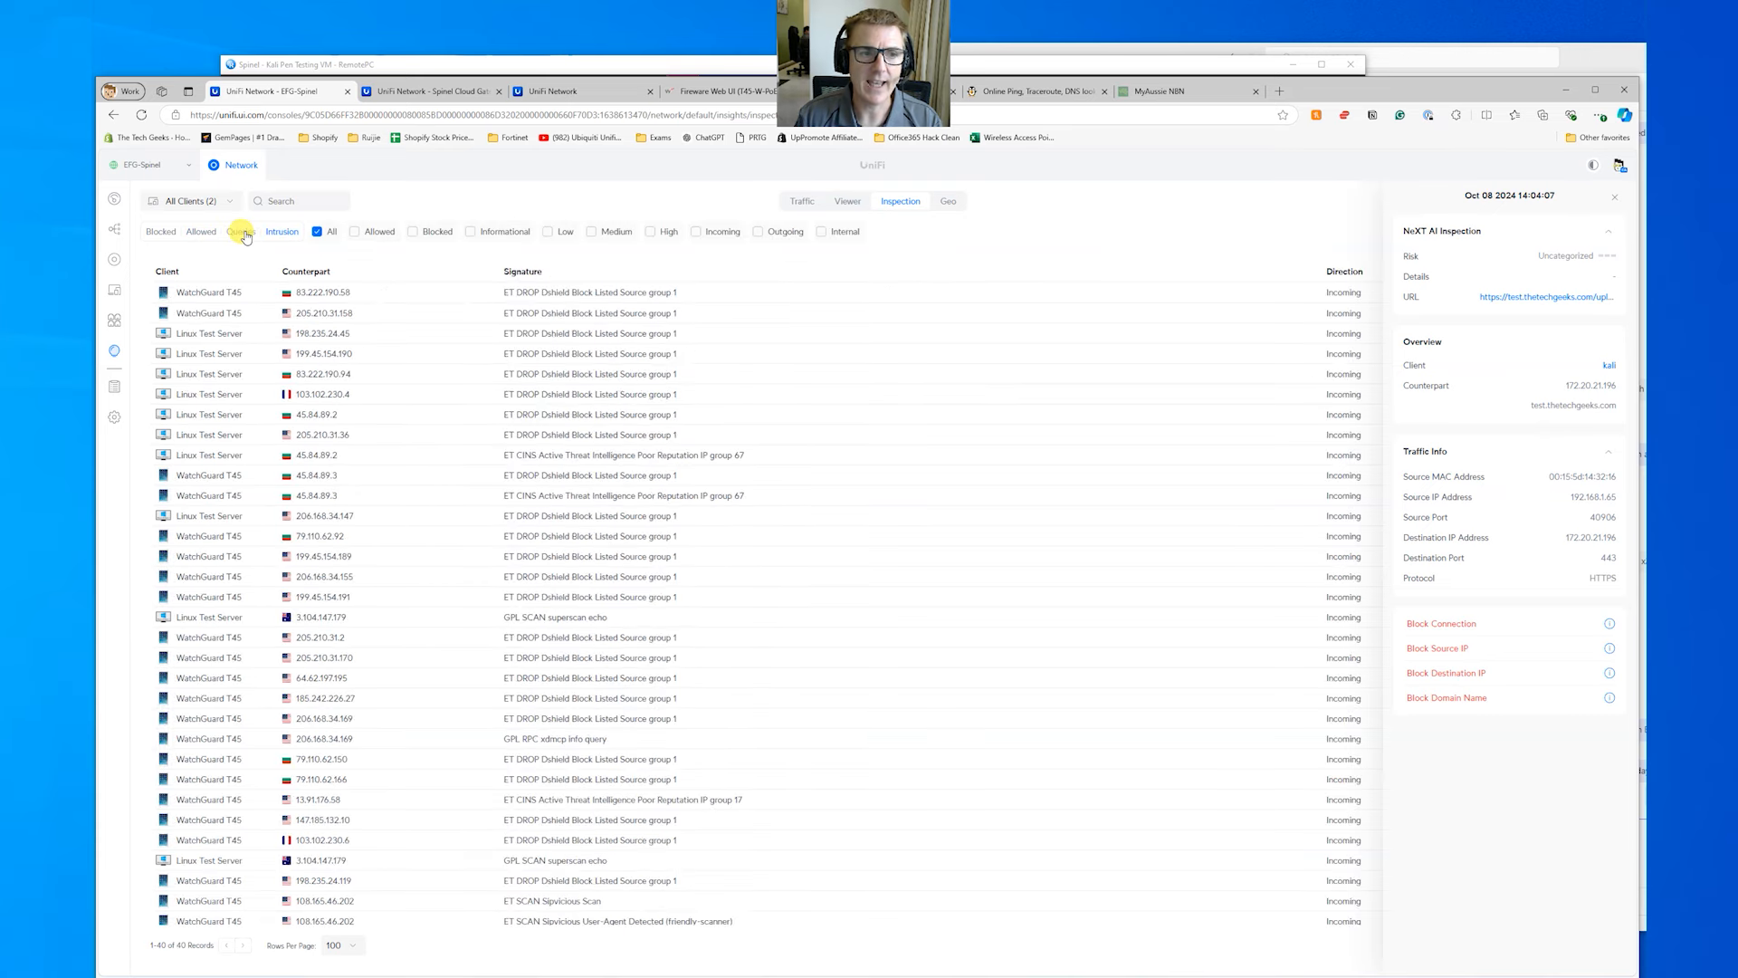
{"action": "left_click", "coordinate": [242, 232]}
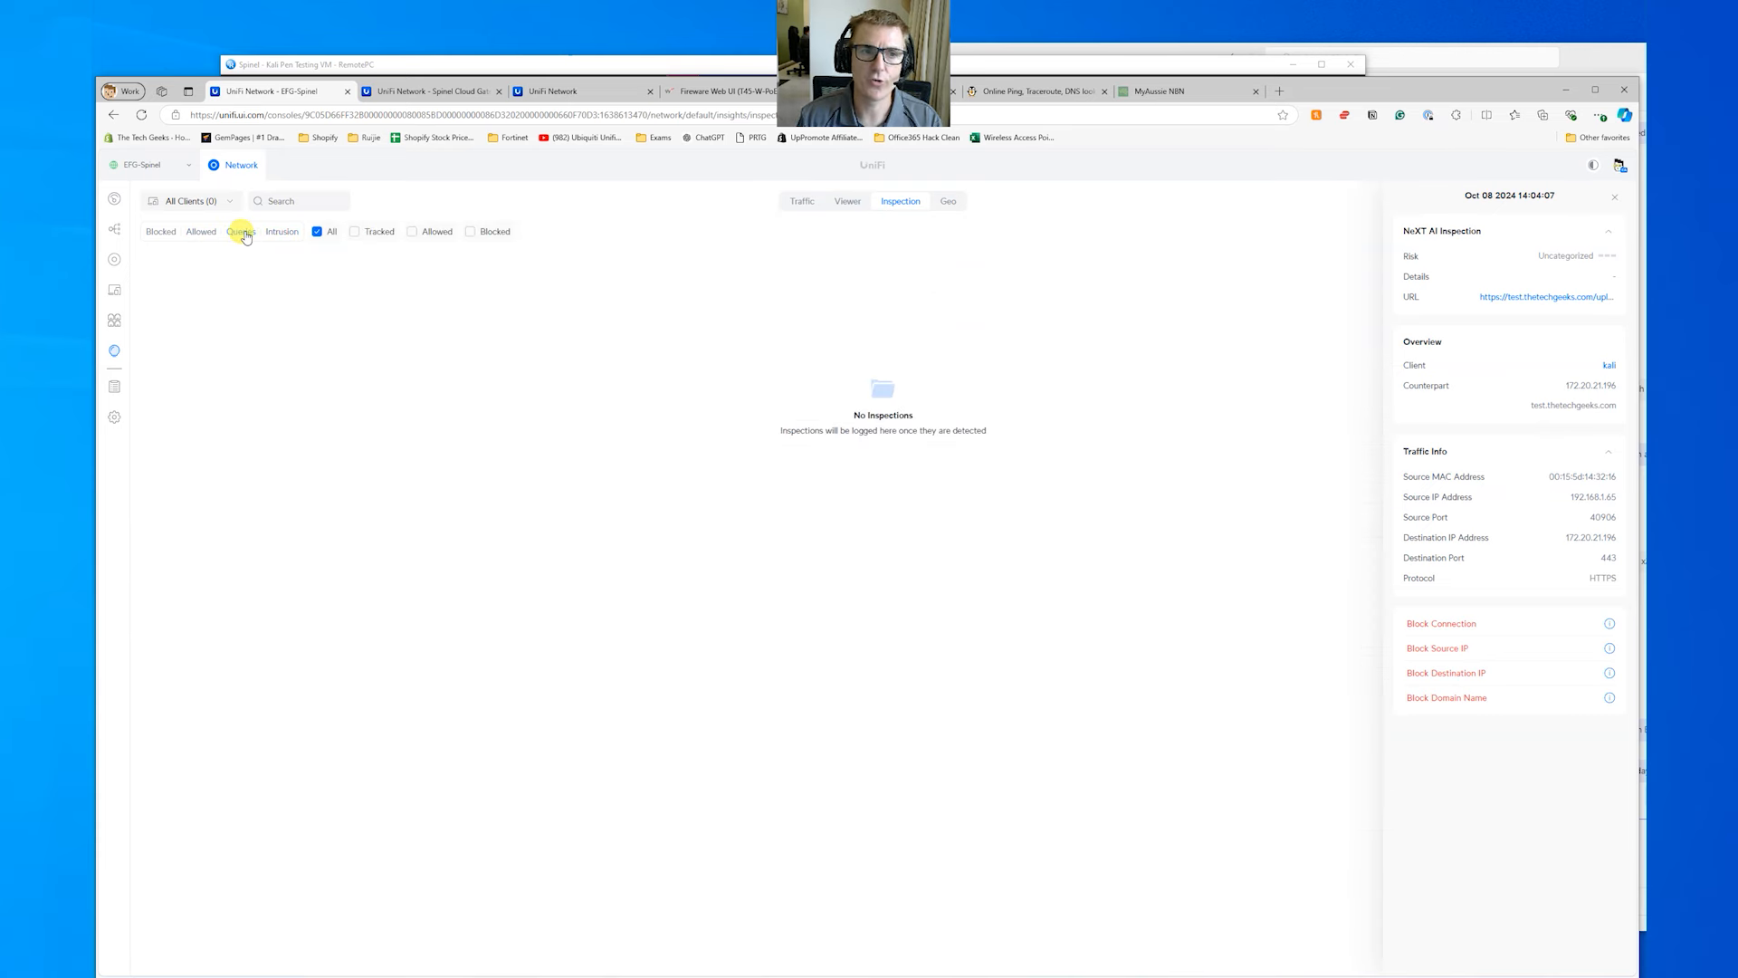
{"action": "left_click", "coordinate": [201, 231]}
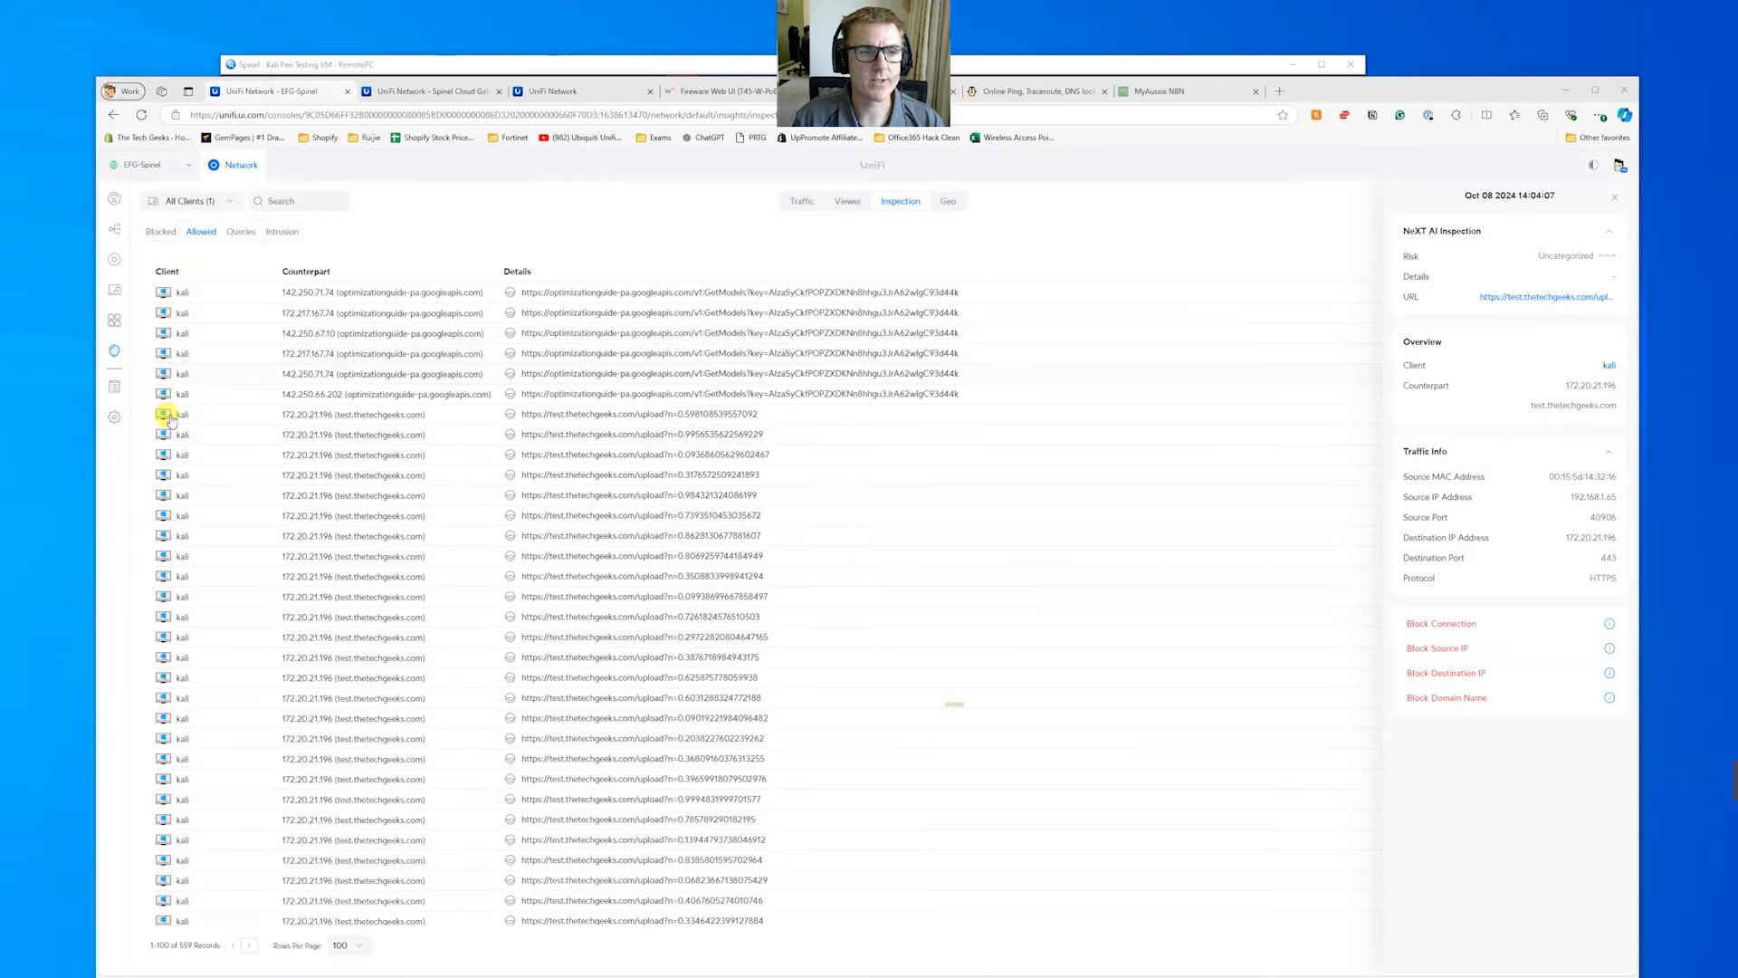
Open the NeXT AI inspection configuration in the gateway's security settings
{"action": "left_click", "coordinate": [111, 417]}
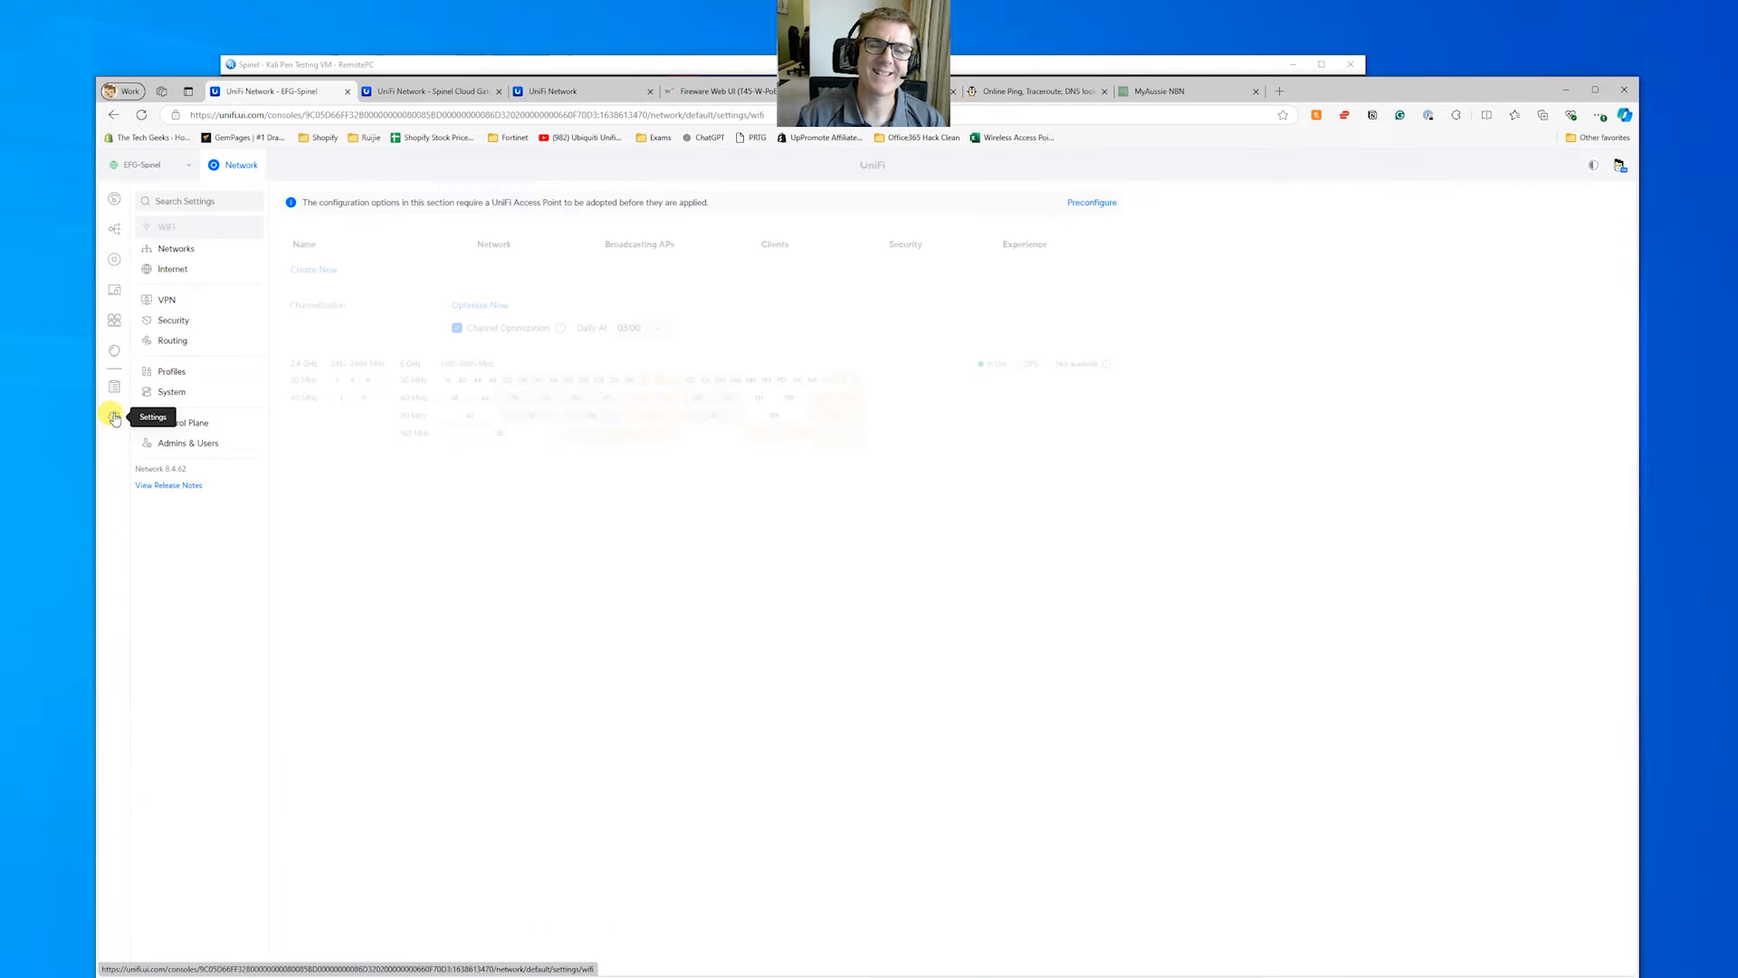
{"action": "left_click", "coordinate": [163, 326]}
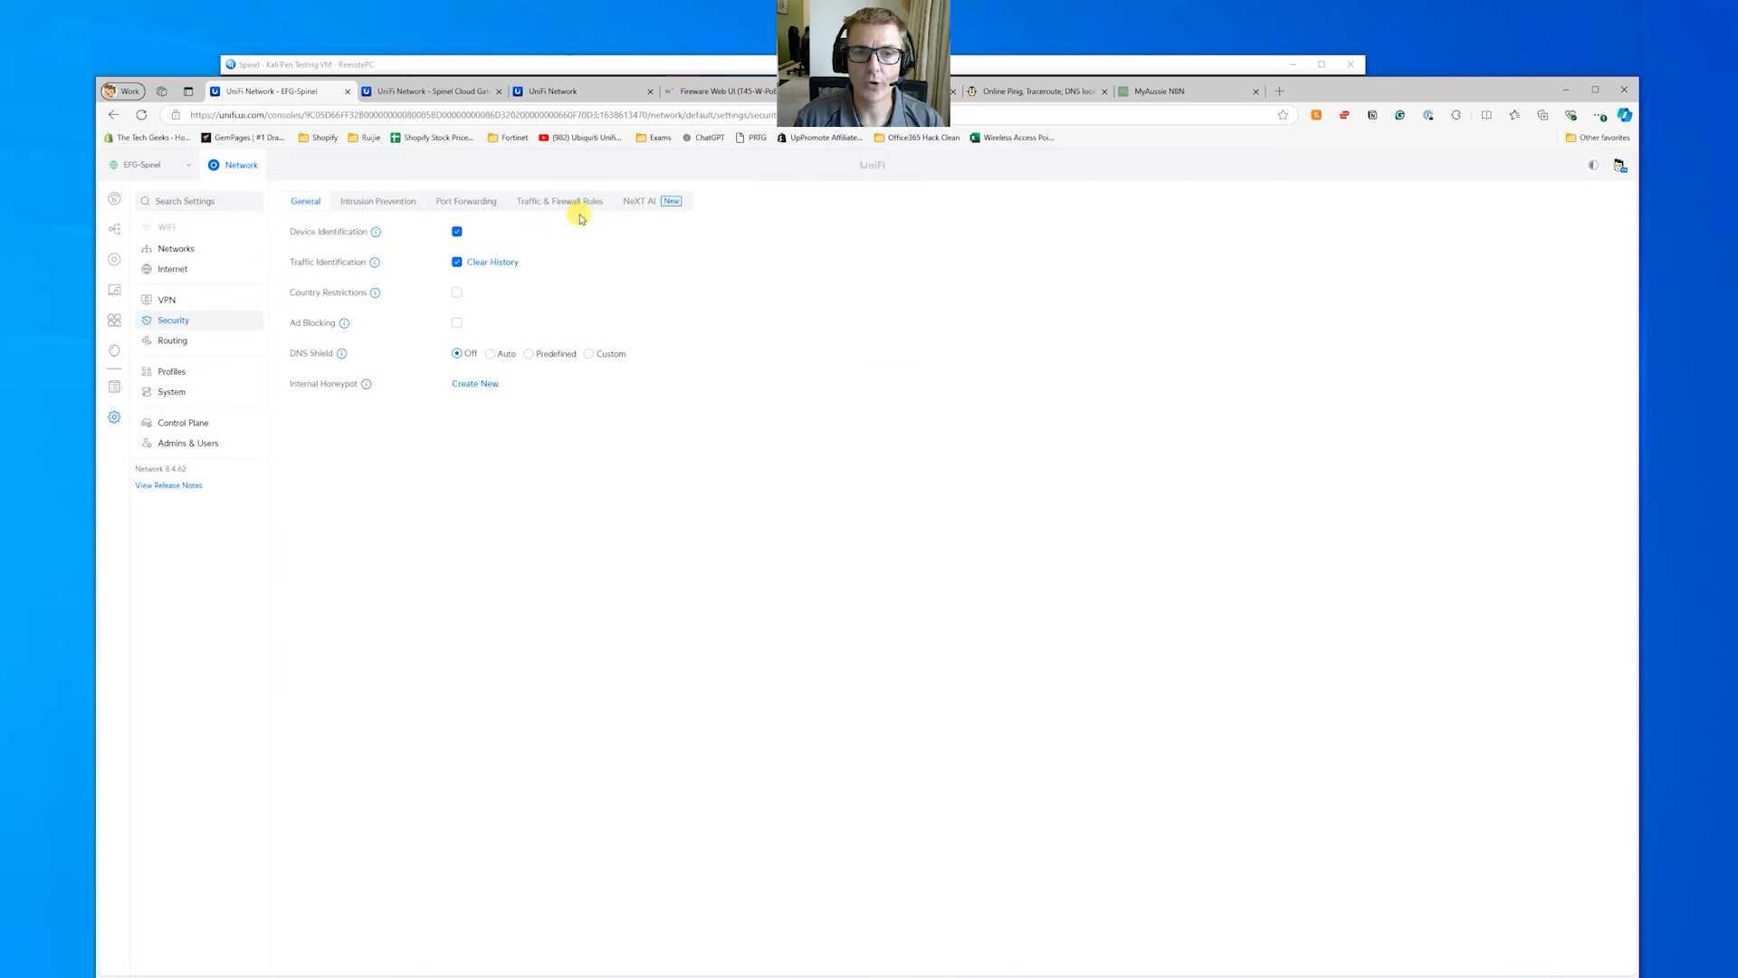
{"action": "left_click", "coordinate": [633, 202]}
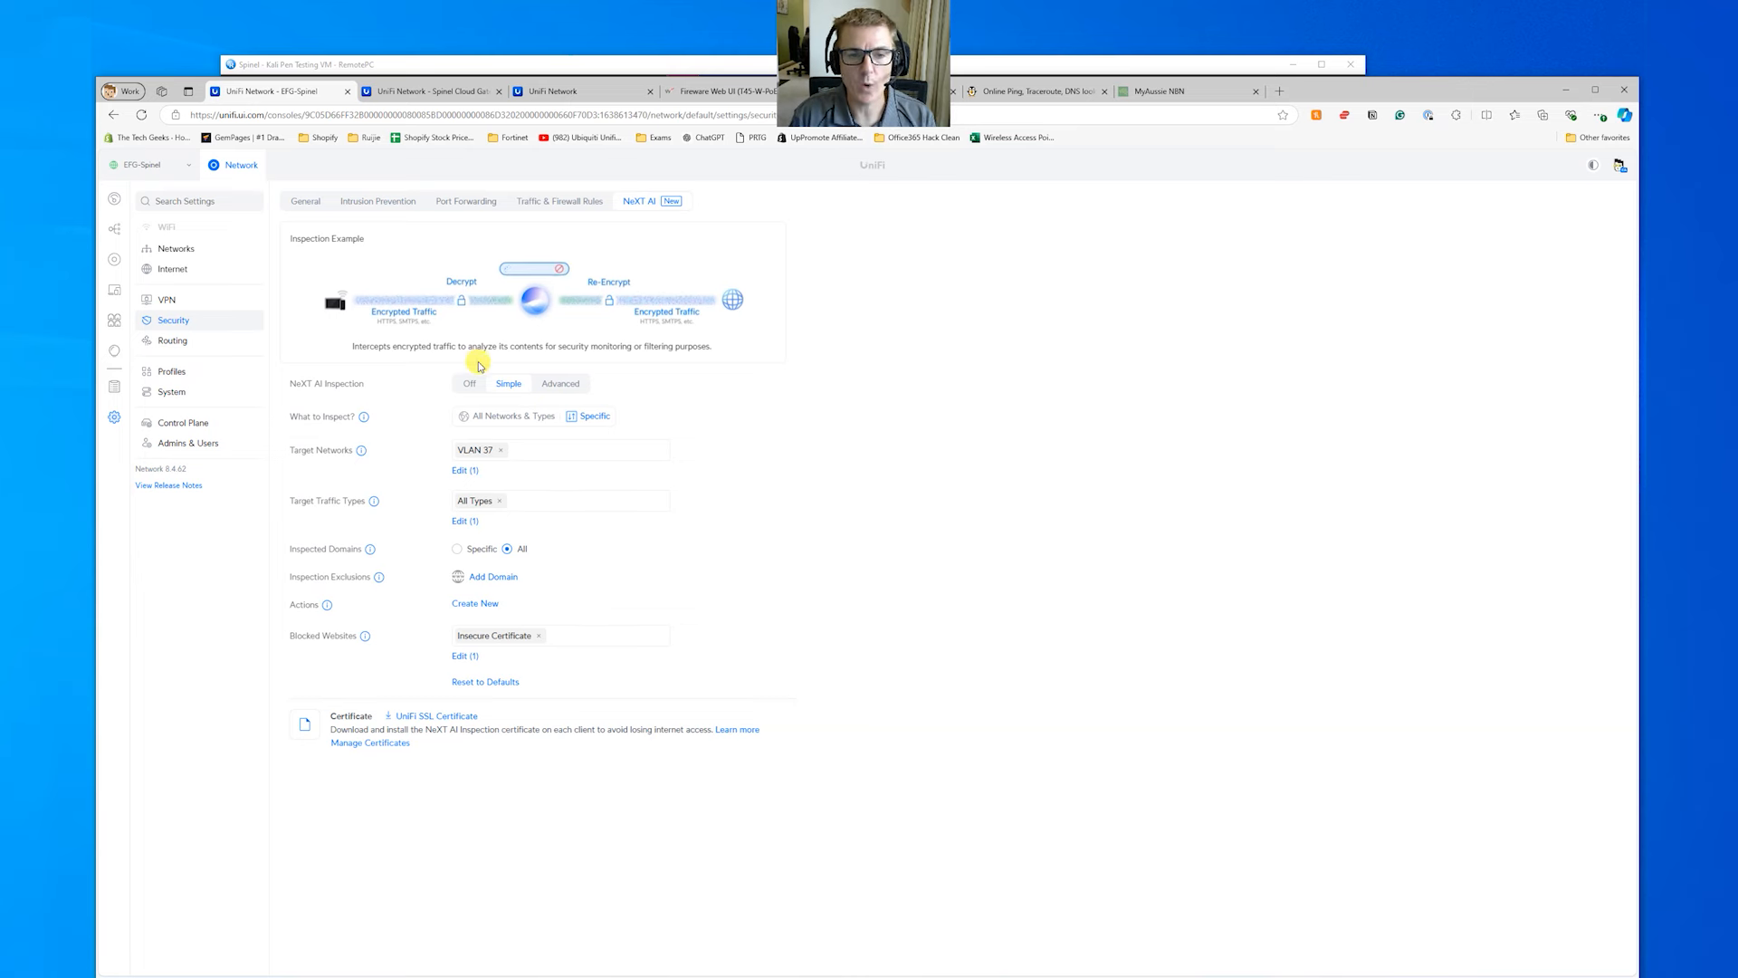
Examine the Advanced mode's new inspection profile form and its selectable target networks, returning NeXT AI Inspection to Simple without saving
{"action": "left_click", "coordinate": [563, 384]}
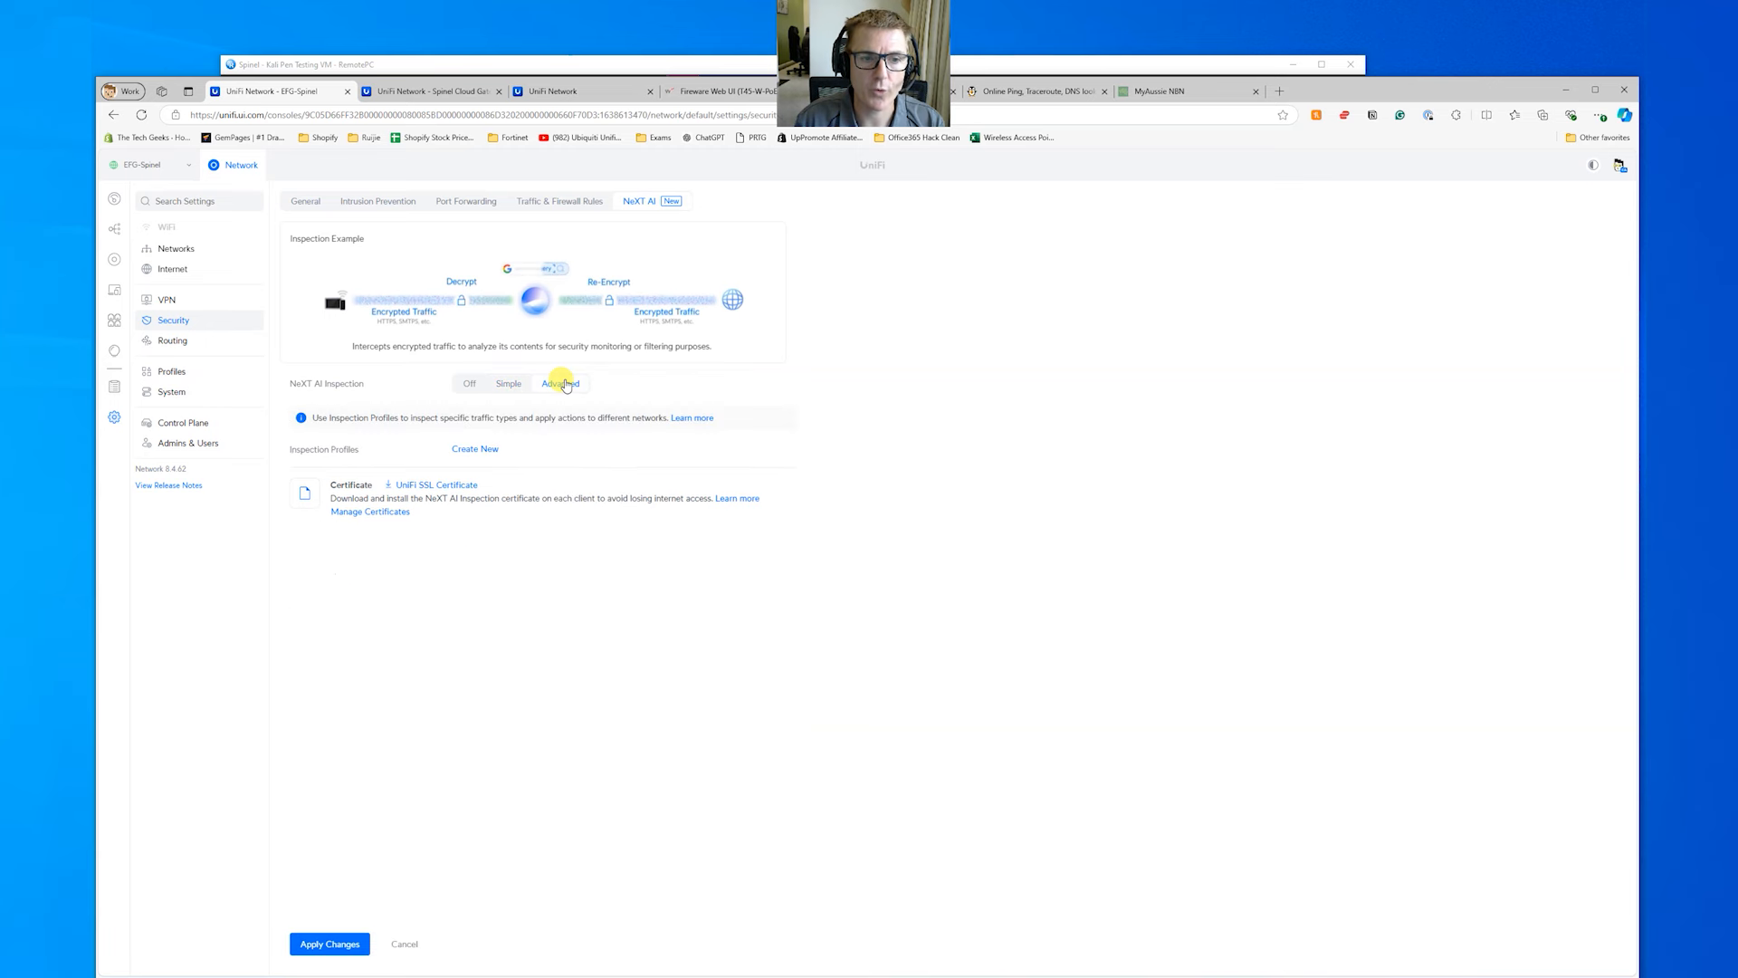
{"action": "left_click", "coordinate": [487, 450]}
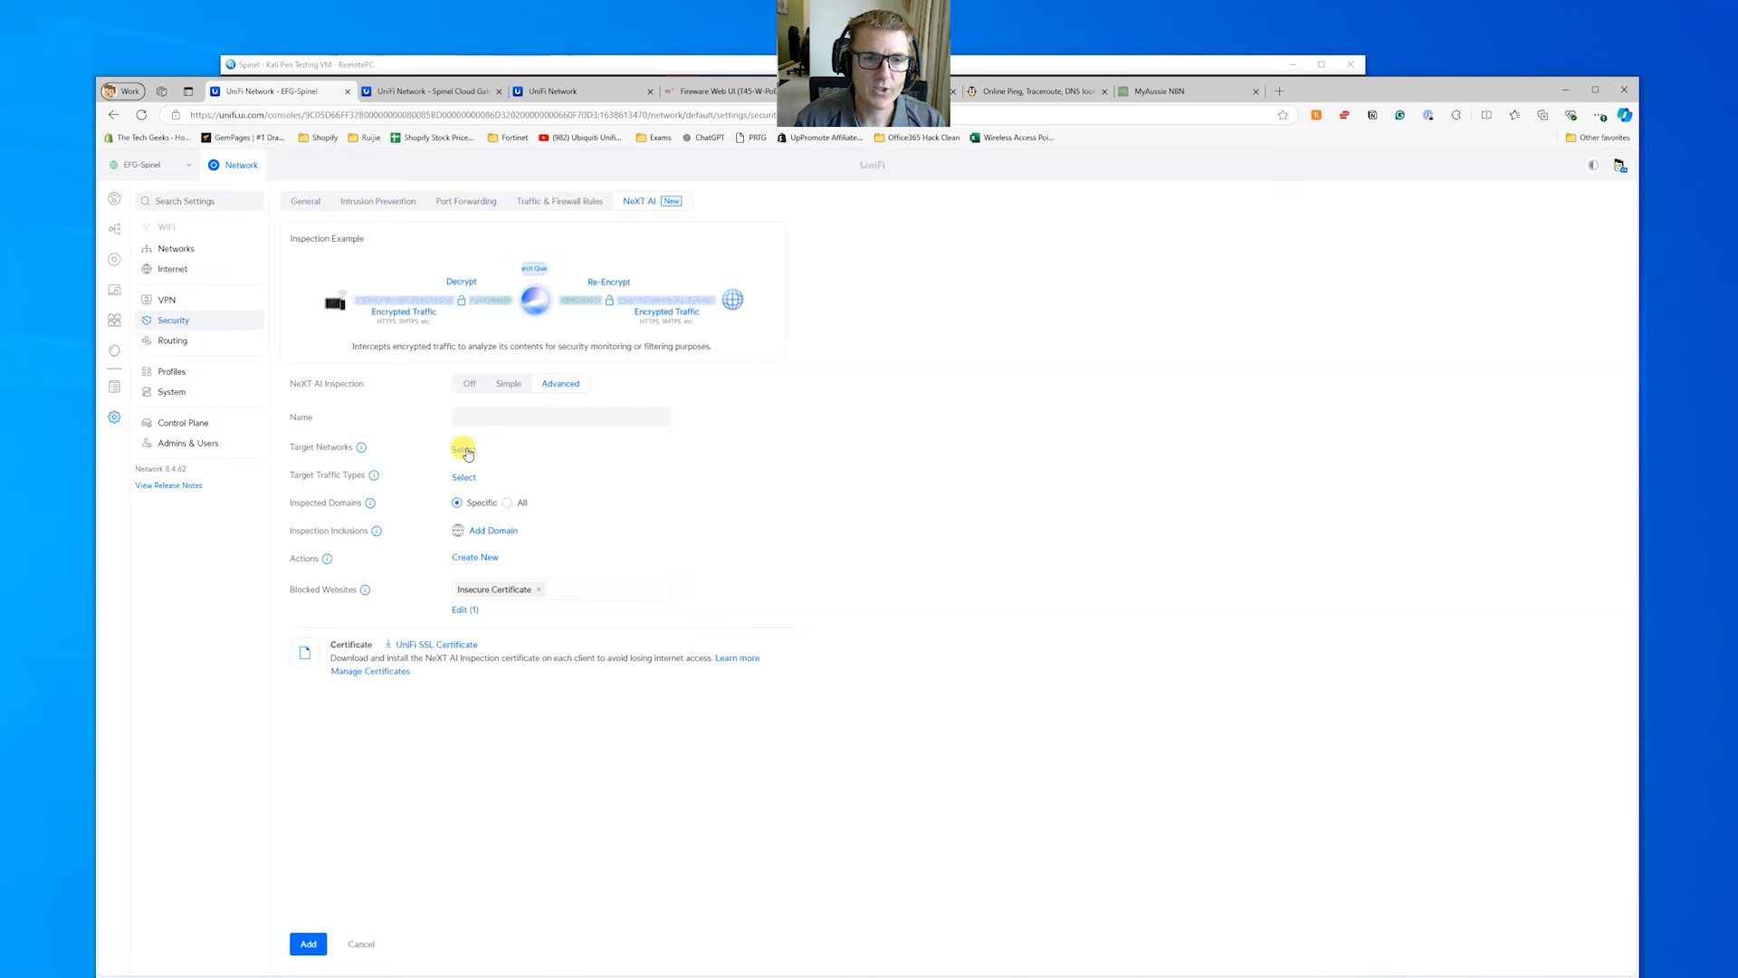
{"action": "left_click", "coordinate": [464, 450]}
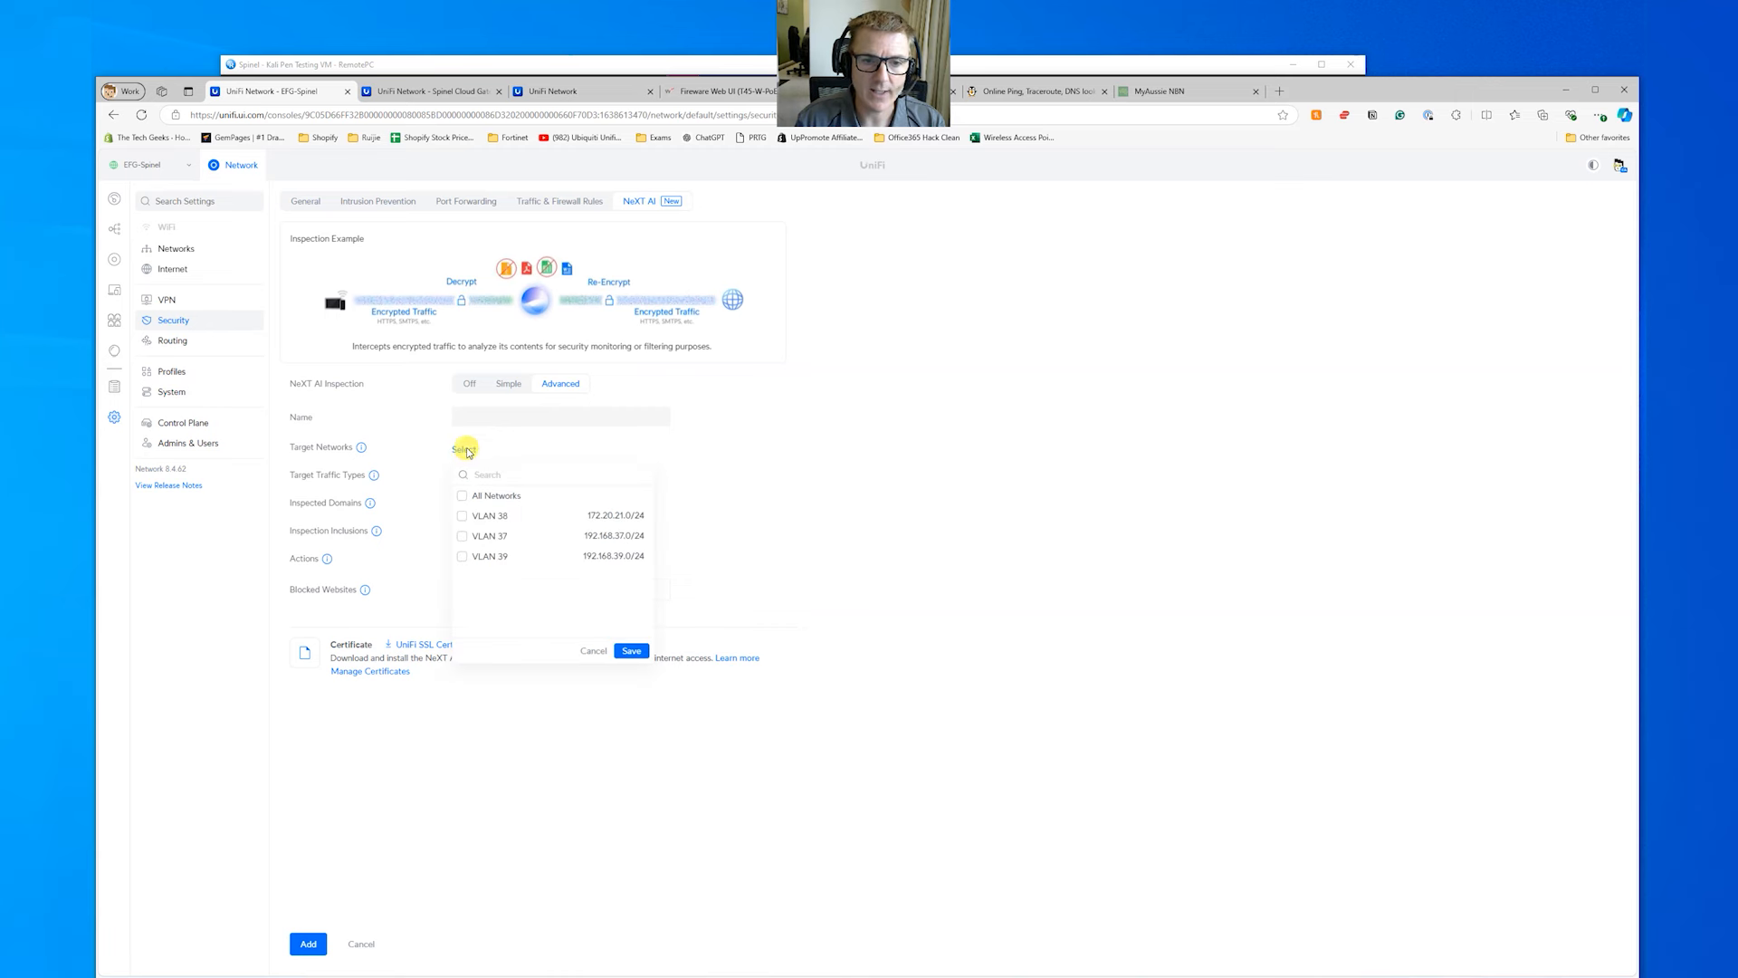
{"action": "left_click", "coordinate": [593, 652]}
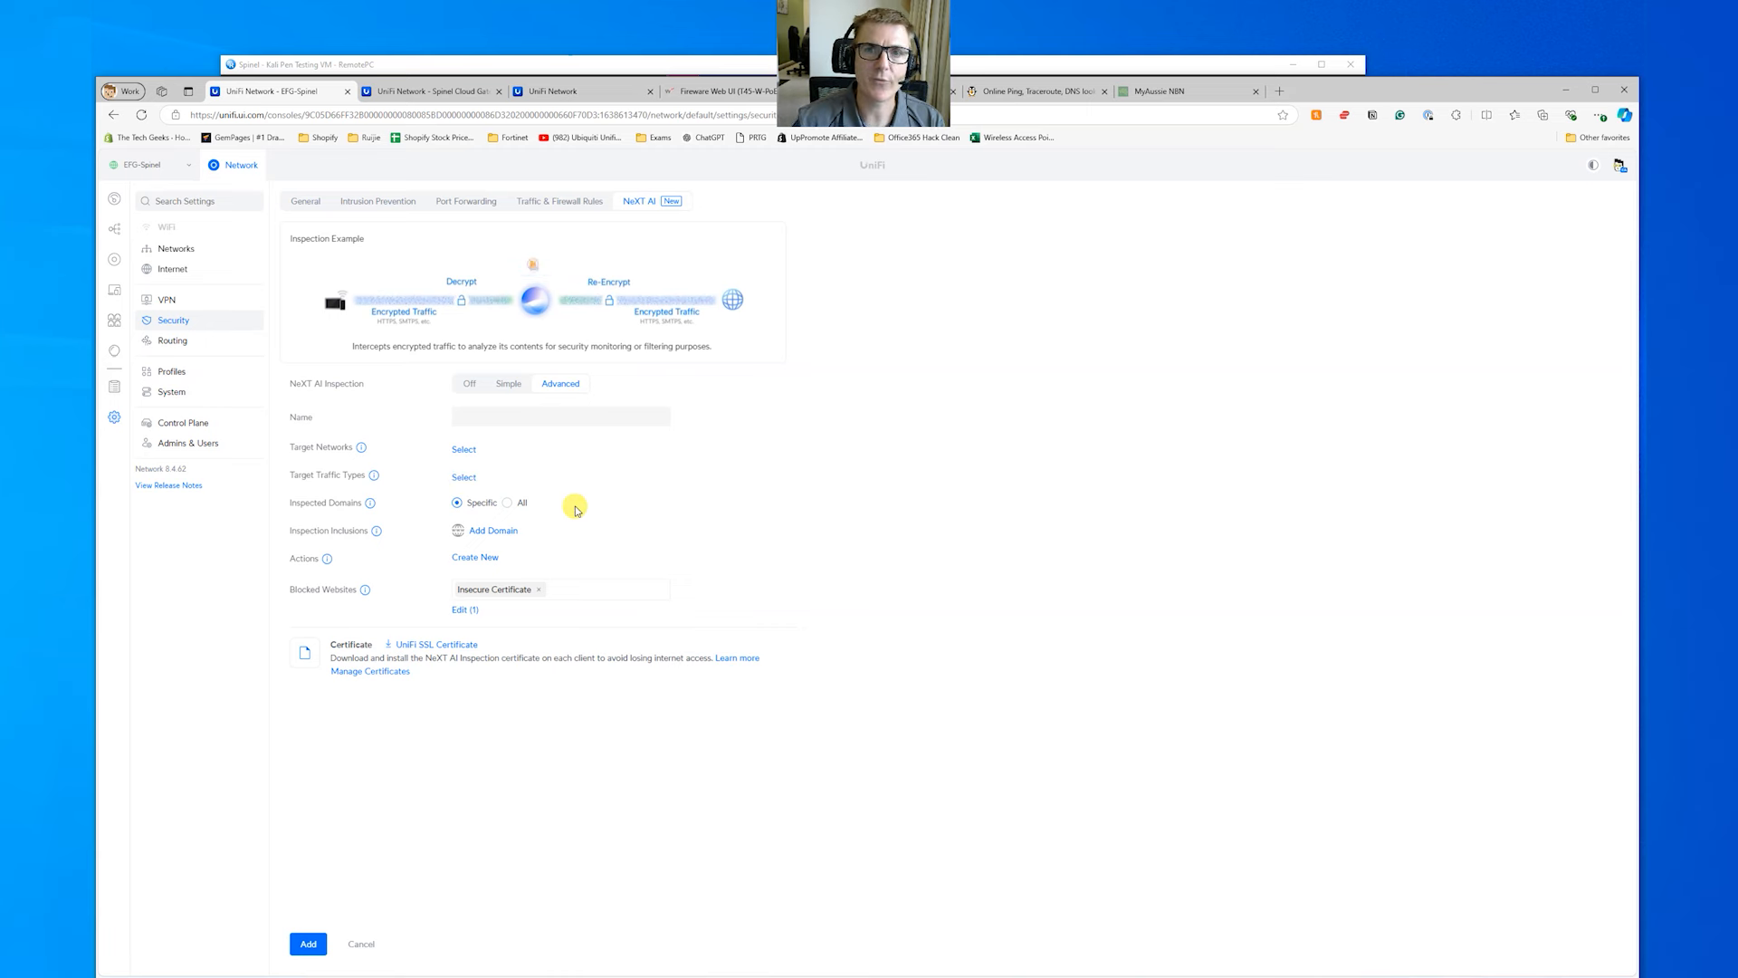
{"action": "left_click", "coordinate": [508, 383]}
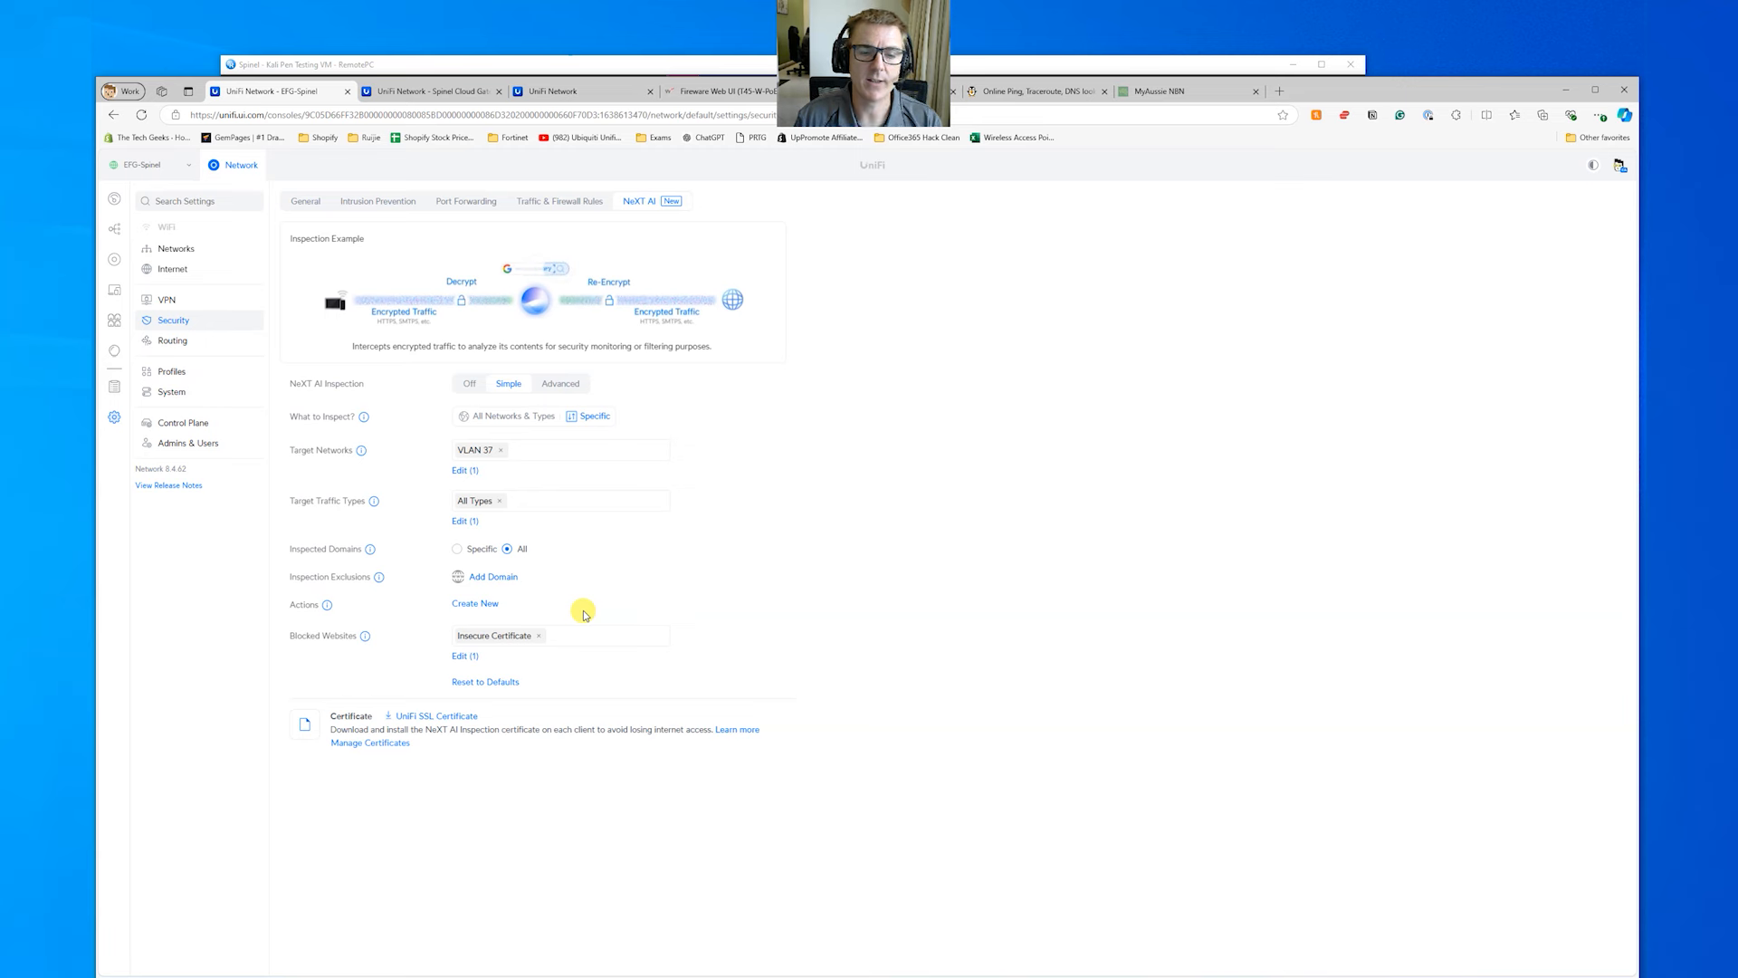
Start a new inspection action that tracks the search query "are thetechgeeks the best Ubiquiti Supplier"
{"action": "left_click", "coordinate": [468, 604]}
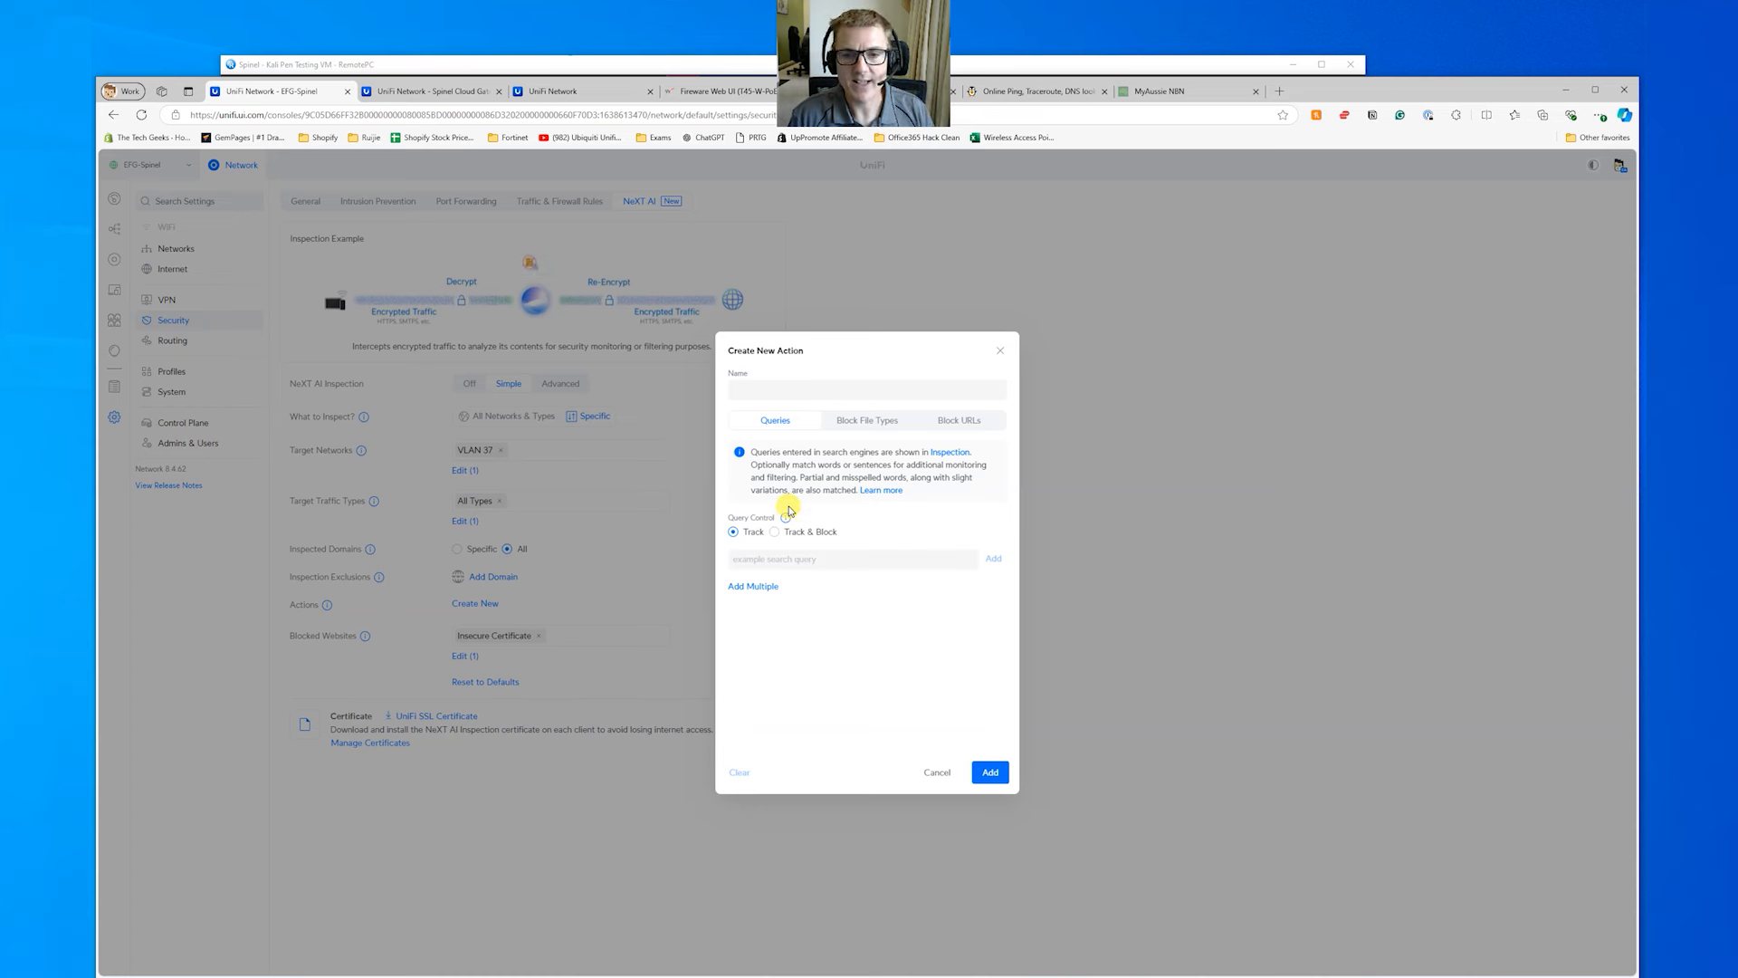
{"action": "left_click", "coordinate": [793, 556]}
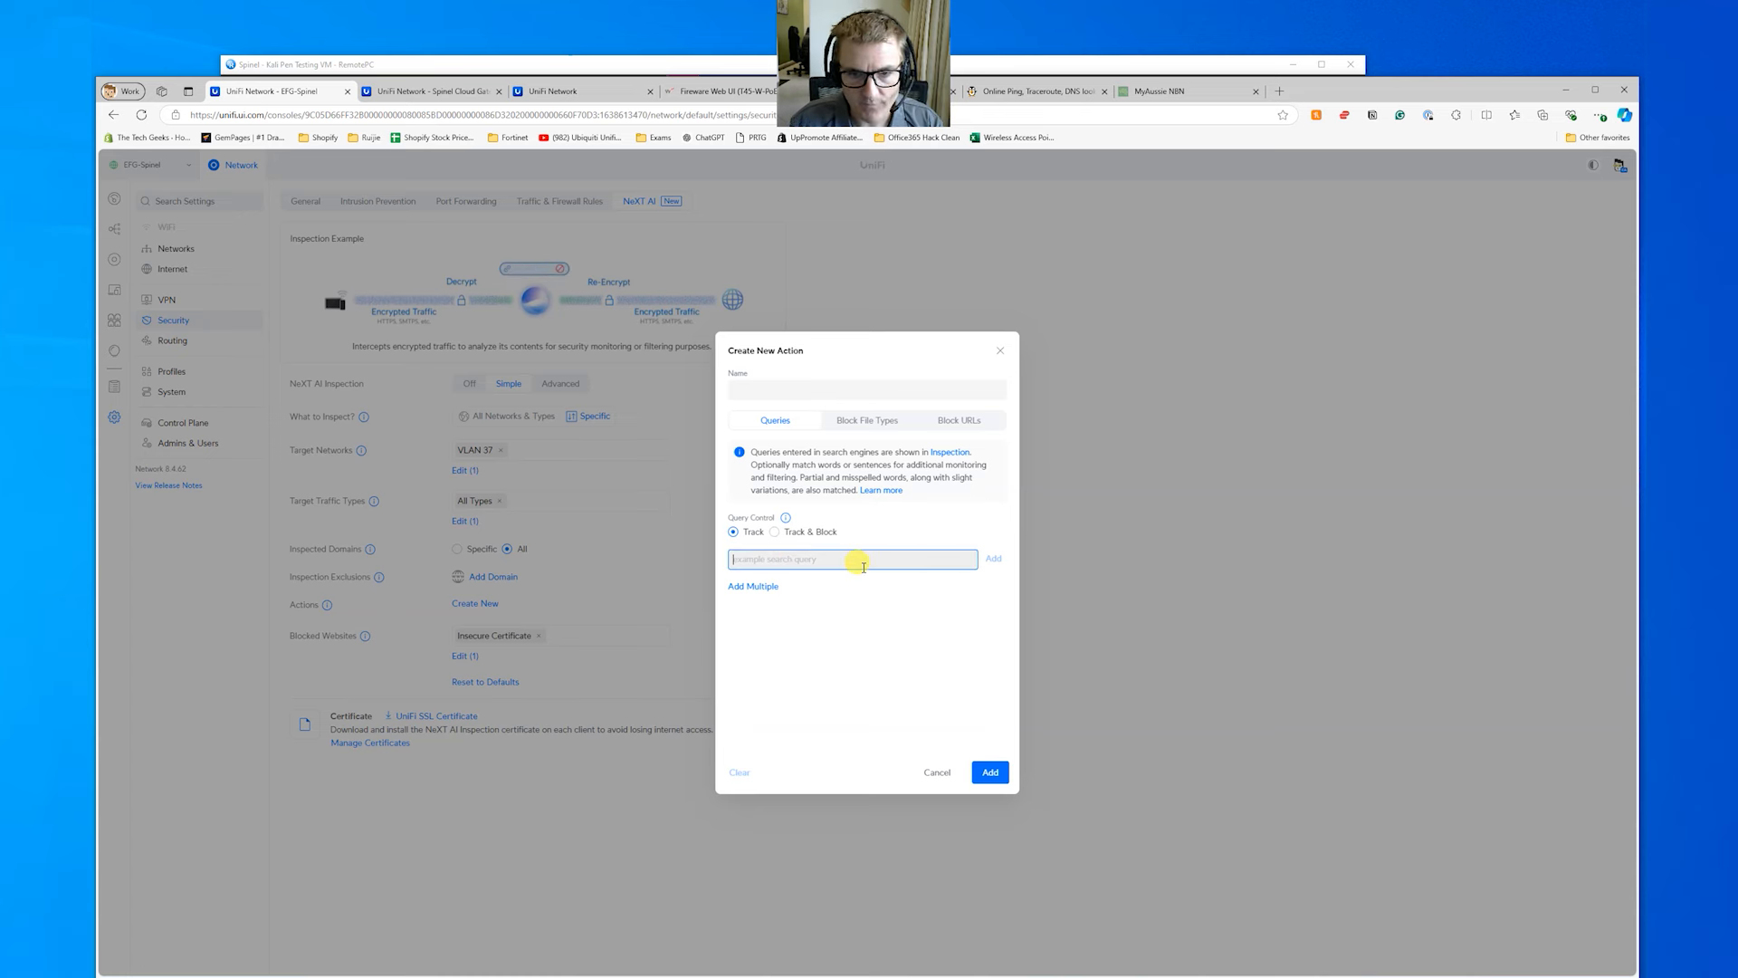
{"action": "type", "text": "are the te"}
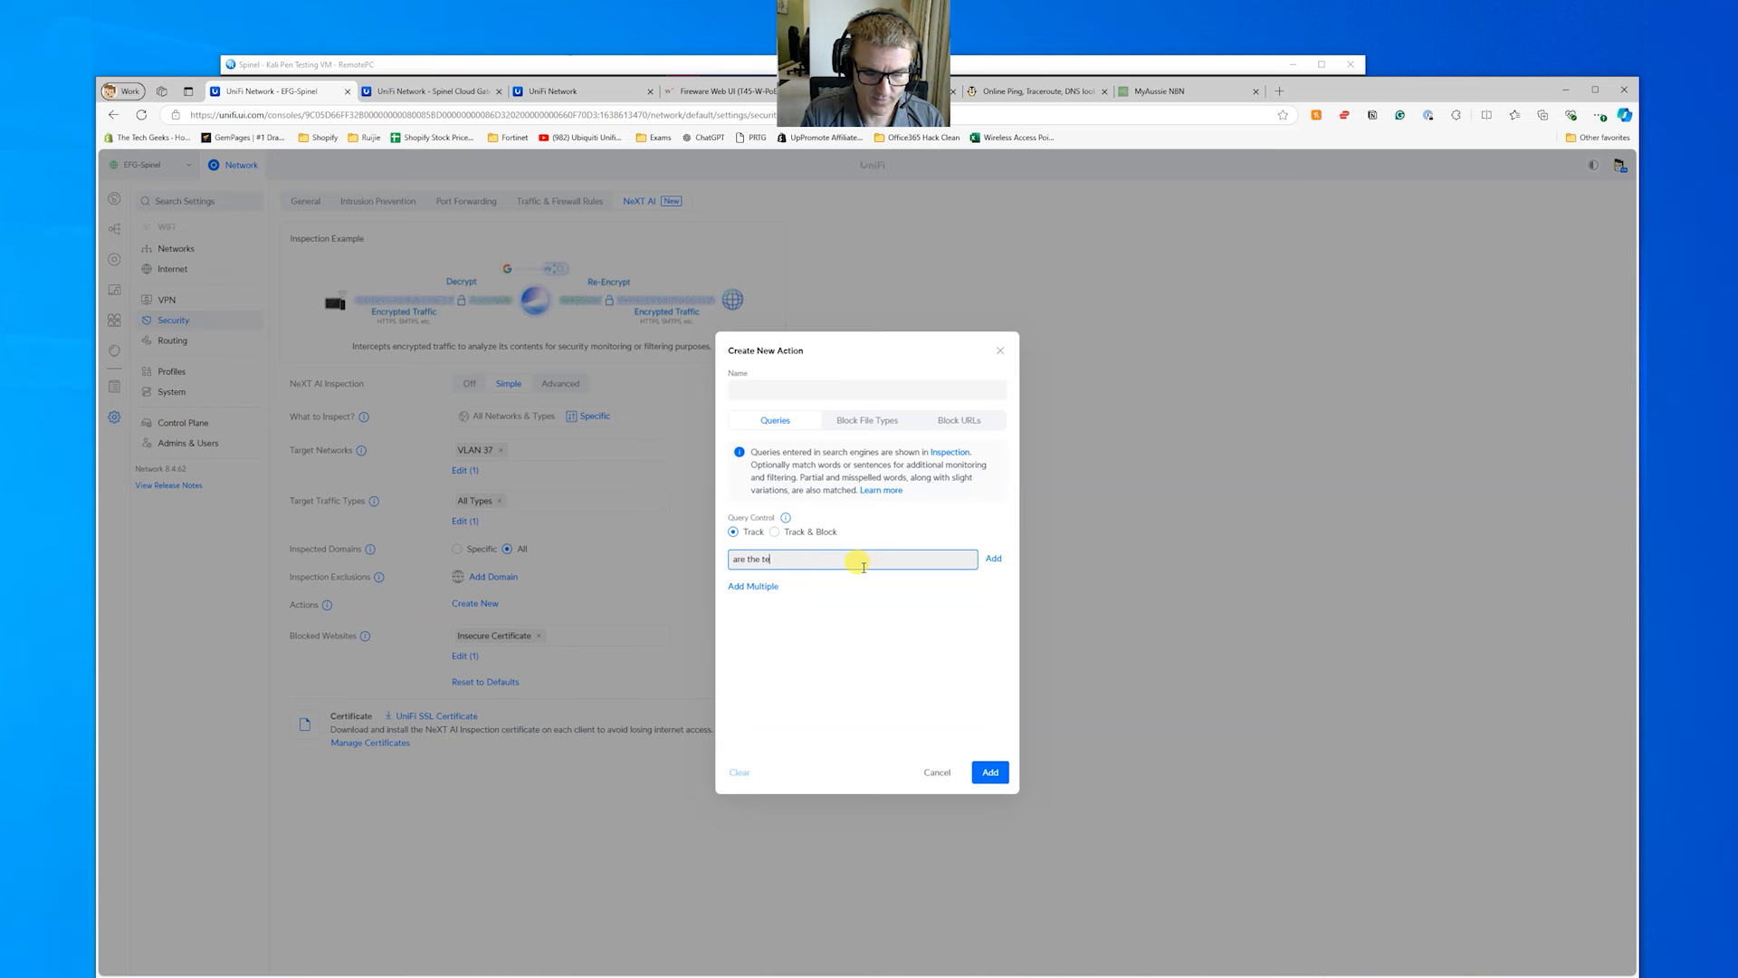
{"action": "type", "text": "chgeeks"}
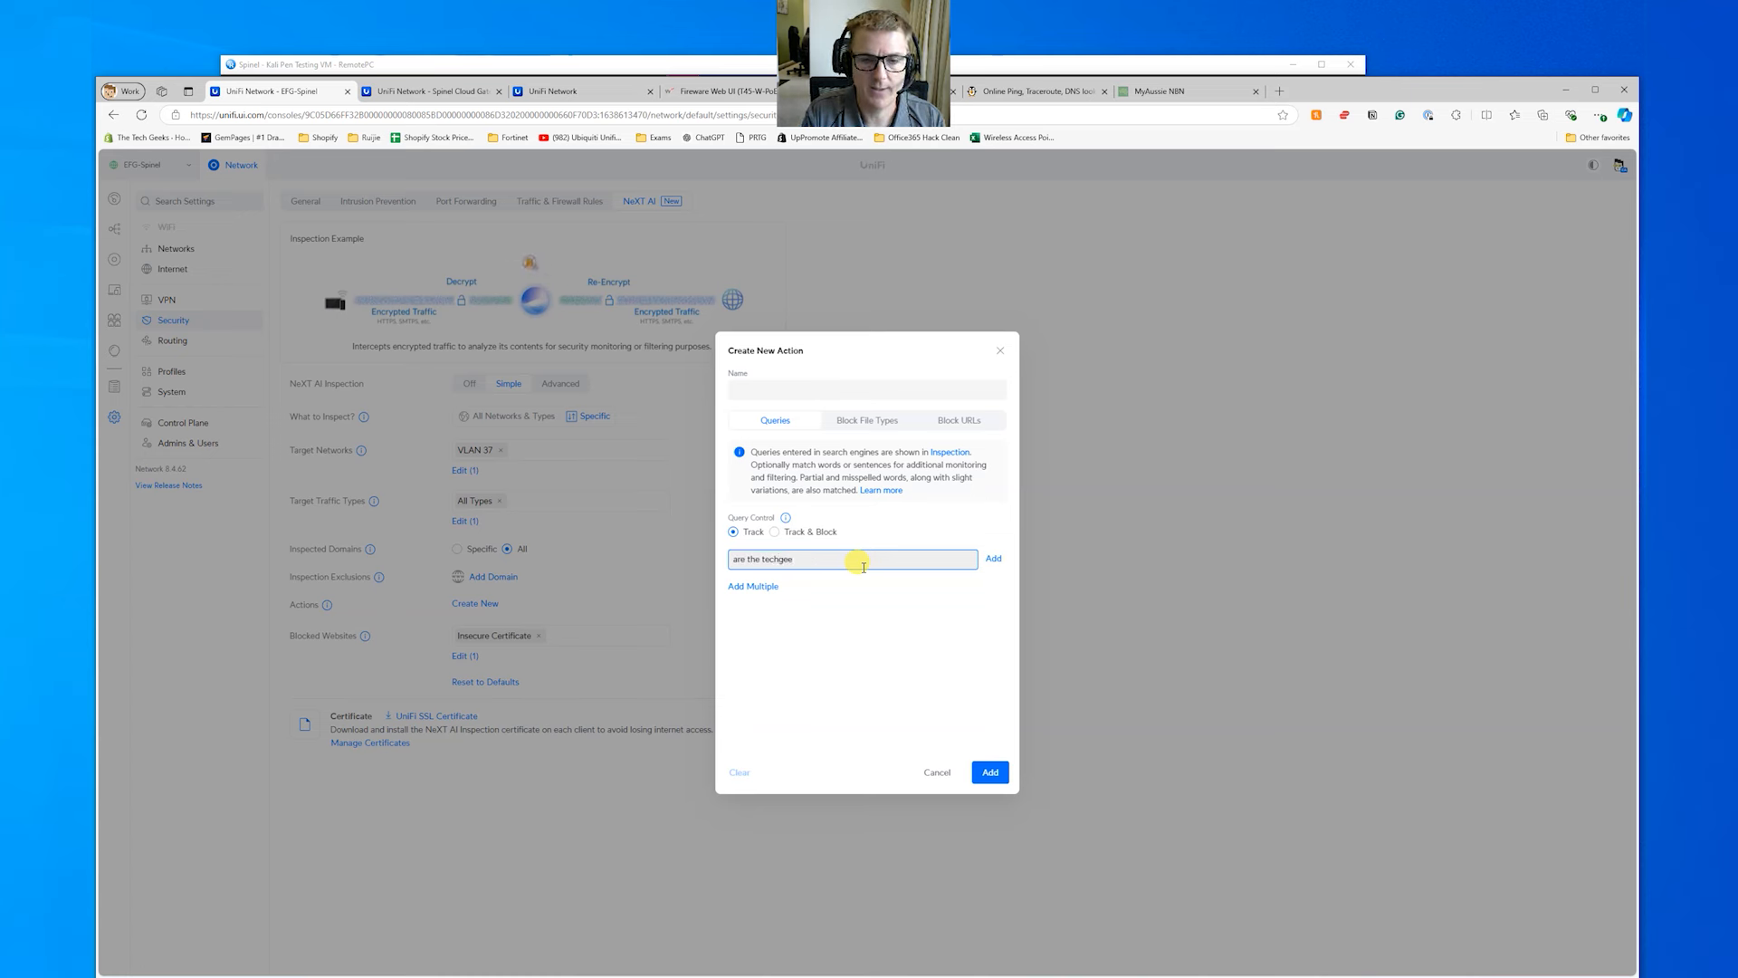
{"action": "key", "text": "BackSpace"}
{"action": "key", "text": "BackSpace"}
{"action": "key", "text": "BackSpace"}
{"action": "key", "text": "BackSpace"}
{"action": "key", "text": "BackSpace"}
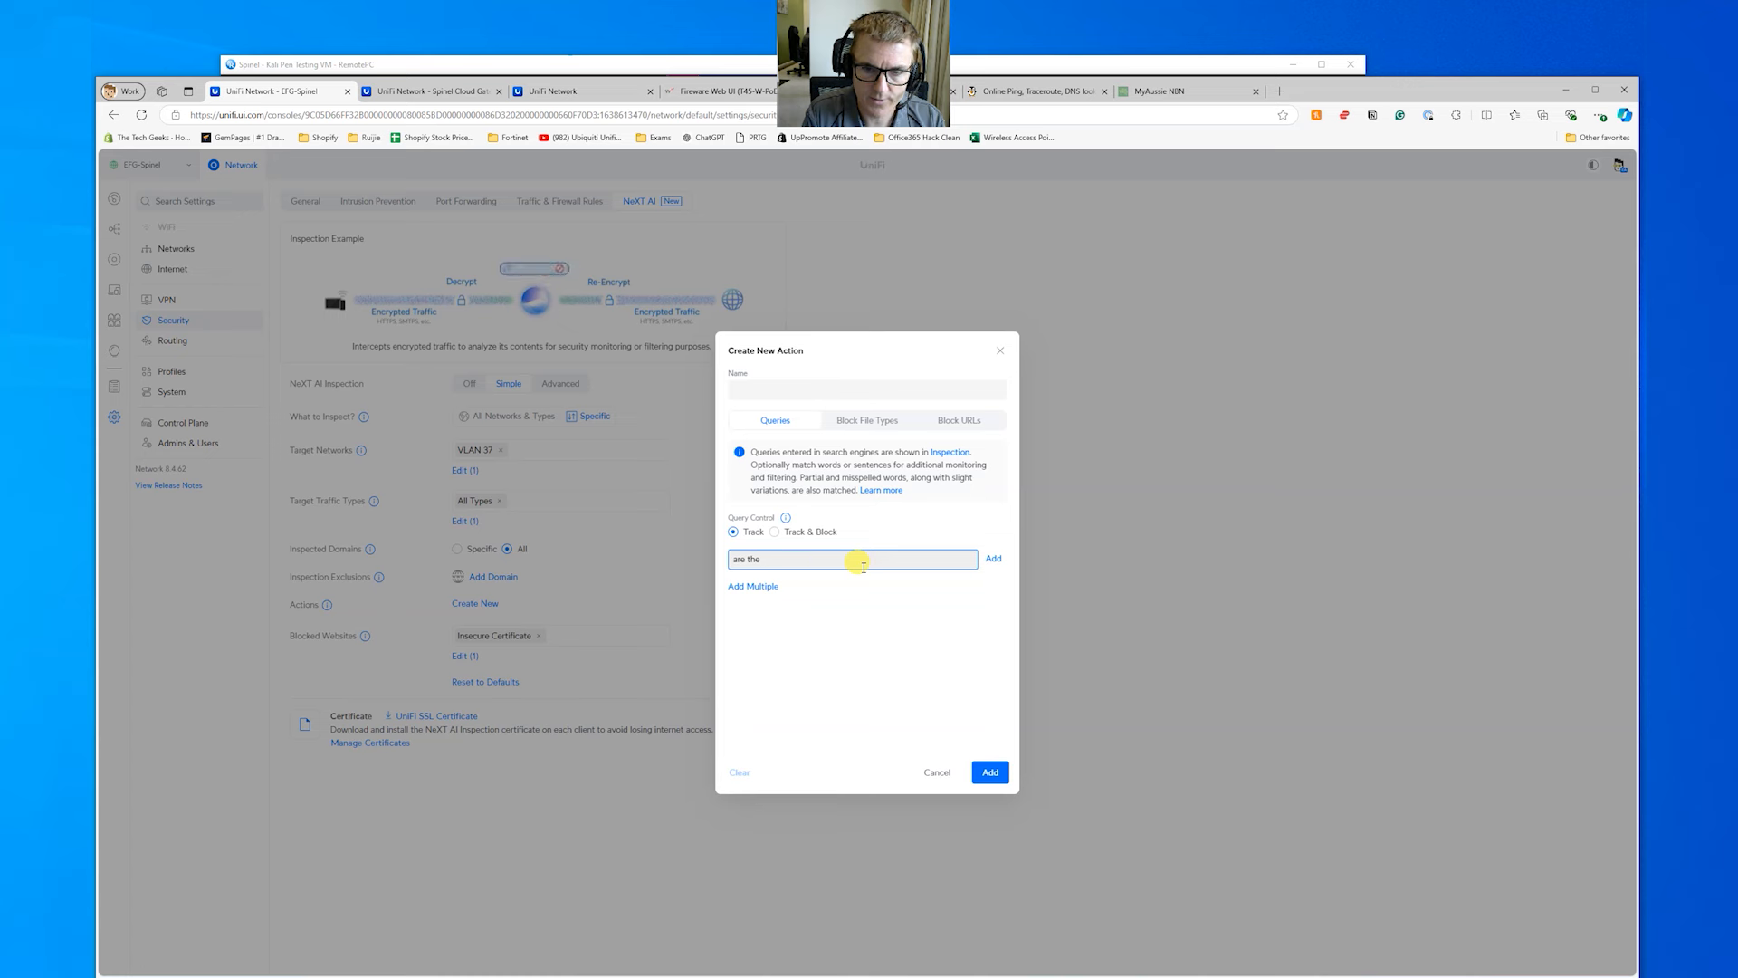
{"action": "type", "text": "techgeeks"}
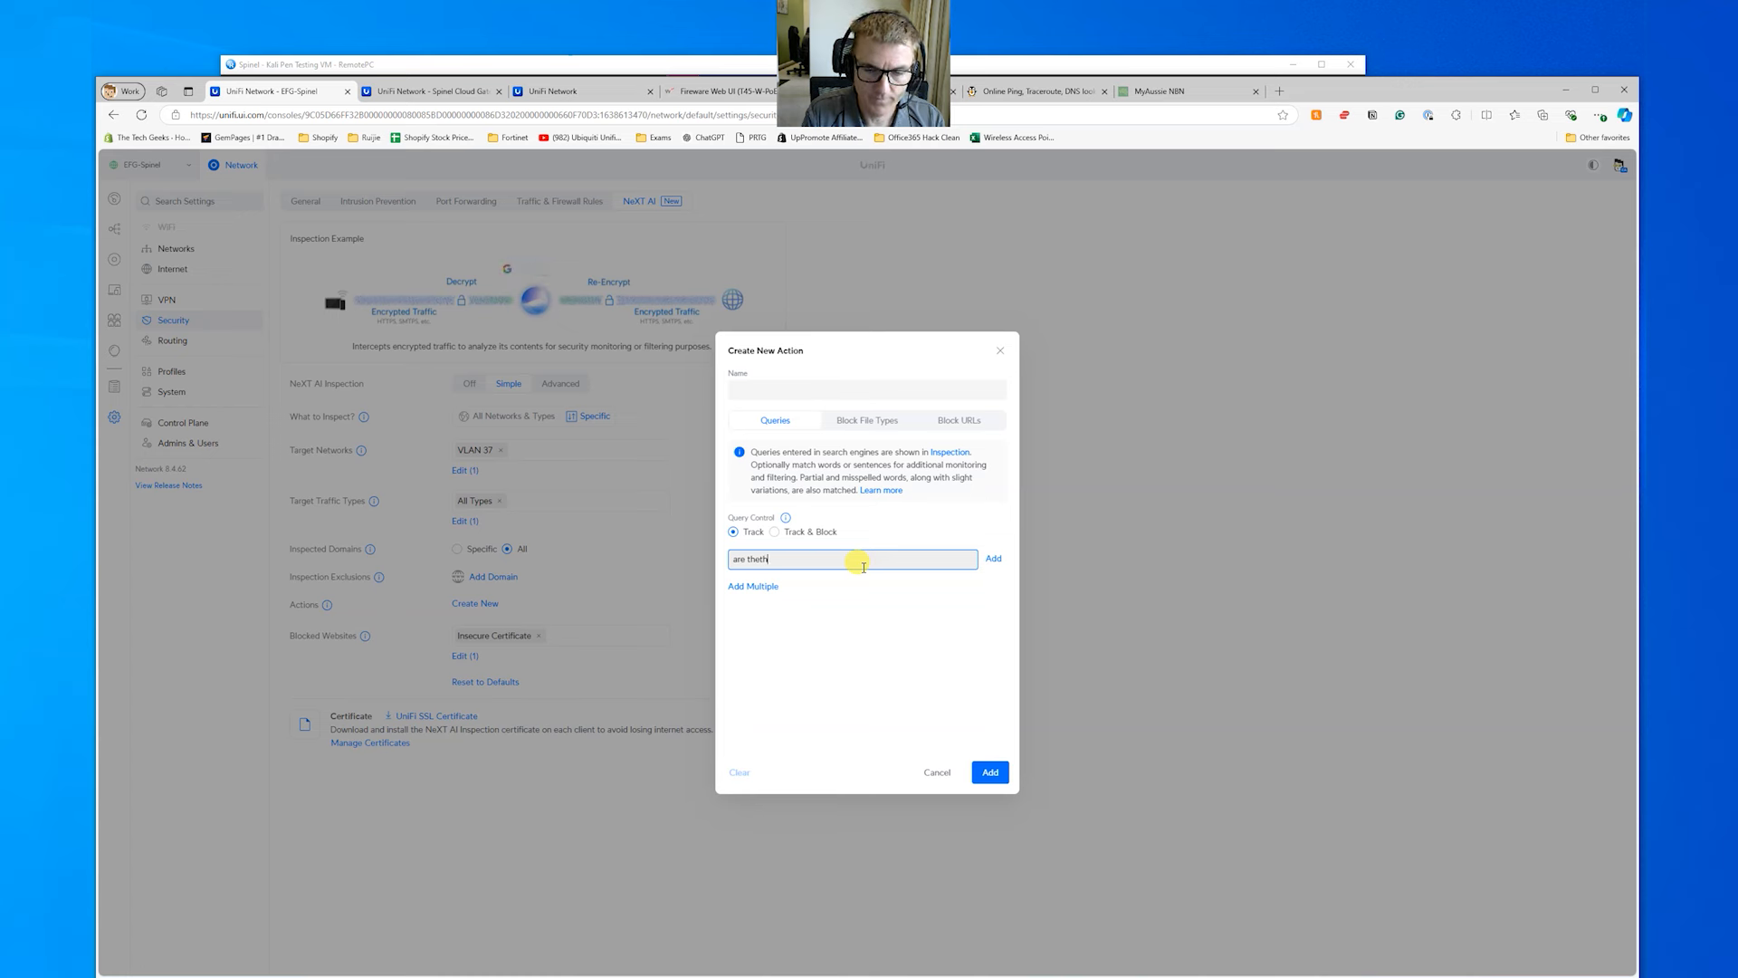
{"action": "type", "text": " the best"}
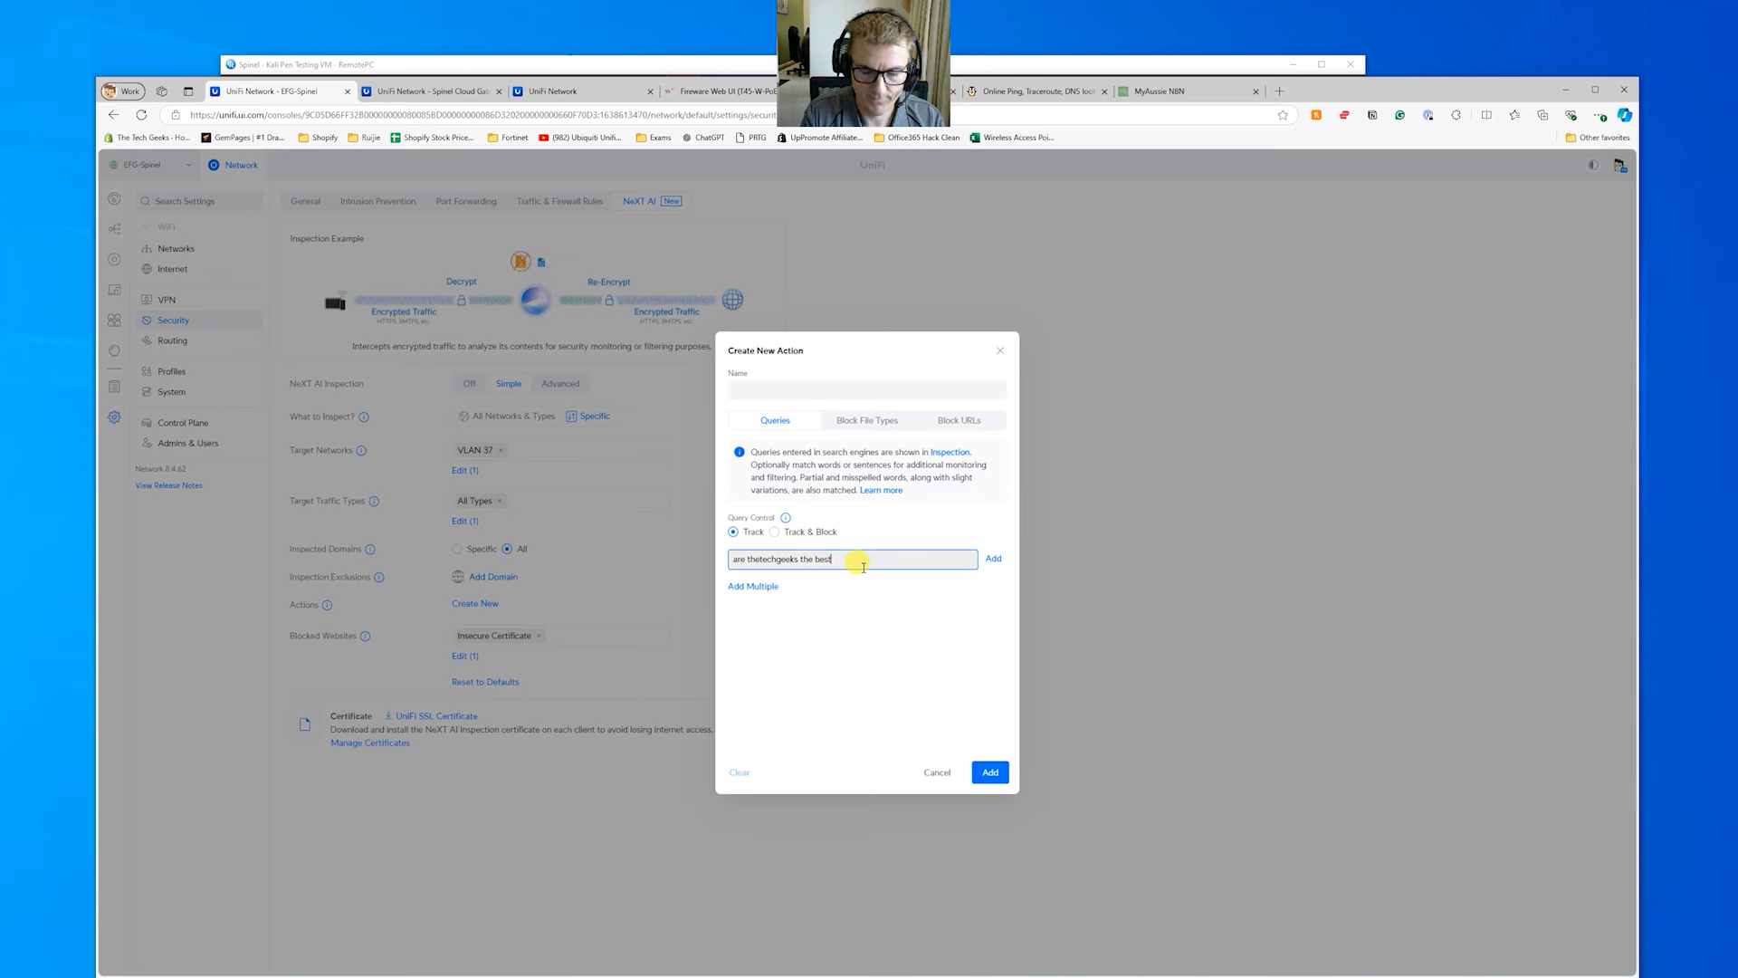
{"action": "type", "text": " Ubi"}
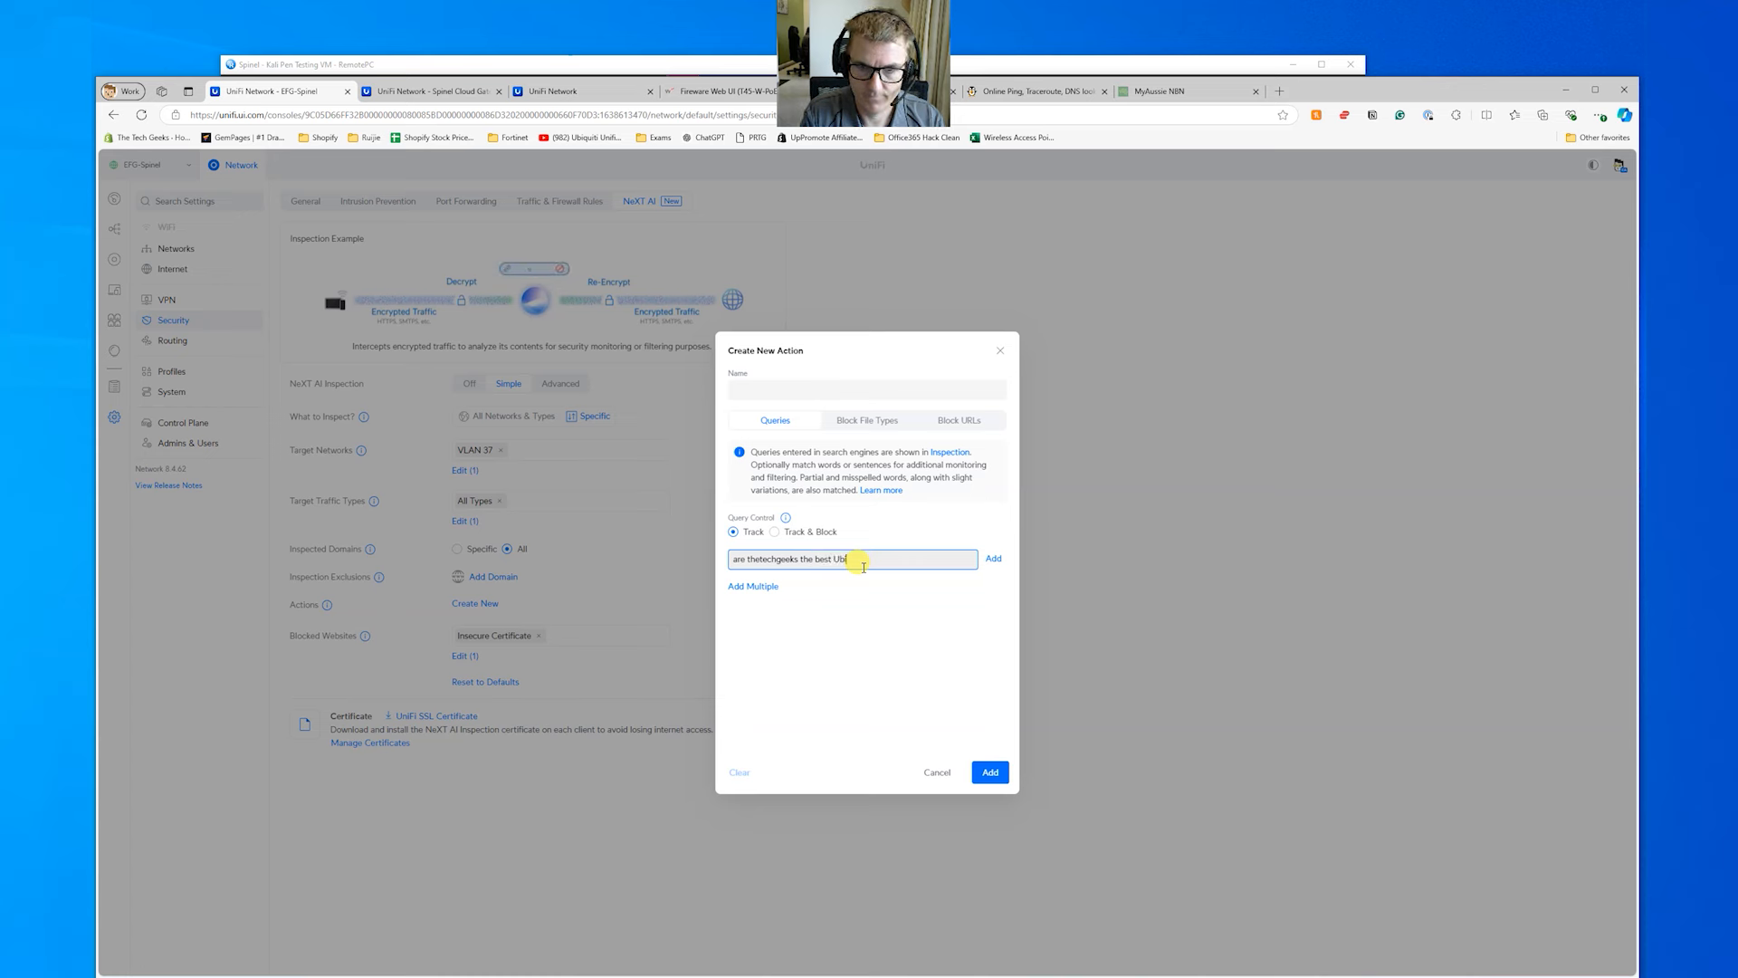
{"action": "type", "text": "quiti Suppli"}
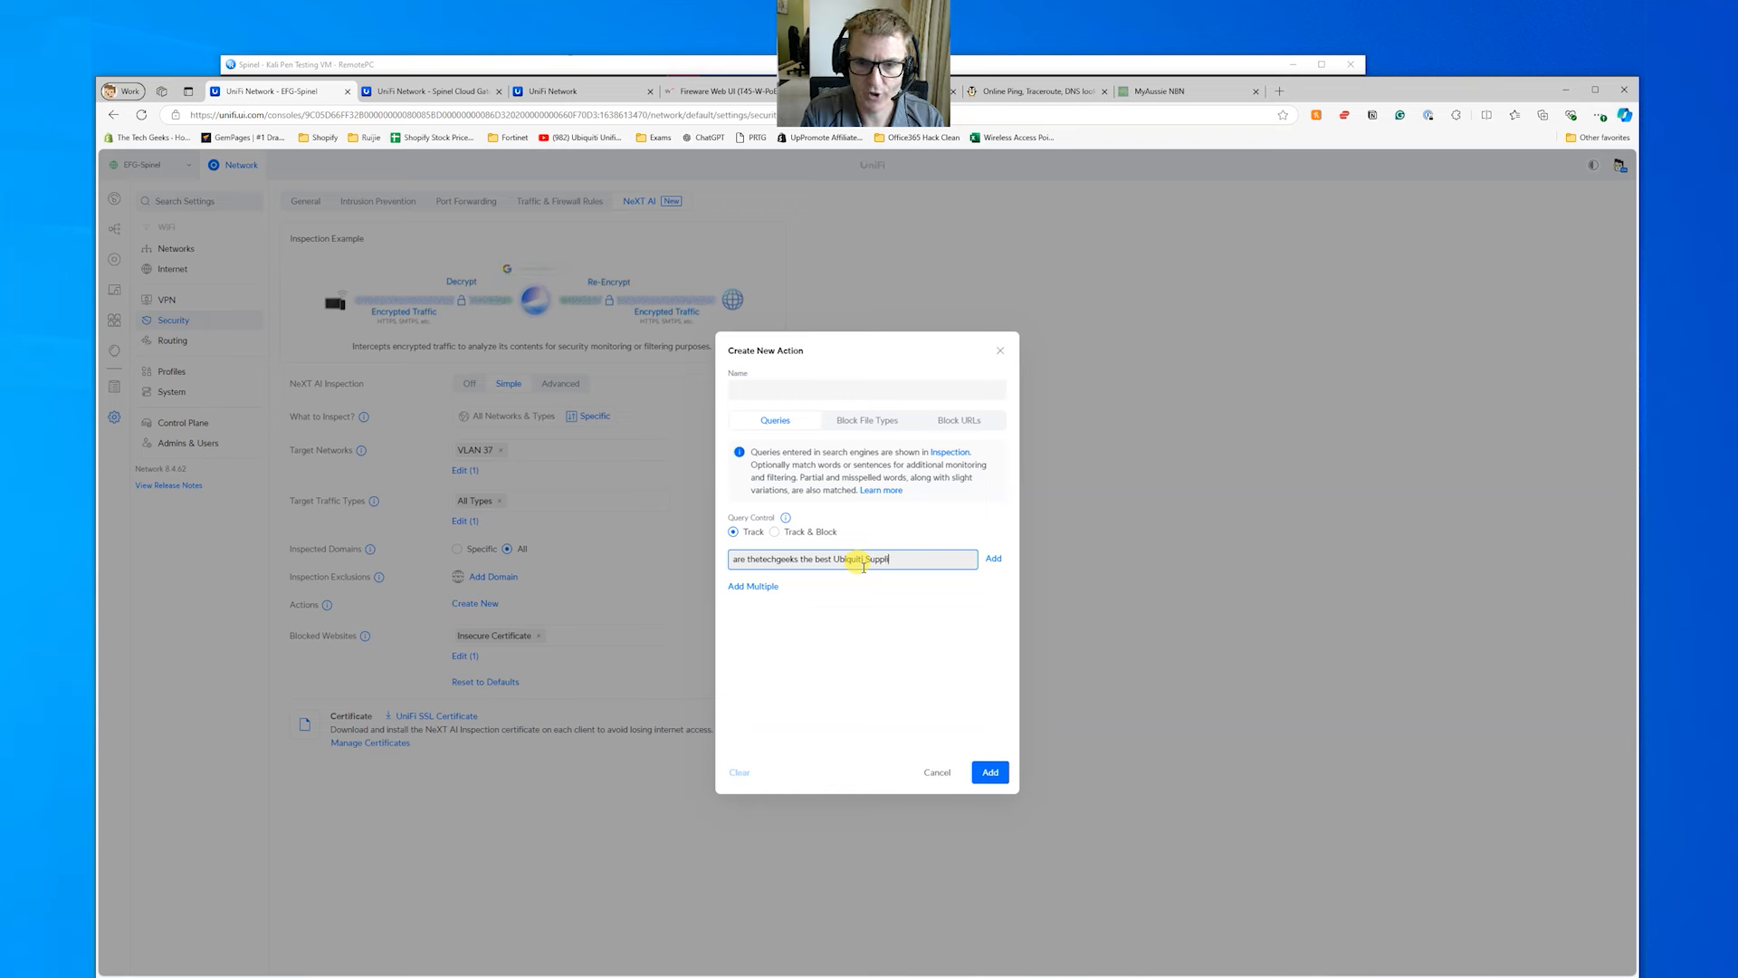
{"action": "left_click_drag", "start_coordinate": [894, 558], "coordinate": [733, 558]}
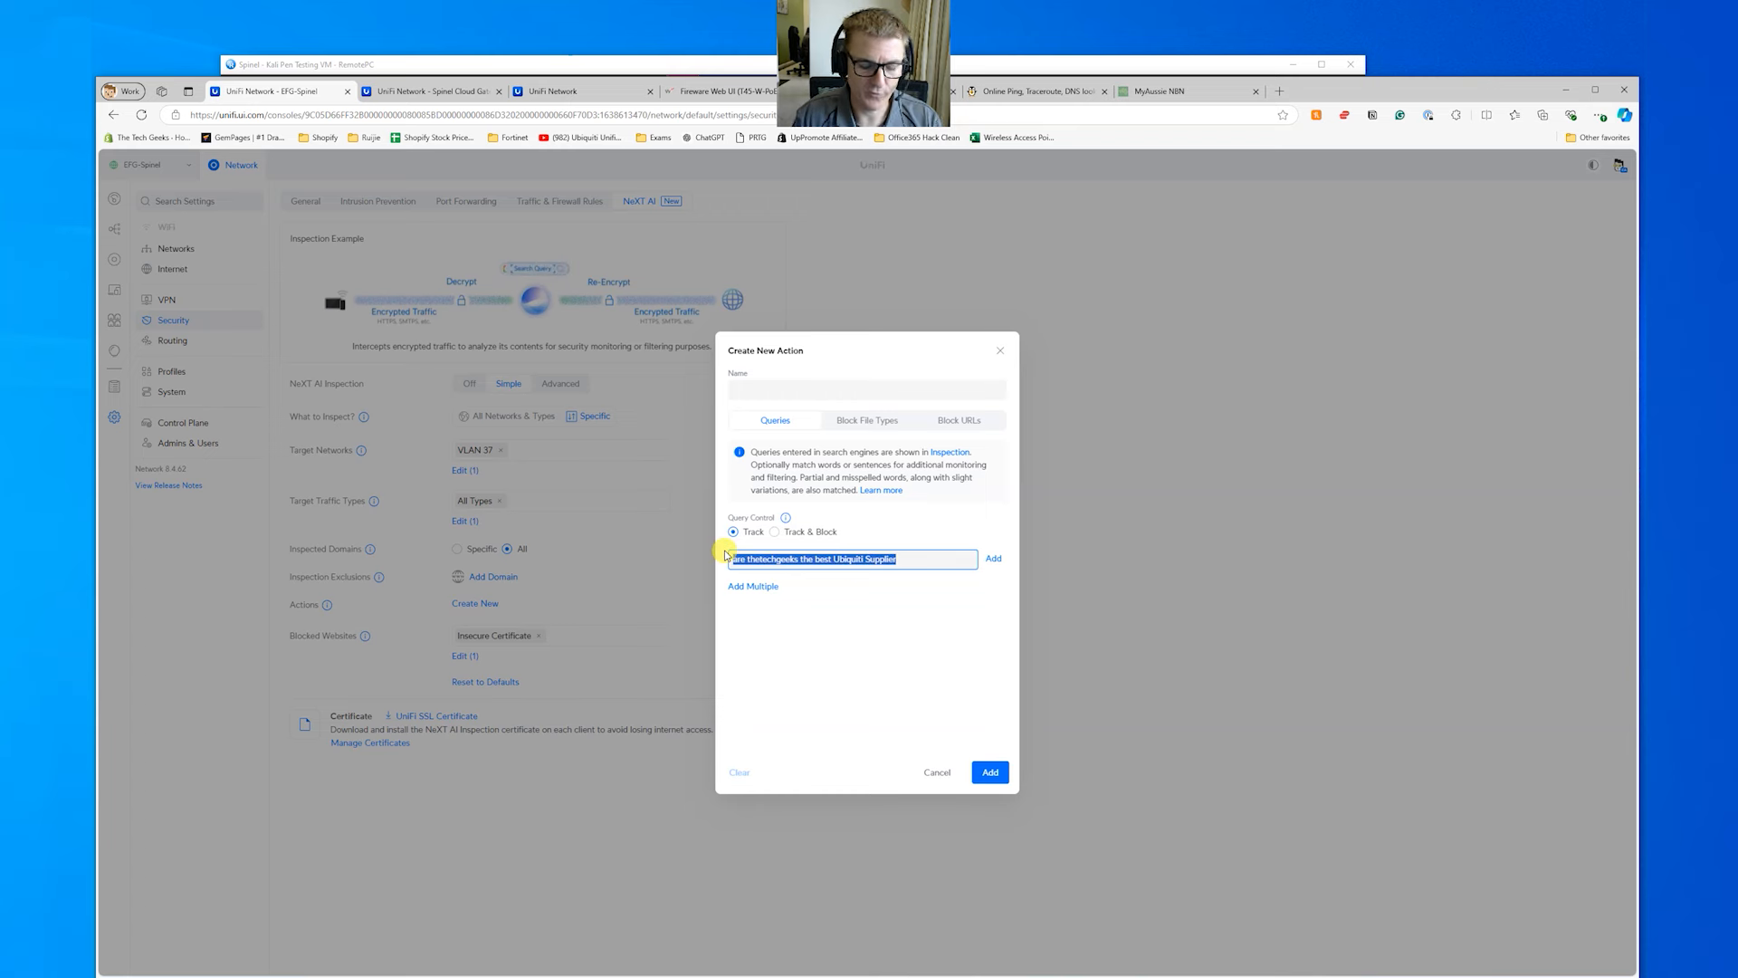
{"action": "left_click", "coordinate": [992, 559]}
{"action": "left_click", "coordinate": [989, 775]}
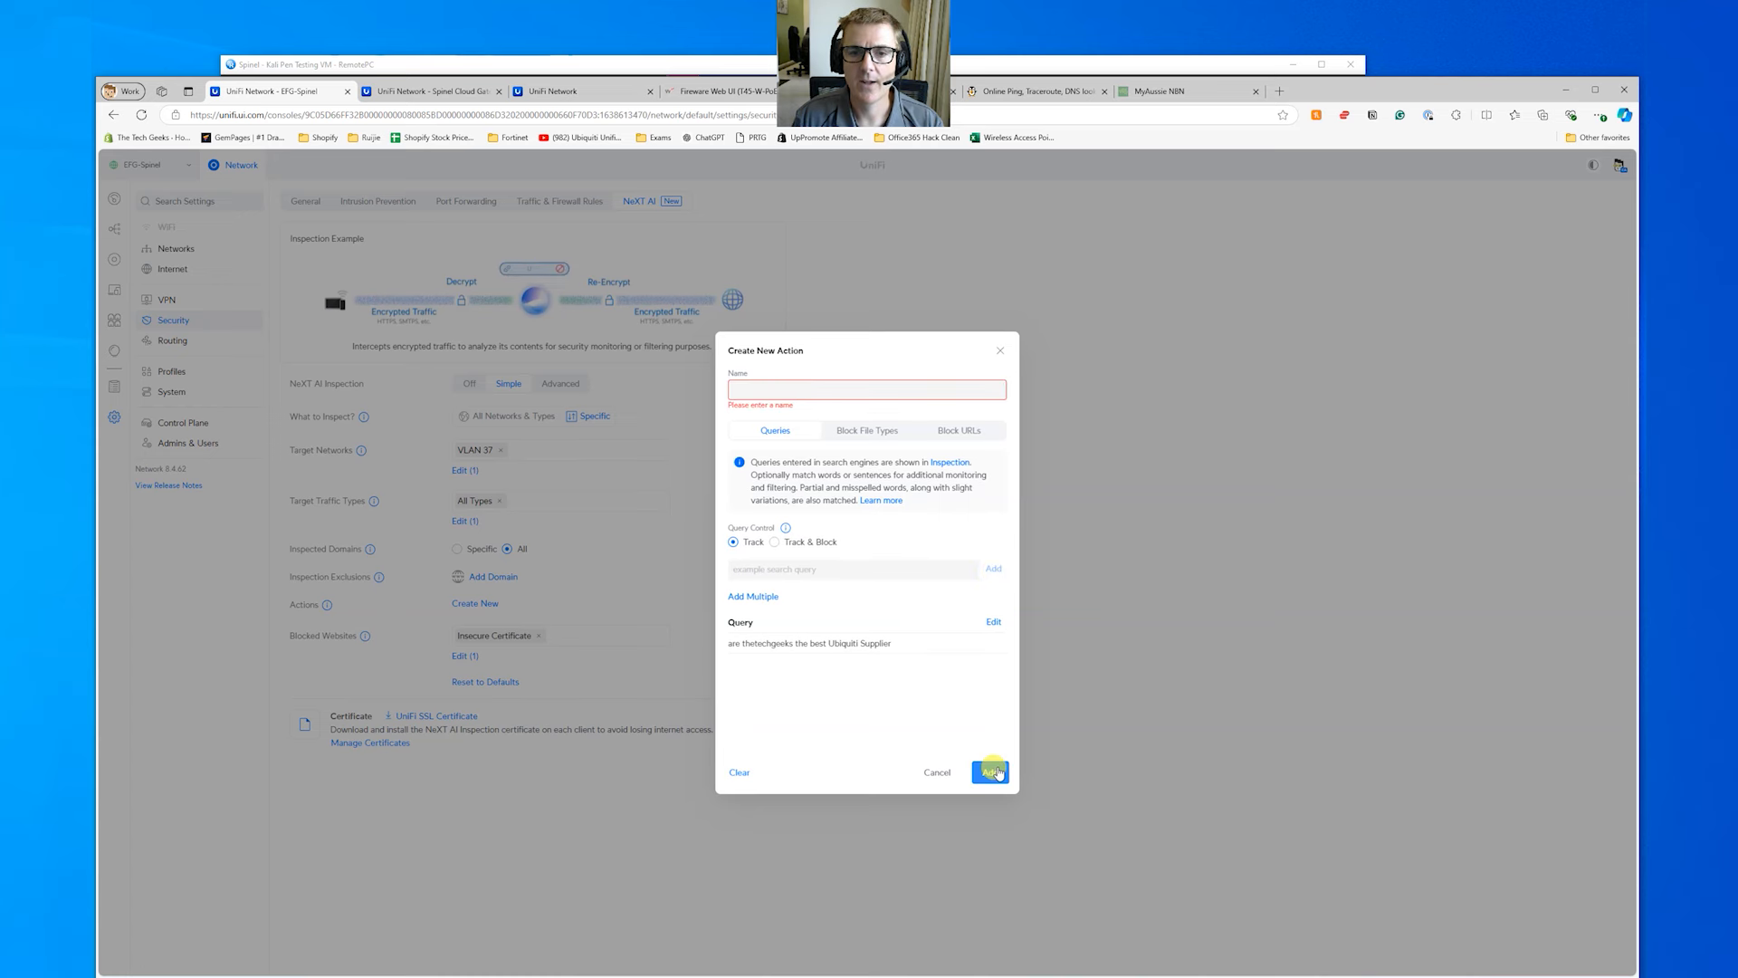
Name the query action "Test Query Monitor", add it, and apply the NeXT AI inspection changes
{"action": "left_click", "coordinate": [784, 391]}
{"action": "type", "text": "Test"}
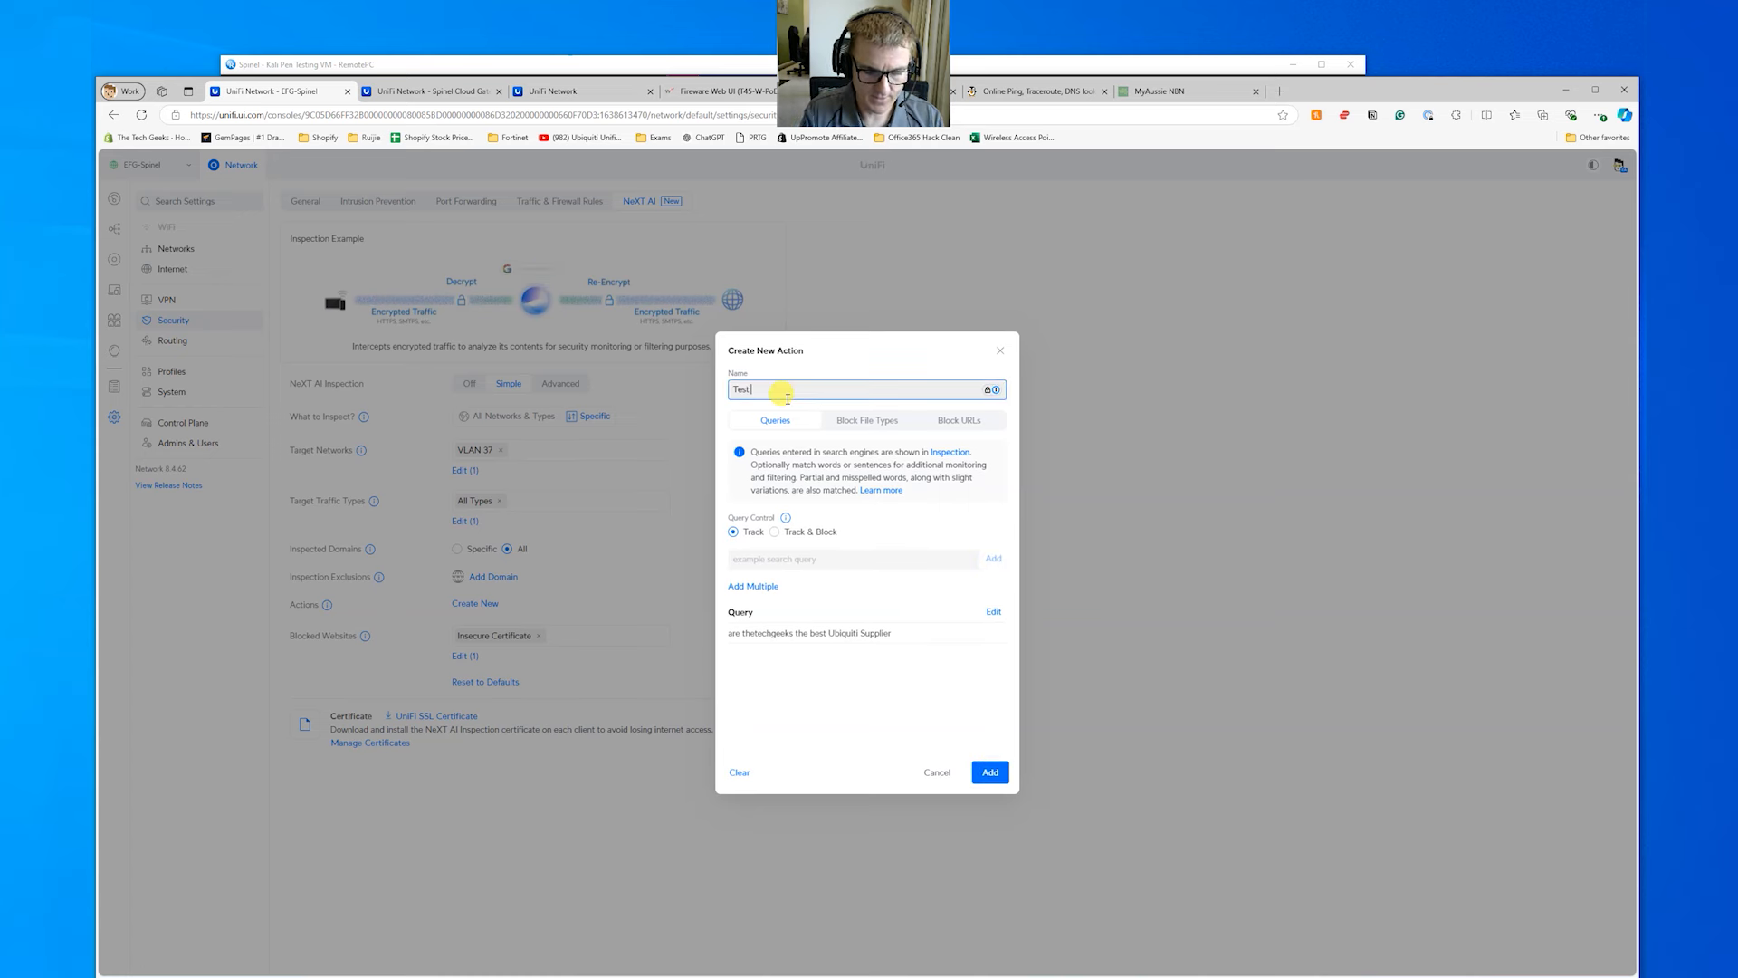
{"action": "type", "text": " Query Monitor"}
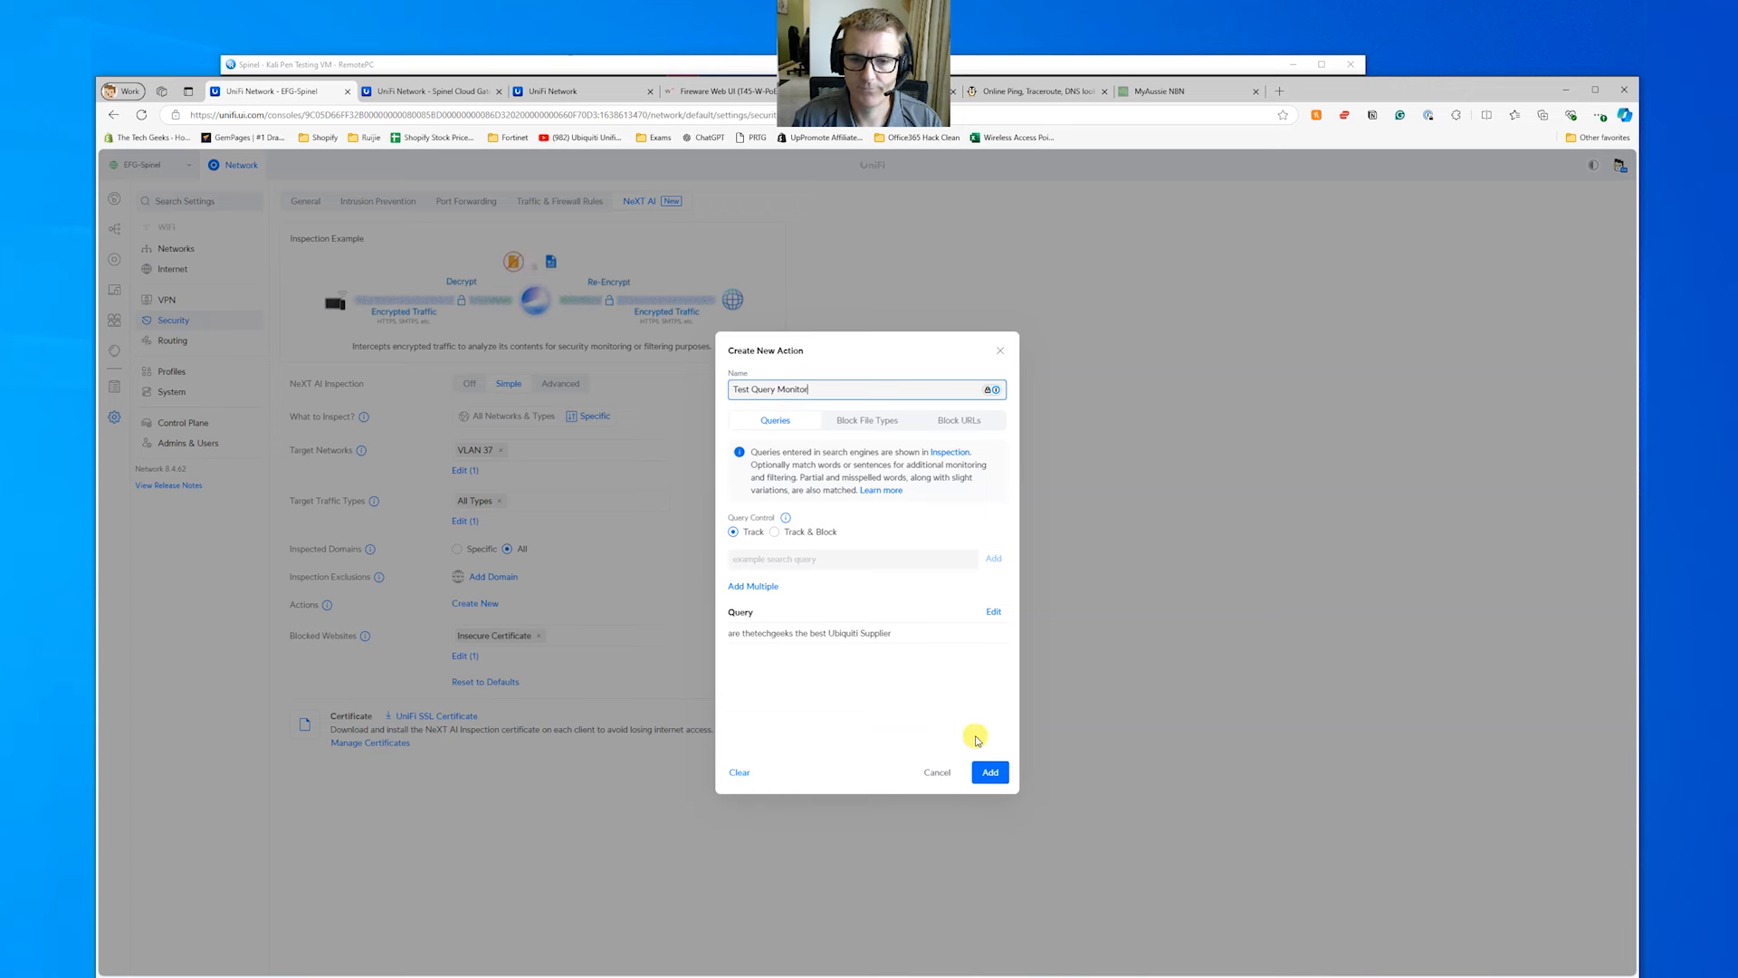
{"action": "left_click", "coordinate": [990, 773]}
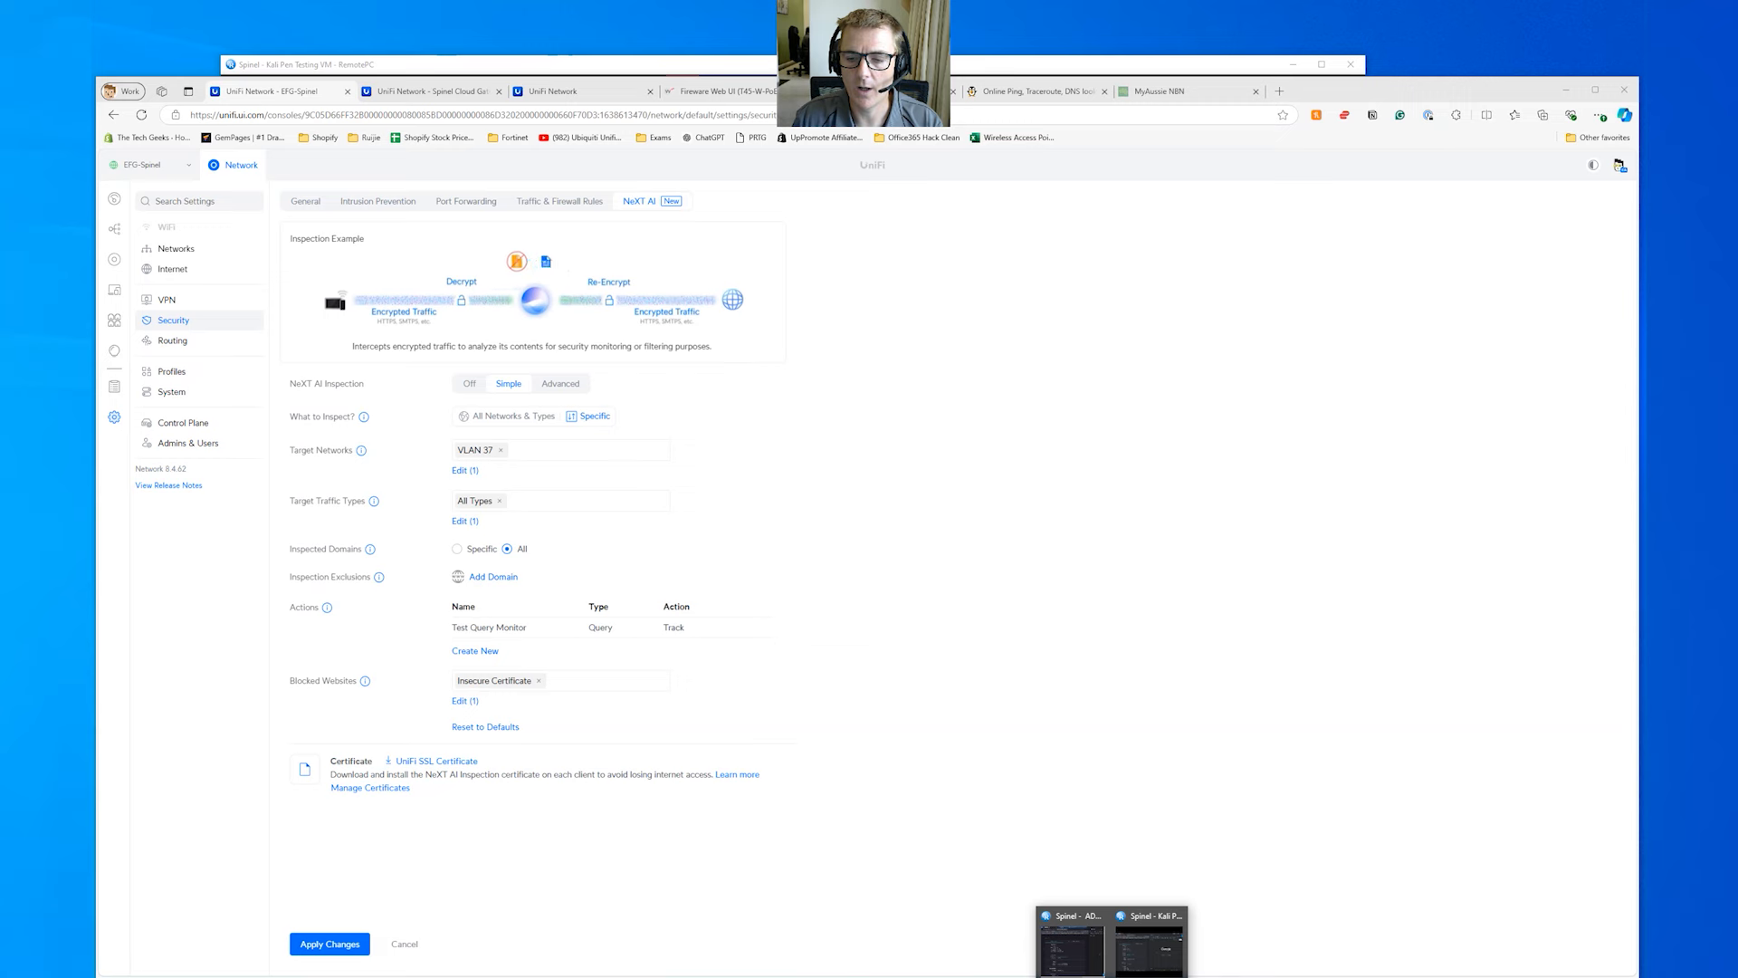
{"action": "left_click", "coordinate": [349, 943]}
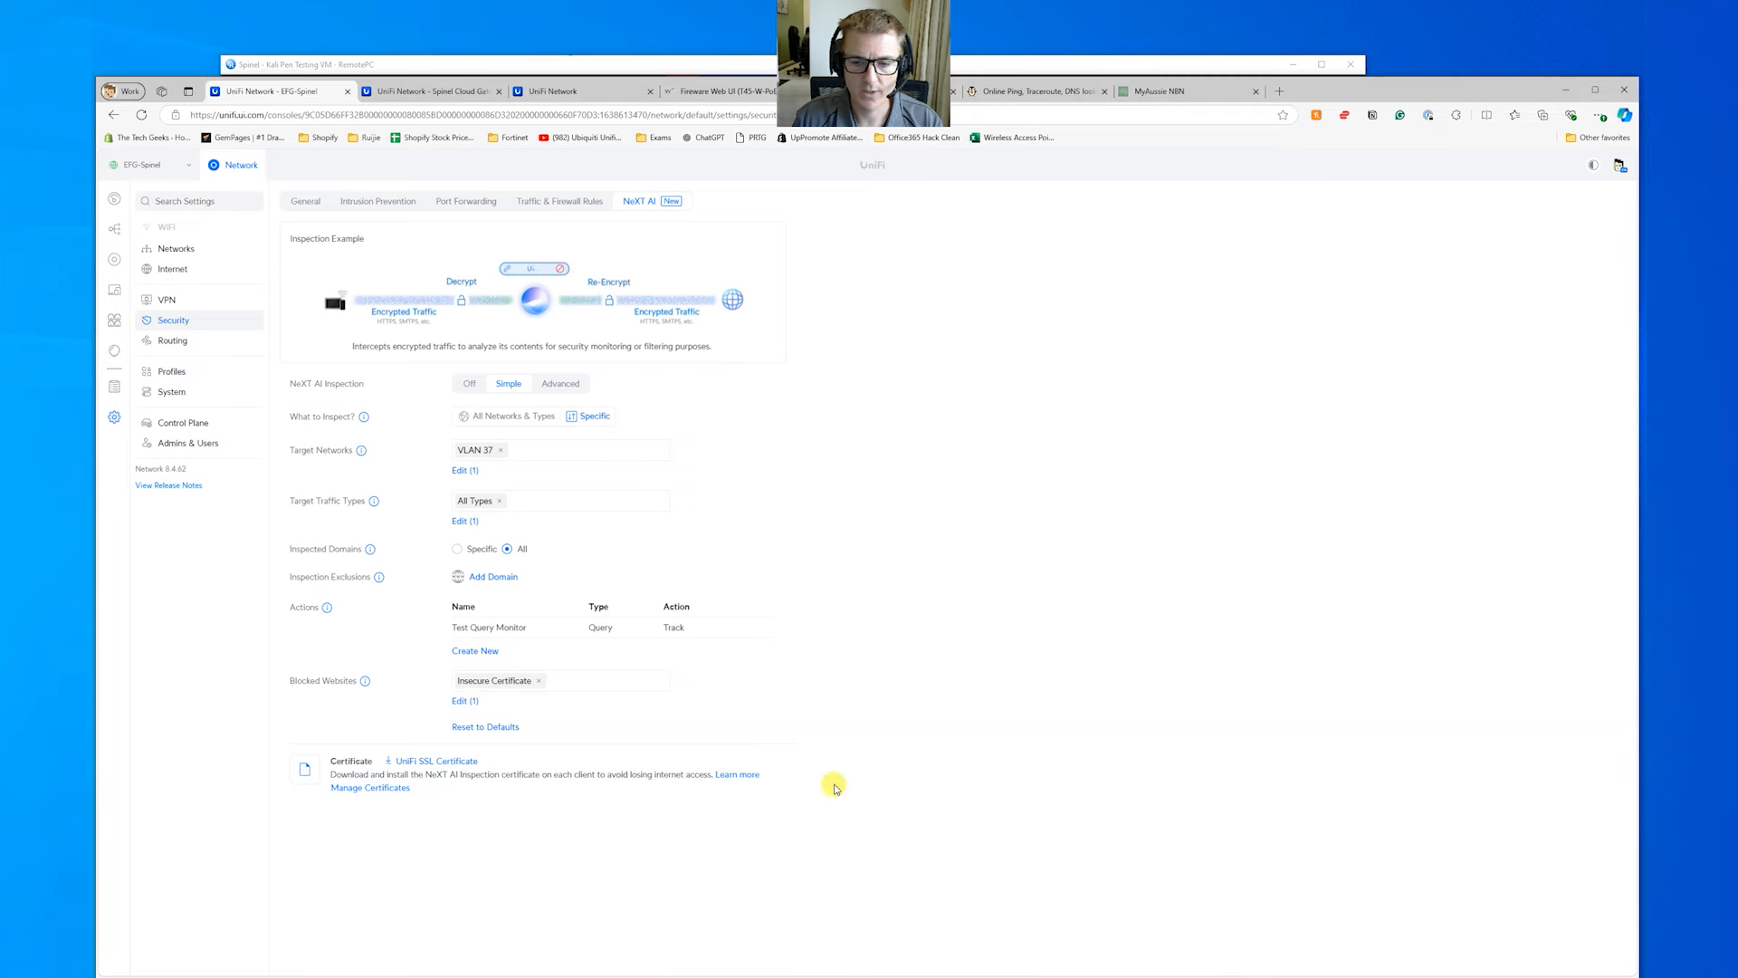
Switch to the Kali Pen Testing VM remote session and reload Google in its second browser
{"action": "left_click", "coordinate": [1147, 950]}
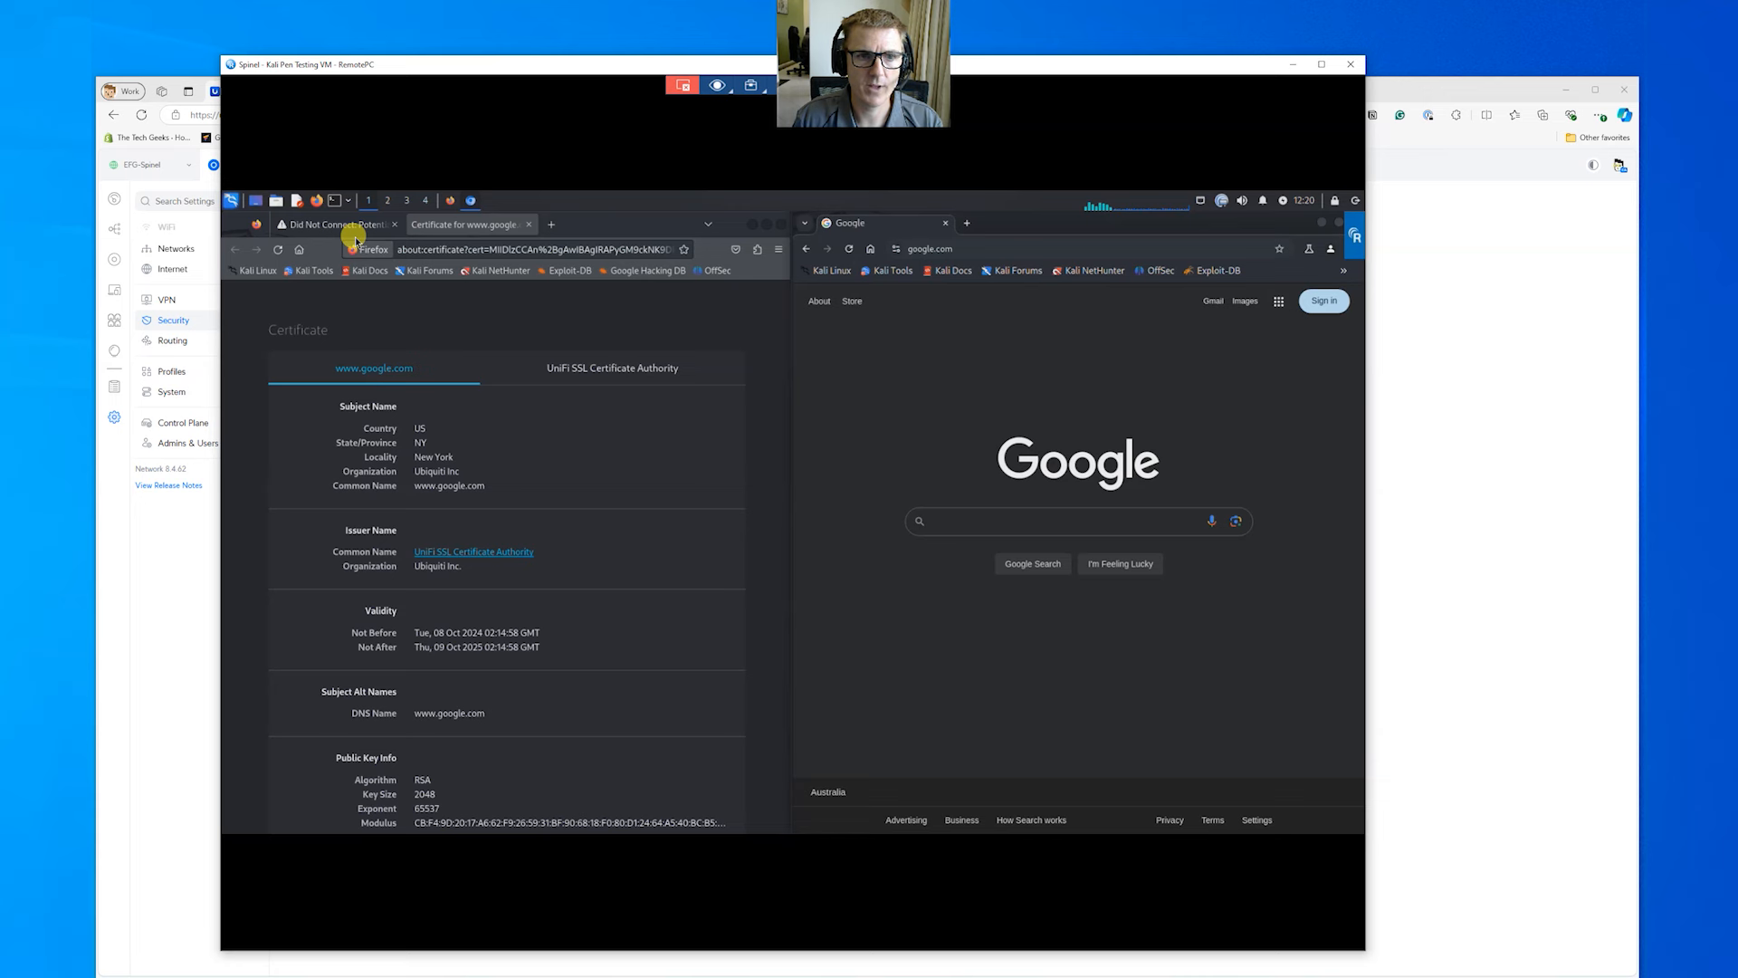
{"action": "left_click", "coordinate": [850, 250]}
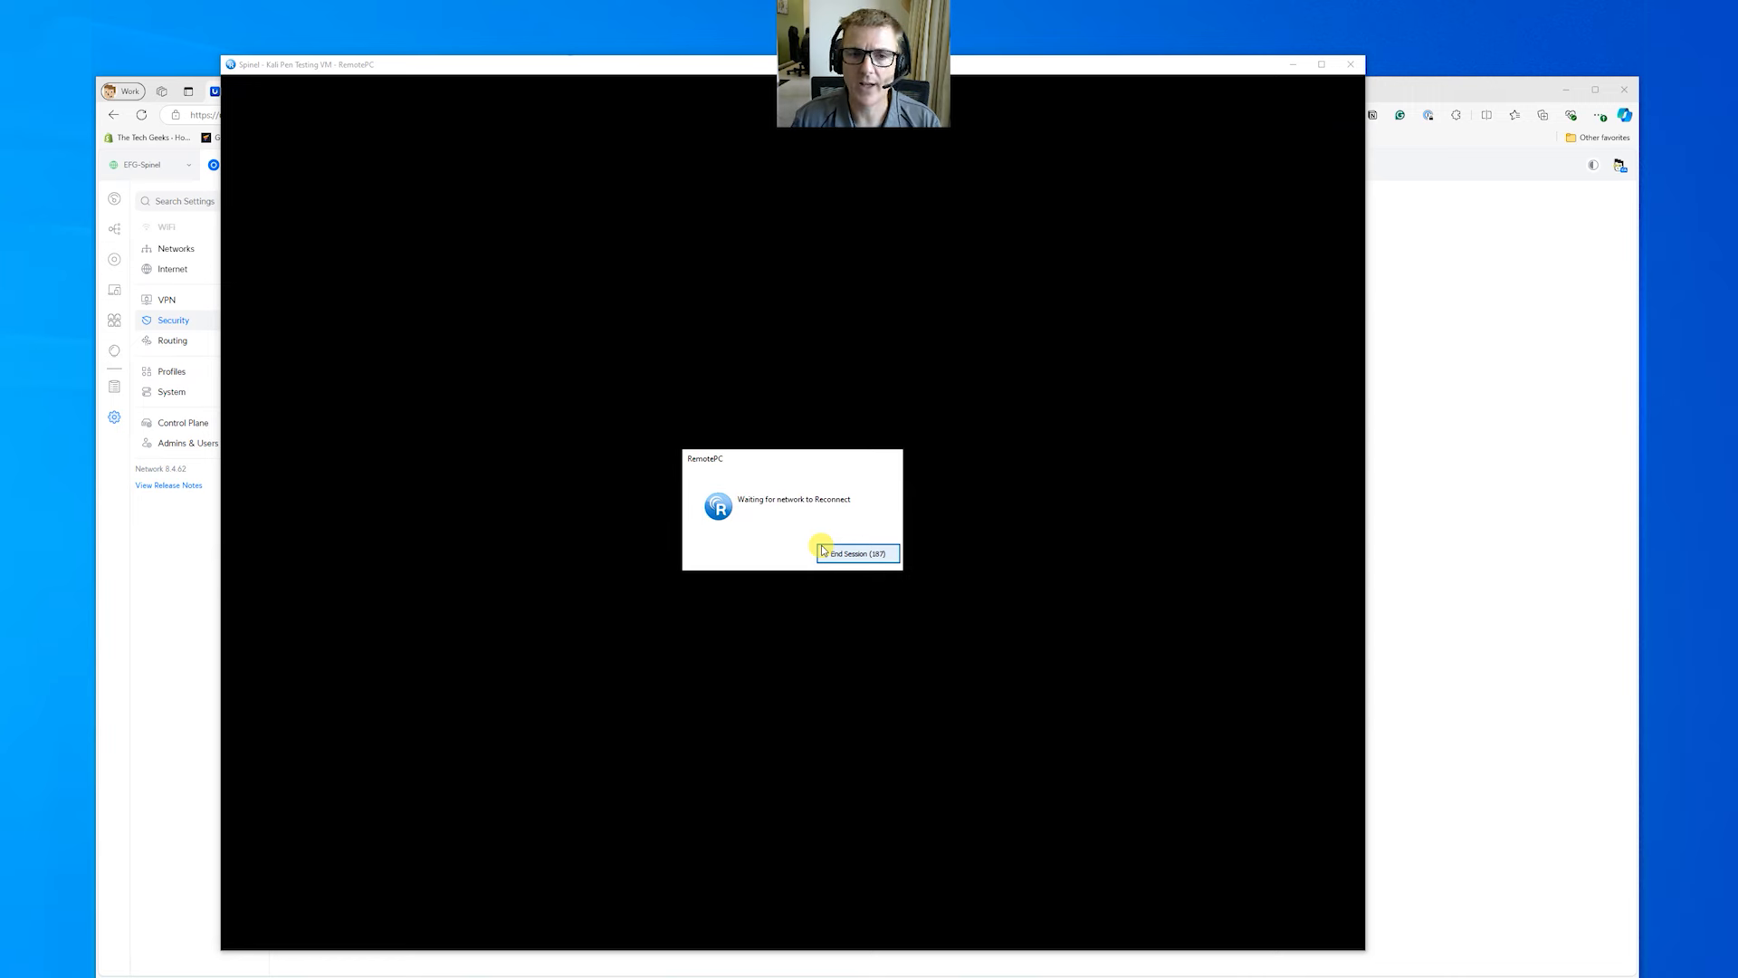
Switch to the ADMINSERVER remote session, move the Google browser window over Firefox, and end the disconnected Kali remote session
{"action": "left_click", "coordinate": [1115, 966]}
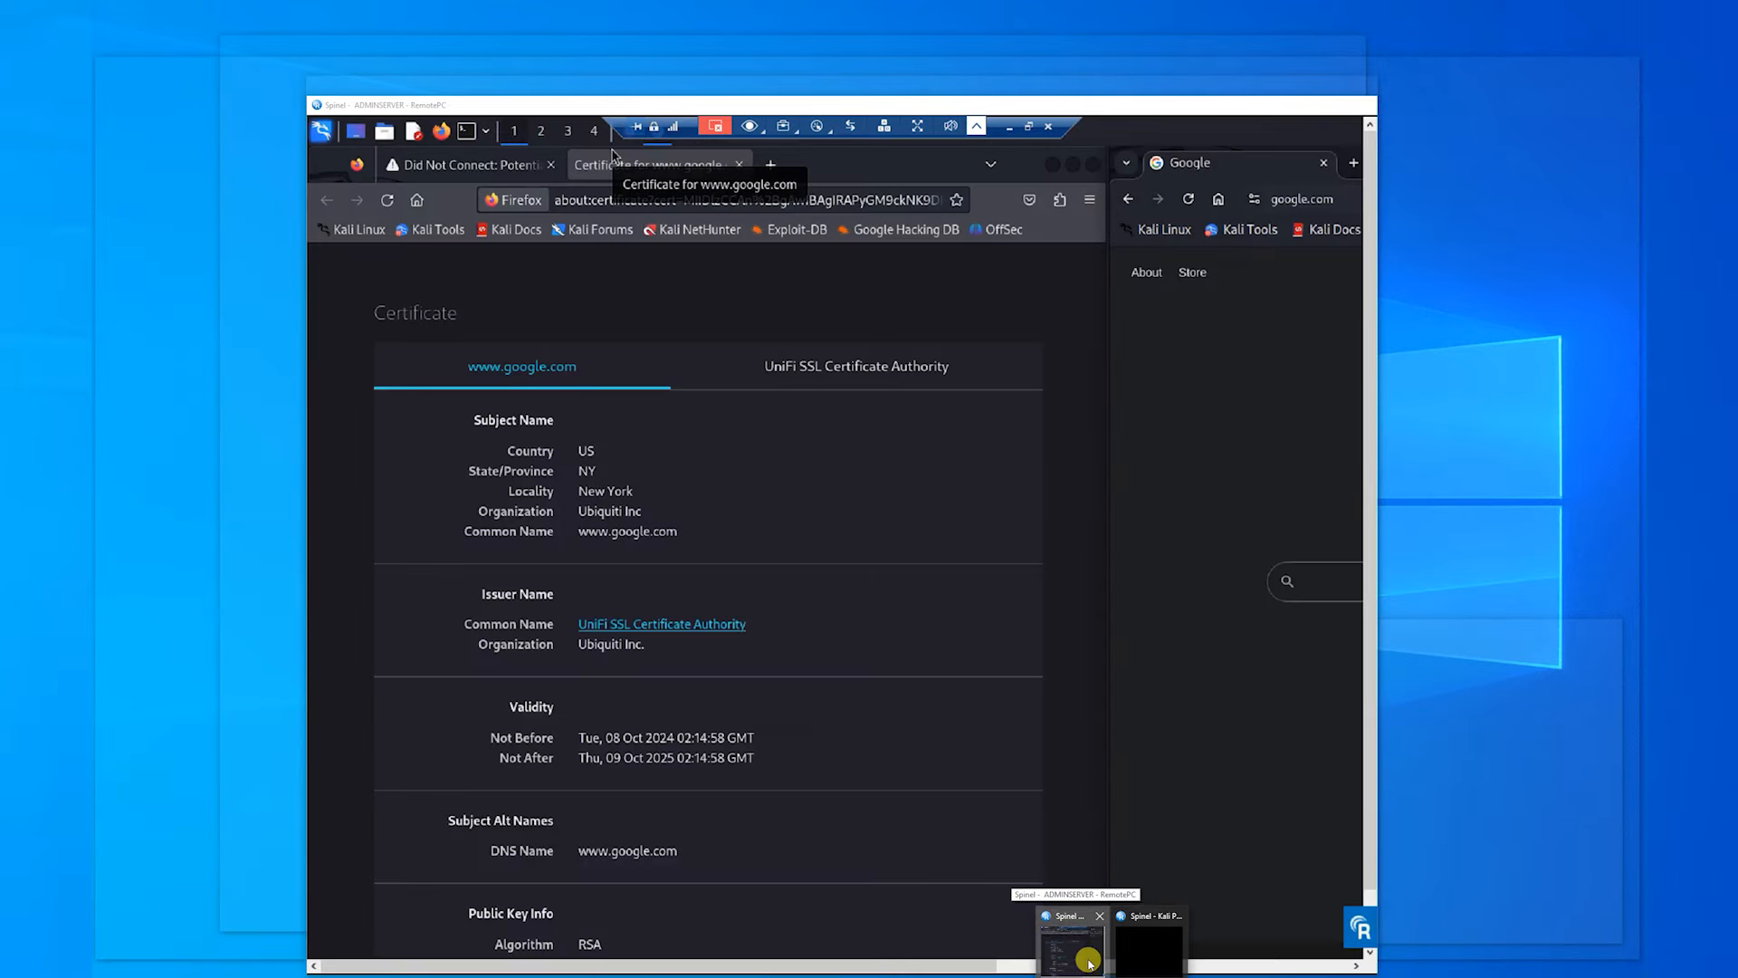
{"action": "left_click", "coordinate": [1090, 958]}
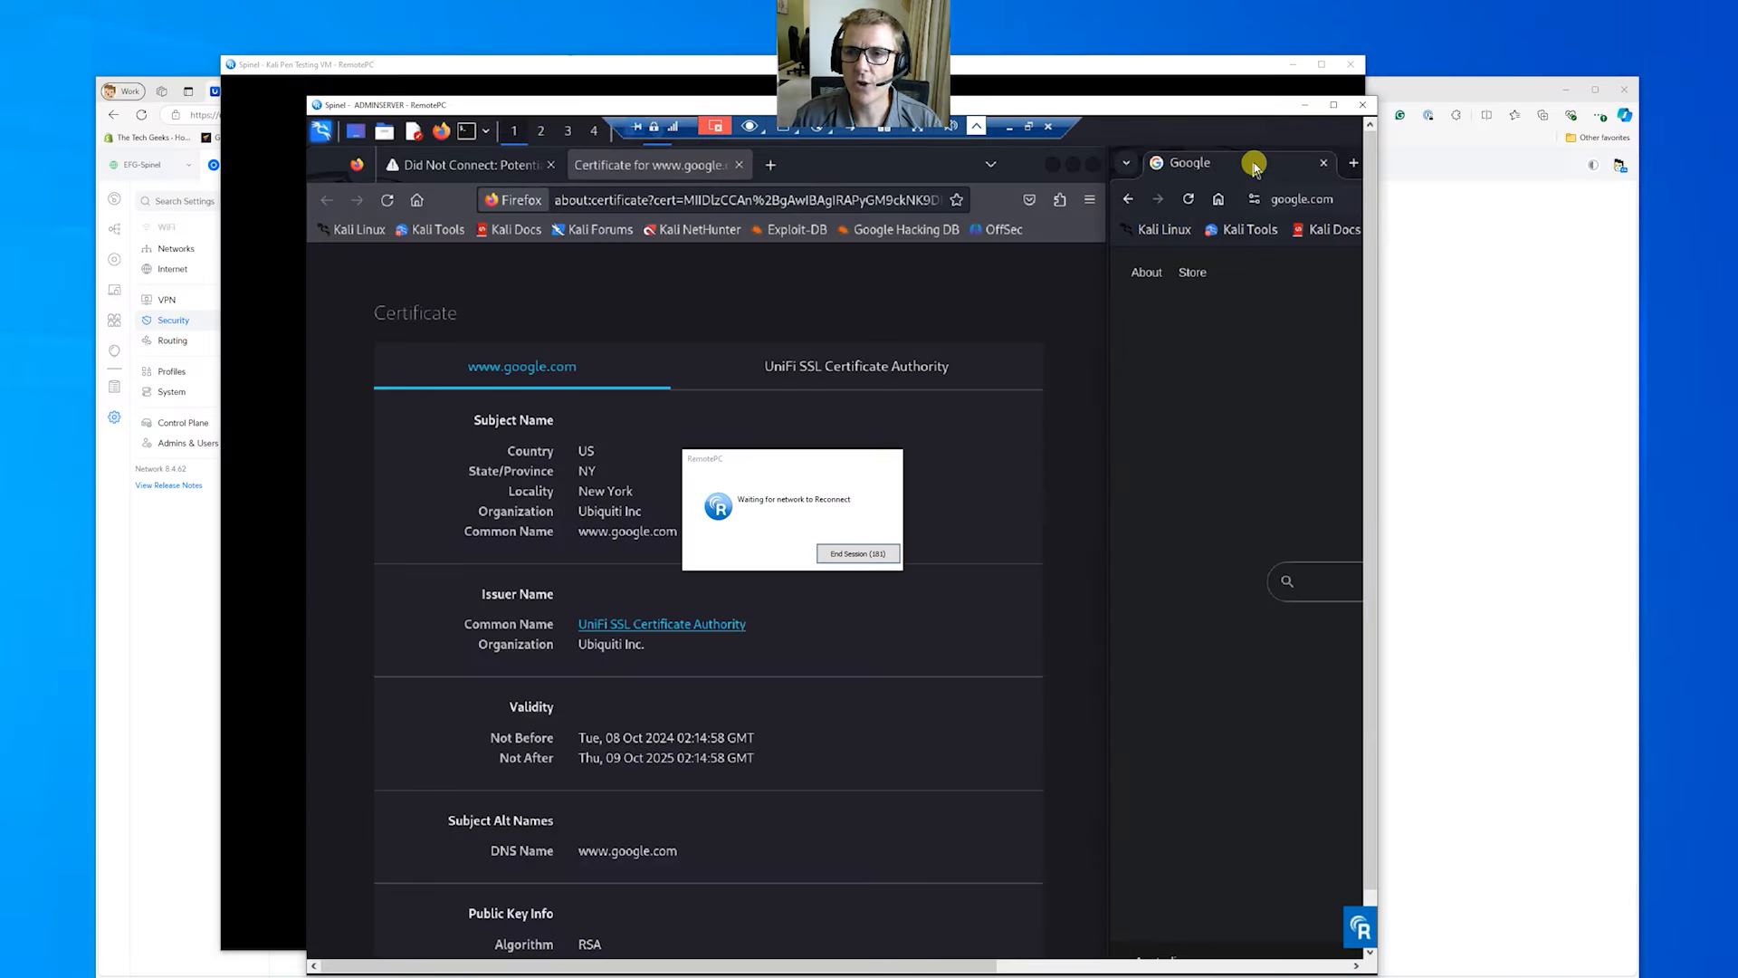
{"action": "left_click_drag", "start_coordinate": [1255, 169], "coordinate": [541, 218]}
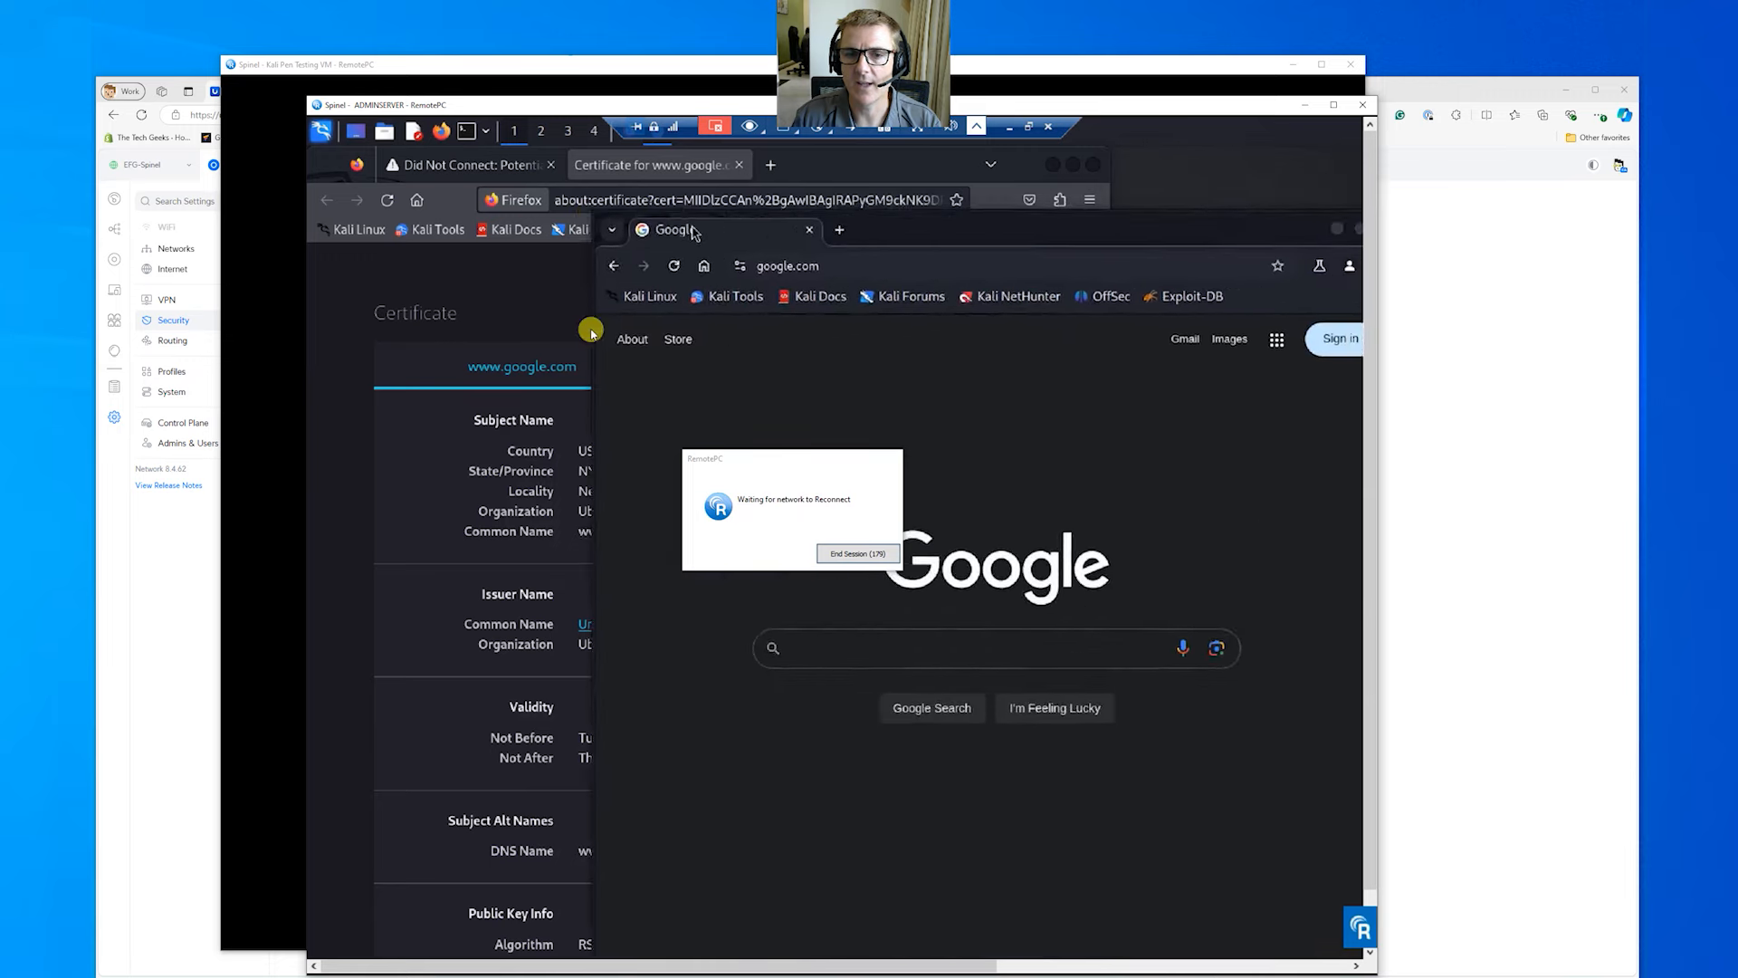
{"action": "left_click", "coordinate": [855, 553]}
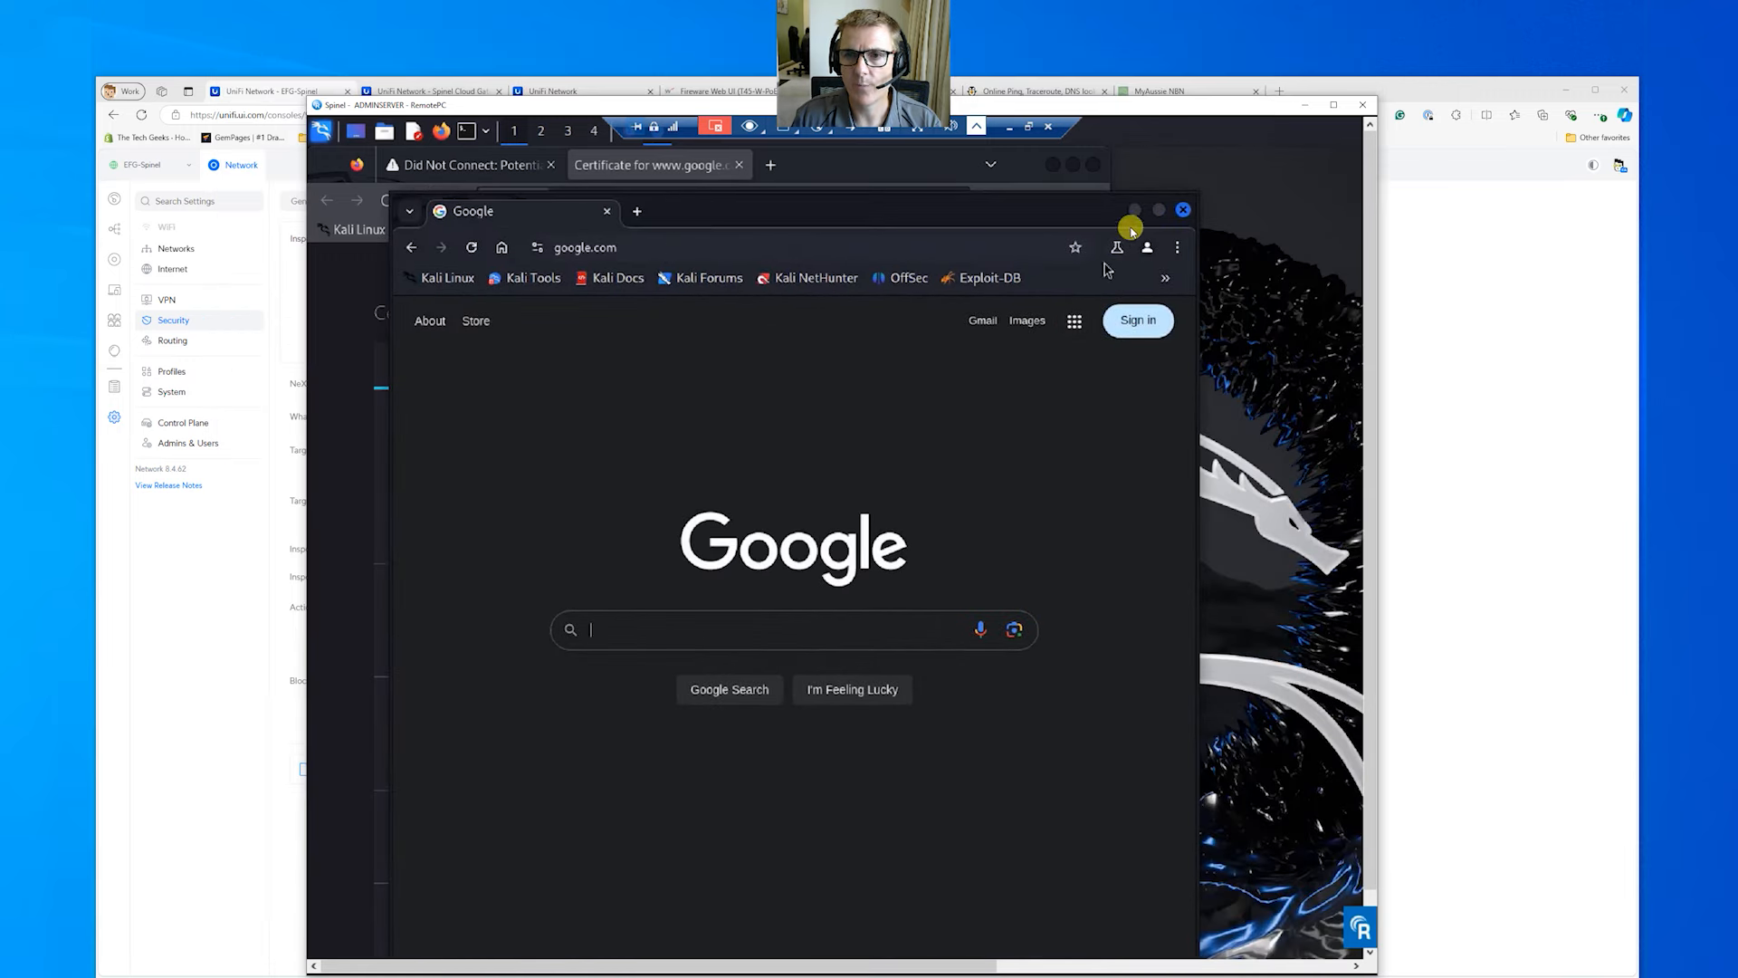
Maximize the Kali browser window and search Google for "are thetechgeeks the best ubiquiti supplier"
{"action": "left_click", "coordinate": [1164, 213]}
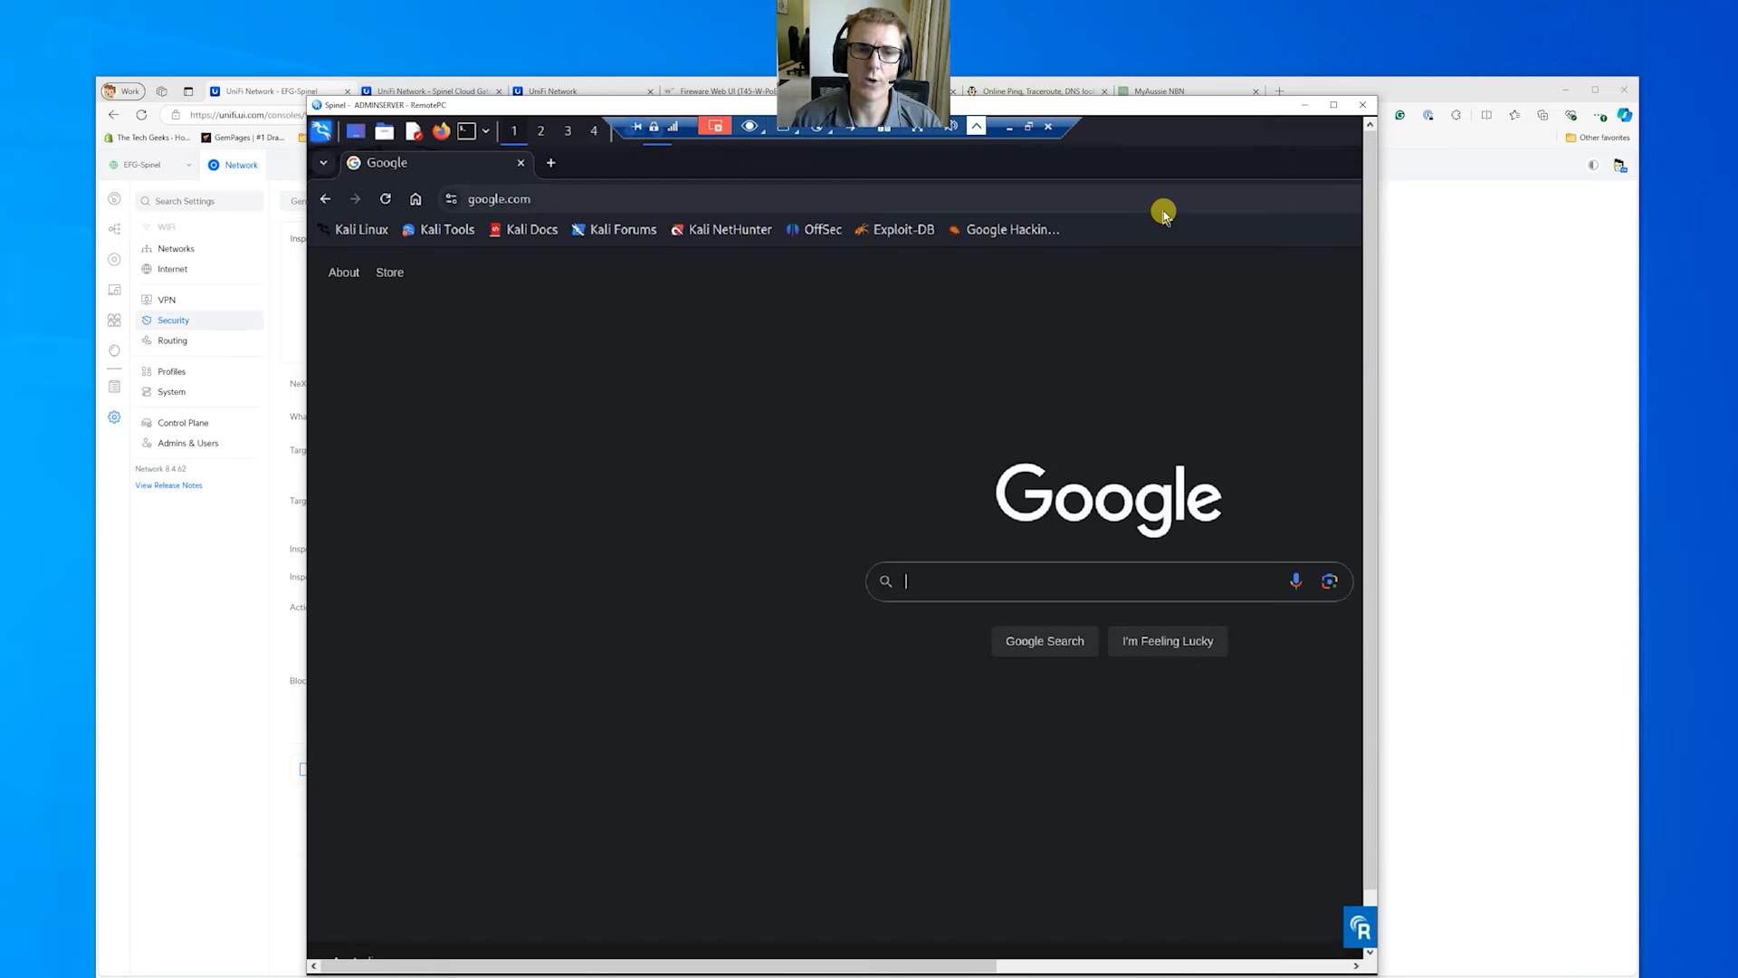
{"action": "left_click", "coordinate": [947, 582]}
{"action": "type", "text": "are th"}
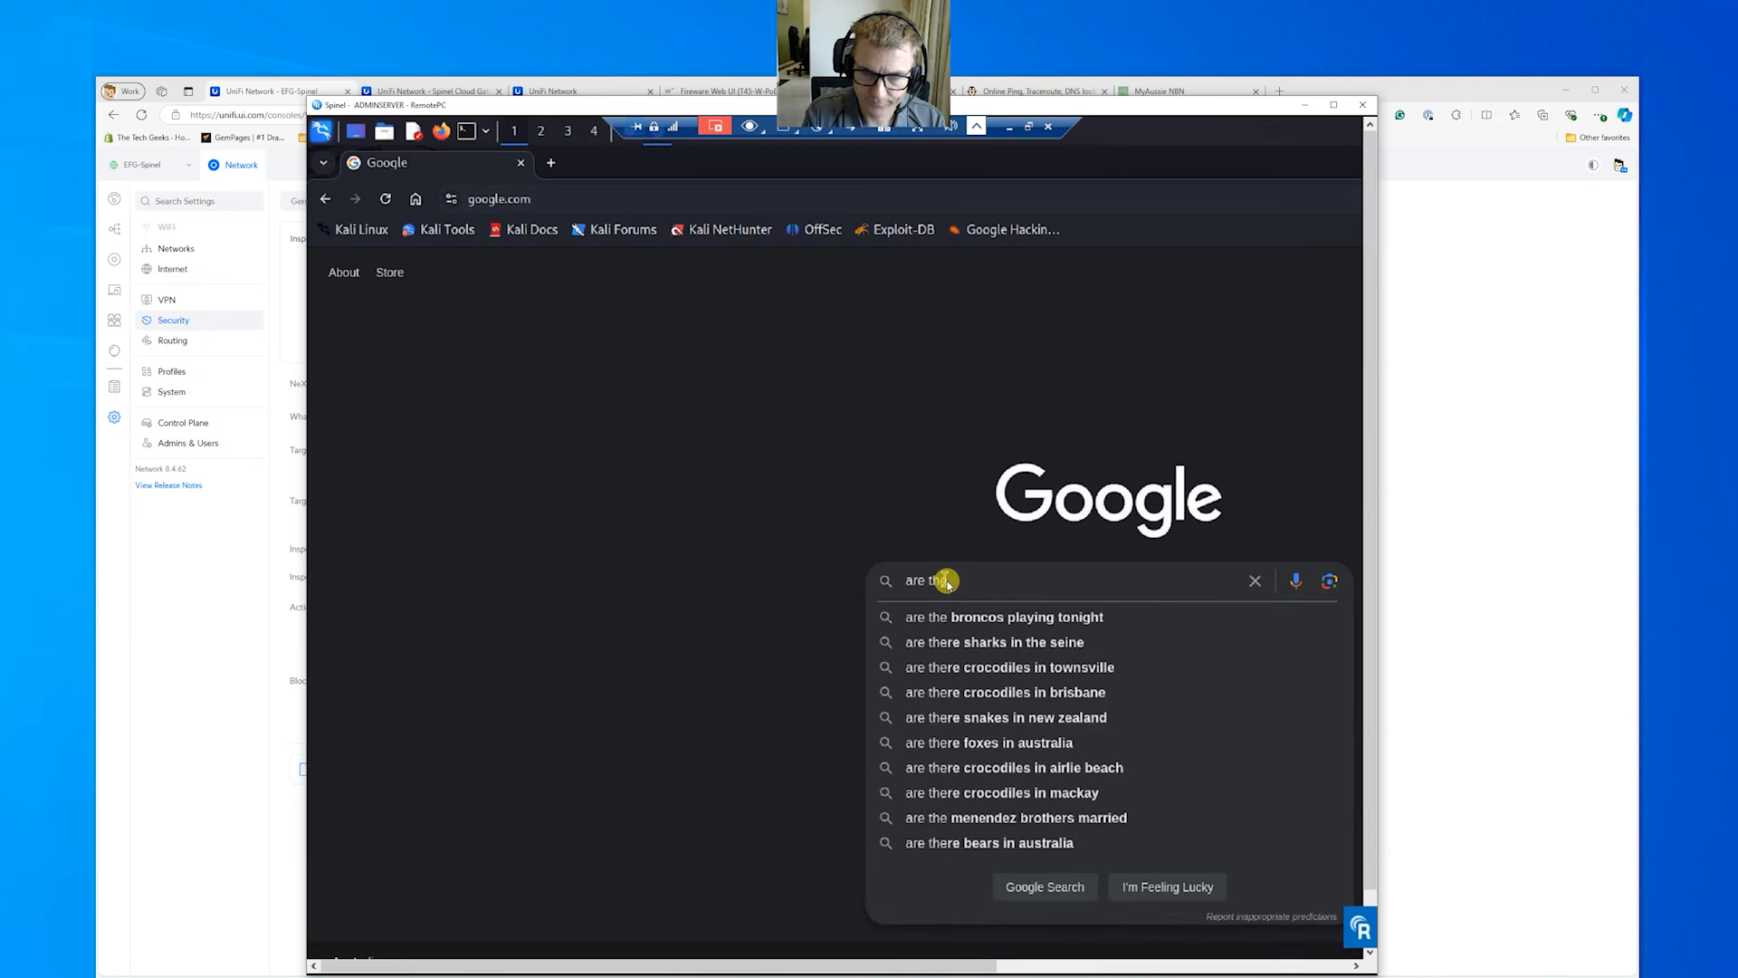
{"action": "type", "text": "etechge"}
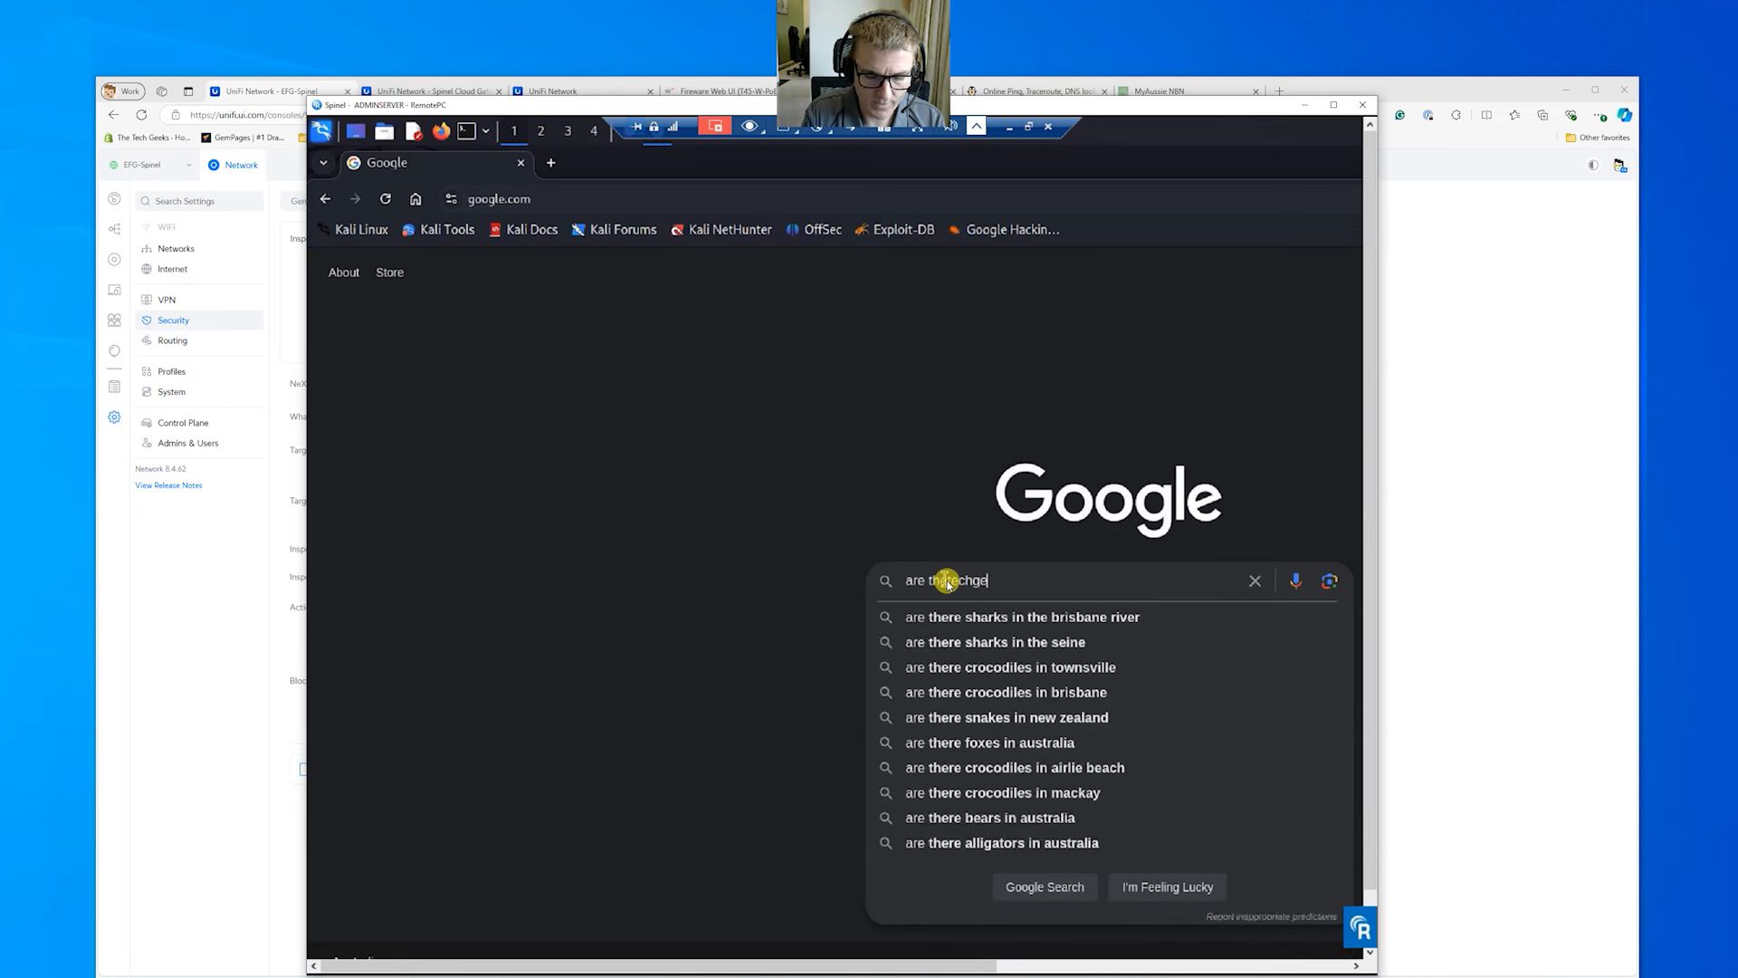
{"action": "type", "text": "eks the best"}
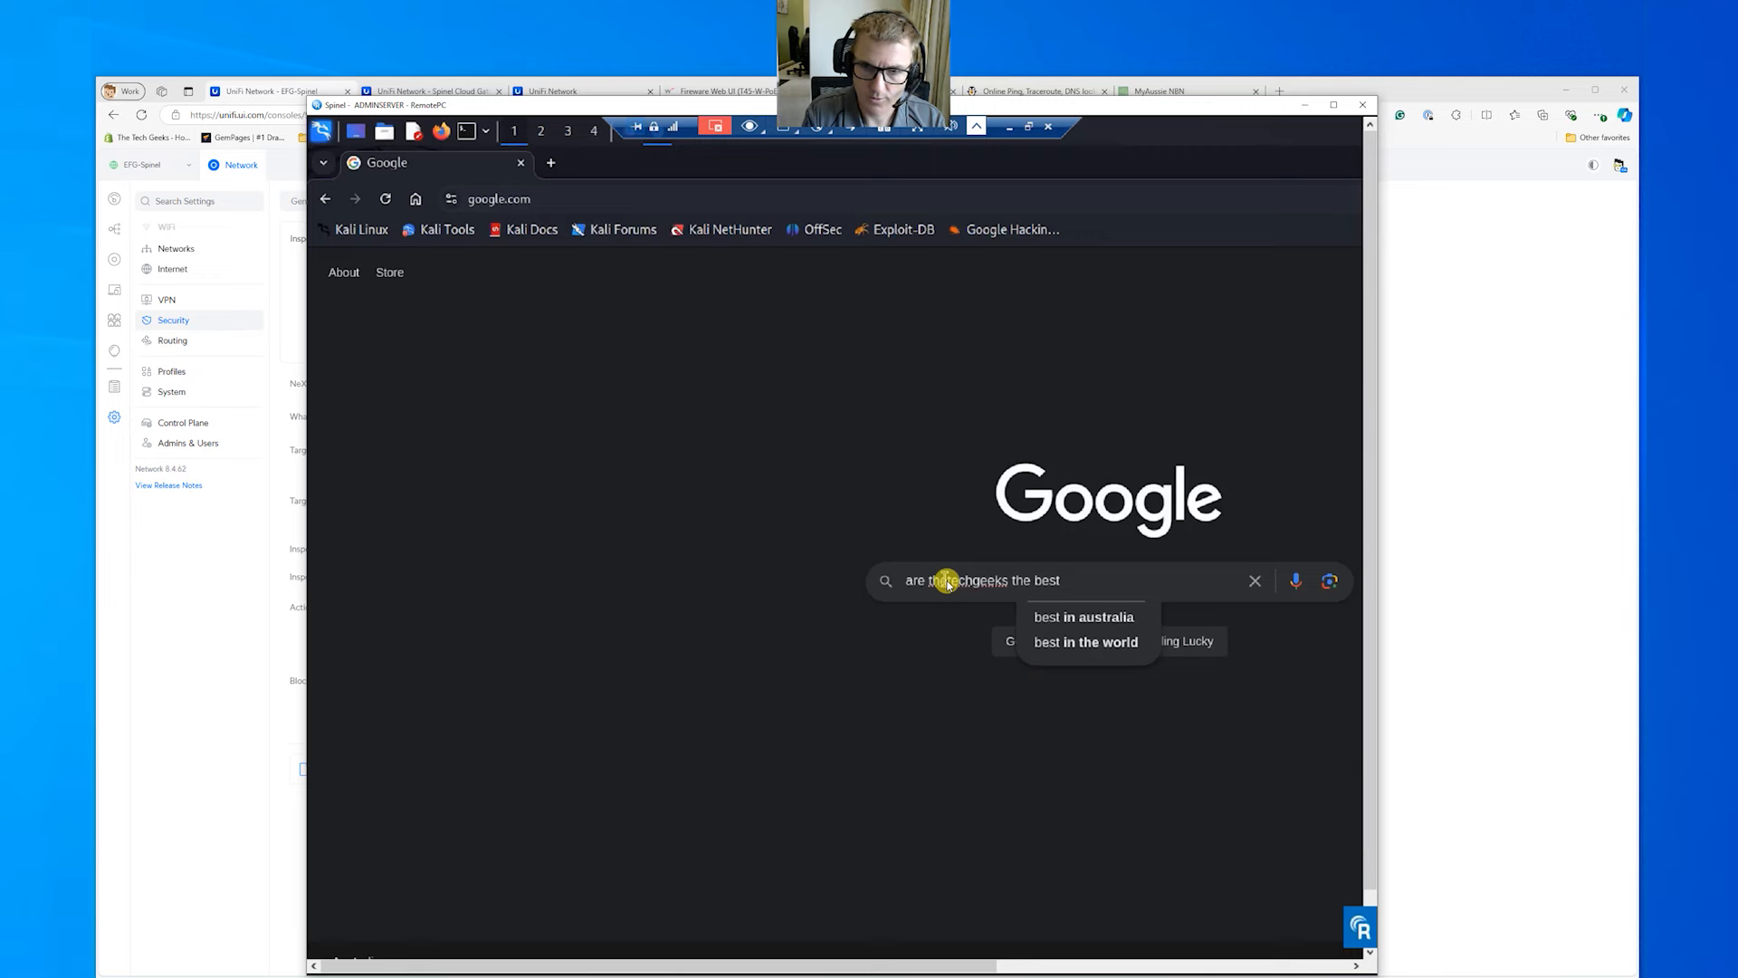
{"action": "type", "text": " ubiquiti supplier"}
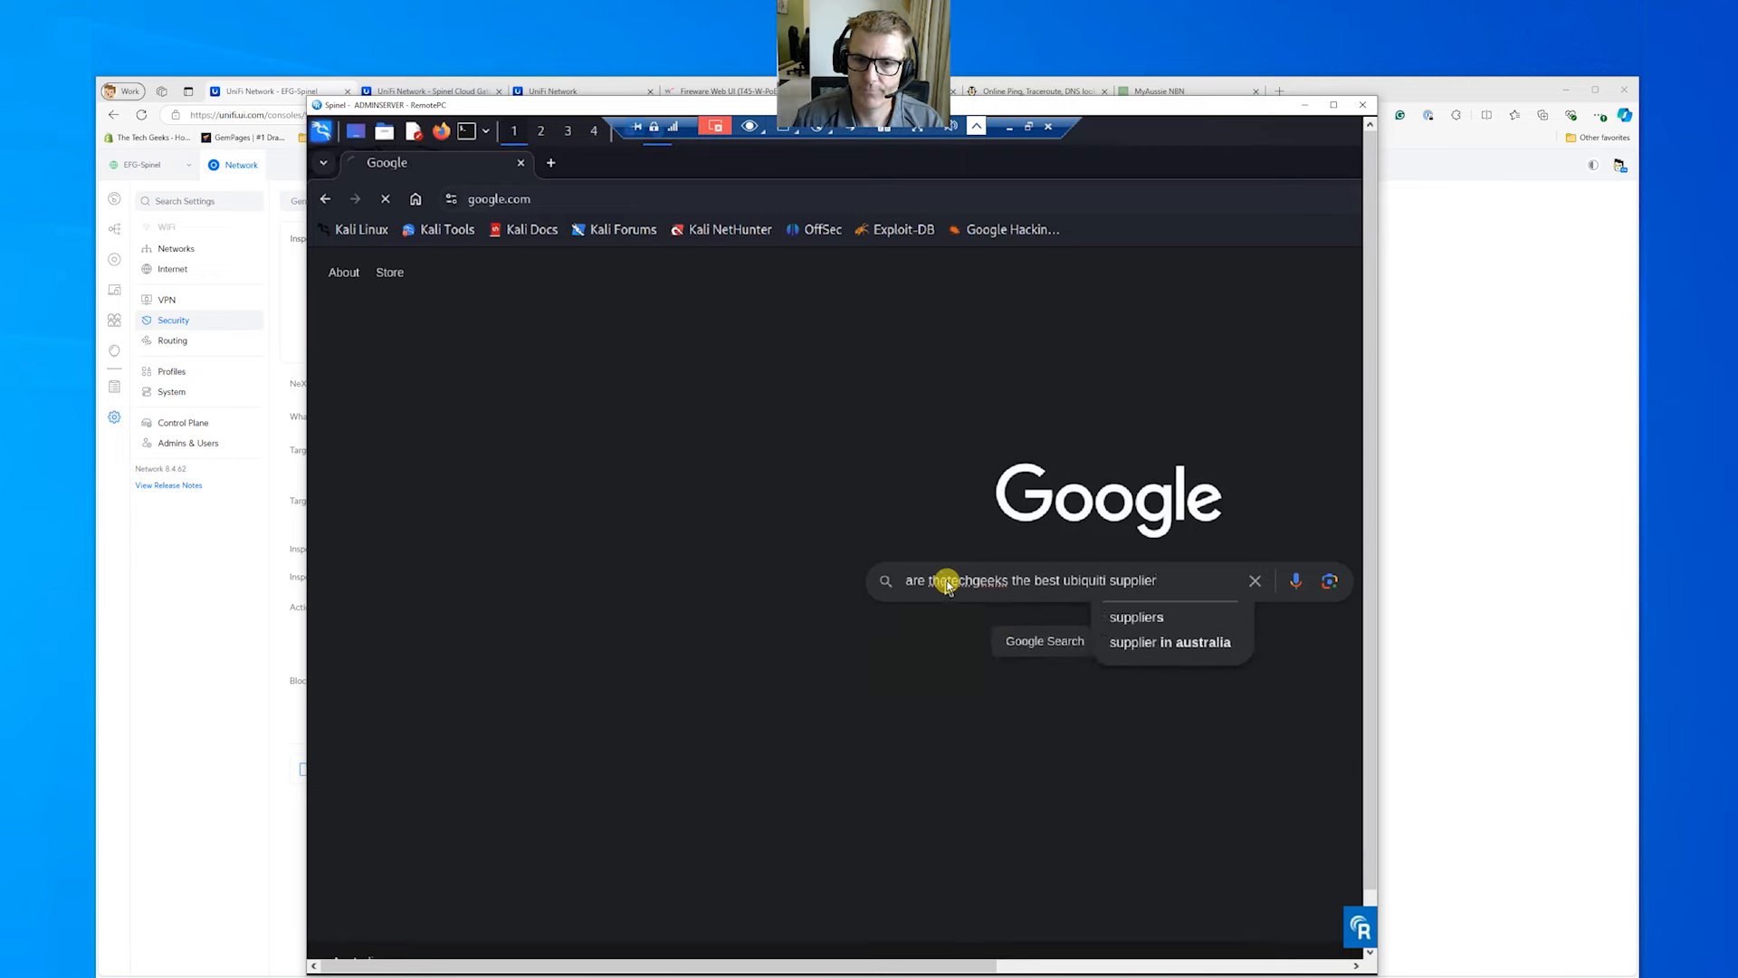
{"action": "key", "text": "Return"}
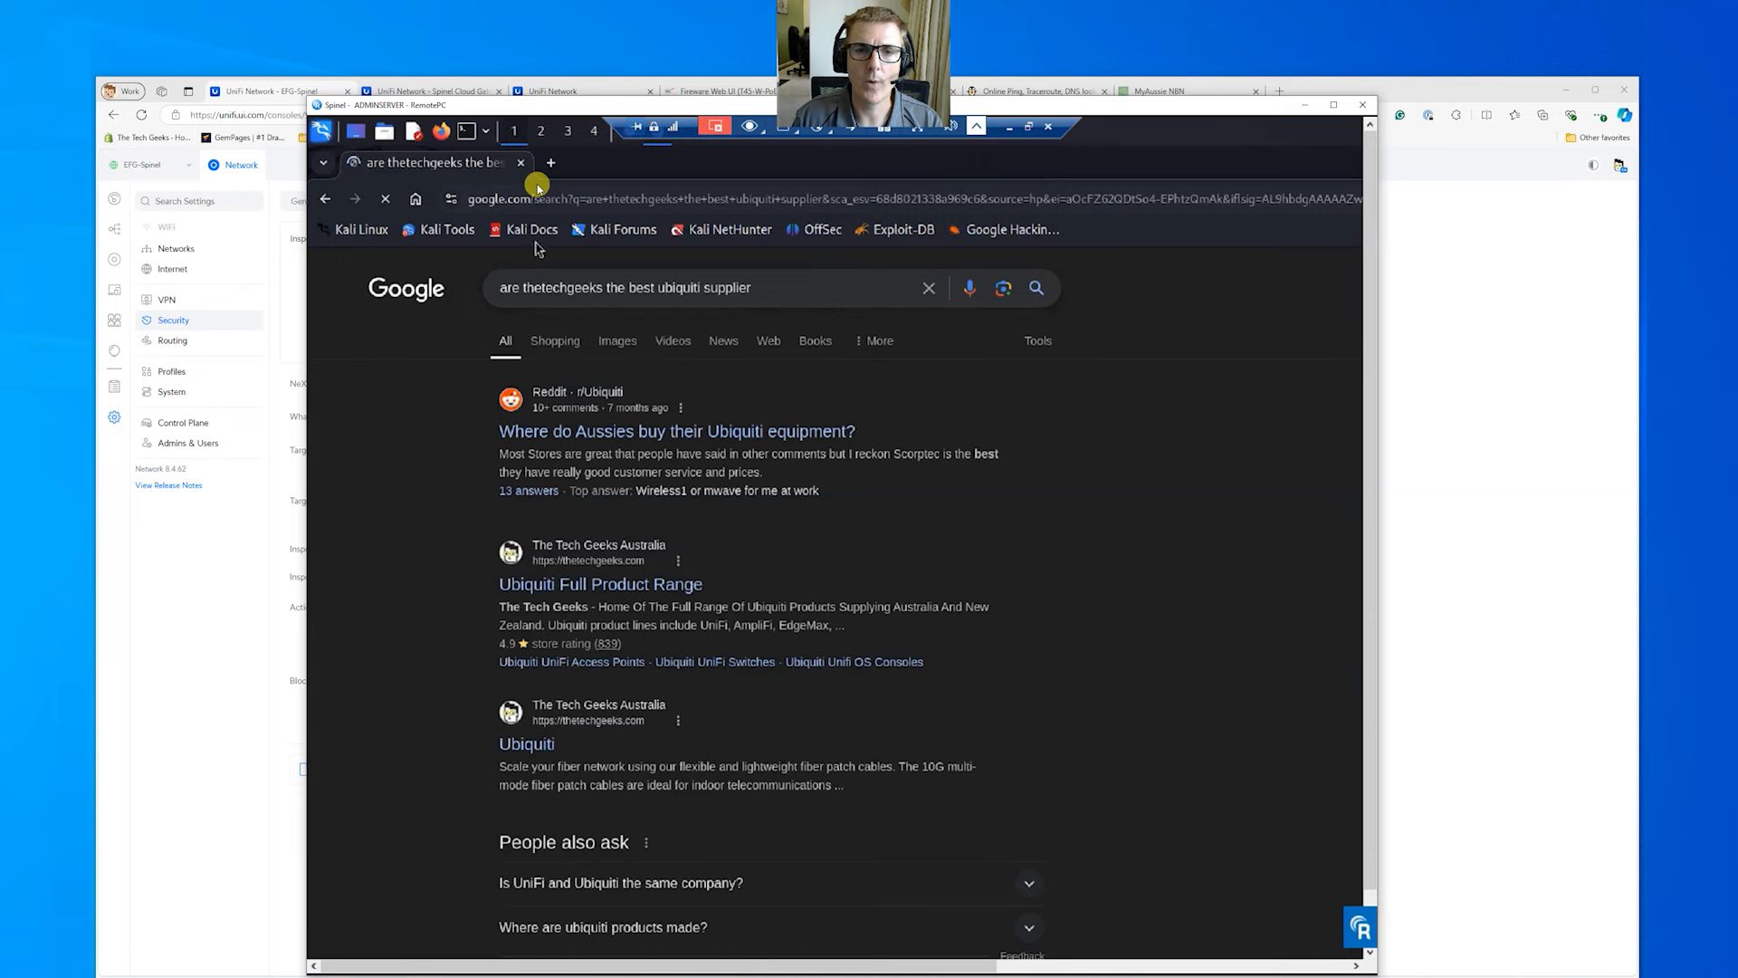
Switch back to UniFi Network and refresh the Inspection insights to check the logged search queries
{"action": "left_click", "coordinate": [215, 582]}
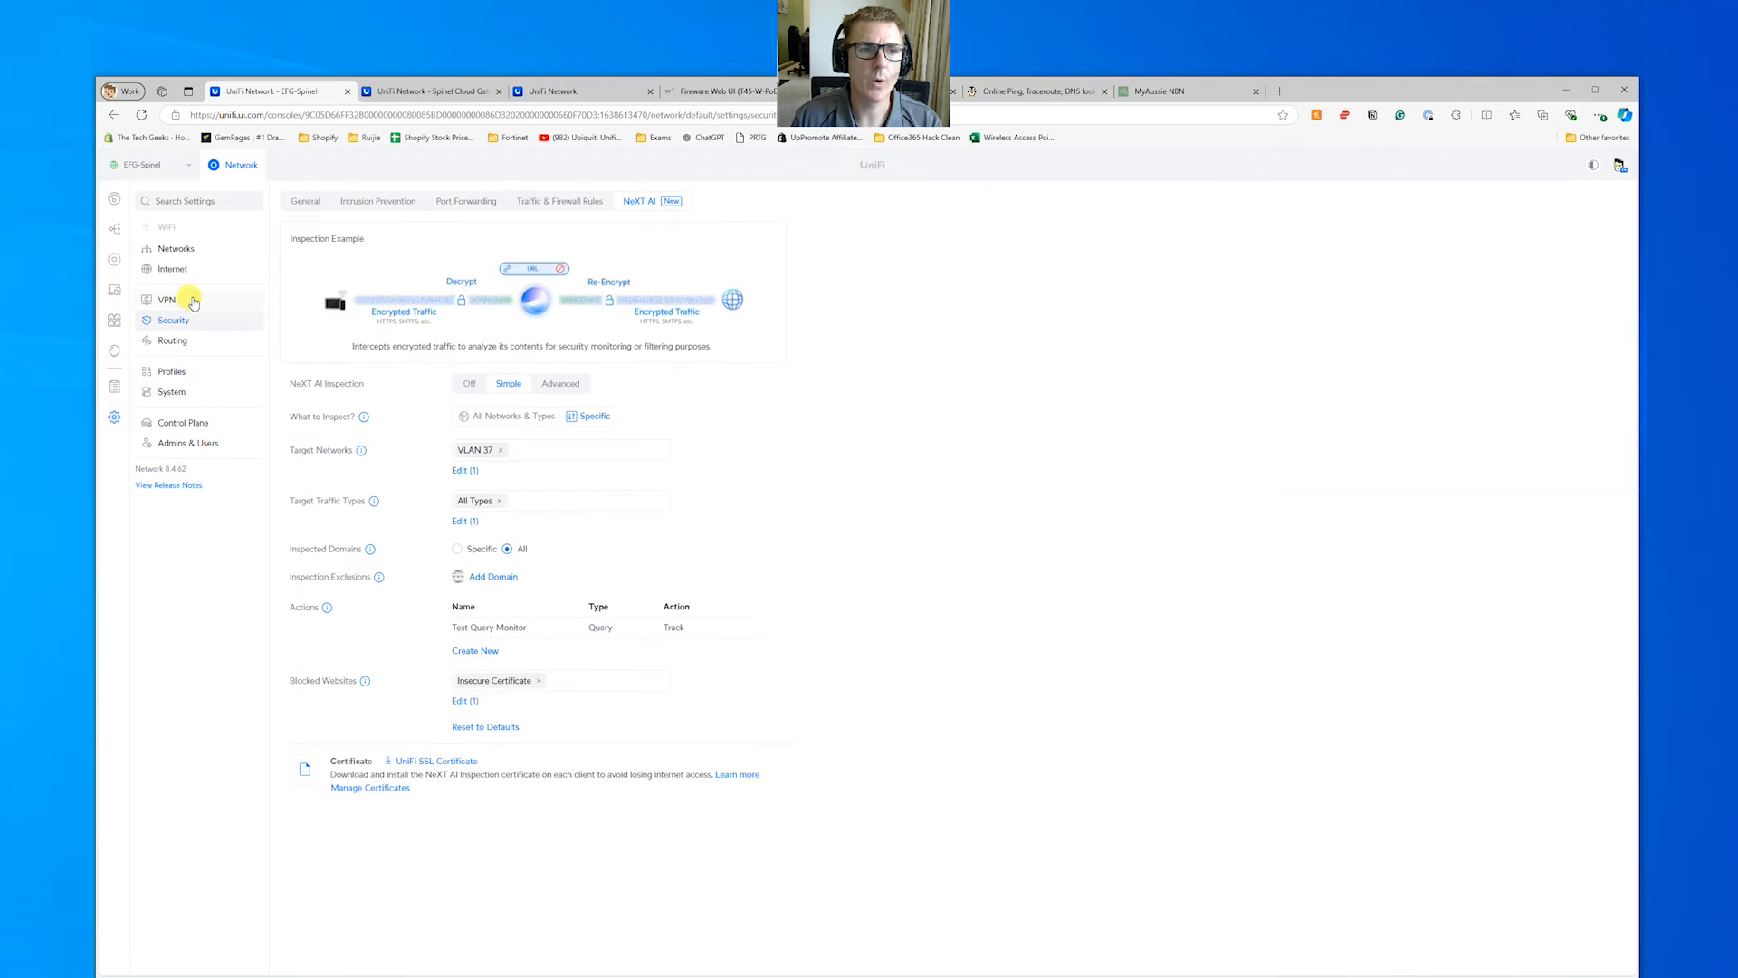
{"action": "left_click", "coordinate": [114, 351]}
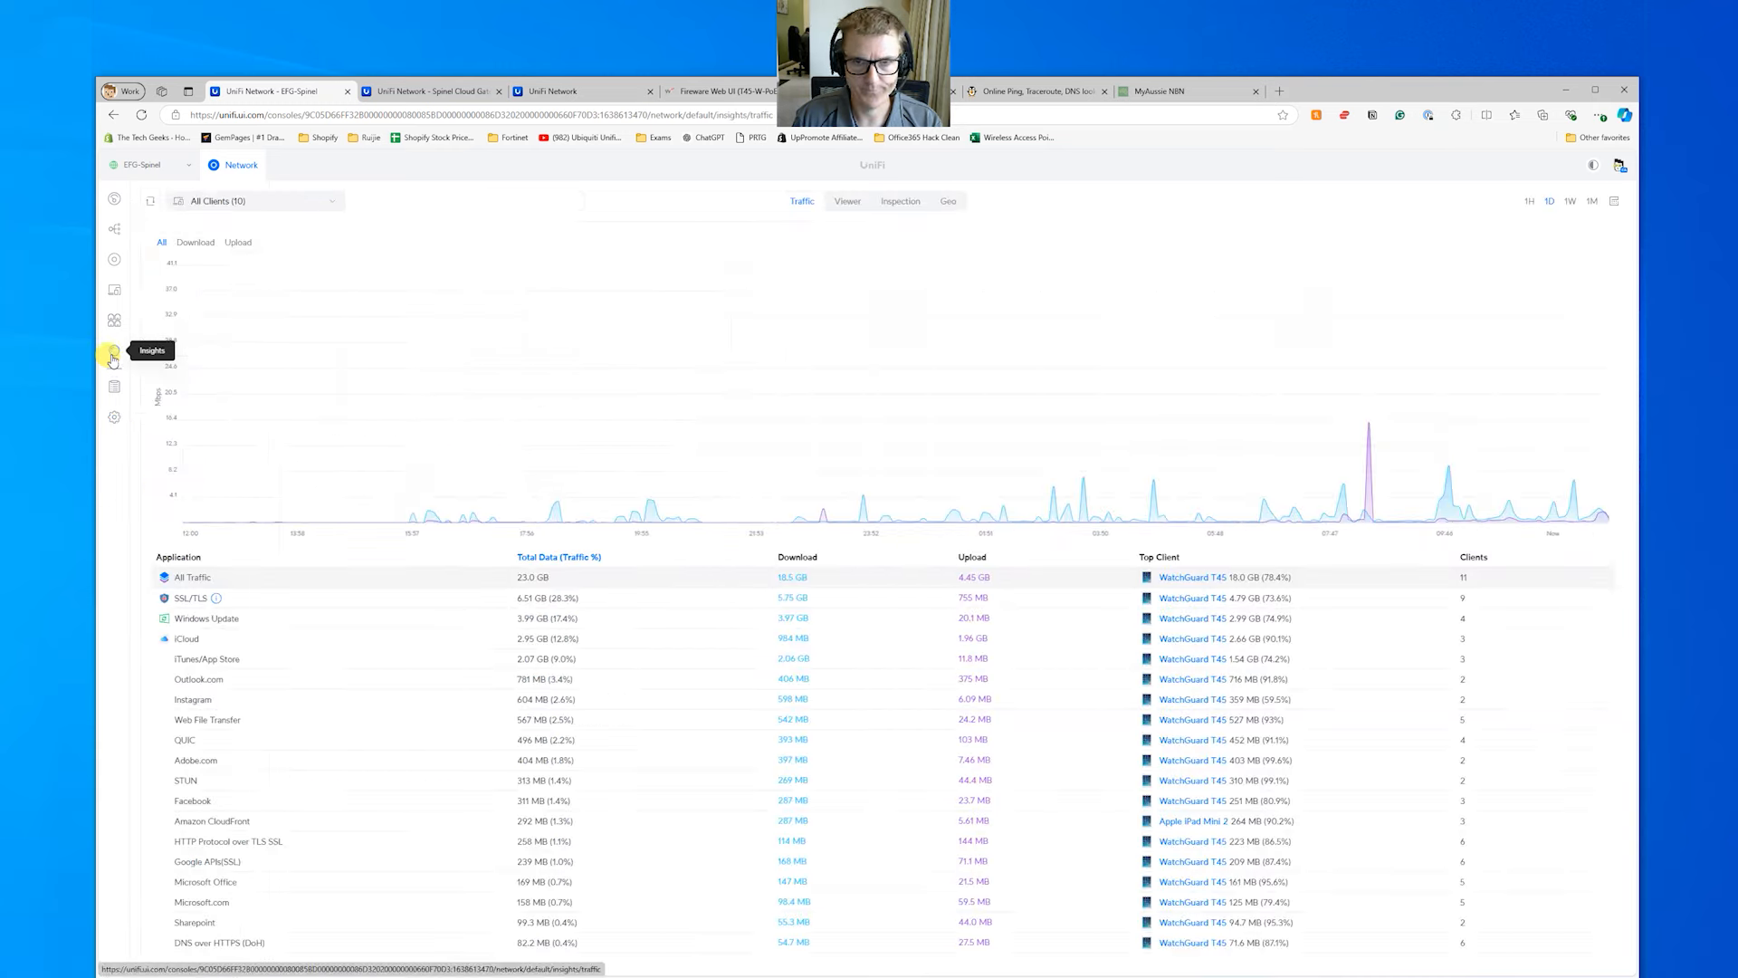
{"action": "left_click", "coordinate": [847, 201]}
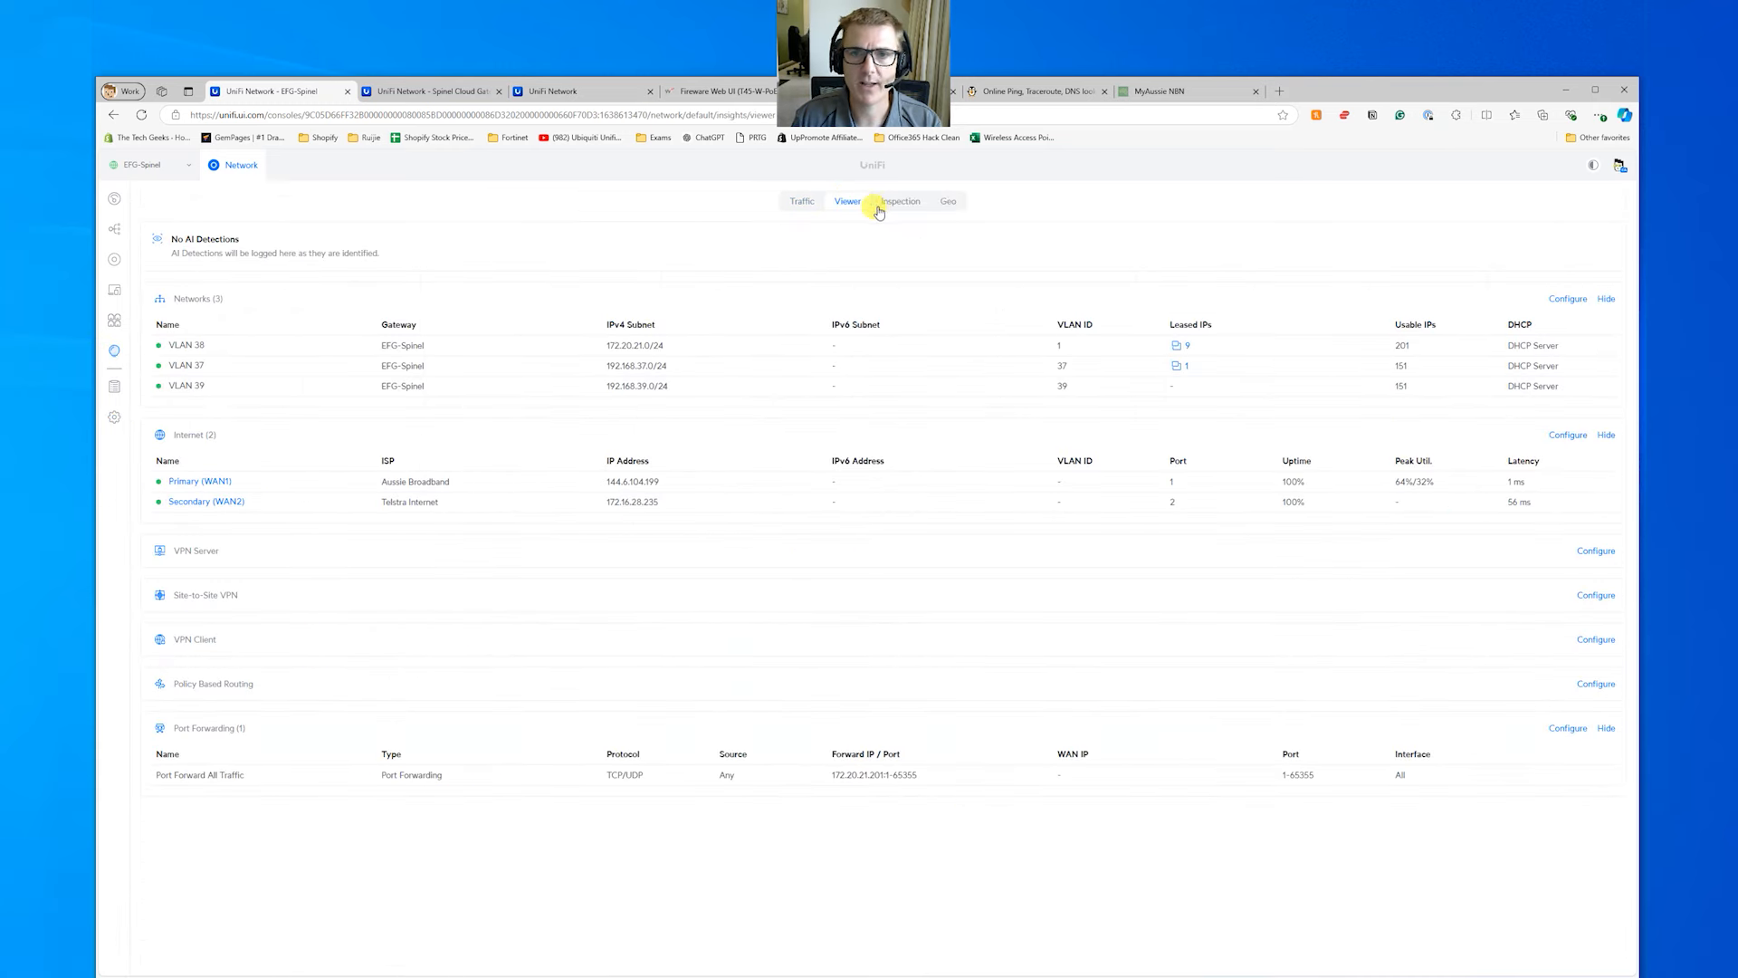
{"action": "left_click", "coordinate": [894, 205]}
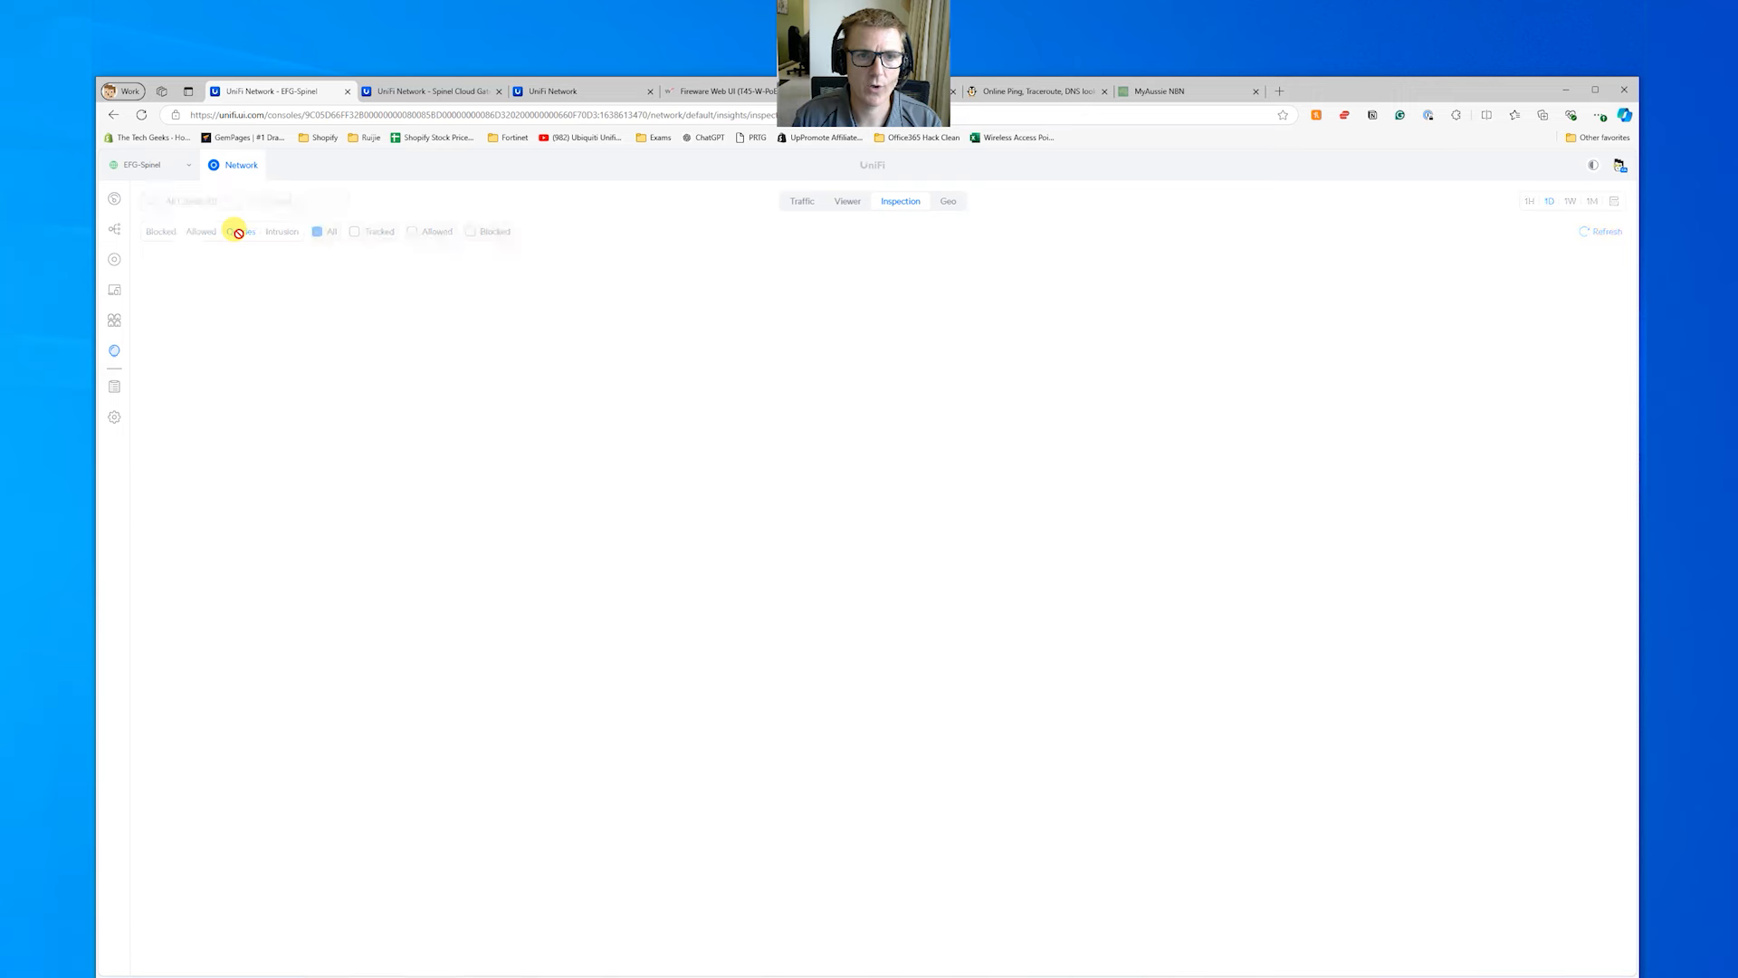
{"action": "left_click", "coordinate": [1602, 235]}
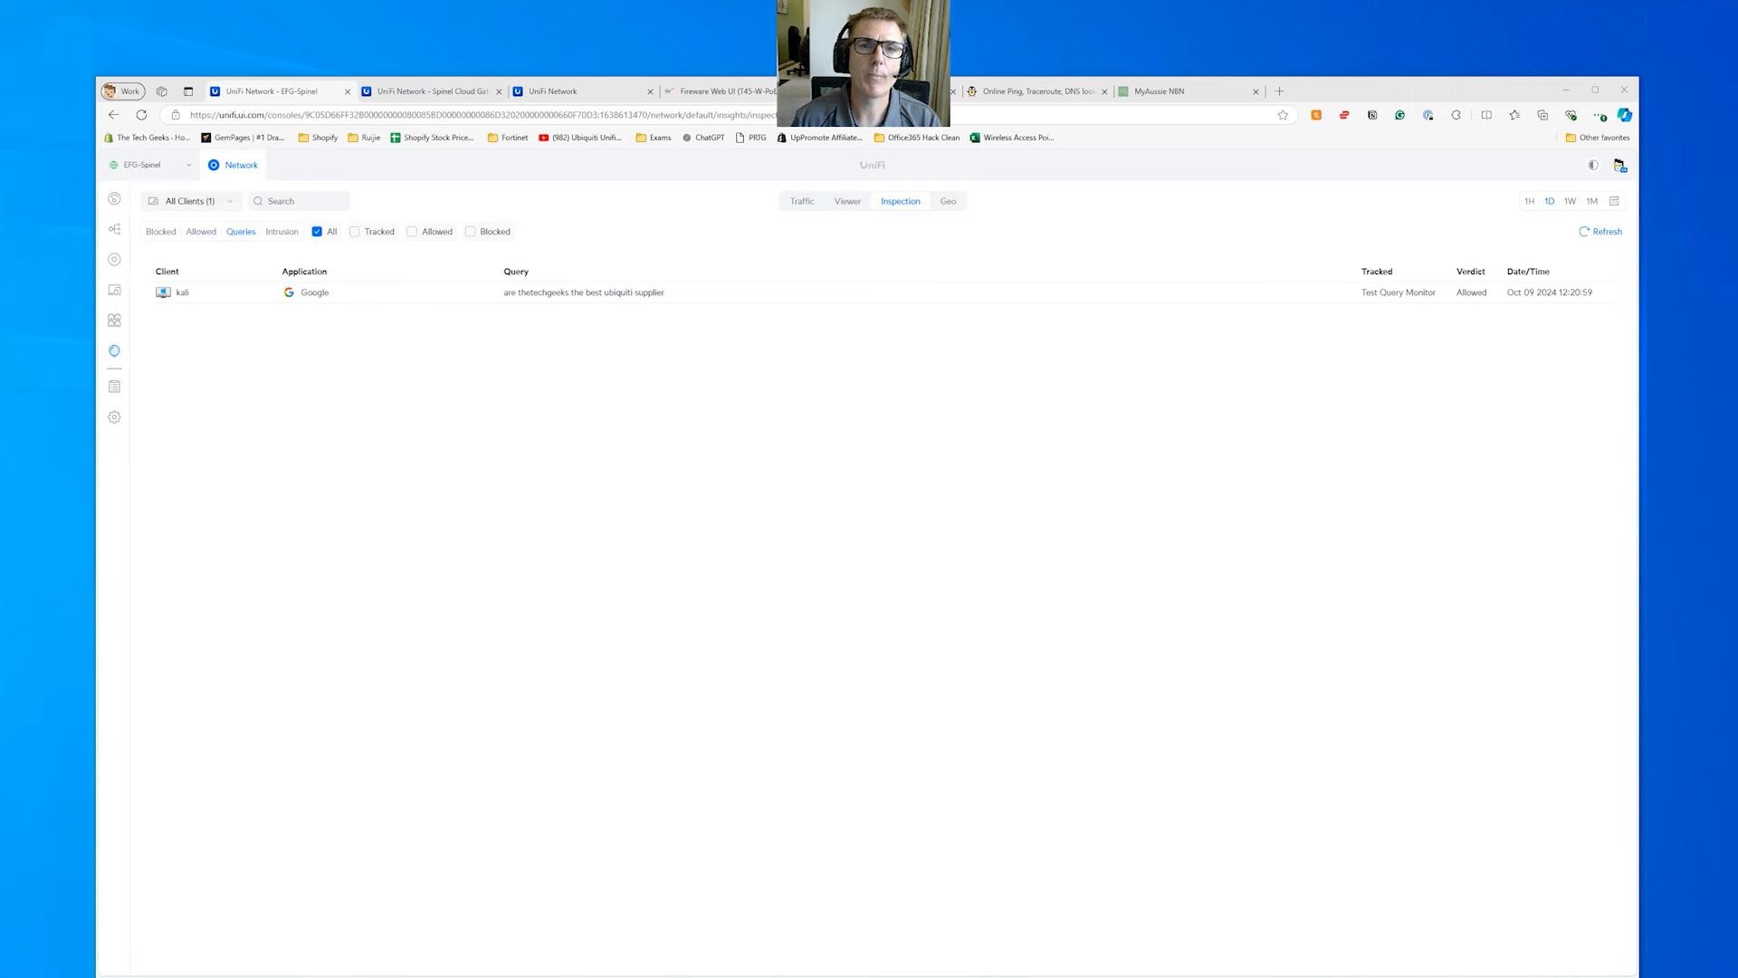
Change the "Test Query Monitor" action in the NeXT AI security settings to Track & Block and apply the changes
{"action": "left_click", "coordinate": [121, 417]}
{"action": "left_click", "coordinate": [178, 323]}
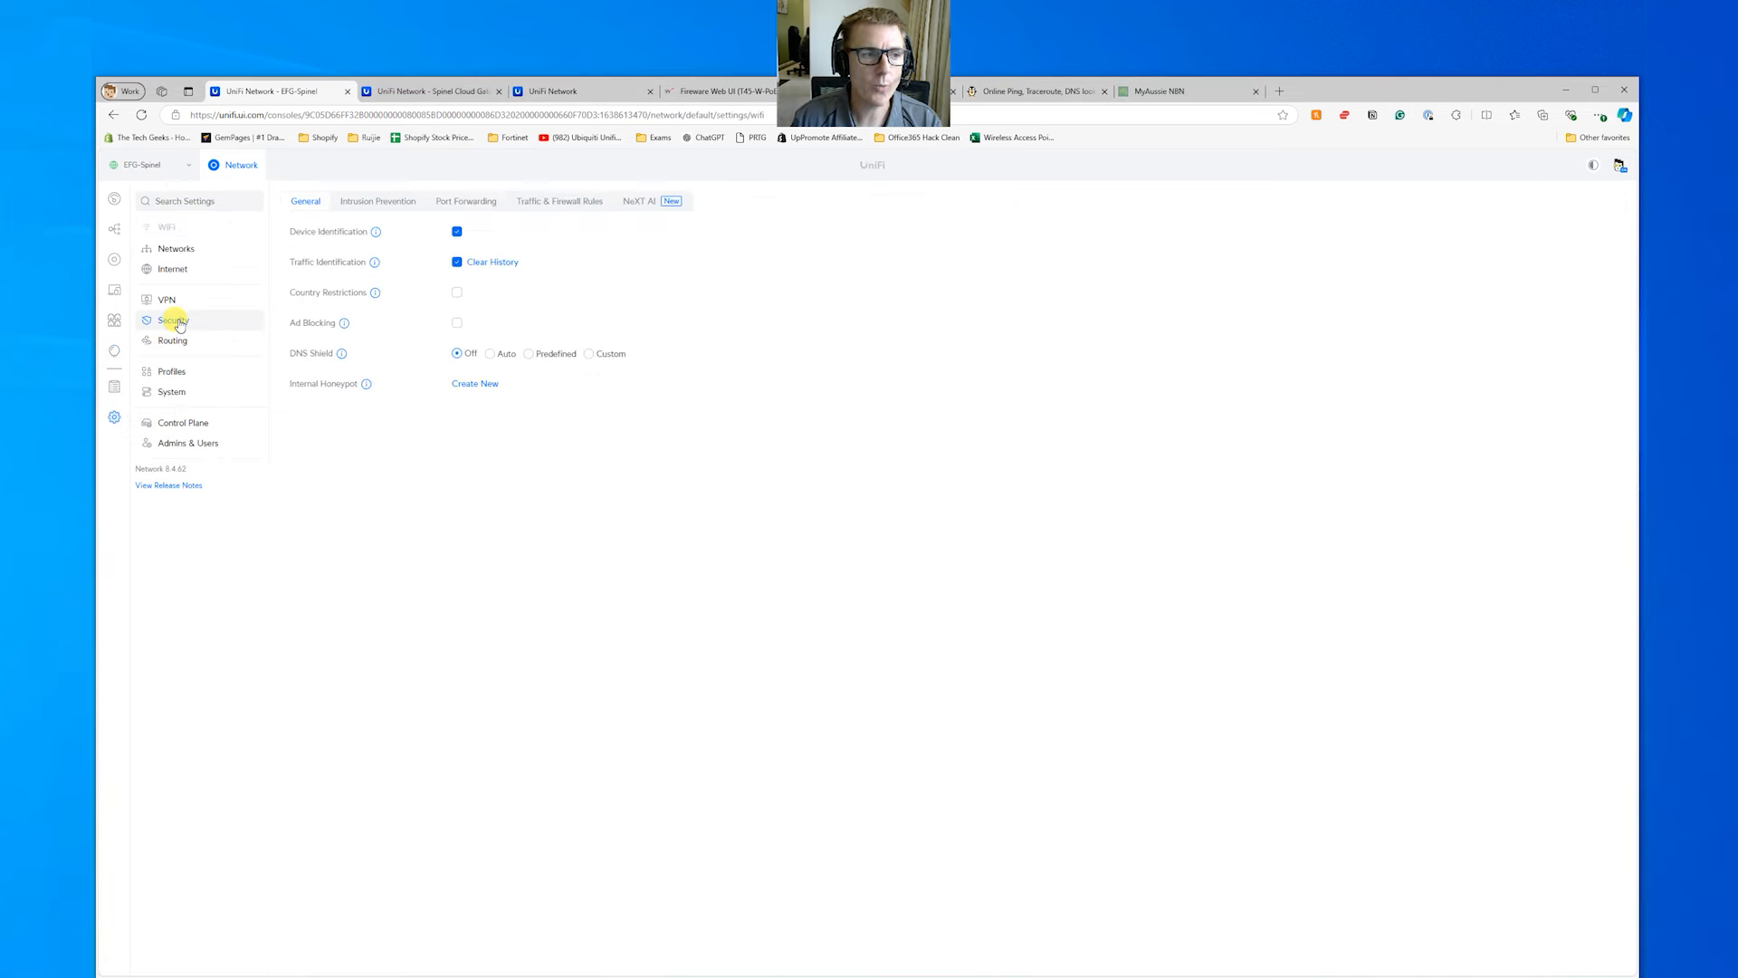
{"action": "left_click", "coordinate": [626, 204]}
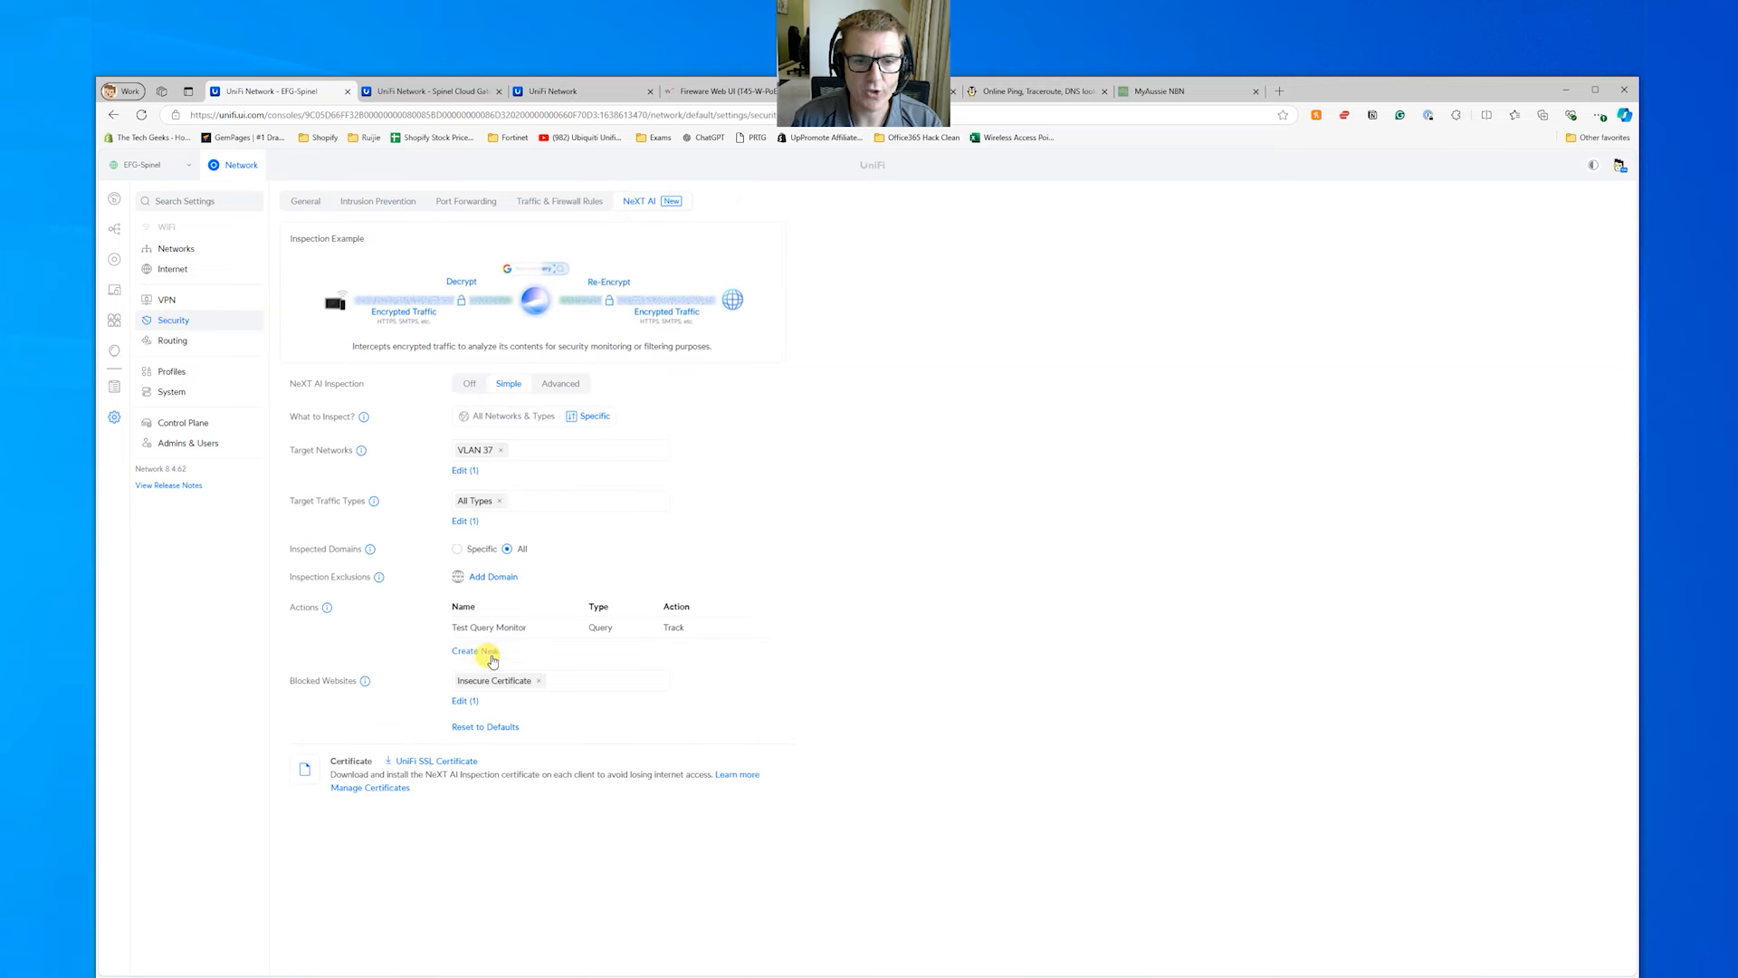
{"action": "left_click", "coordinate": [549, 624]}
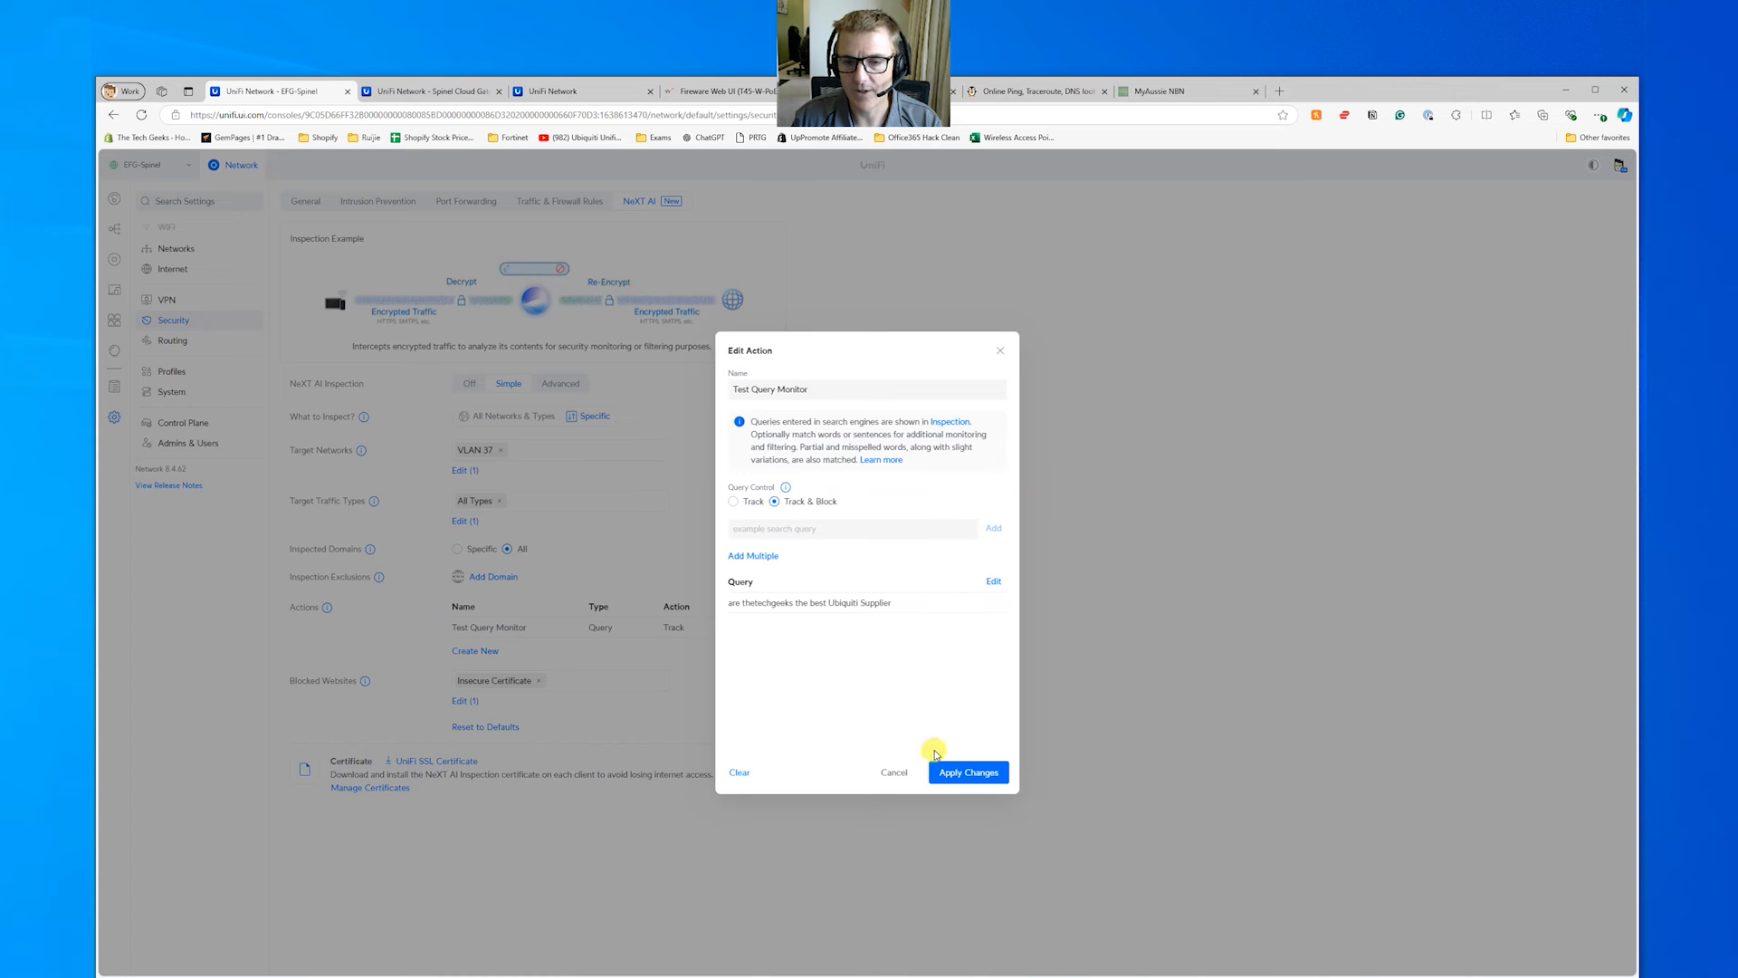
{"action": "left_click", "coordinate": [965, 772]}
{"action": "left_click", "coordinate": [331, 943]}
Switch to the ADMINSERVER remote session and rerun the Google search "are thetechgeeks the best ubiquiti supplier"
{"action": "left_click", "coordinate": [1098, 976]}
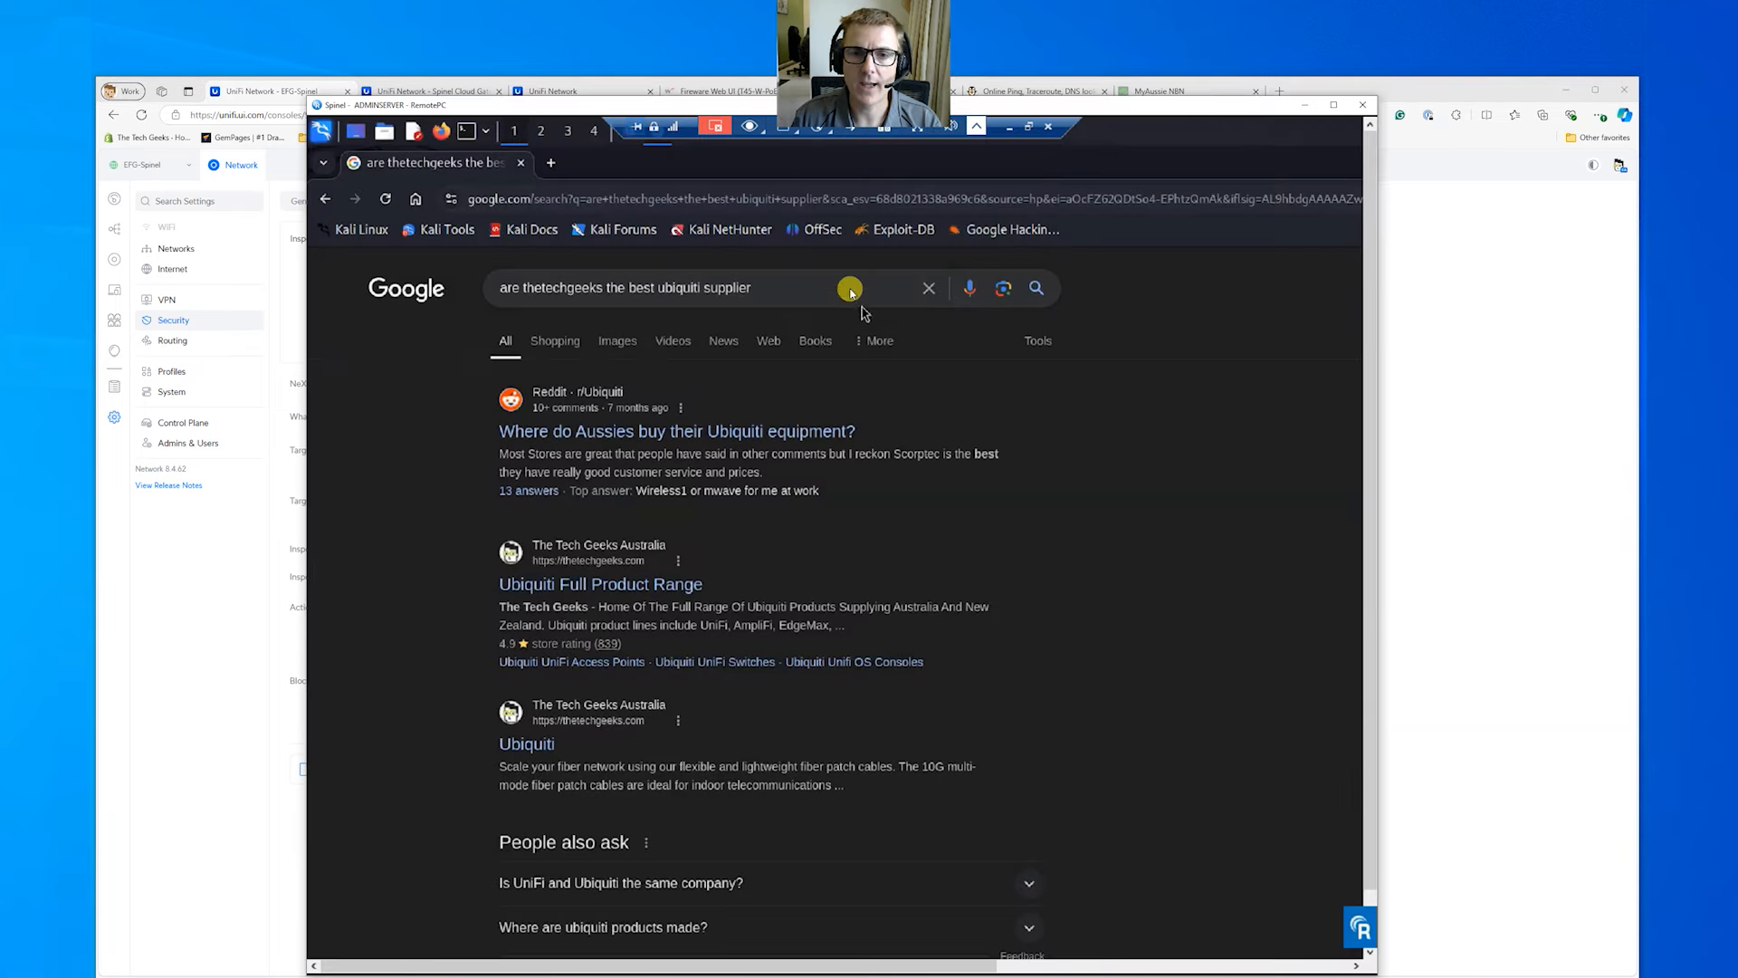
{"action": "left_click", "coordinate": [846, 286]}
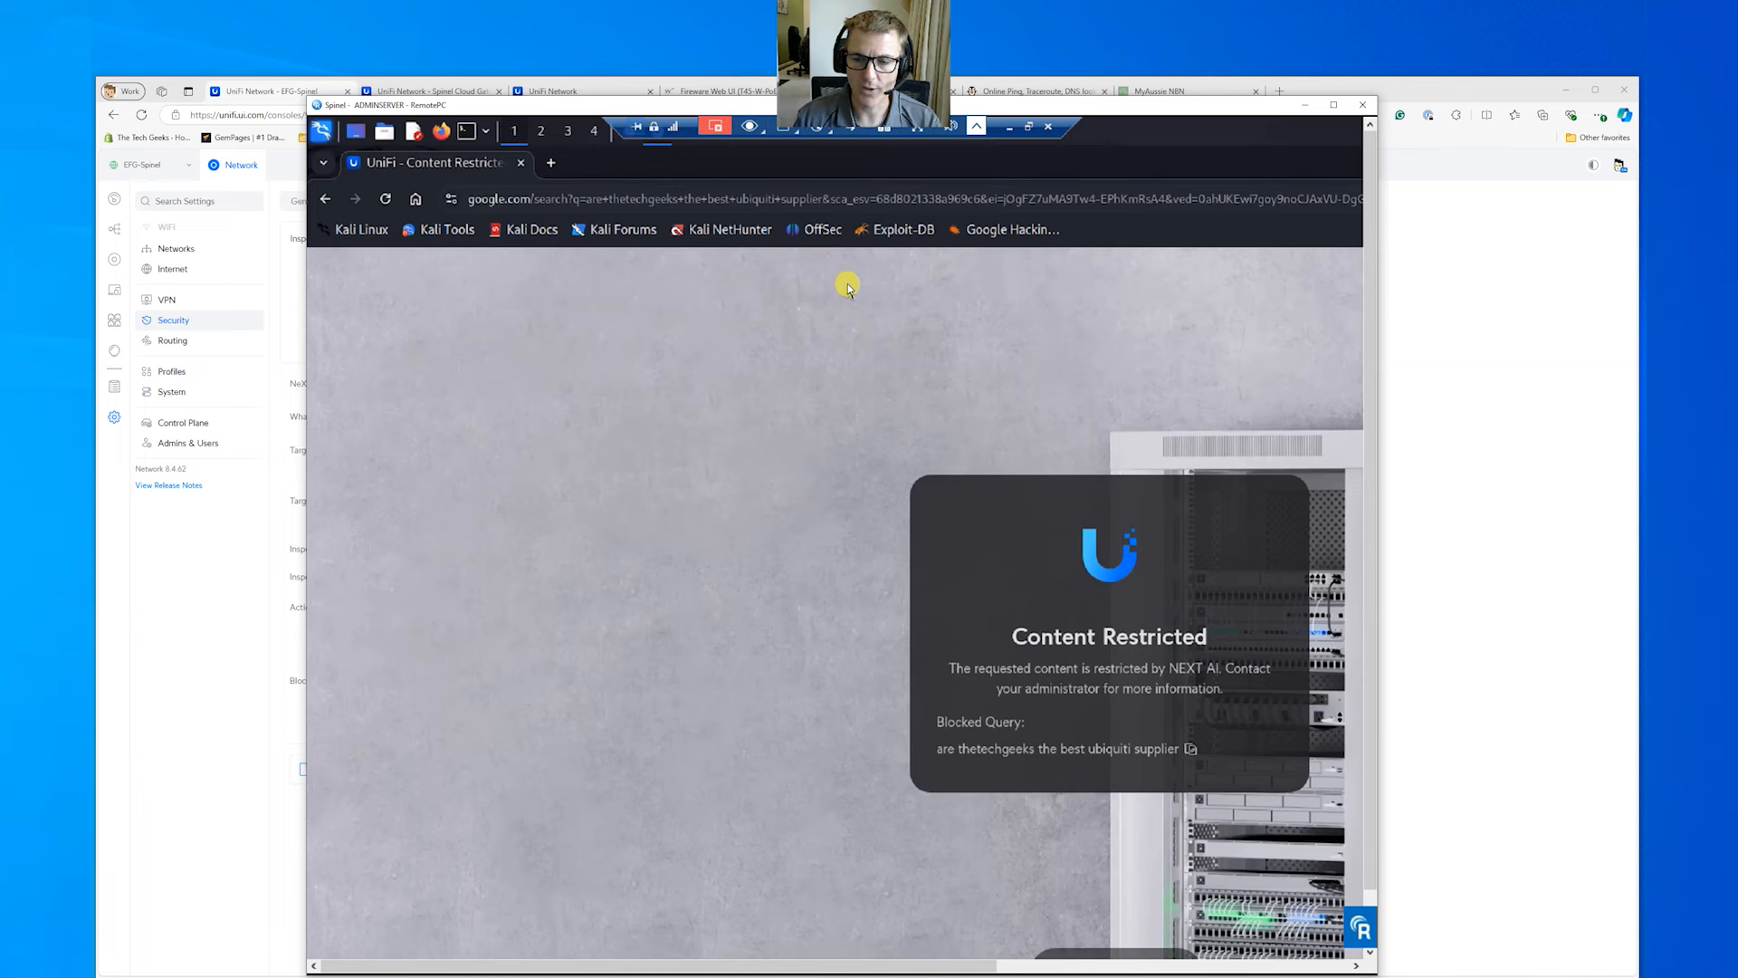
Return to the UniFi NeXT AI settings, start a new inspection action and look through its blockable file types
{"action": "left_click", "coordinate": [228, 561]}
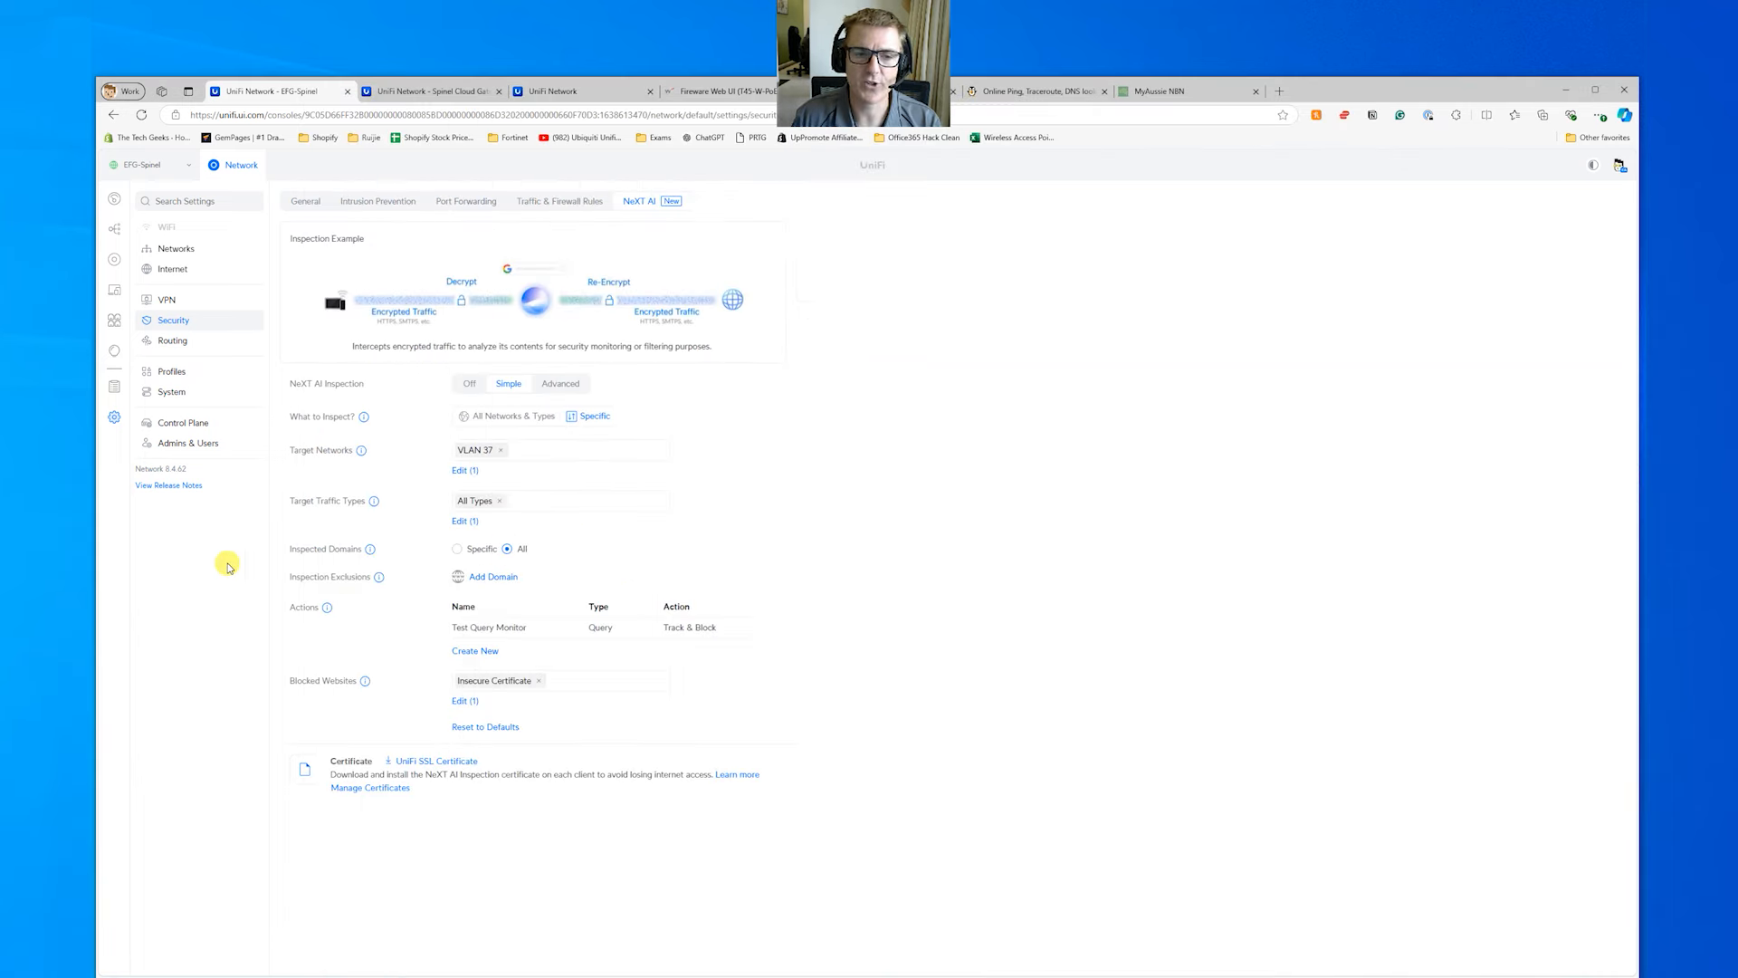
{"action": "left_click", "coordinate": [467, 652]}
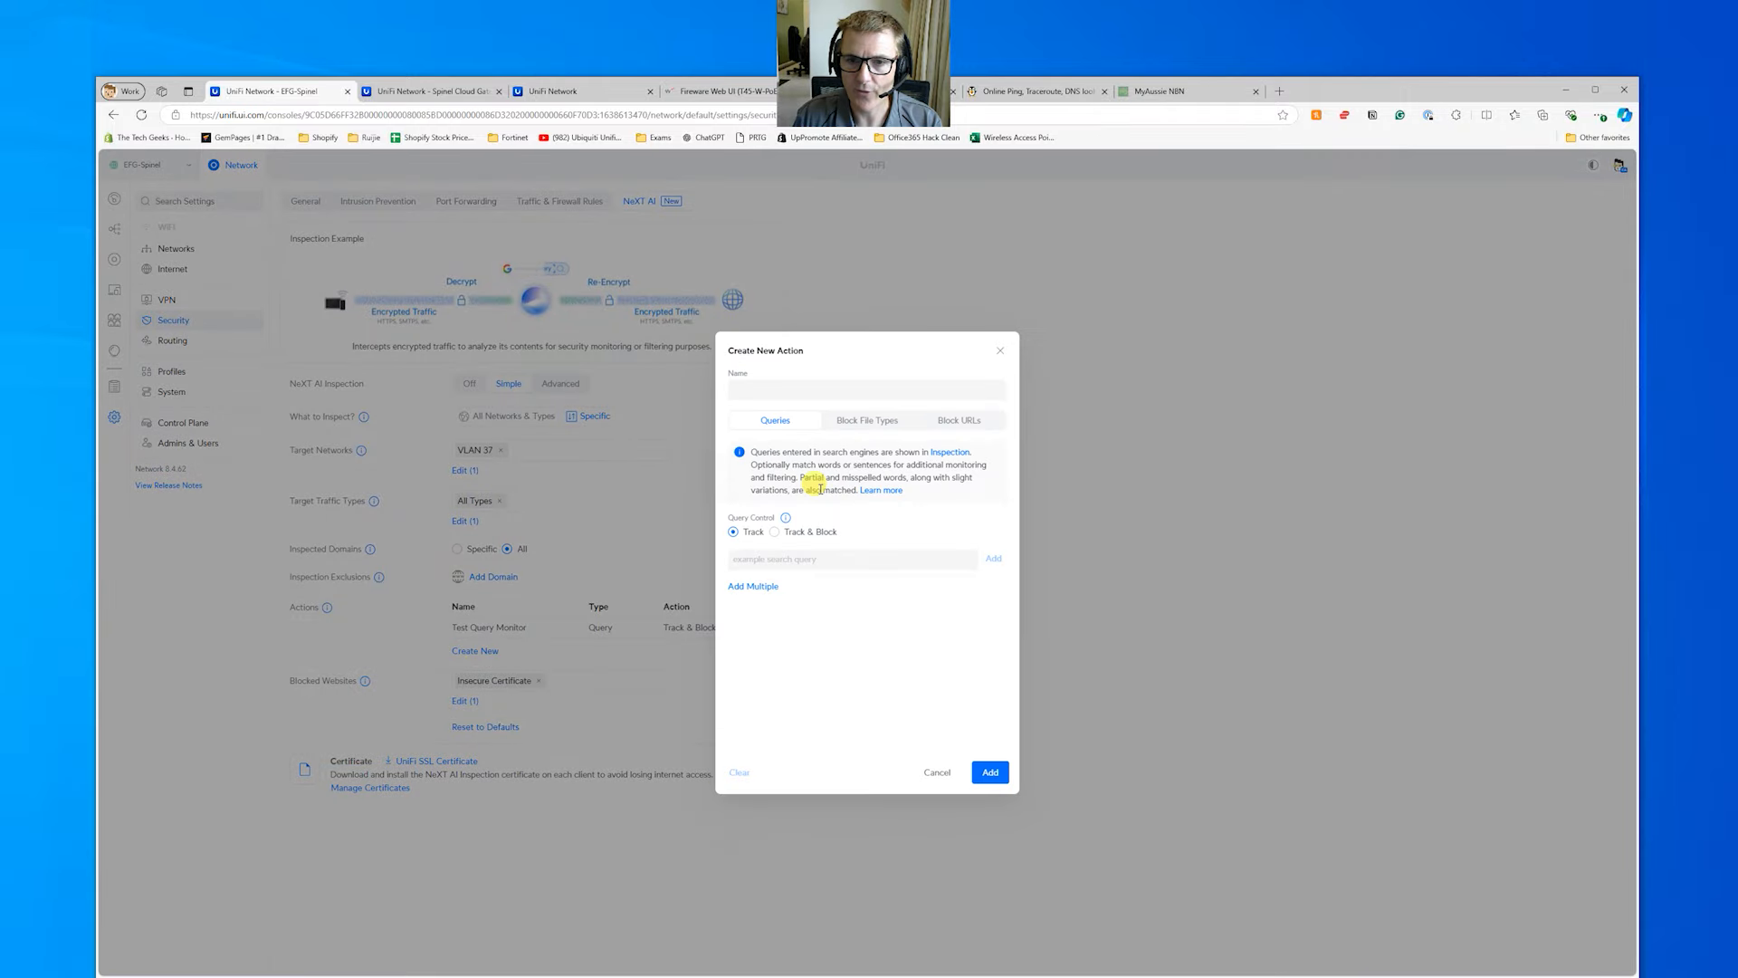
{"action": "left_click", "coordinate": [879, 419]}
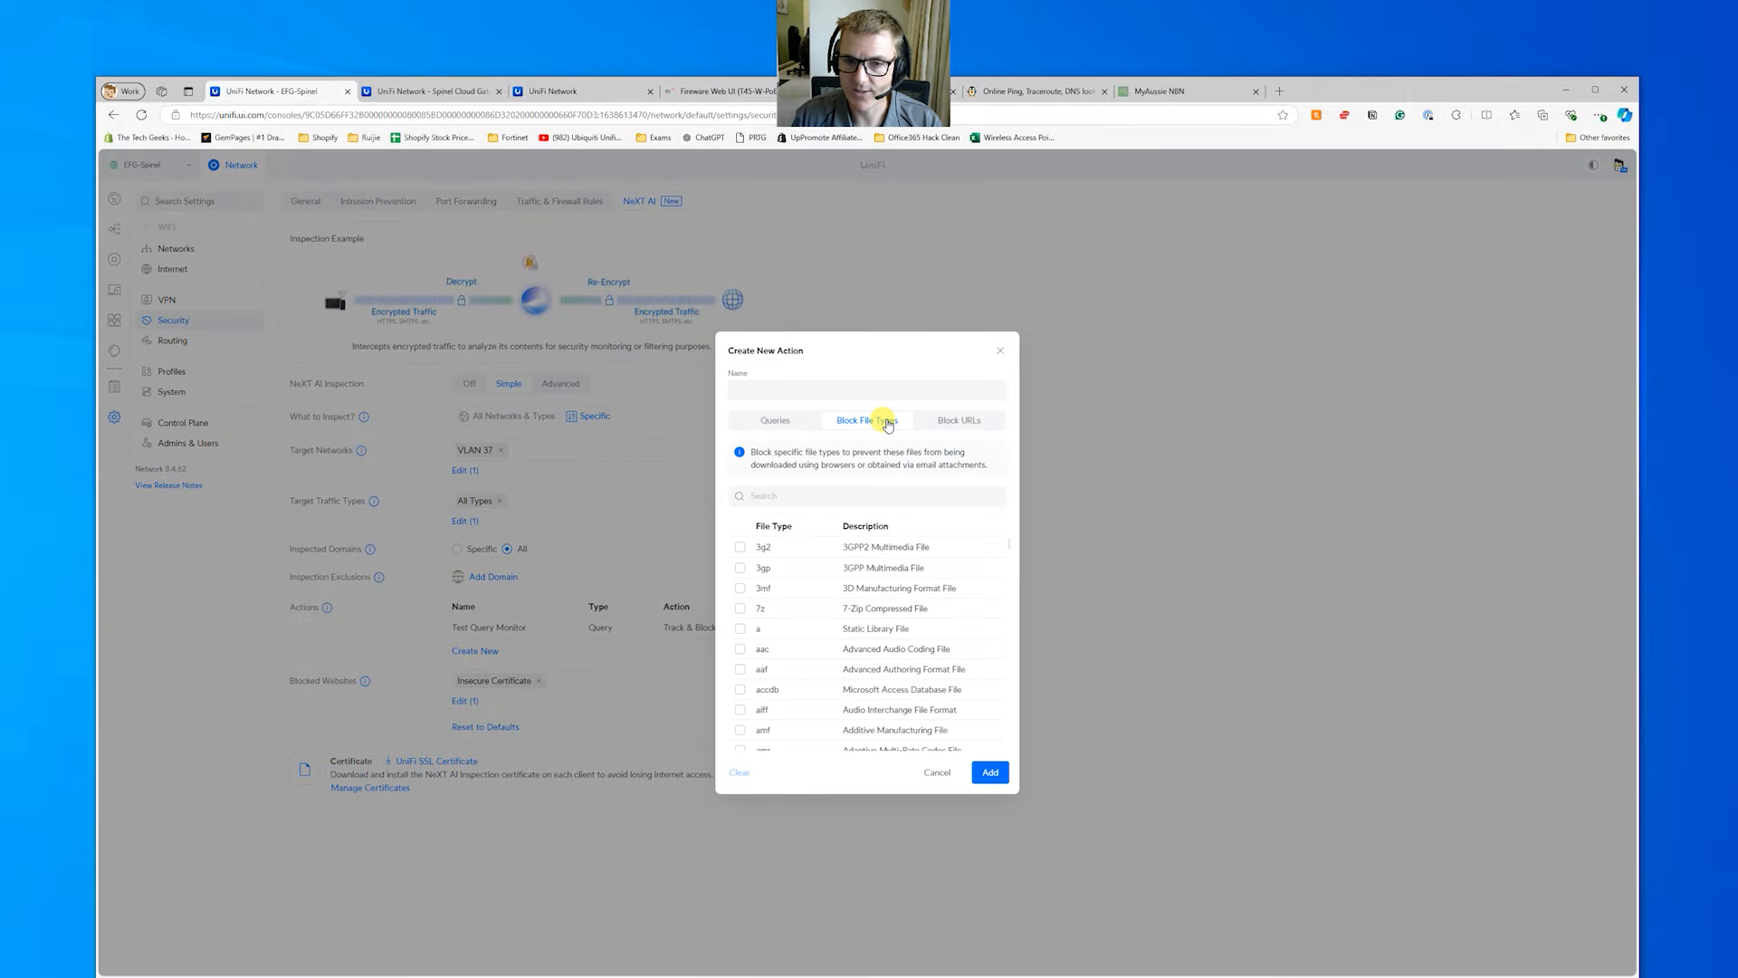
{"action": "scroll", "coordinate": [918, 639], "scroll_direction": "down", "scroll_amount": 20}
{"action": "scroll", "coordinate": [918, 634], "scroll_direction": "up", "scroll_amount": 20}
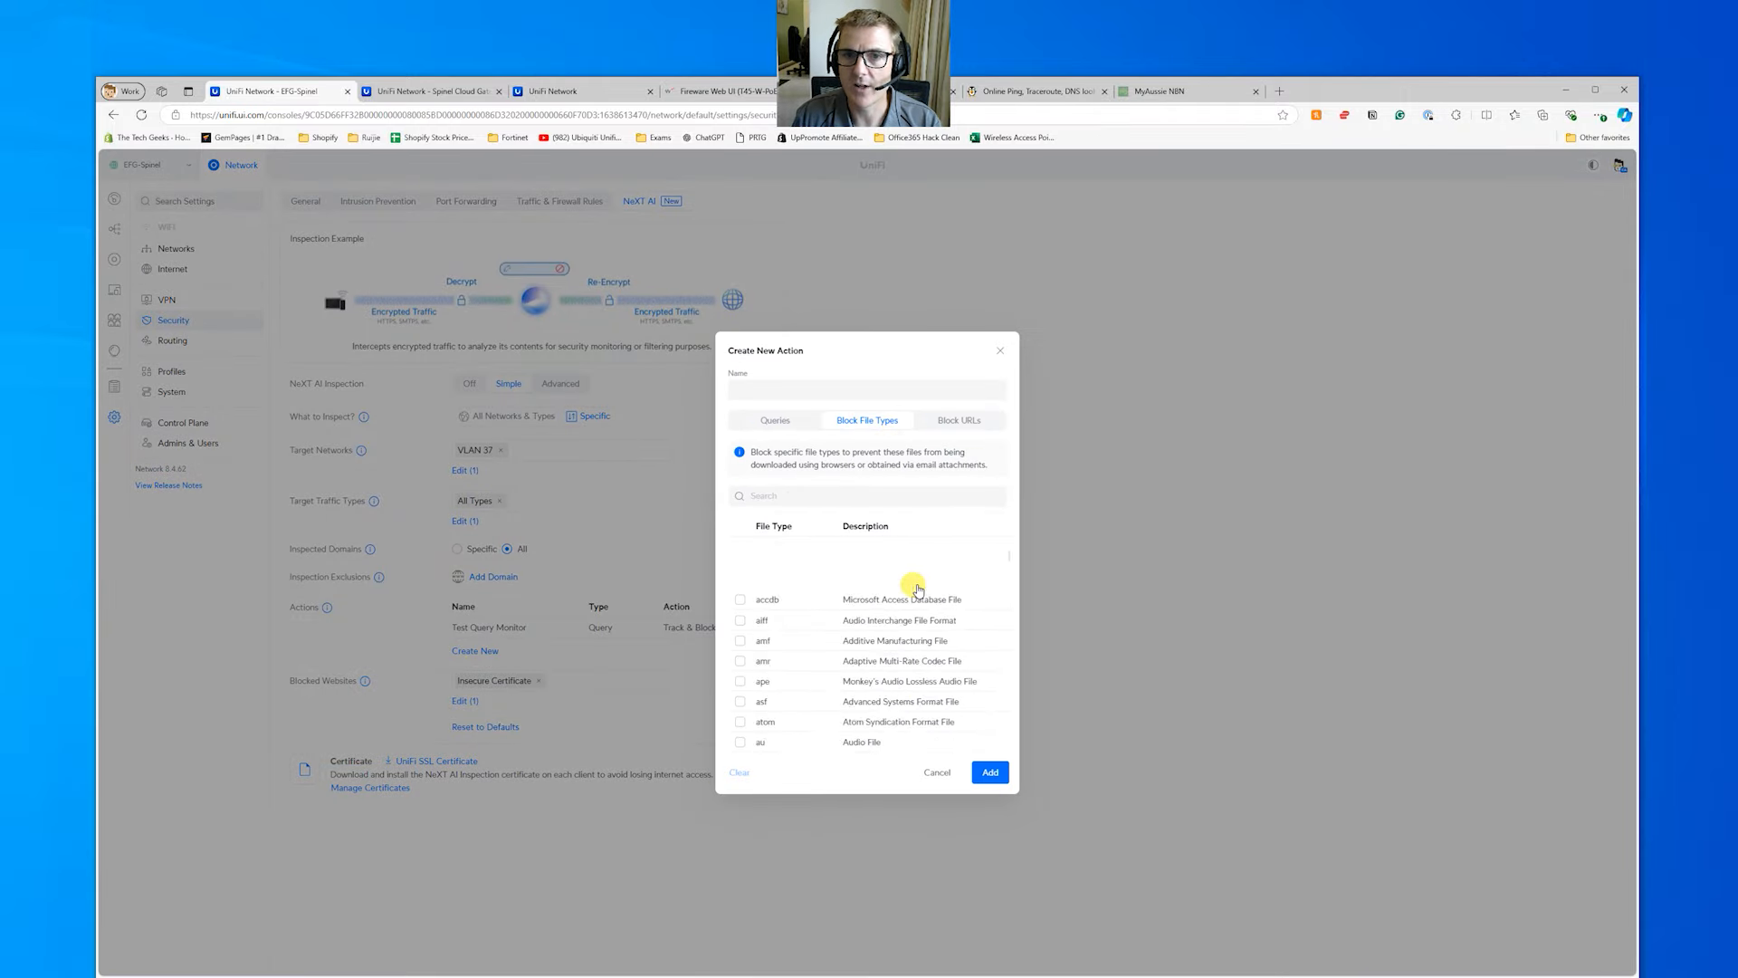
Set the new action to block URLs by category and look through the category list
{"action": "left_click", "coordinate": [948, 423]}
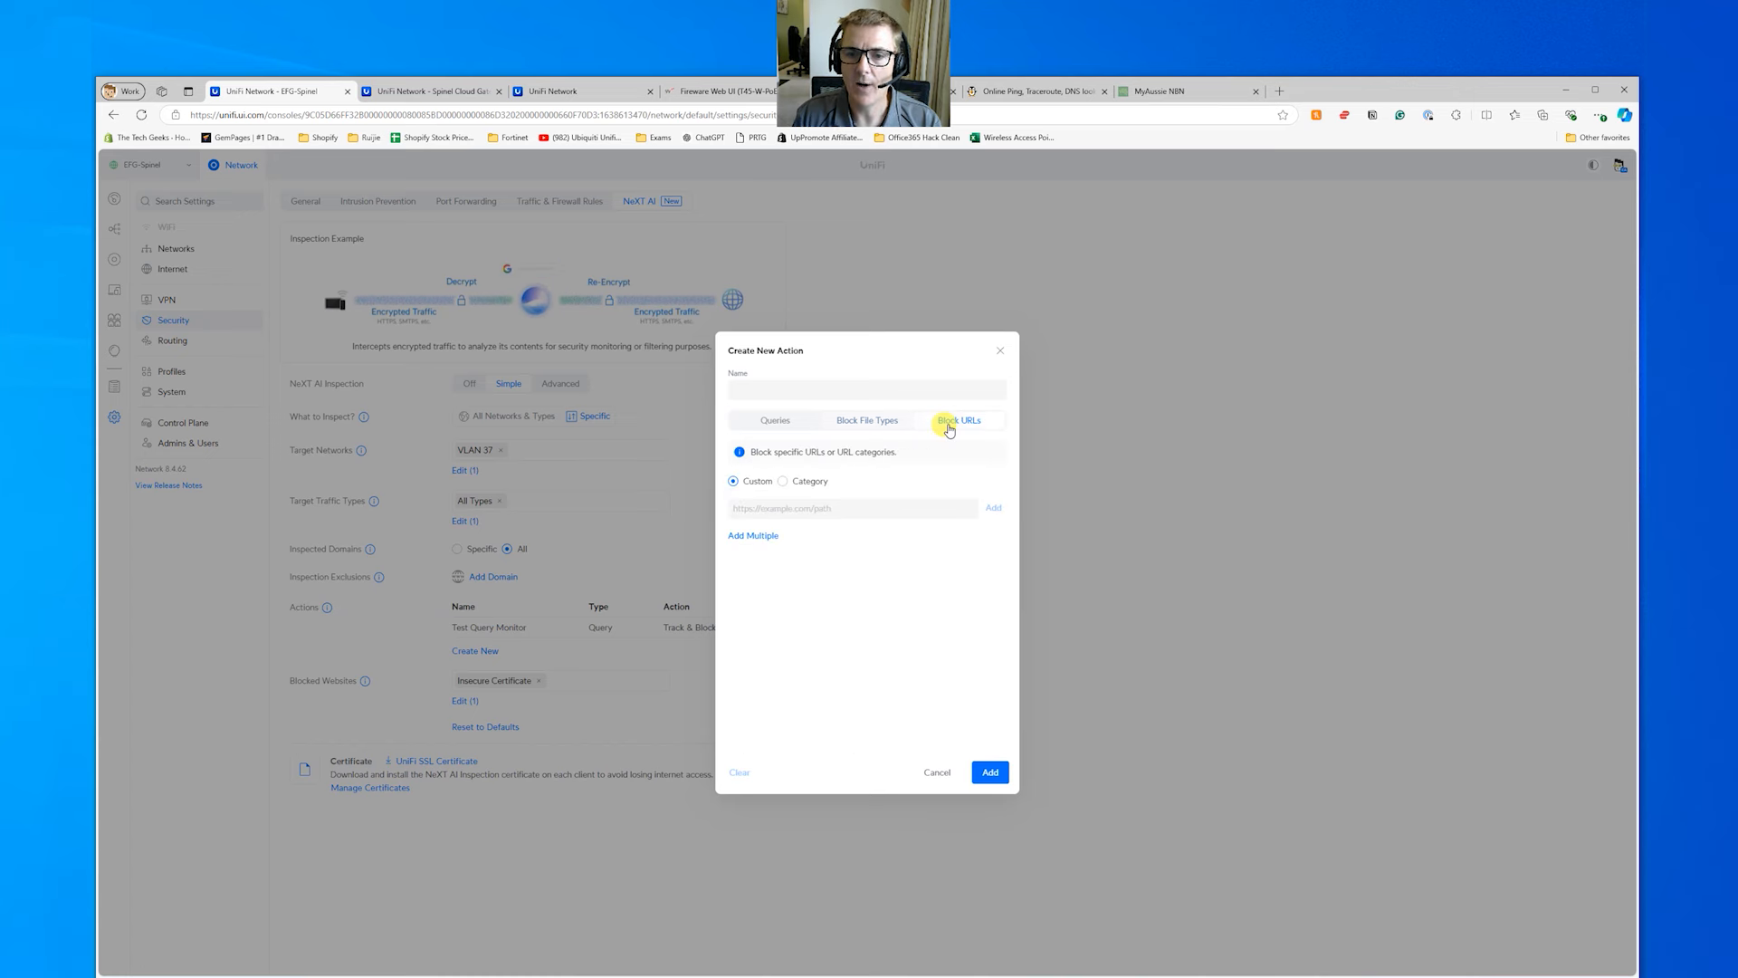
{"action": "left_click", "coordinate": [808, 481]}
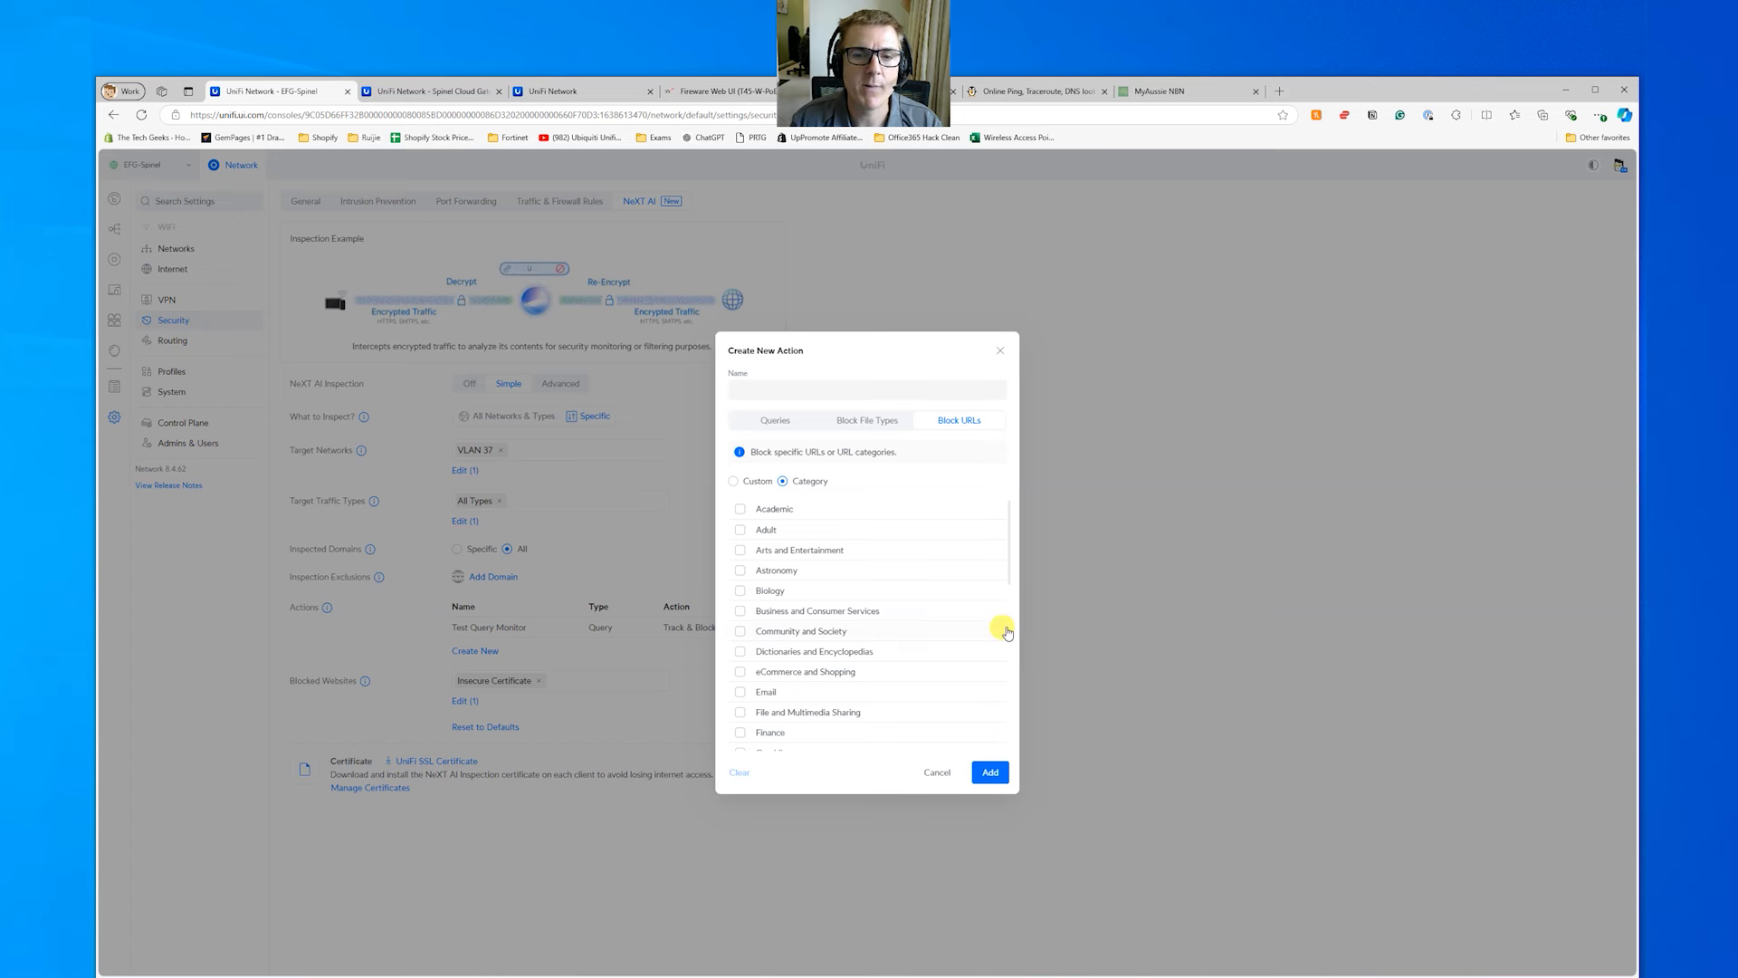
{"action": "scroll", "coordinate": [965, 583], "scroll_direction": "down", "scroll_amount": 5}
{"action": "scroll", "coordinate": [967, 584], "scroll_direction": "up", "scroll_amount": 5}
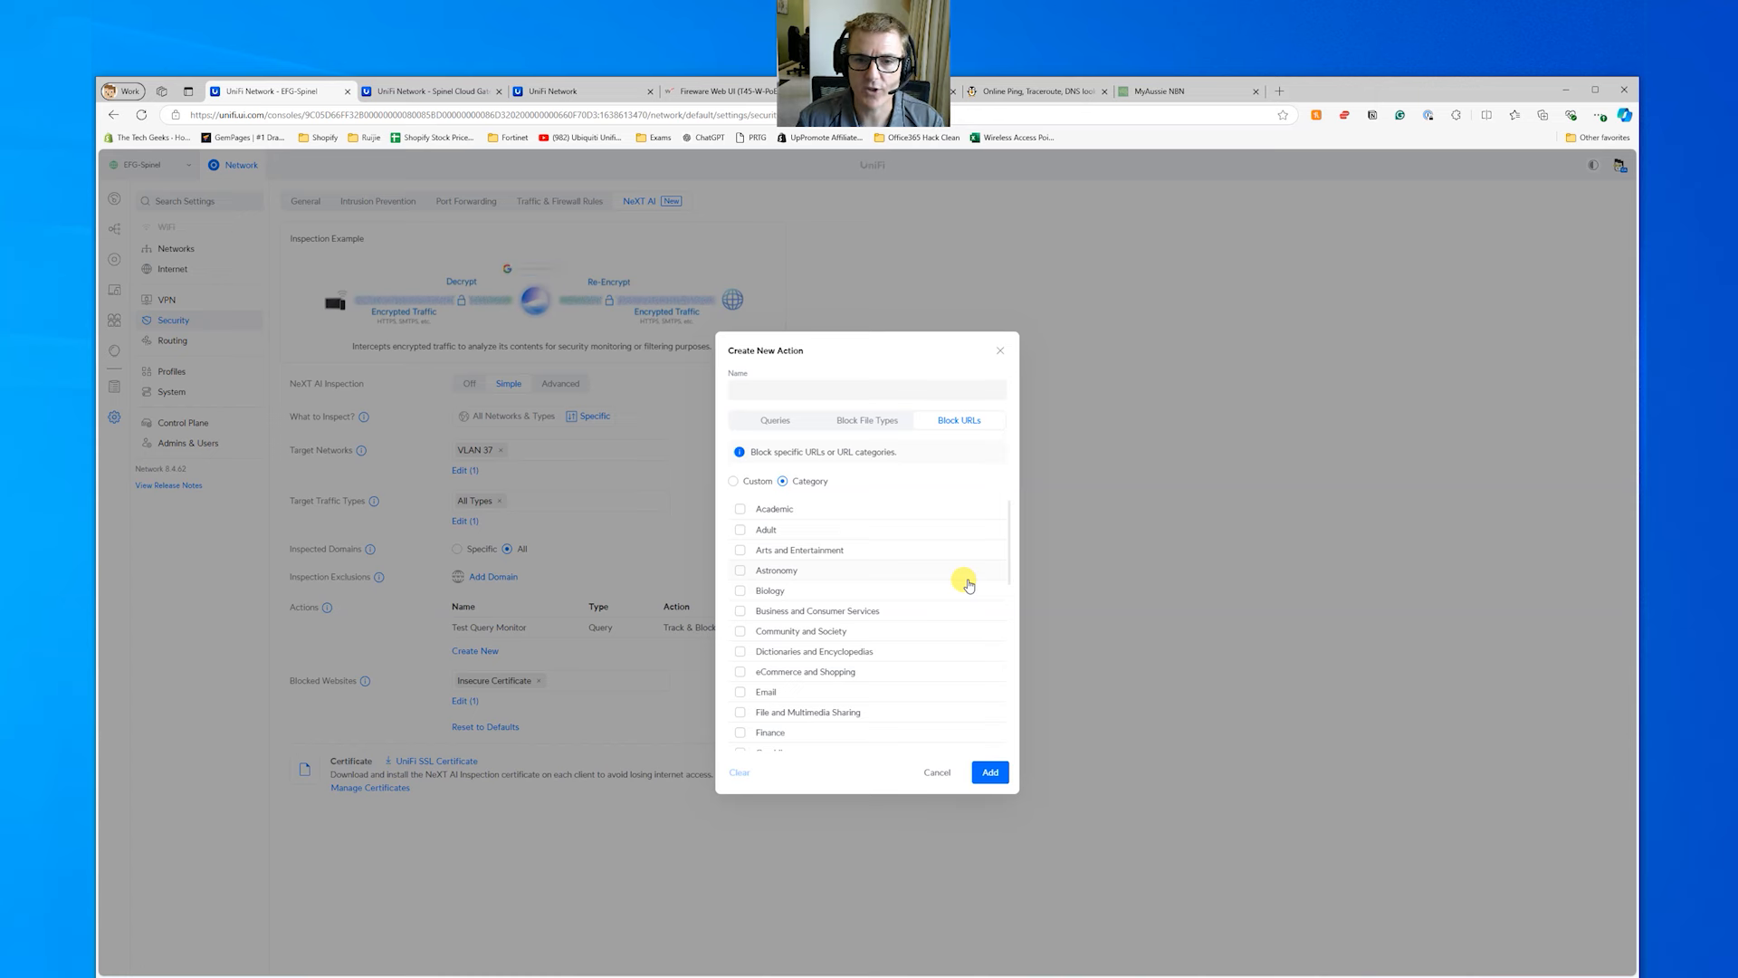
Name the new action "Default Content Filtering" and select the Adult category for blocking
{"action": "left_click", "coordinate": [800, 384]}
{"action": "type", "text": "Def"}
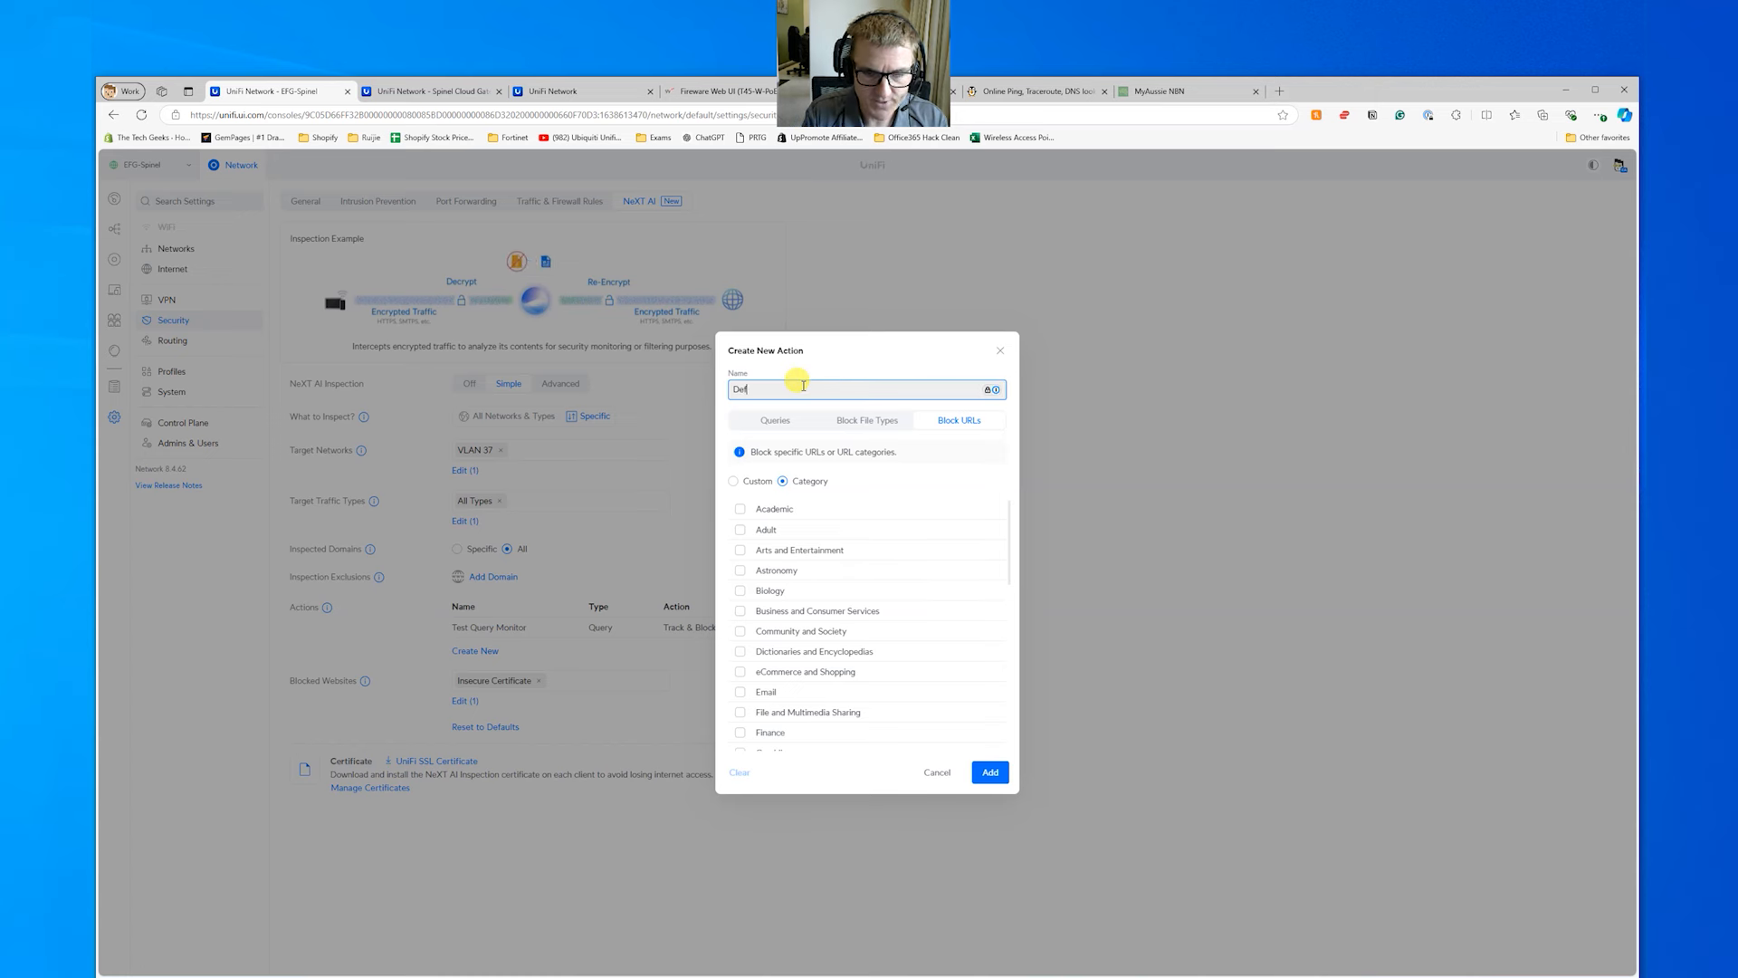
{"action": "type", "text": "ault Work"}
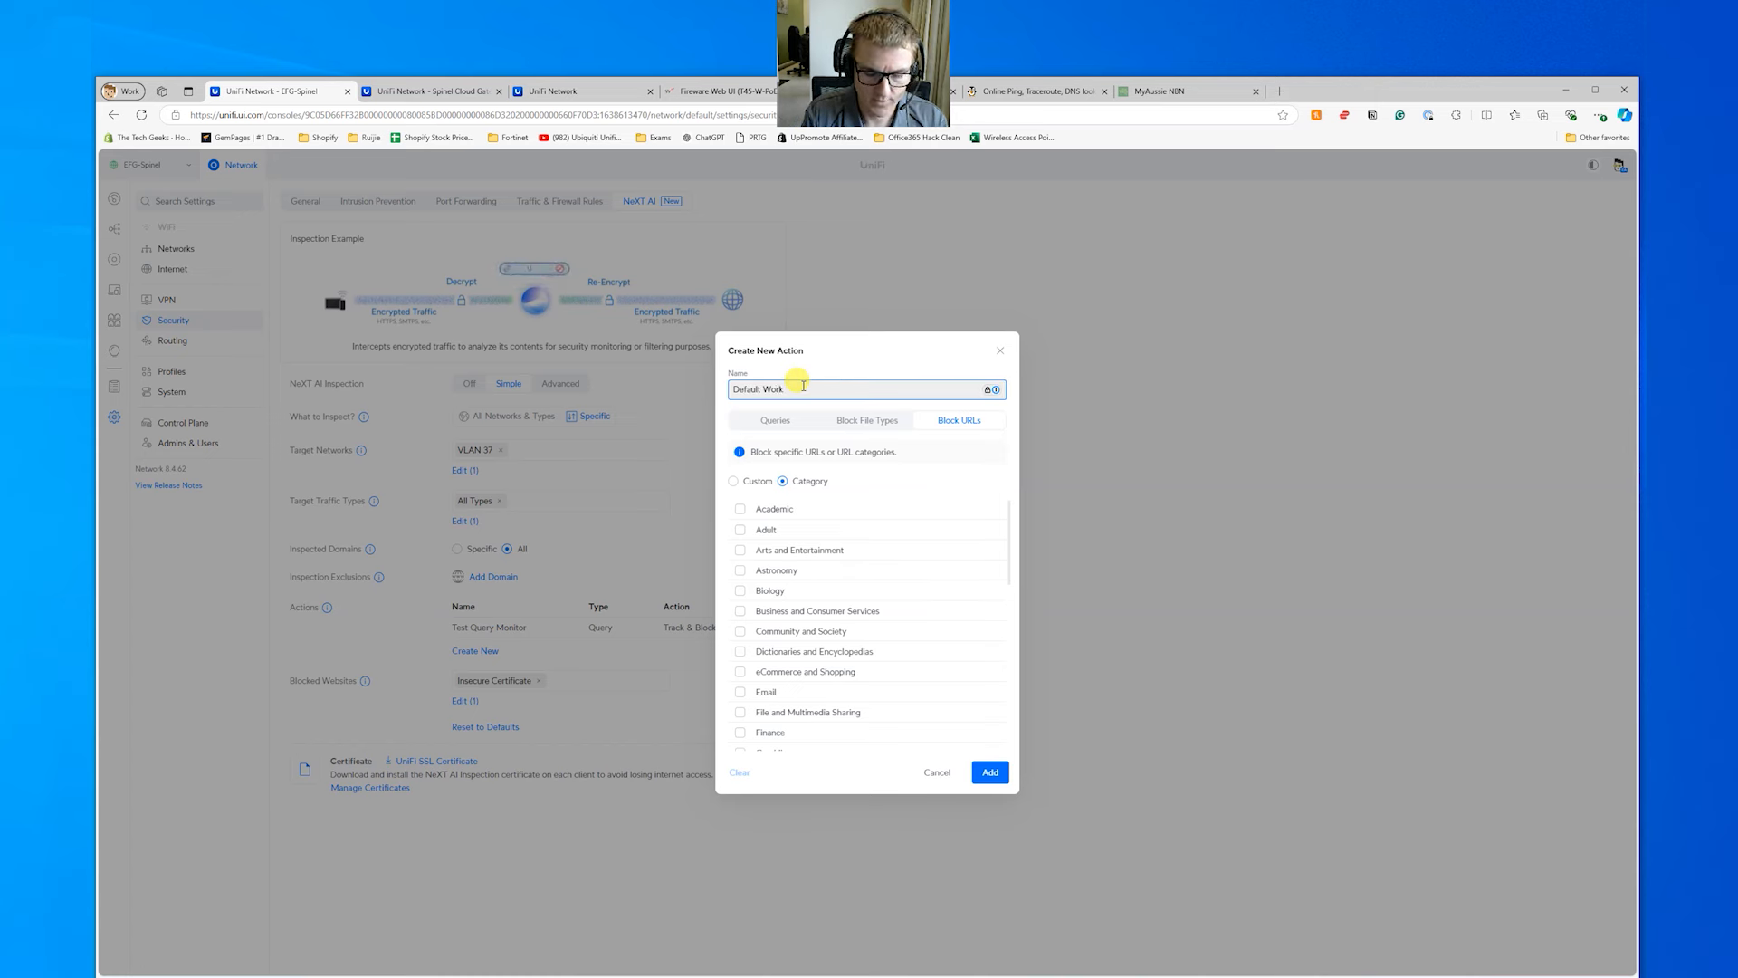
{"action": "type", "text": "place Content Filtering"}
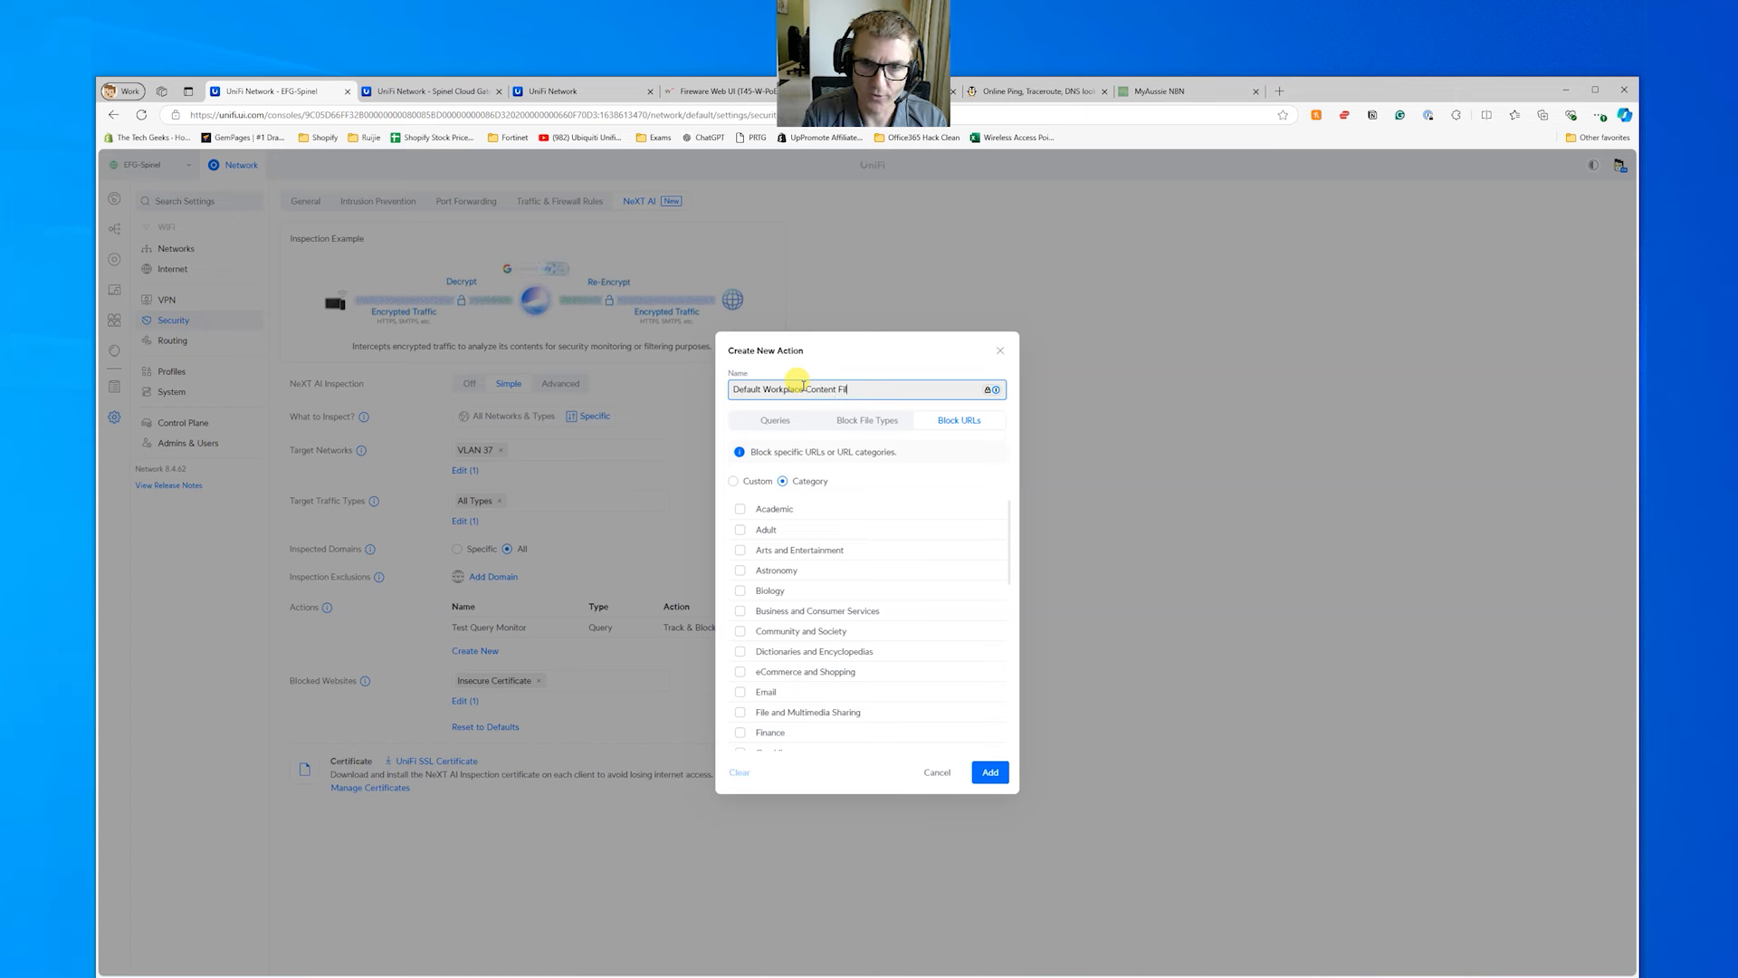
{"action": "left_click", "coordinate": [741, 532]}
{"action": "left_click", "coordinate": [739, 540]}
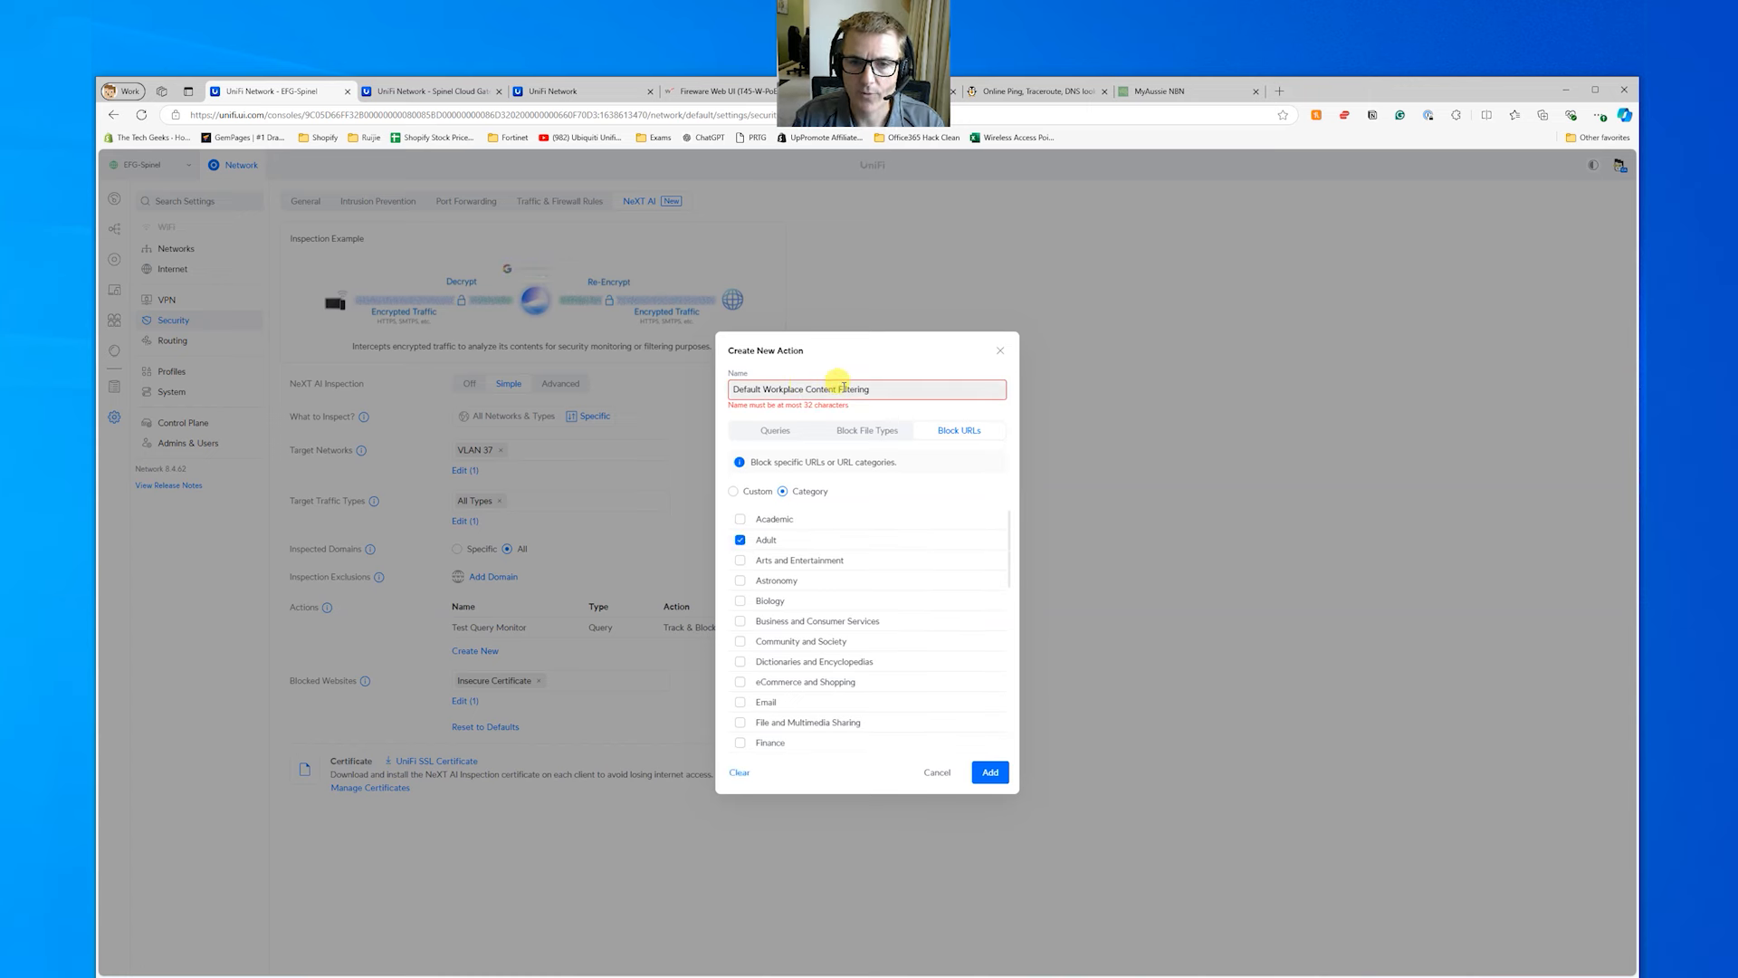
{"action": "left_click_drag", "start_coordinate": [806, 391], "coordinate": [775, 391]}
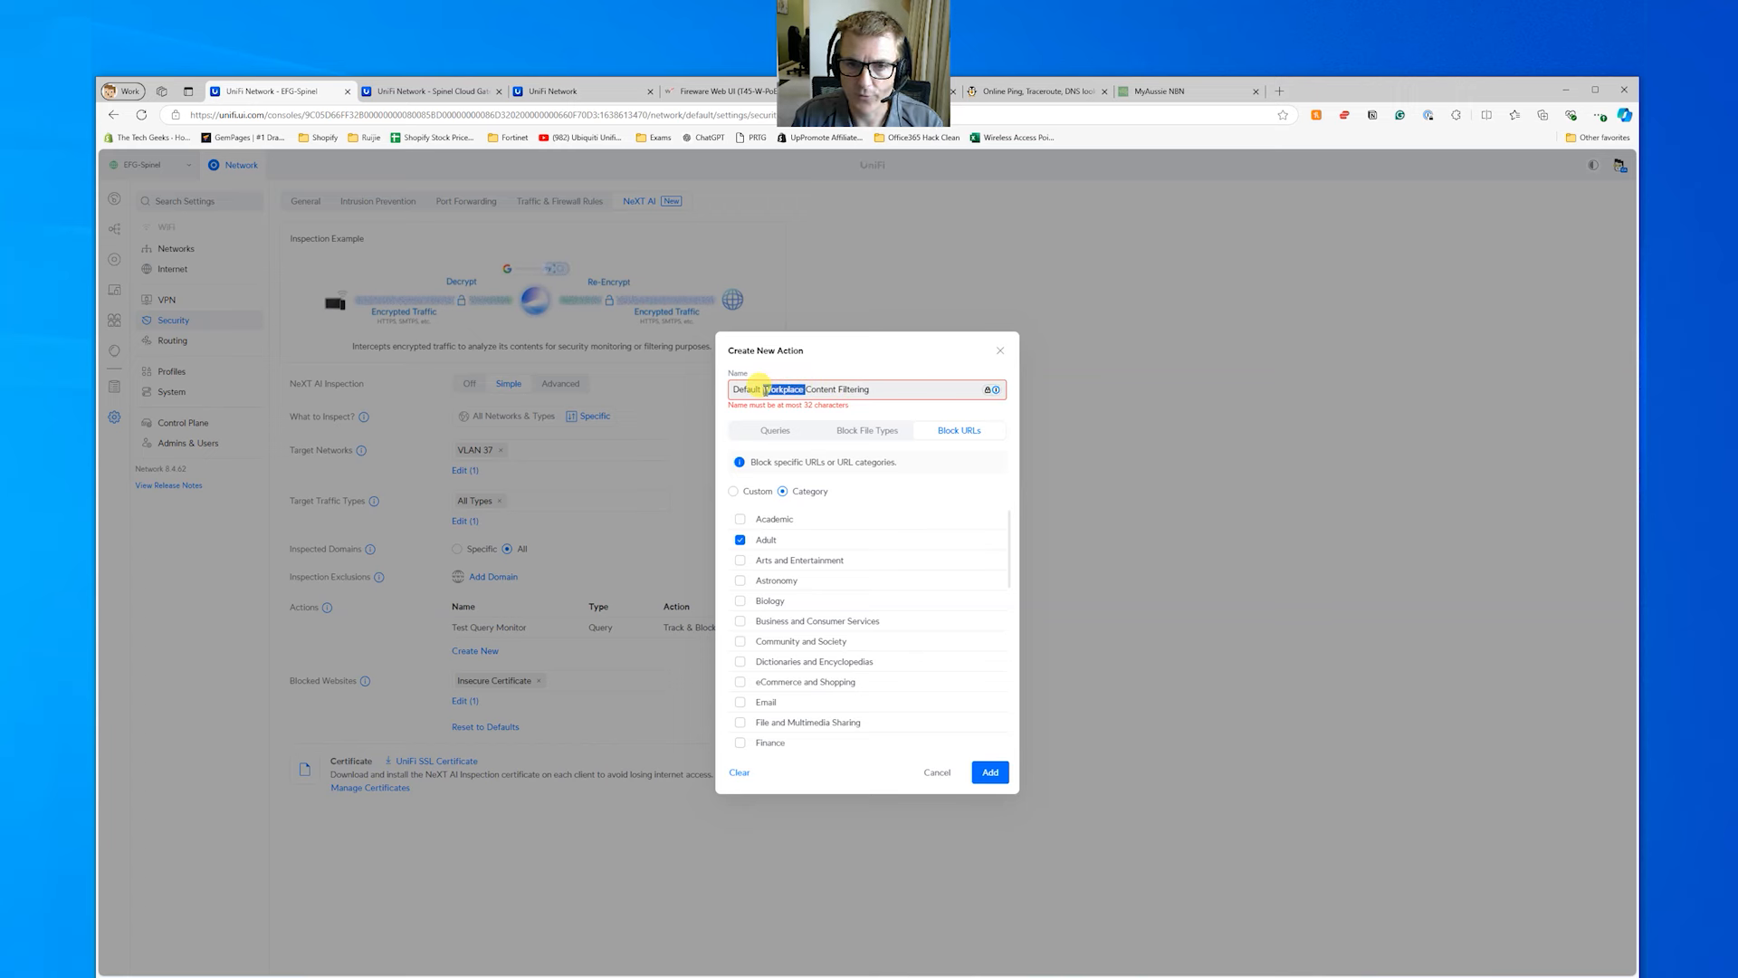
{"action": "key", "text": "BackSpace"}
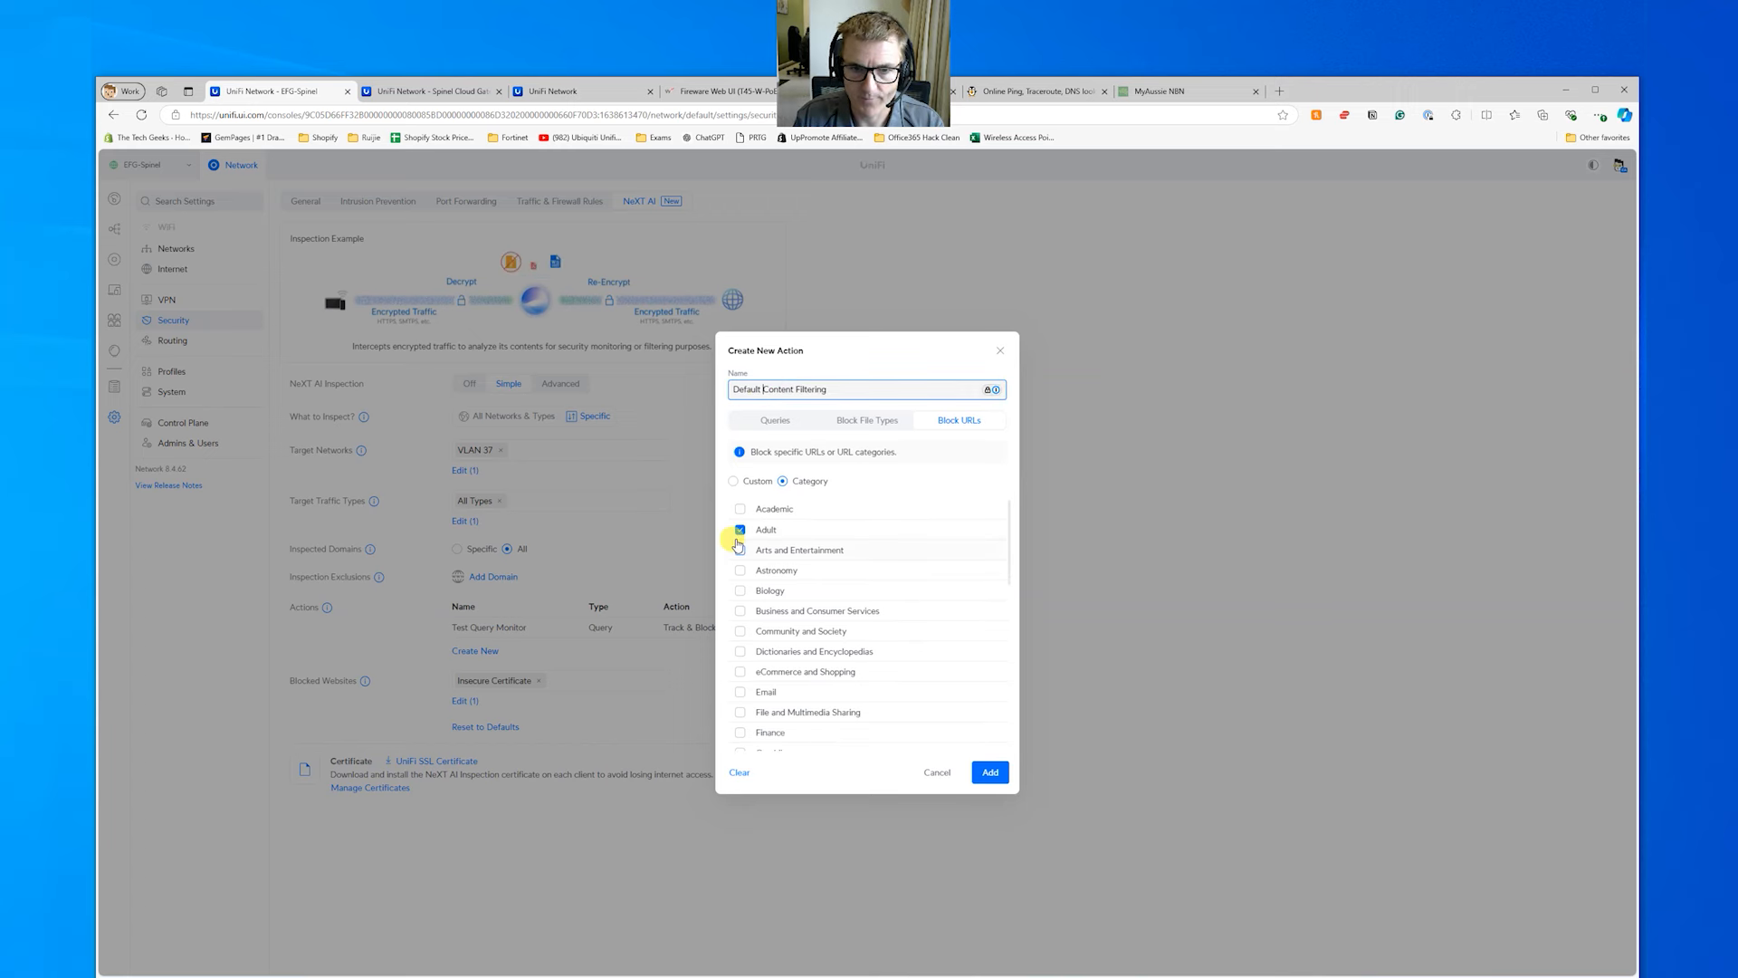
Add the Gambling and Games categories to the URL blocking action
{"action": "scroll", "coordinate": [770, 579], "scroll_direction": "down", "scroll_amount": 3}
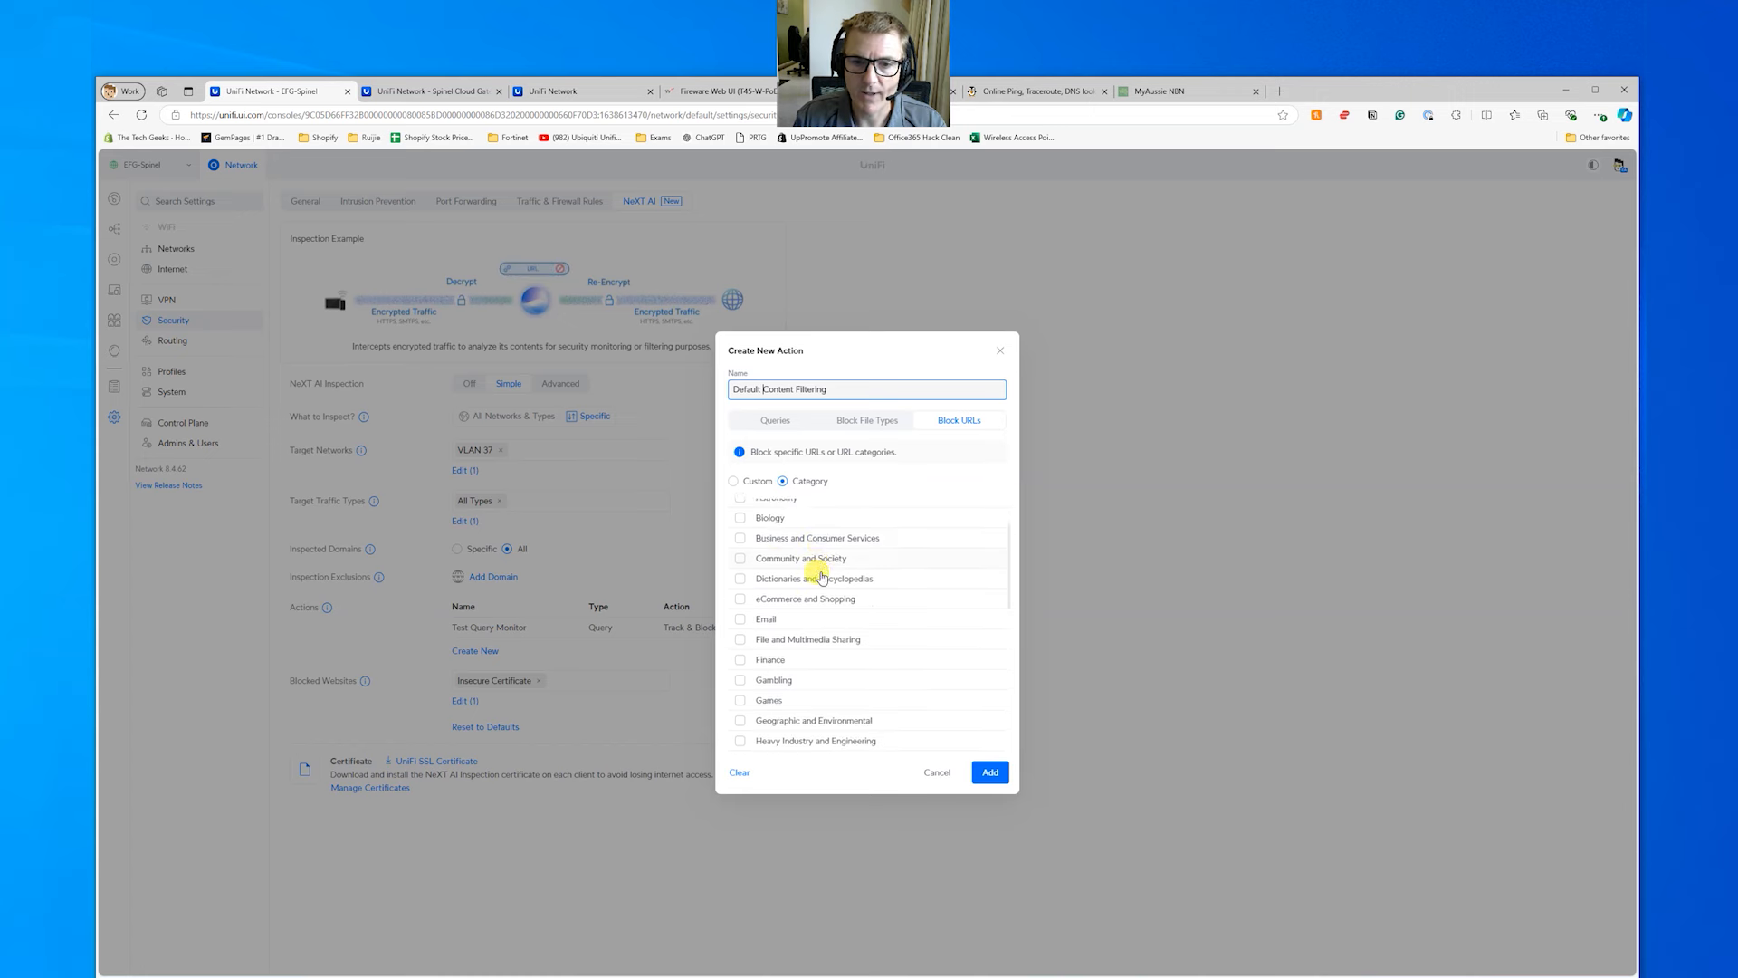
{"action": "scroll", "coordinate": [816, 579], "scroll_direction": "down", "scroll_amount": 2}
{"action": "left_click", "coordinate": [741, 562]}
{"action": "left_click", "coordinate": [740, 584]}
Review the remaining URL categories for others worth blocking
{"action": "scroll", "coordinate": [765, 594], "scroll_direction": "down", "scroll_amount": 3}
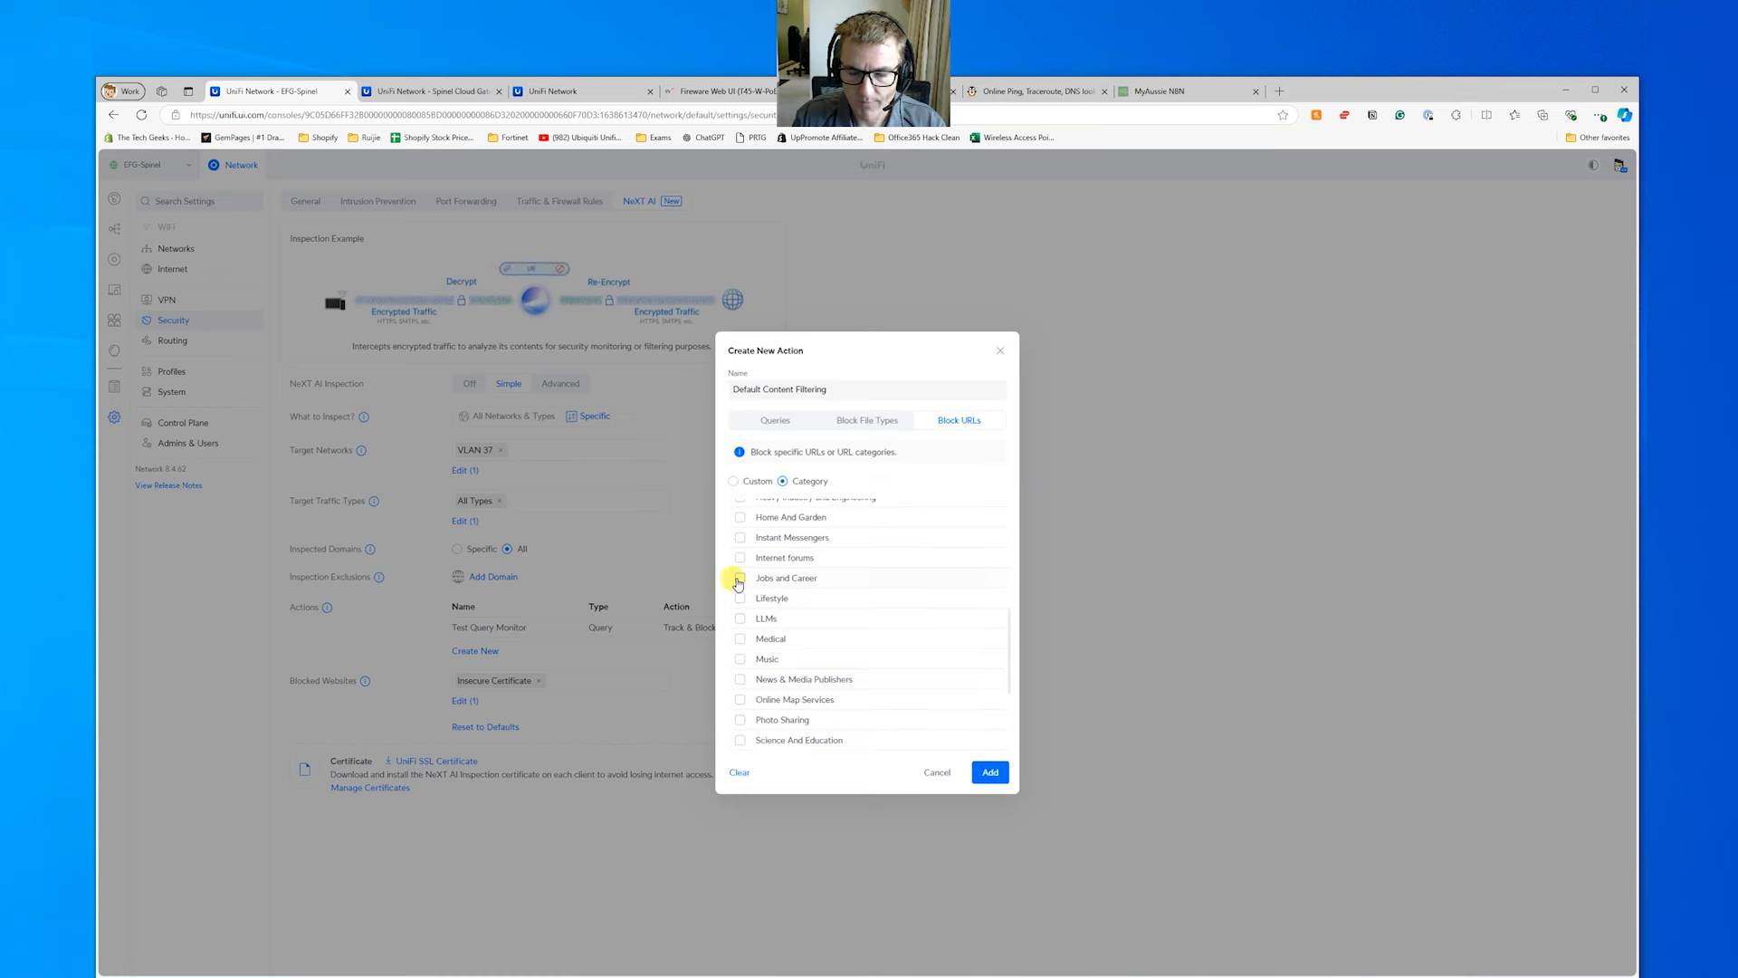
{"action": "scroll", "coordinate": [759, 633], "scroll_direction": "down", "scroll_amount": 2}
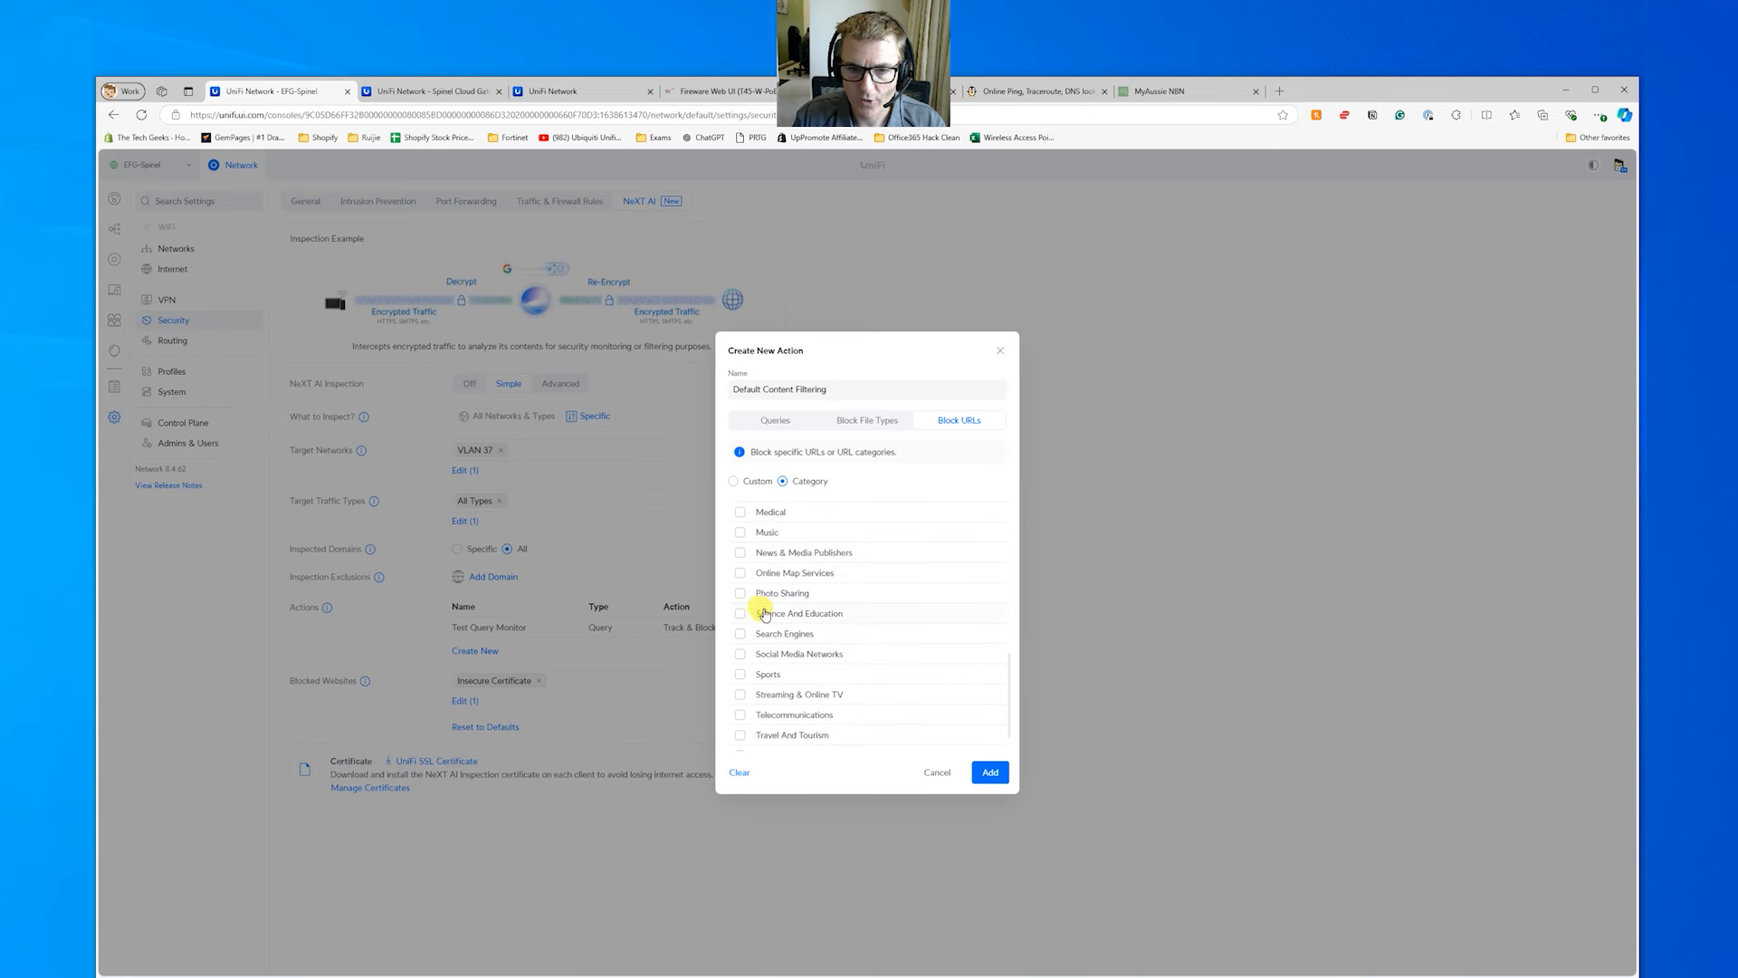
{"action": "scroll", "coordinate": [765, 615], "scroll_direction": "down", "scroll_amount": 2}
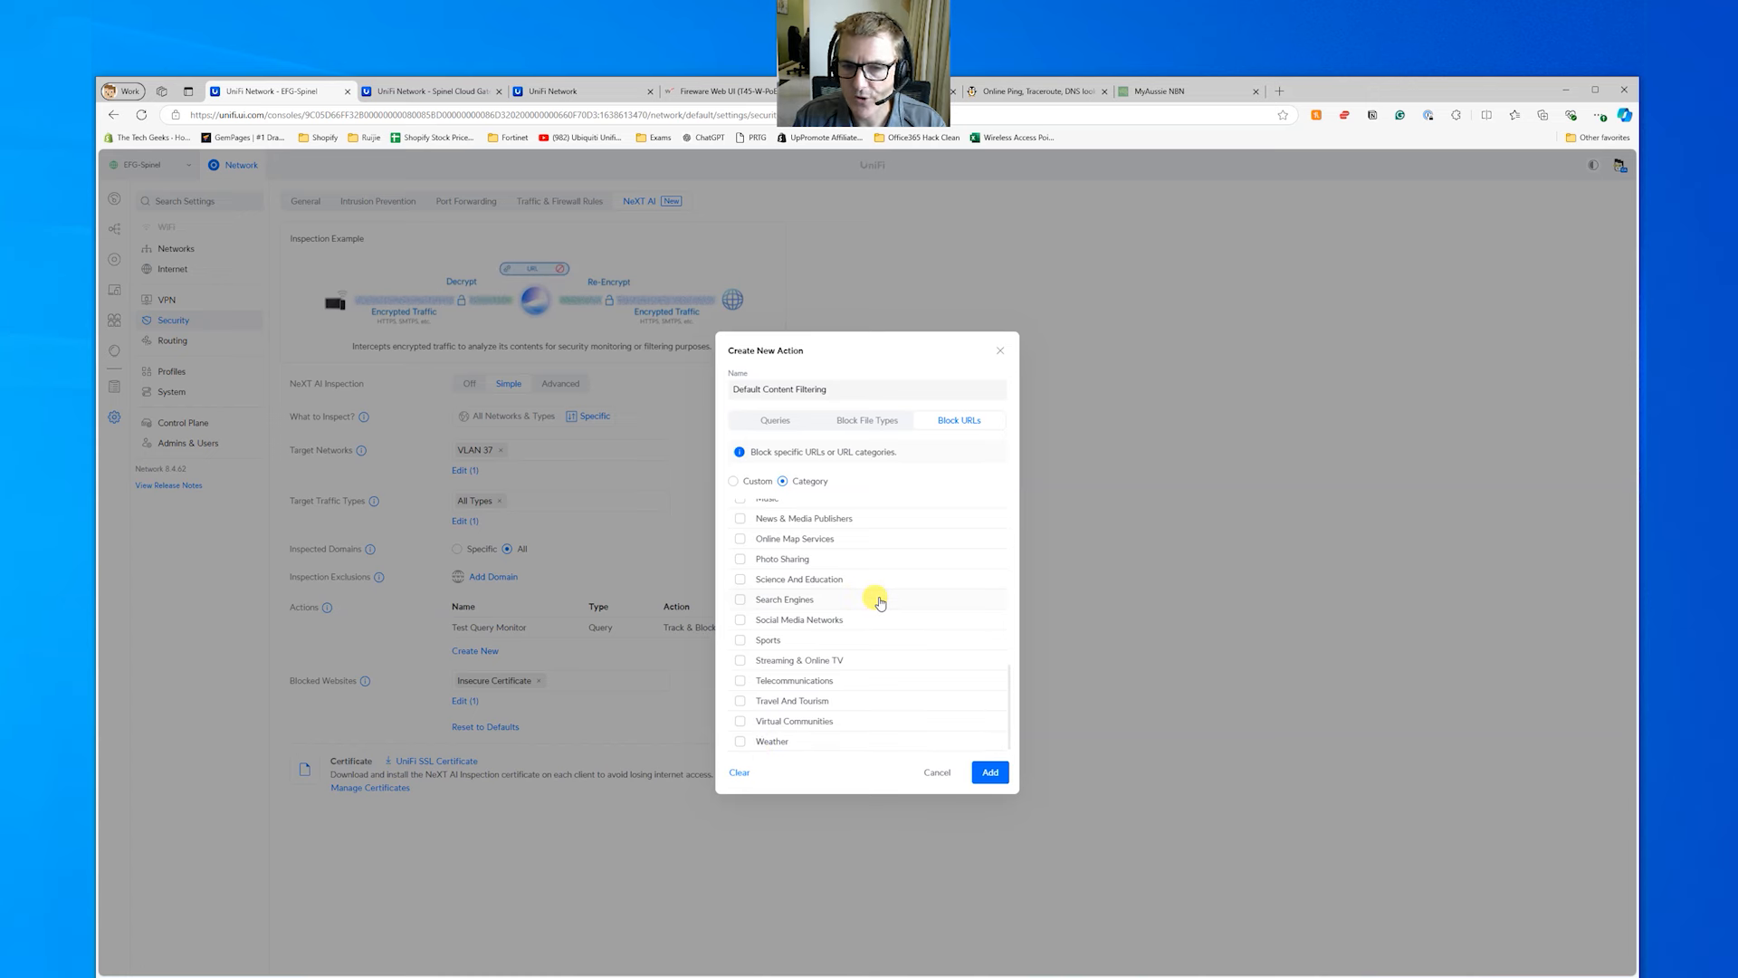
{"action": "scroll", "coordinate": [880, 602], "scroll_direction": "up", "scroll_amount": 5}
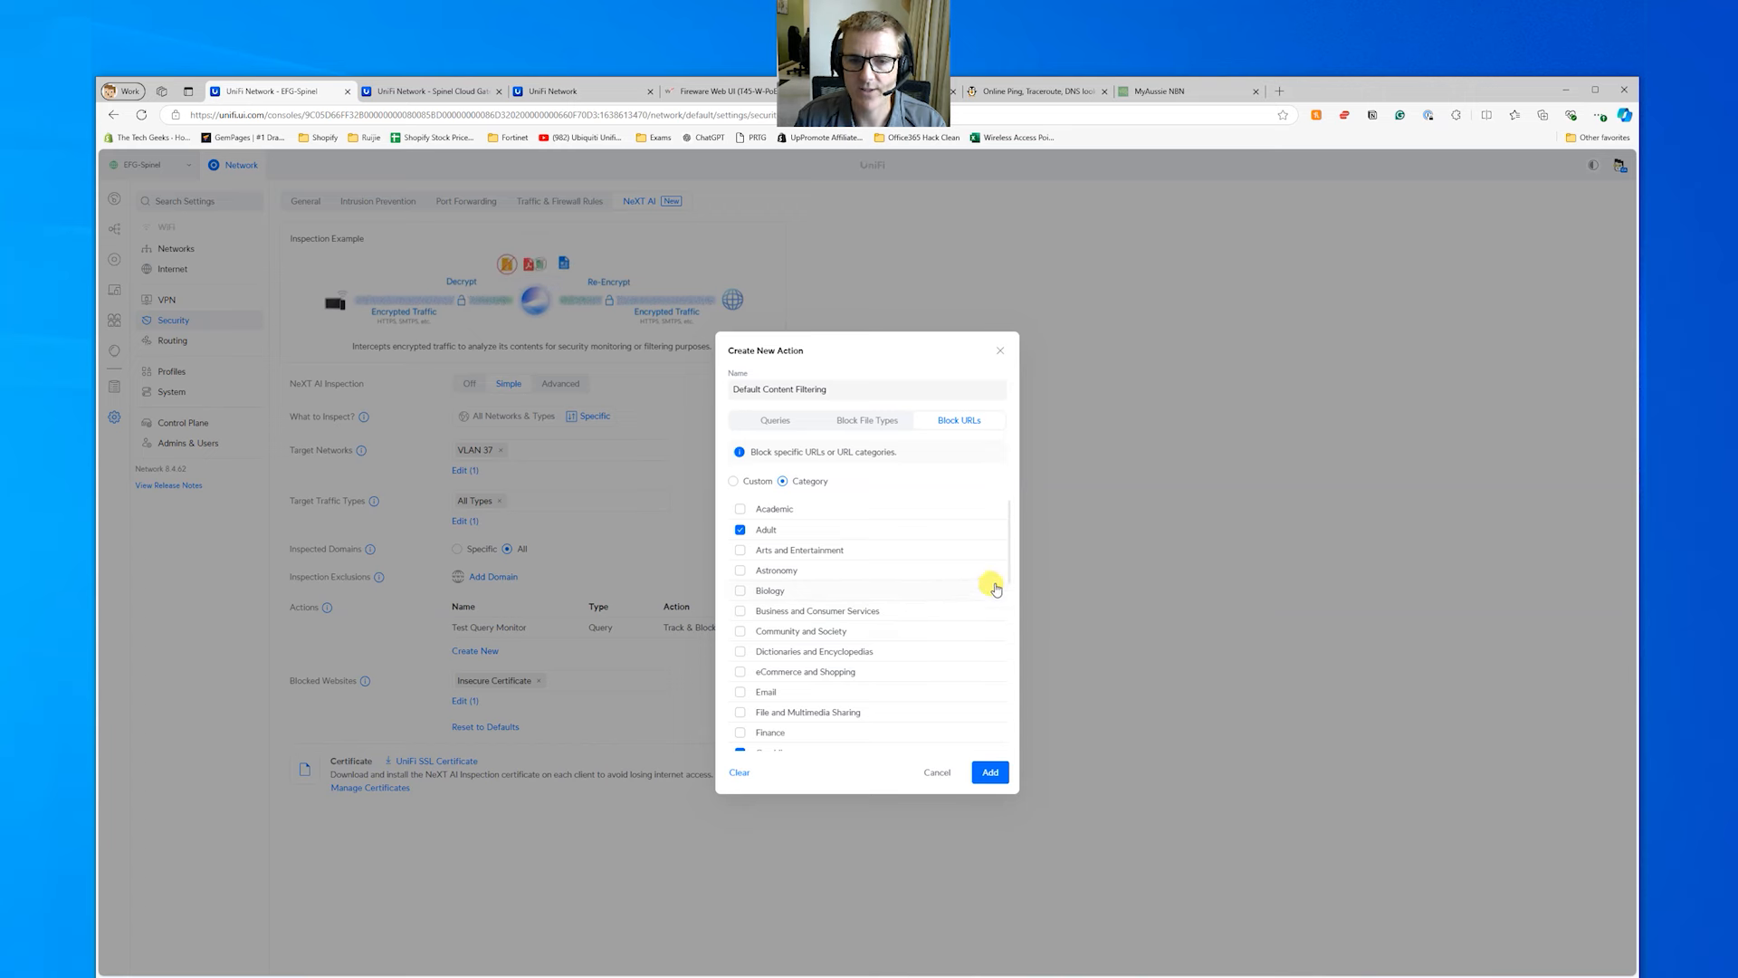
{"action": "scroll", "coordinate": [923, 578], "scroll_direction": "down", "scroll_amount": 1}
{"action": "left_click", "coordinate": [831, 609]}
{"action": "scroll", "coordinate": [923, 589], "scroll_direction": "down", "scroll_amount": 2}
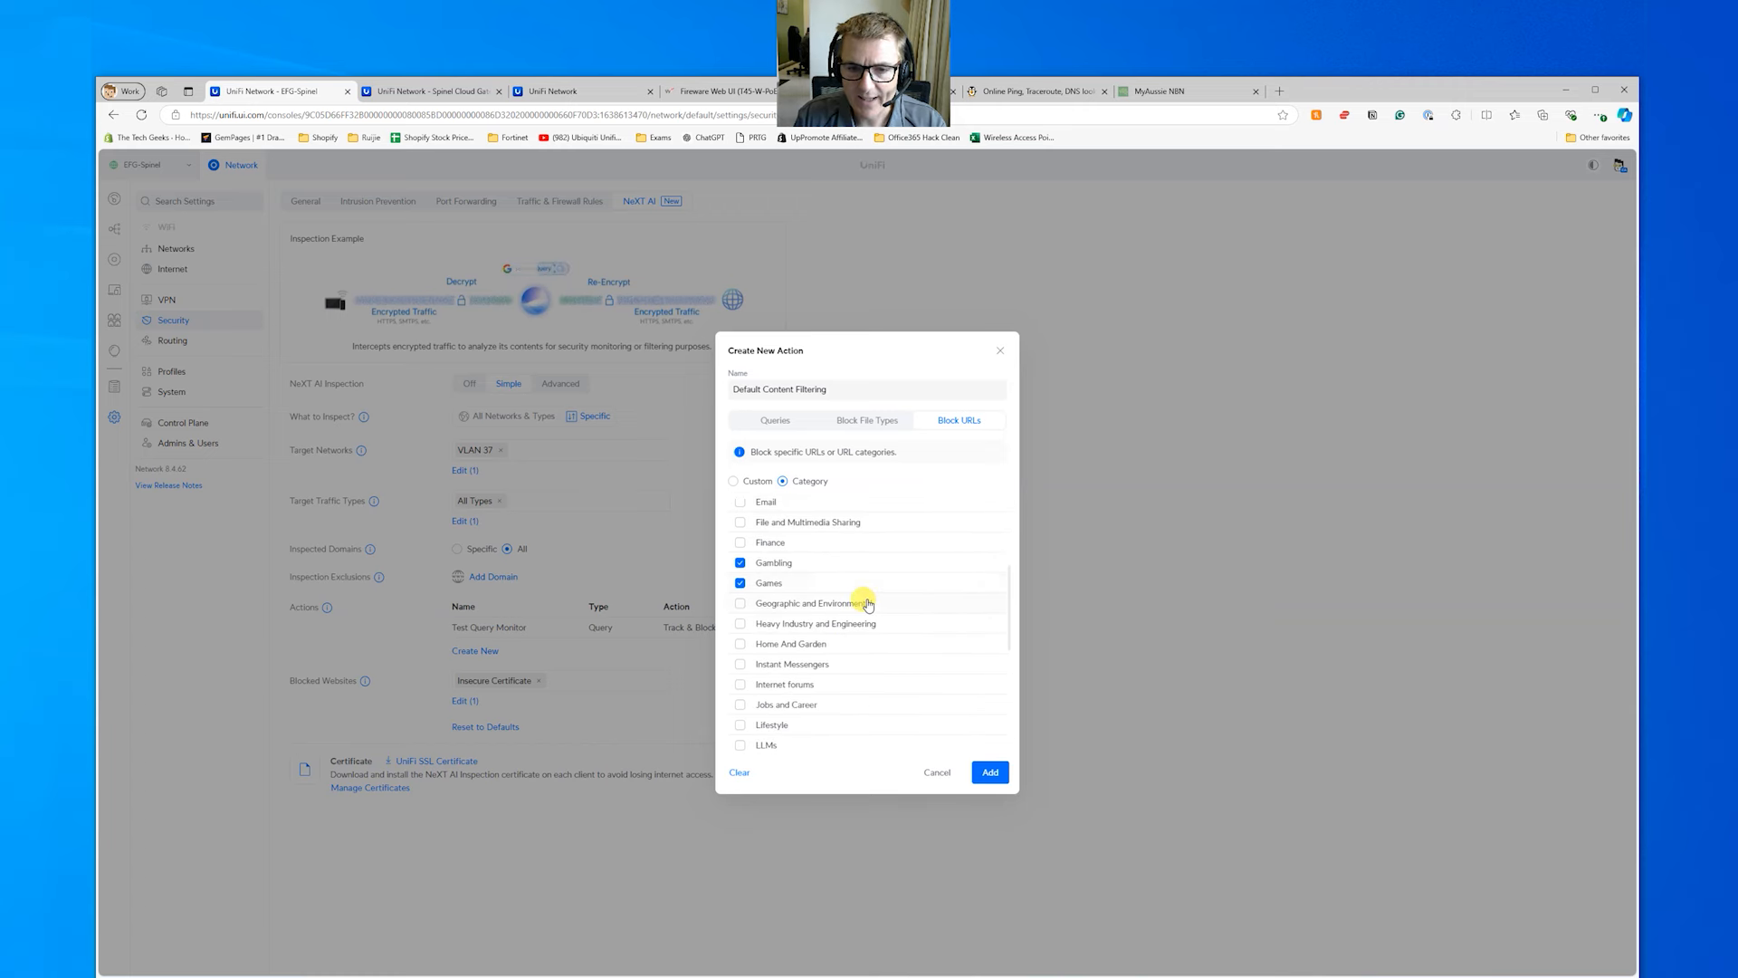
Add the Default Content Filtering action and apply the NeXT AI inspection changes
{"action": "scroll", "coordinate": [885, 656], "scroll_direction": "down", "scroll_amount": 3}
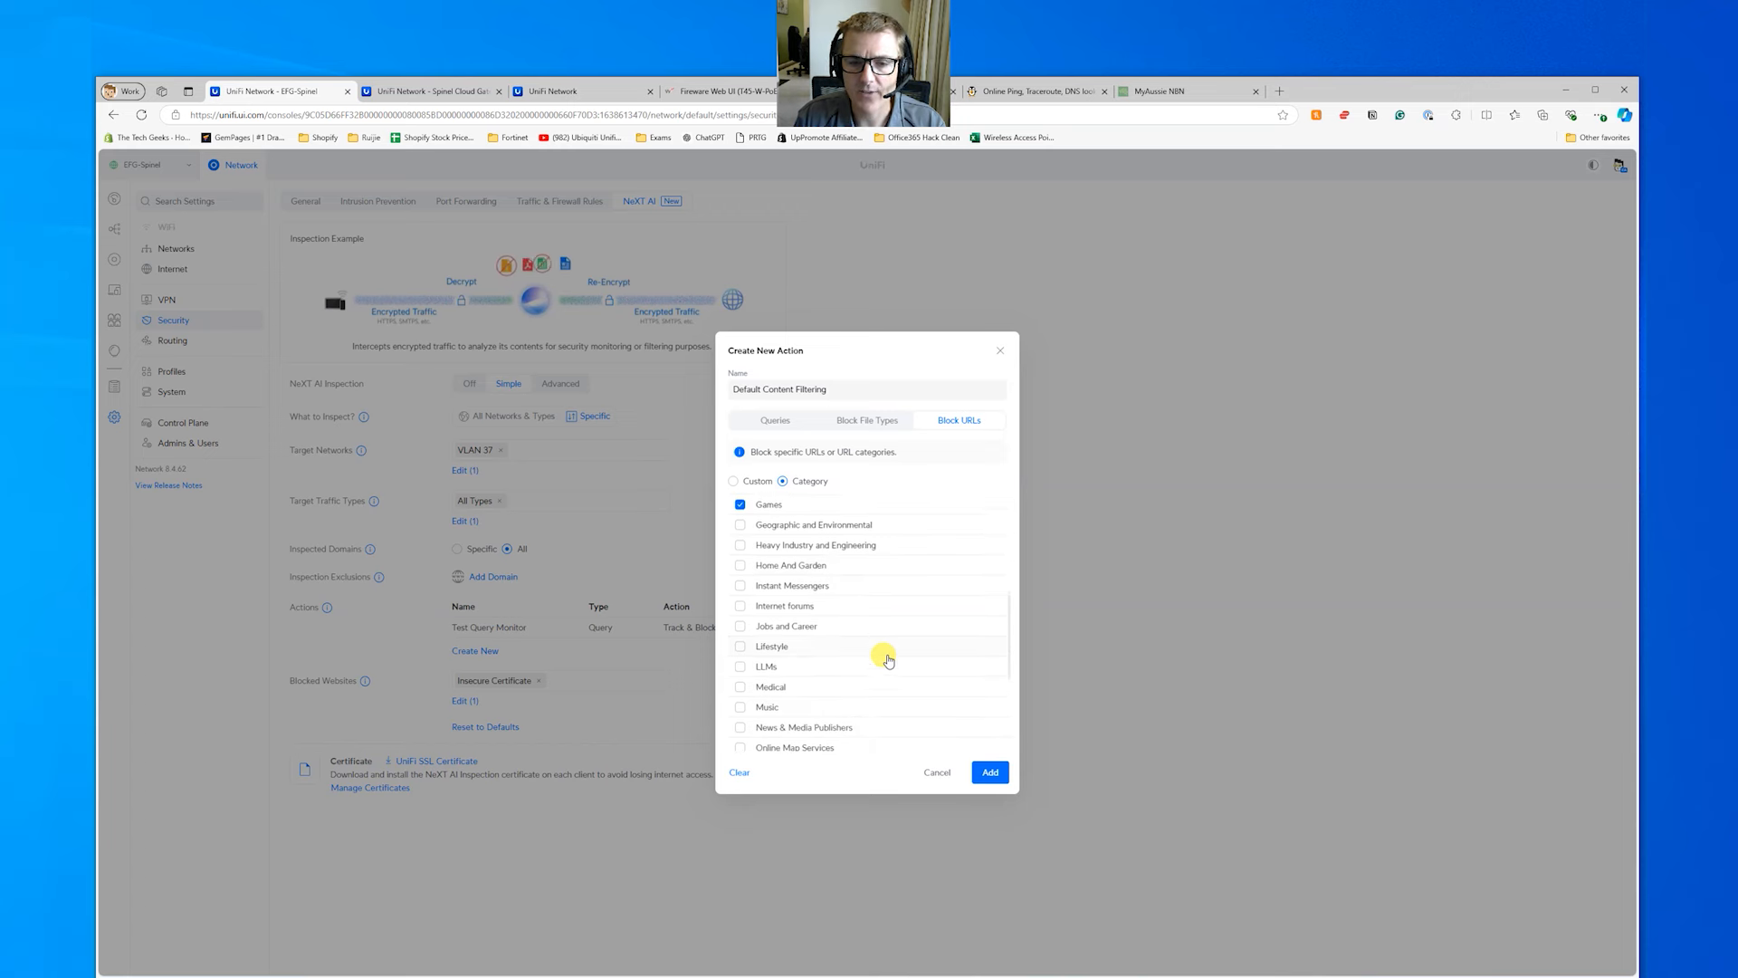
{"action": "left_click", "coordinate": [990, 772]}
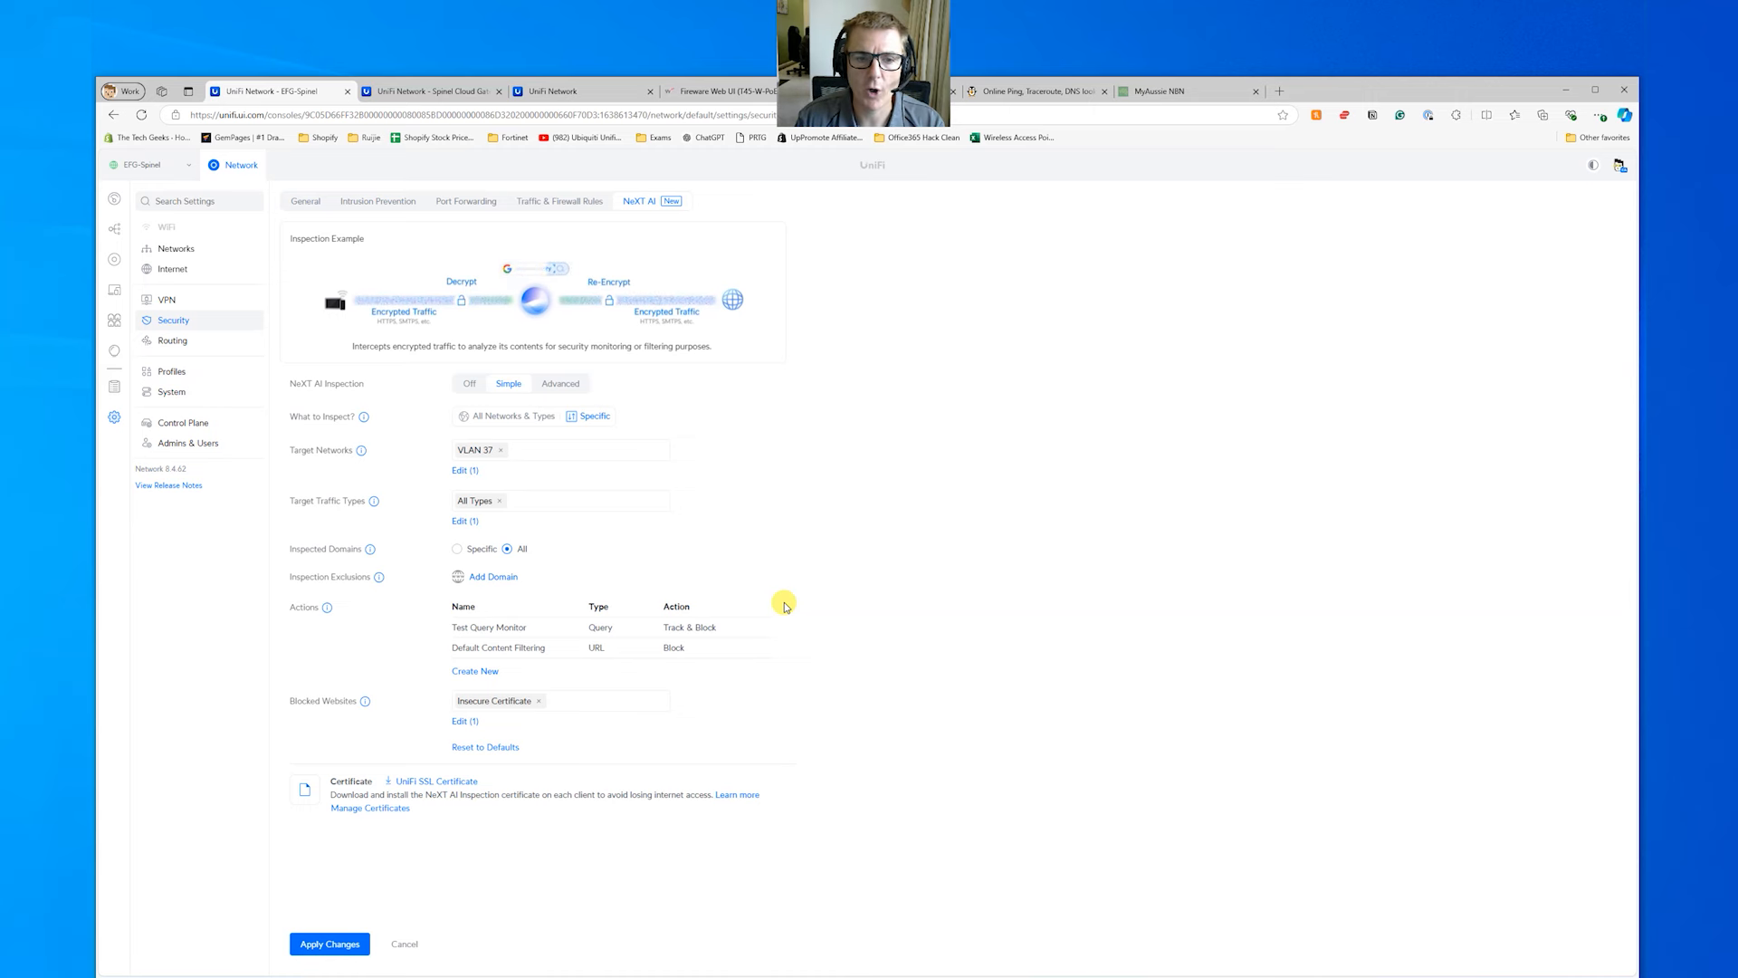
{"action": "left_click", "coordinate": [324, 946]}
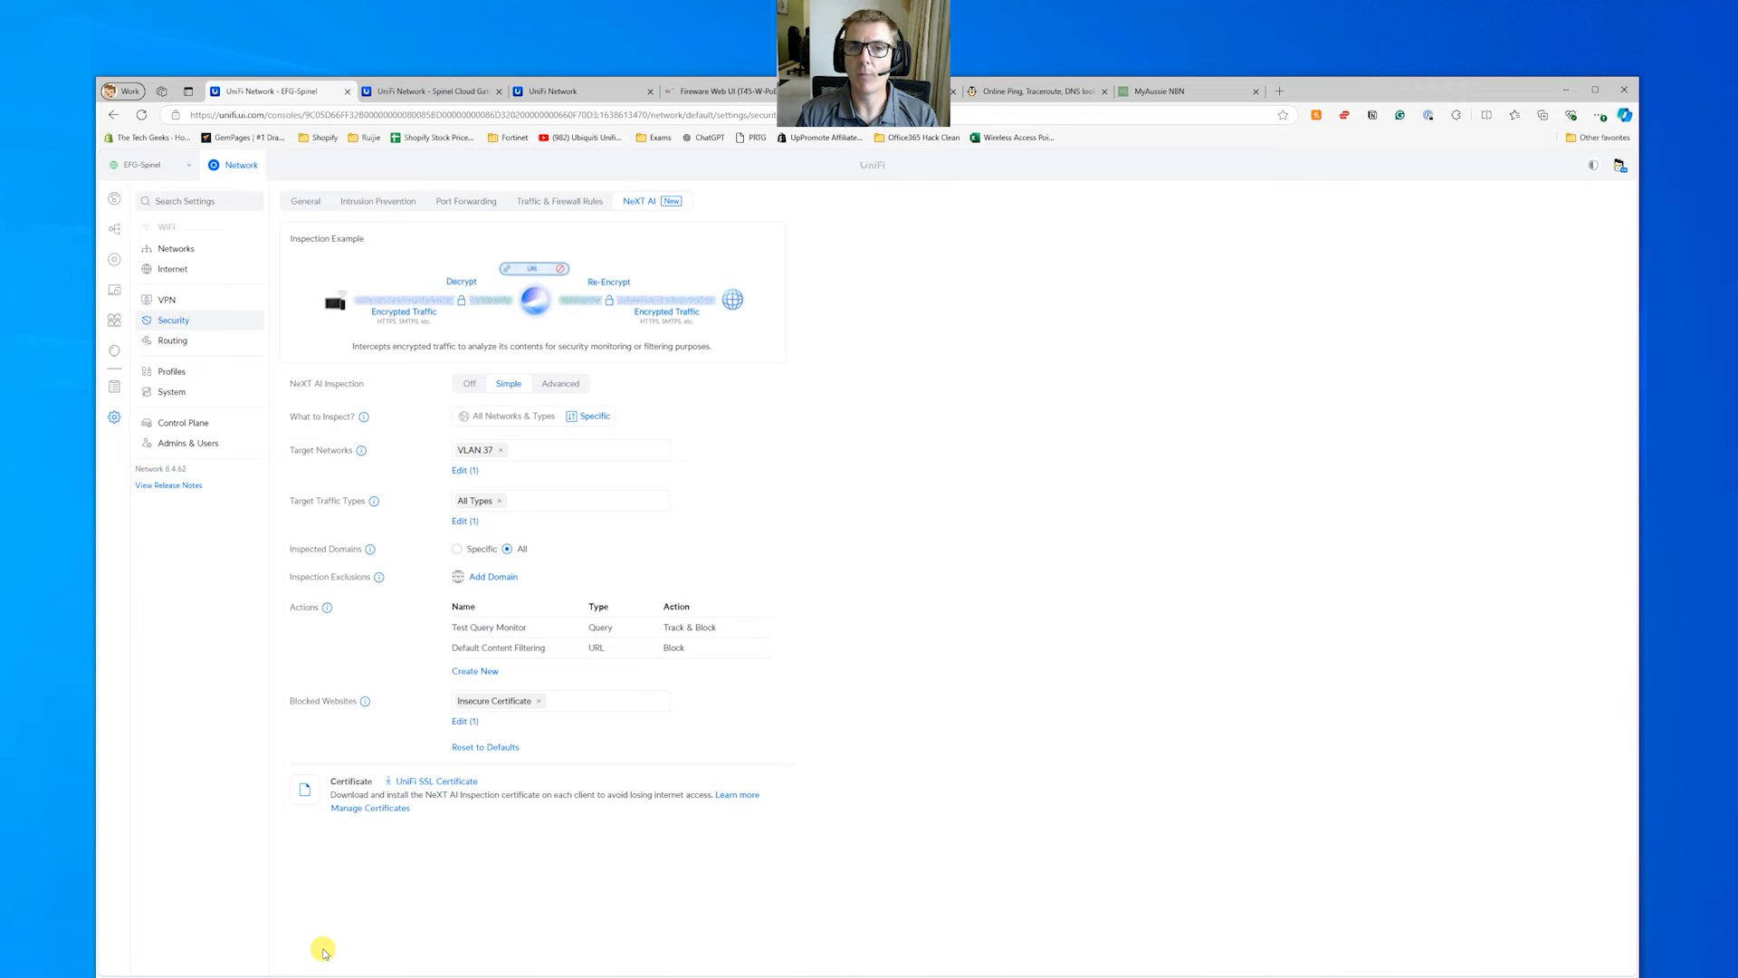
Open the inspection query log in the gateway's insights and refresh its entries
{"action": "left_click", "coordinate": [1115, 976]}
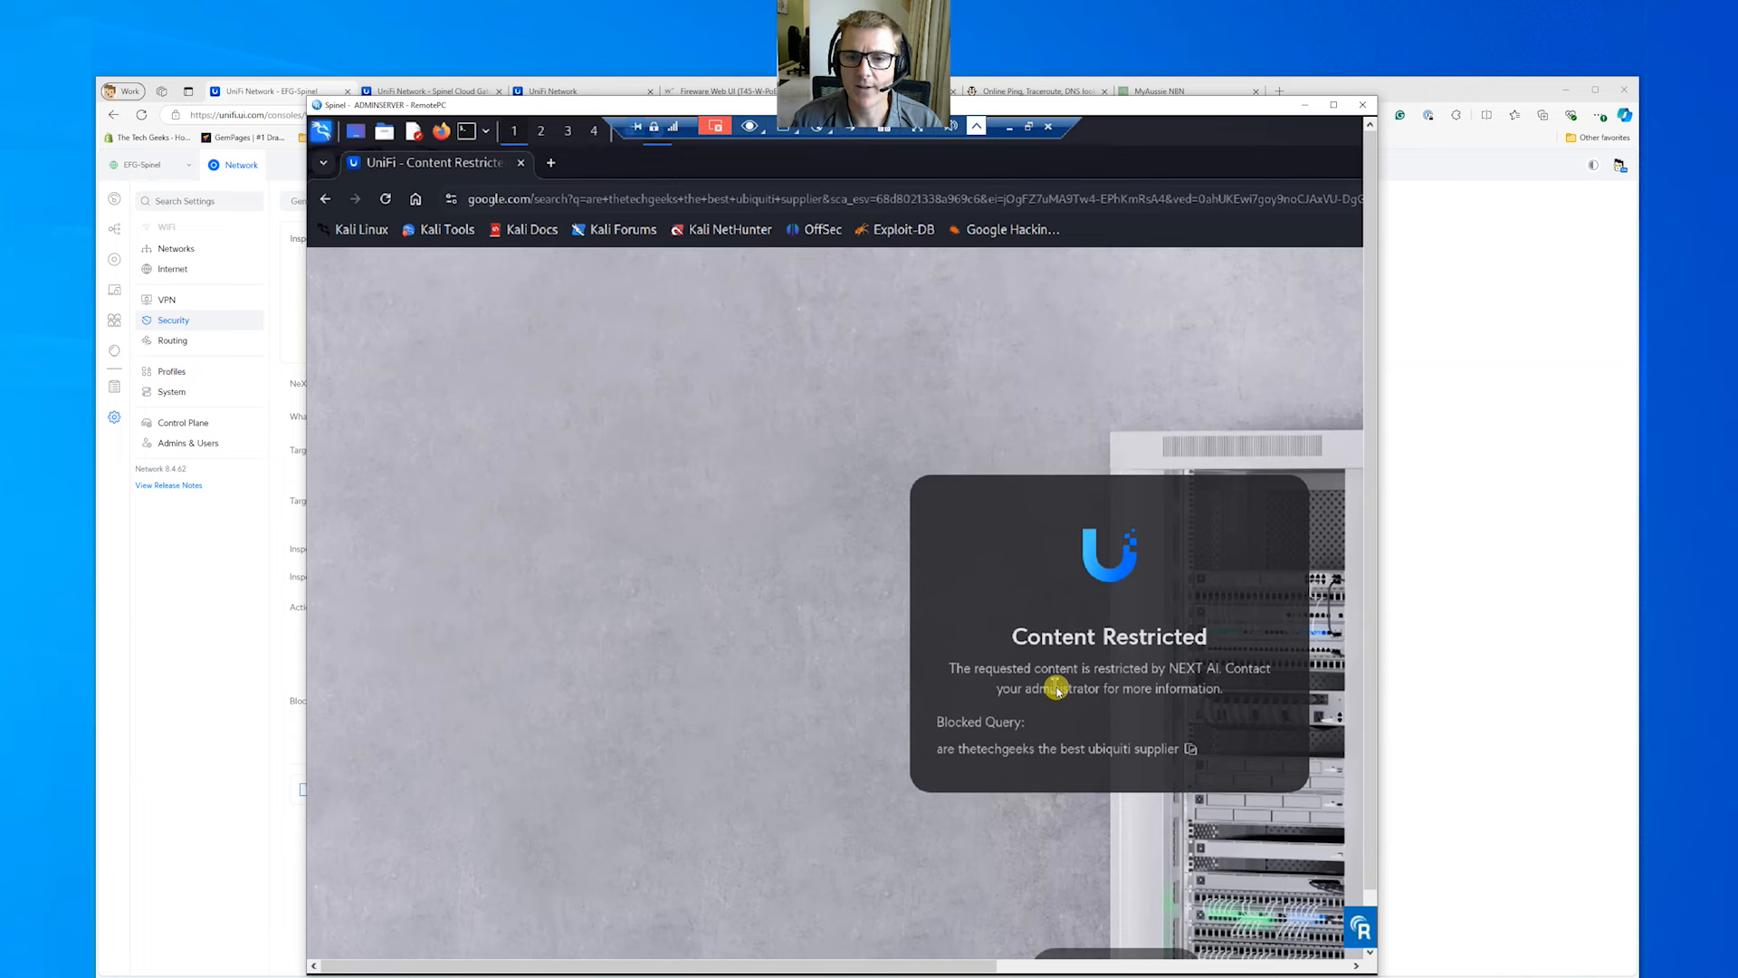
{"action": "left_click", "coordinate": [183, 599]}
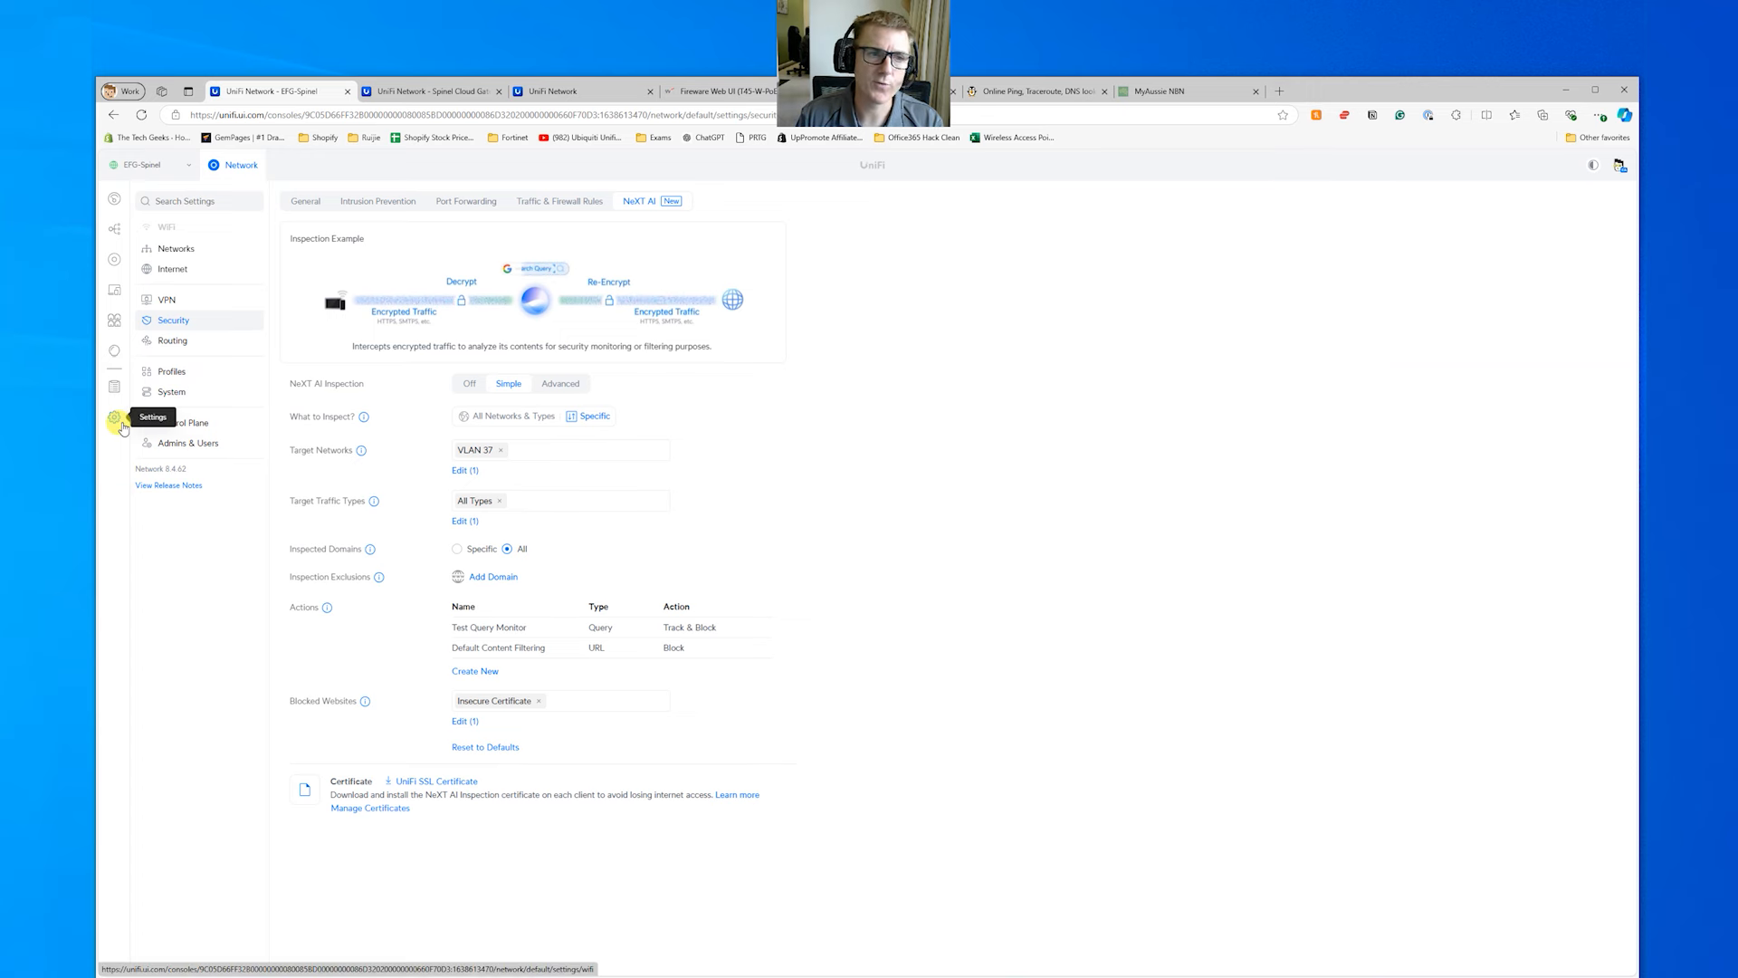
{"action": "left_click", "coordinate": [114, 351]}
{"action": "left_click", "coordinate": [900, 200]}
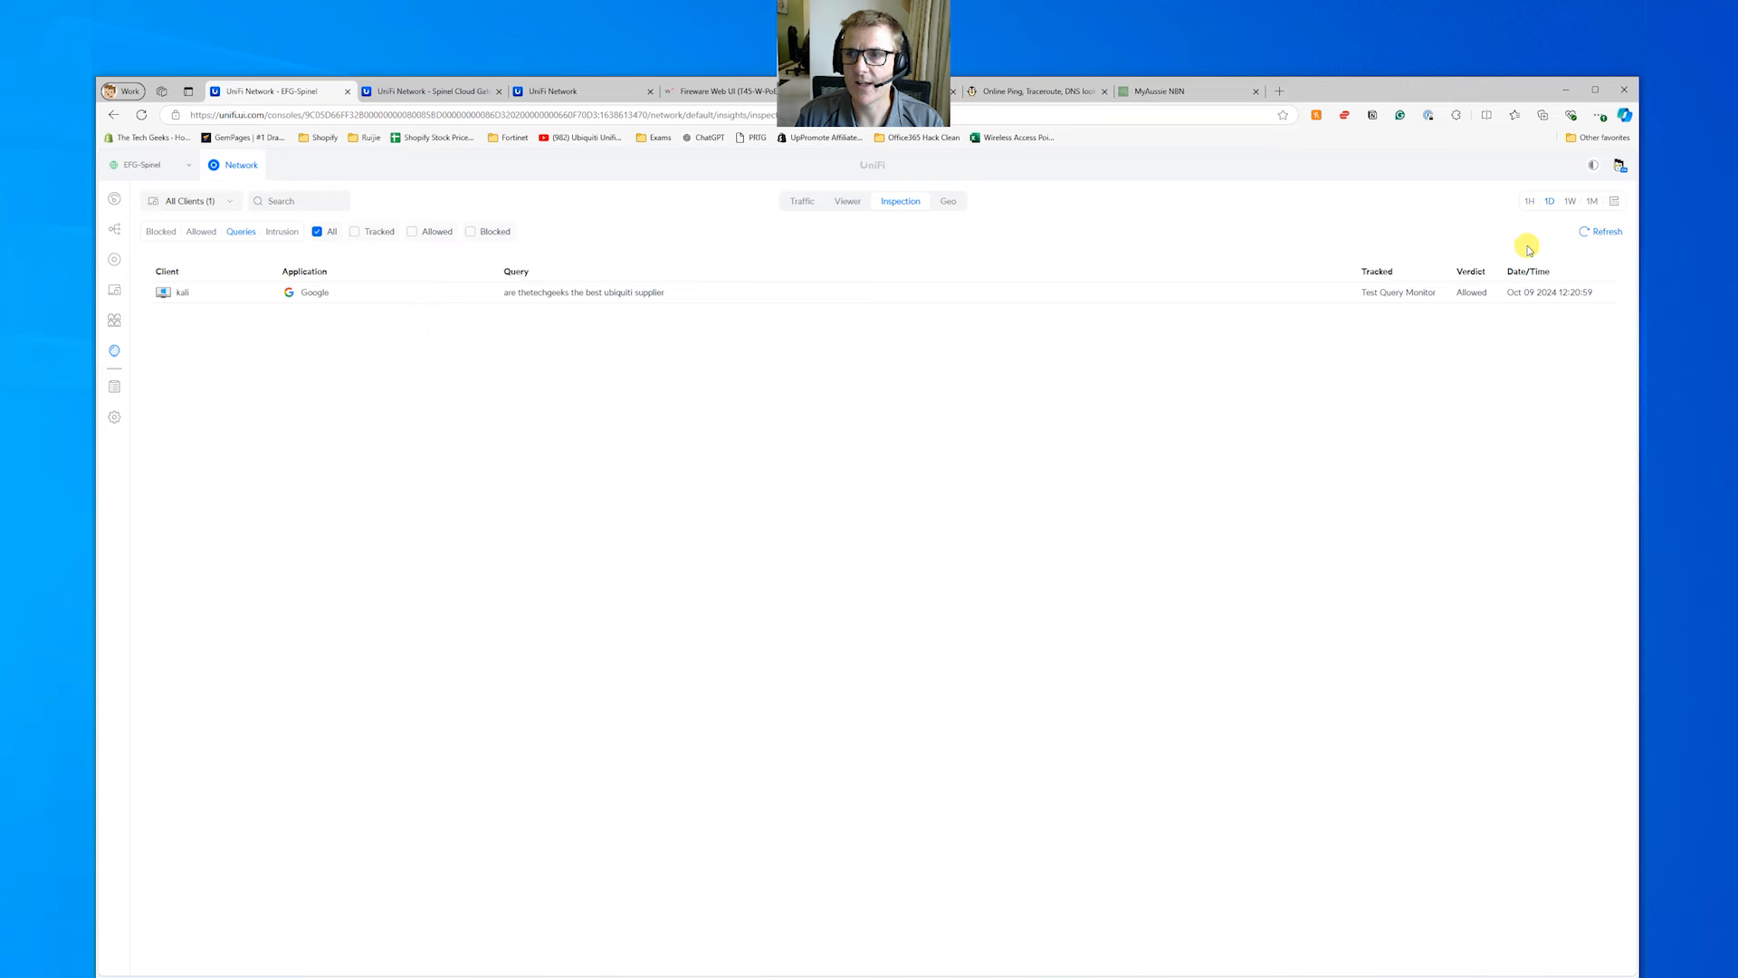
{"action": "left_click", "coordinate": [1602, 232]}
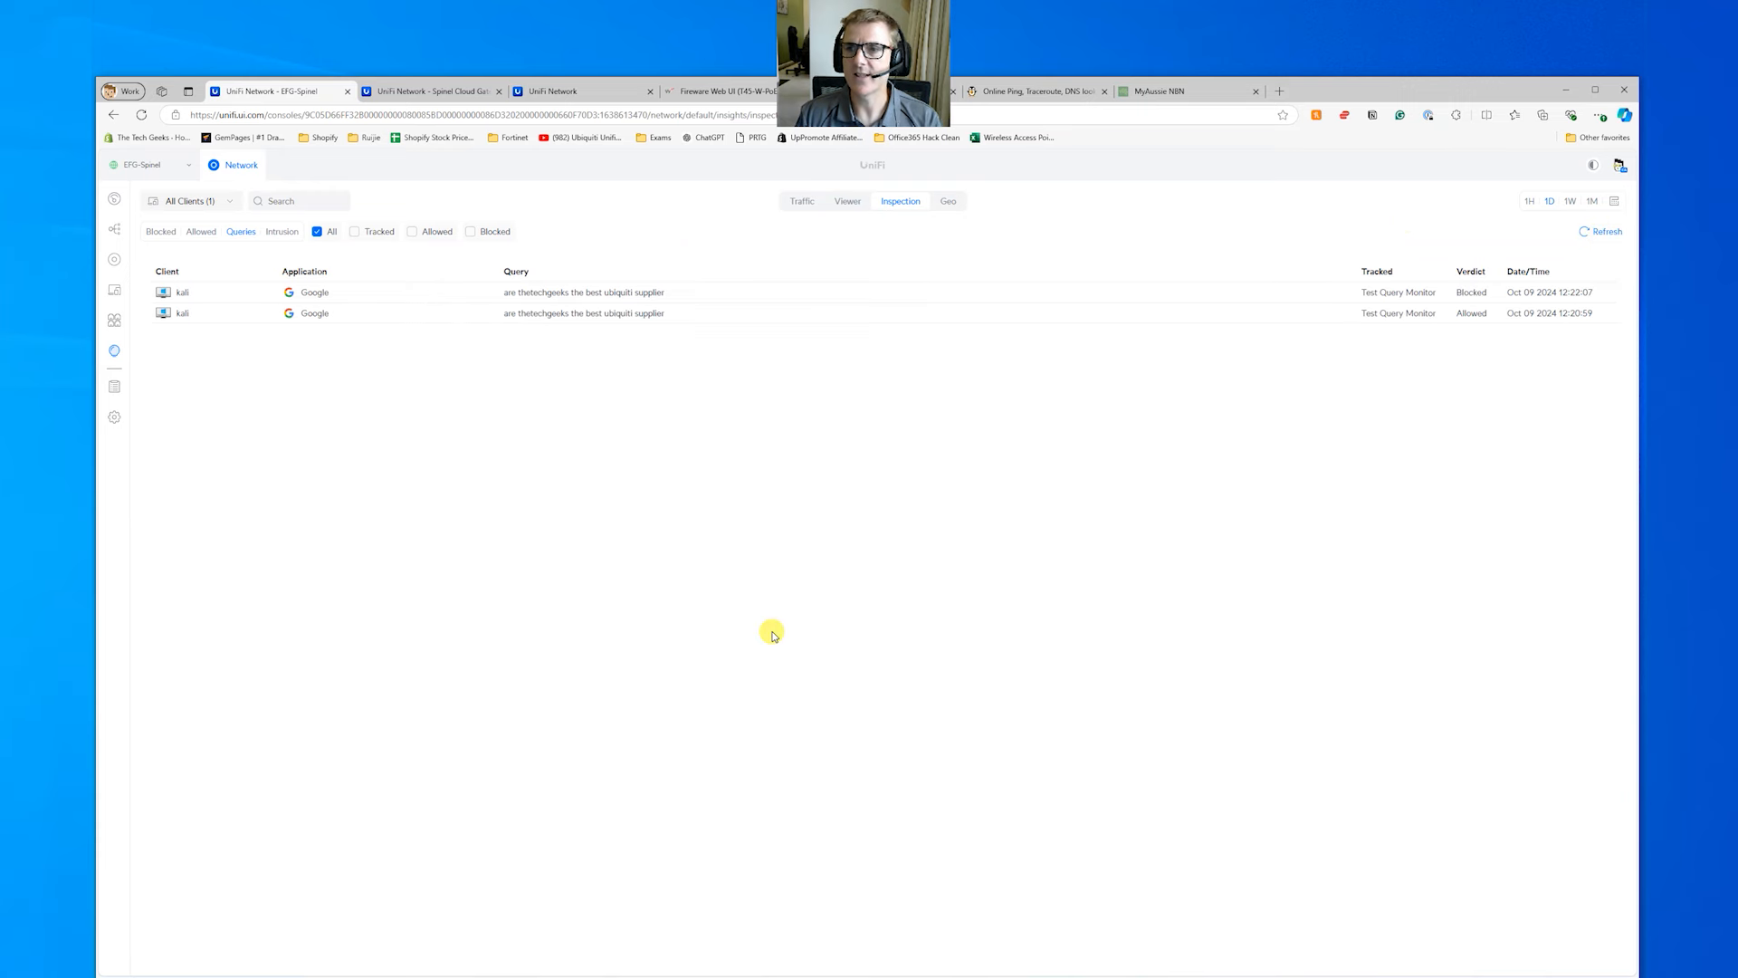
Open the allowed Google query entry from 12:20:59 and block its domain name
{"action": "left_click", "coordinate": [1550, 316]}
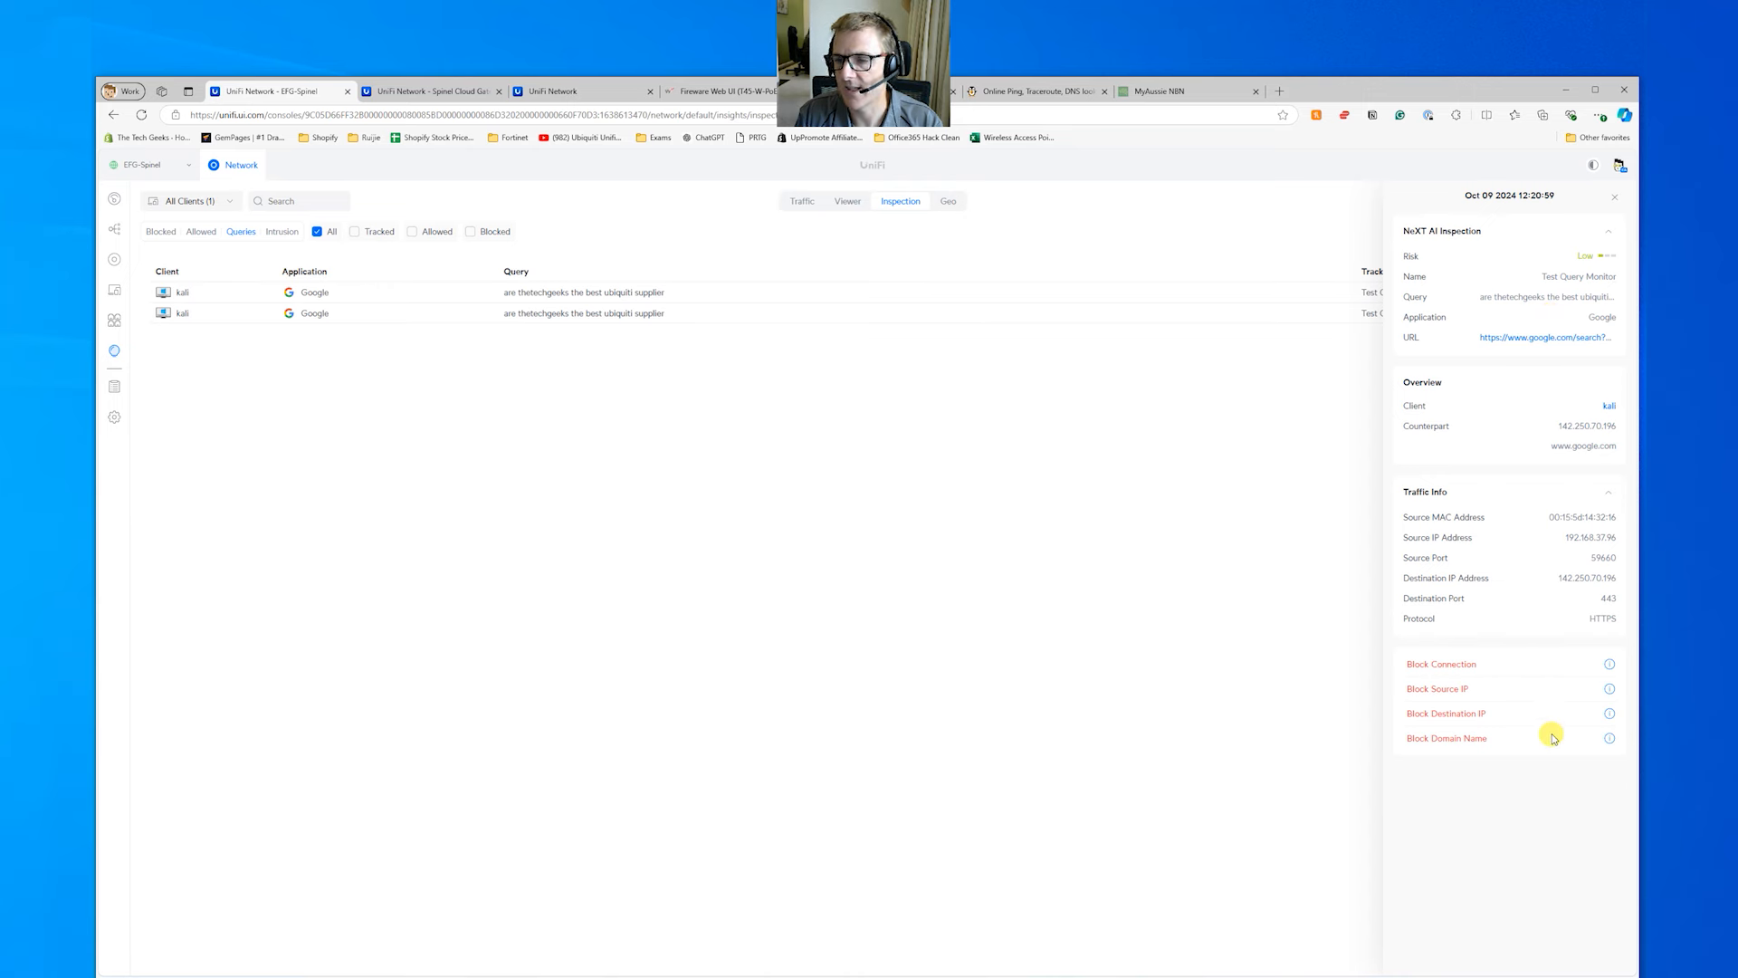
{"action": "mouse_move", "coordinate": [1612, 740]}
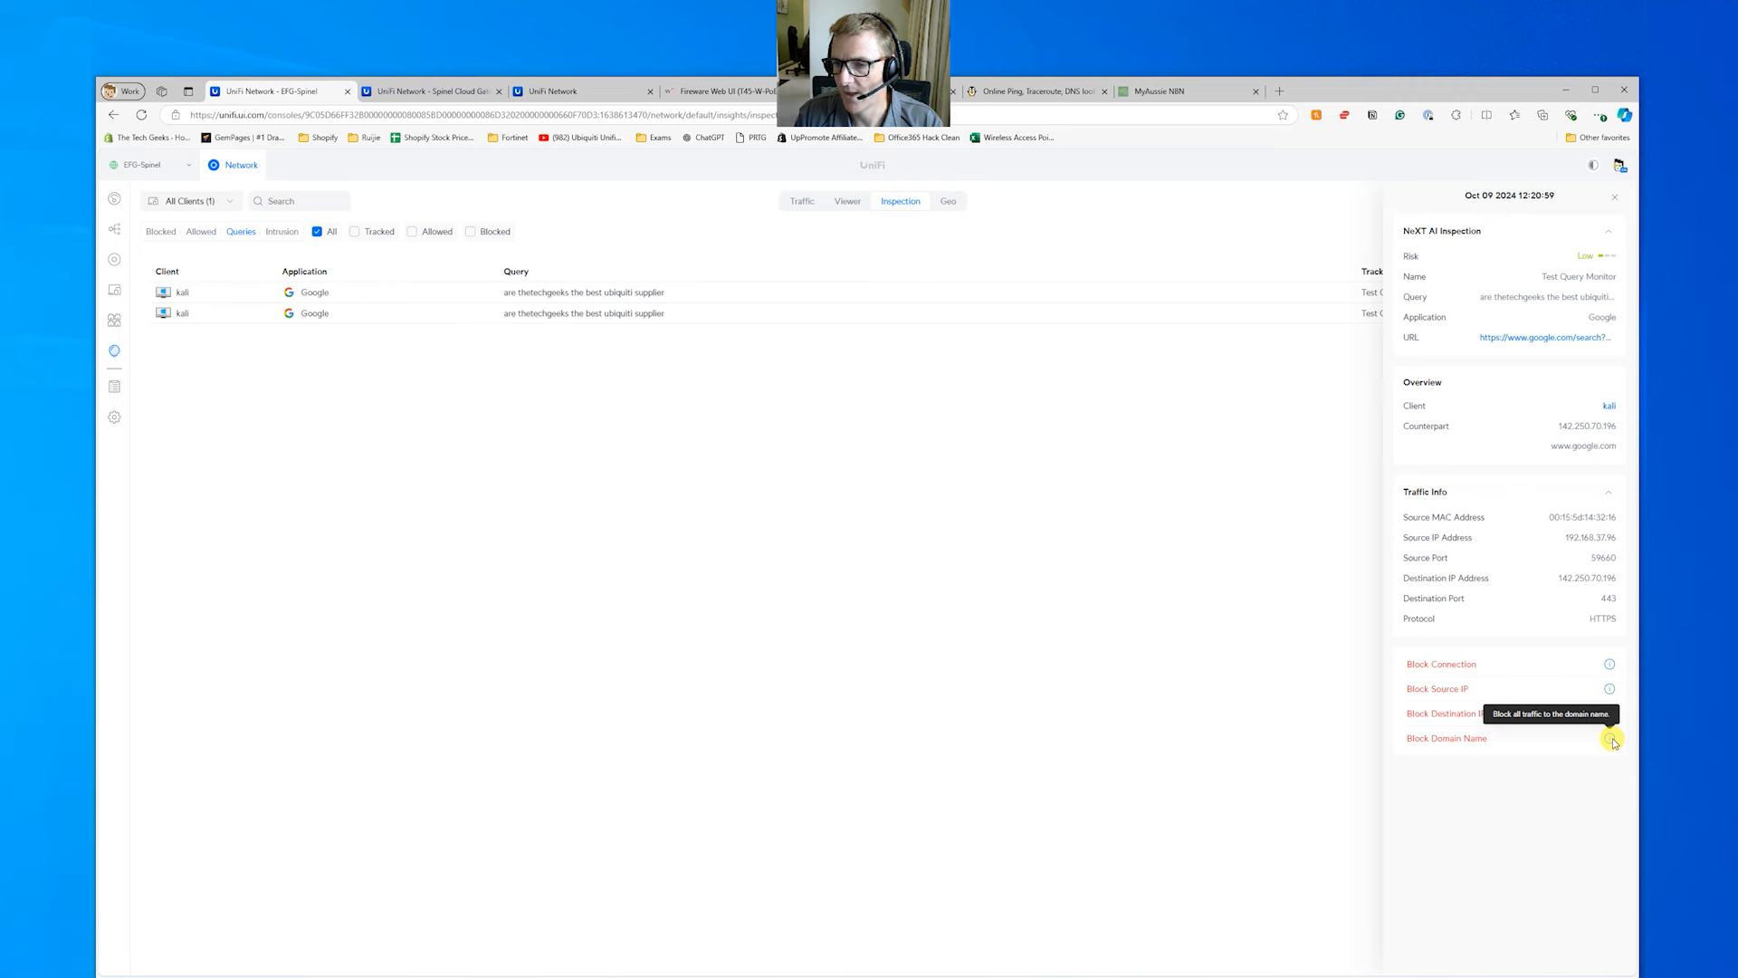
{"action": "left_click", "coordinate": [1463, 747]}
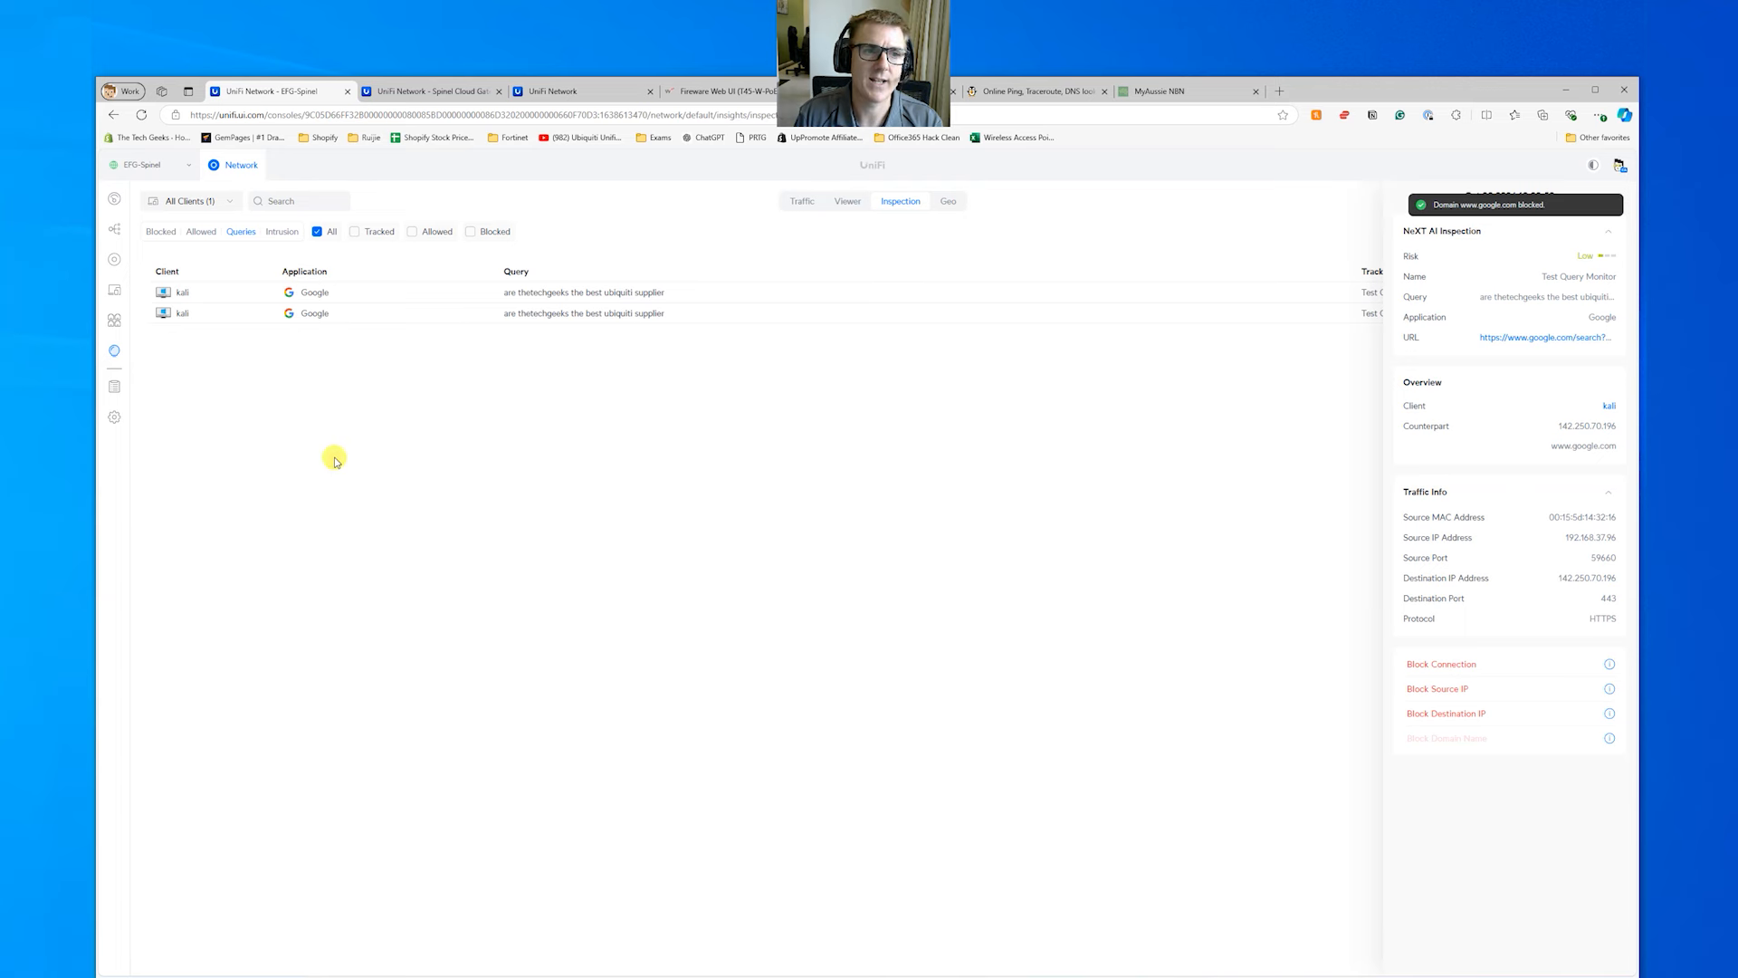
{"action": "left_click", "coordinate": [114, 416]}
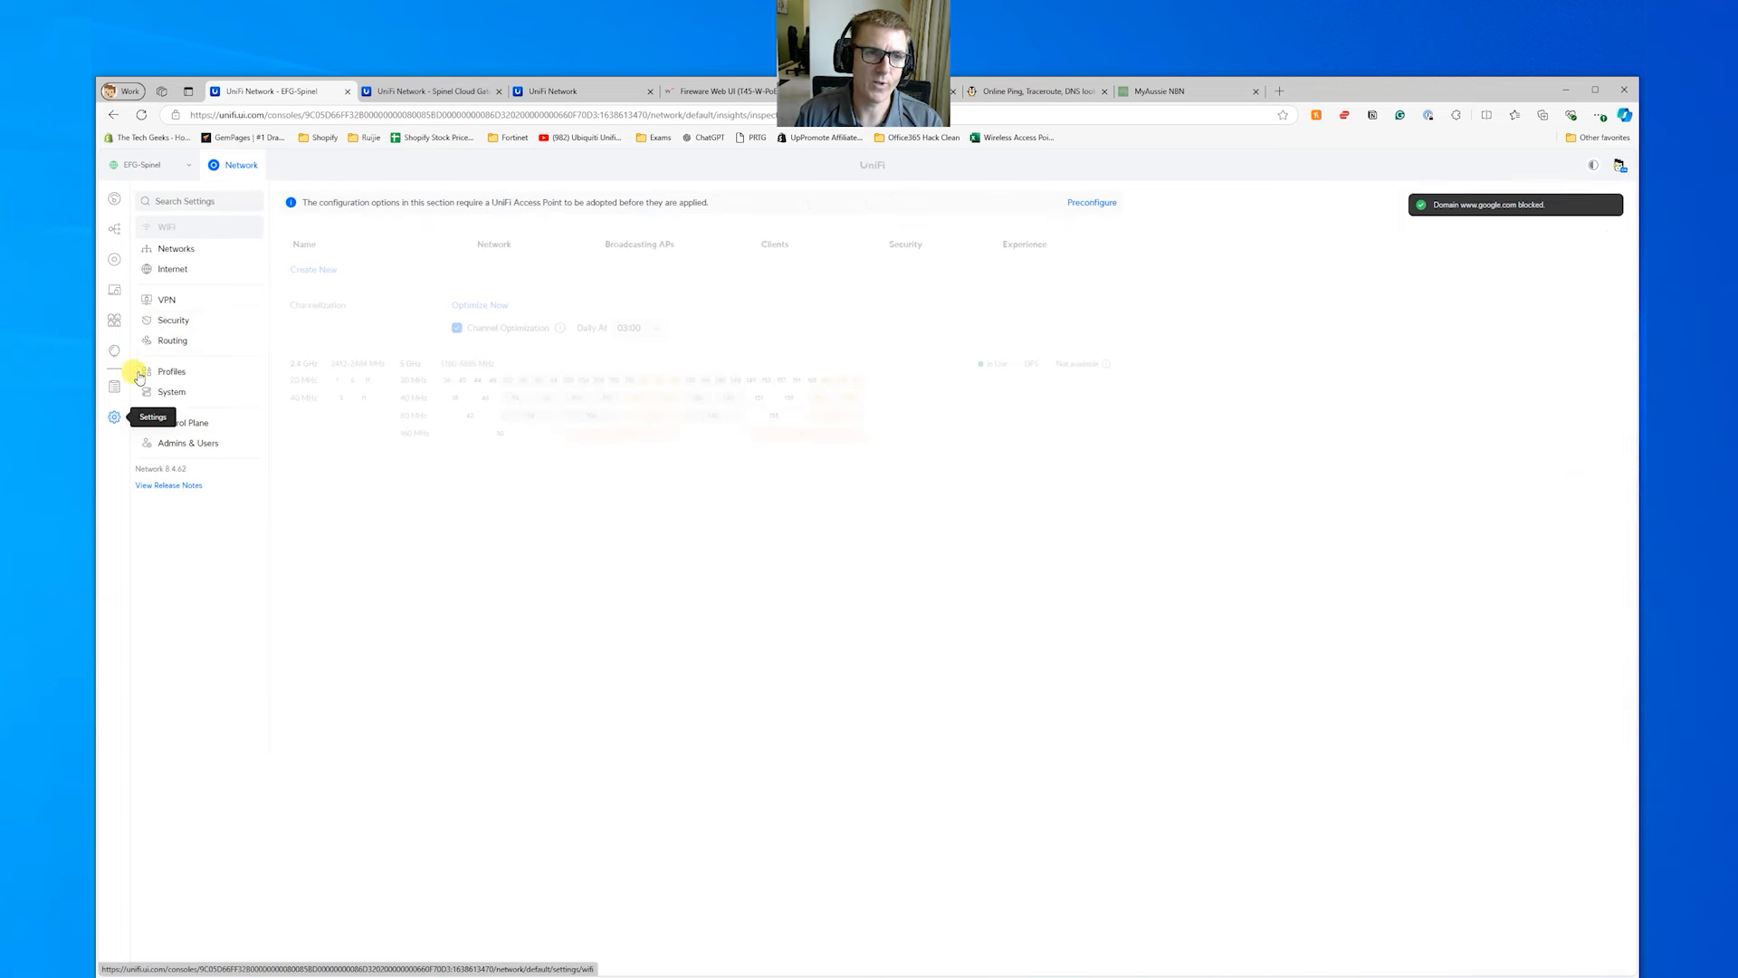
{"action": "left_click", "coordinate": [172, 319]}
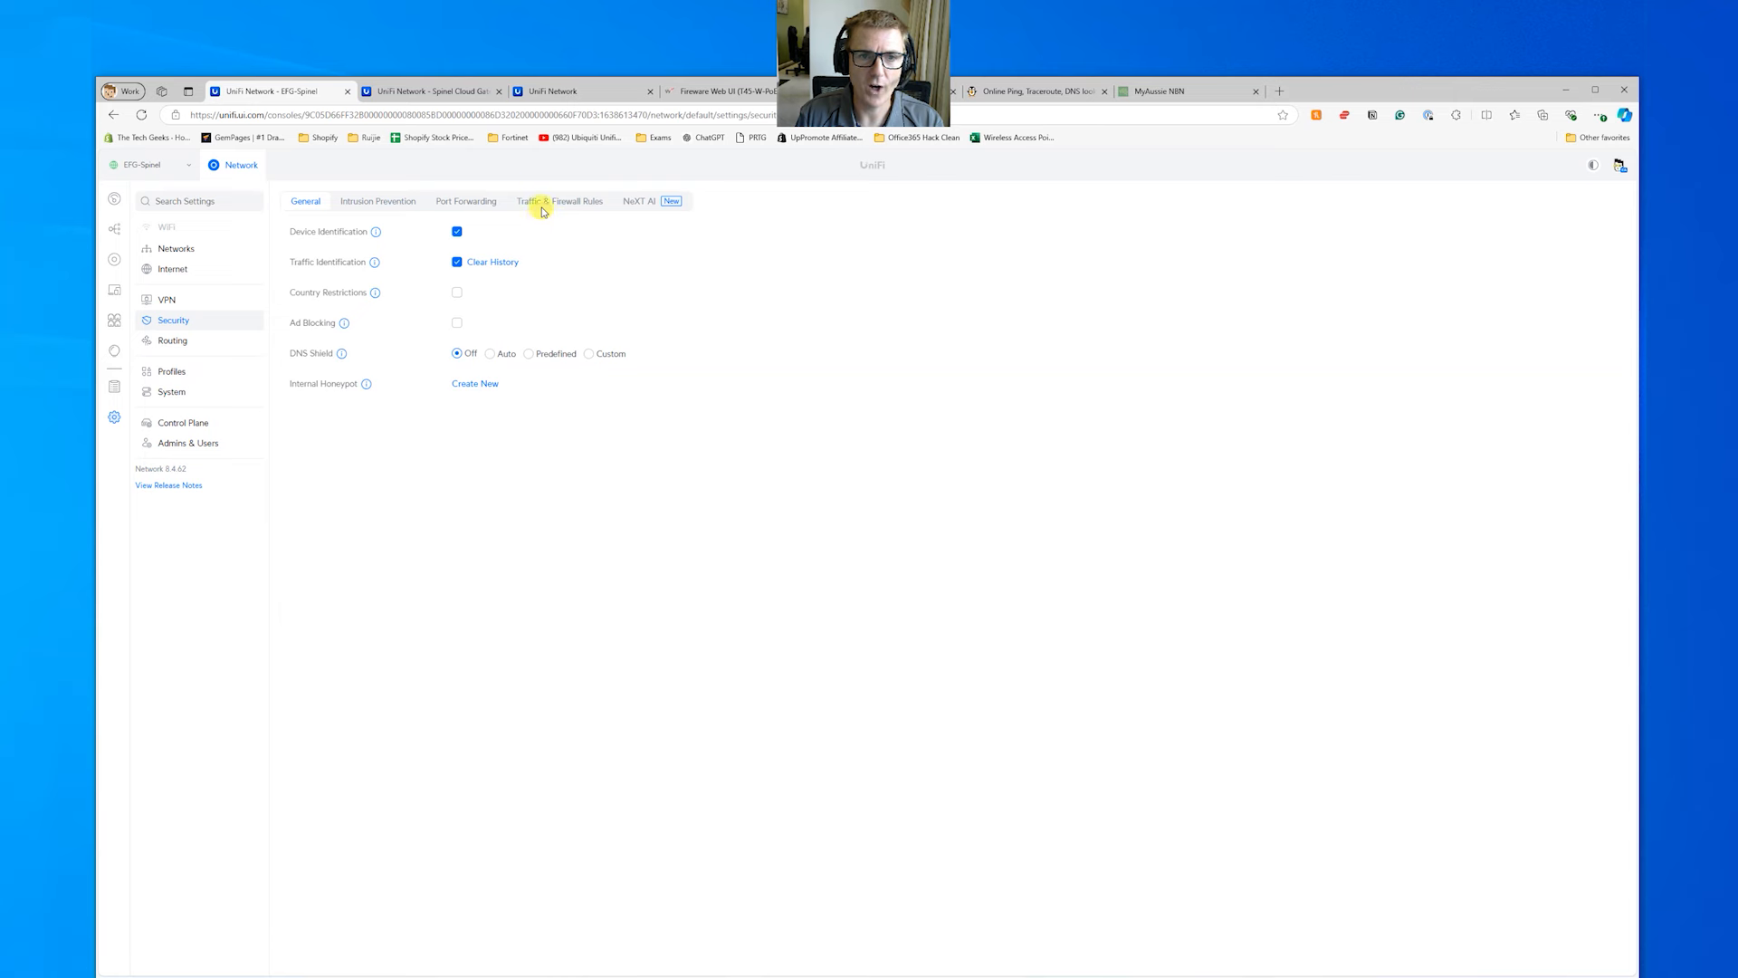
{"action": "left_click", "coordinate": [542, 203]}
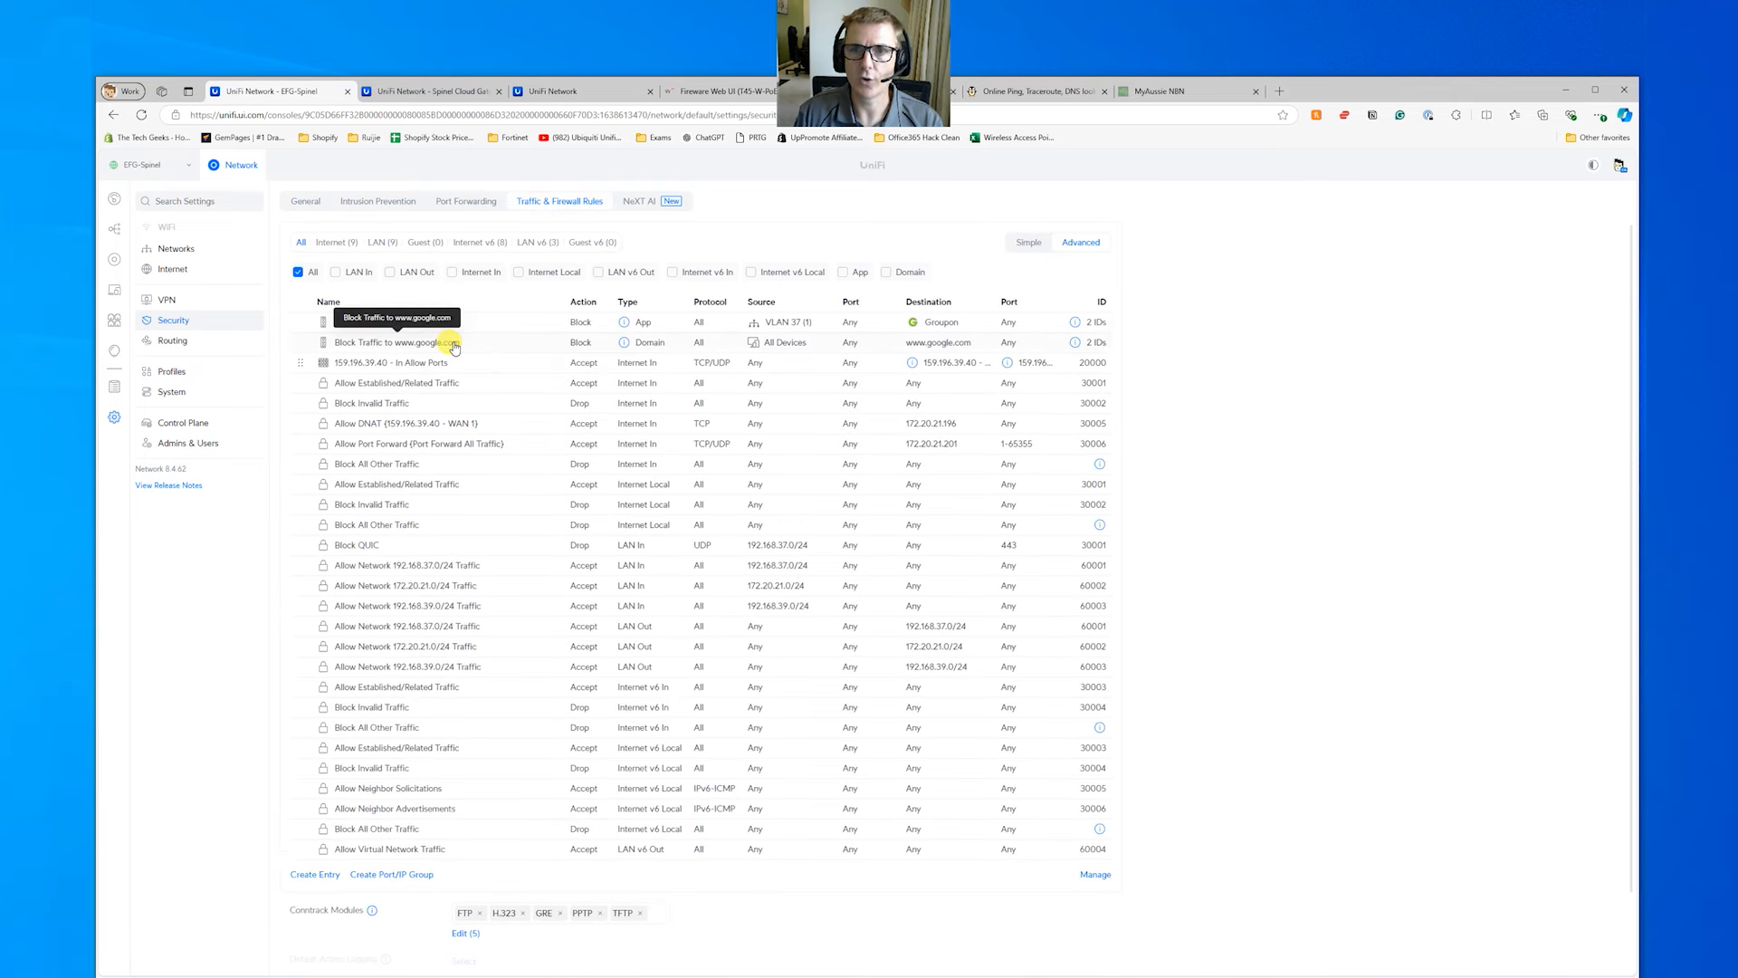
Switch to the remote Kali machine and load google.com in its browser to test the domain block
{"action": "key", "text": "alt+Tab"}
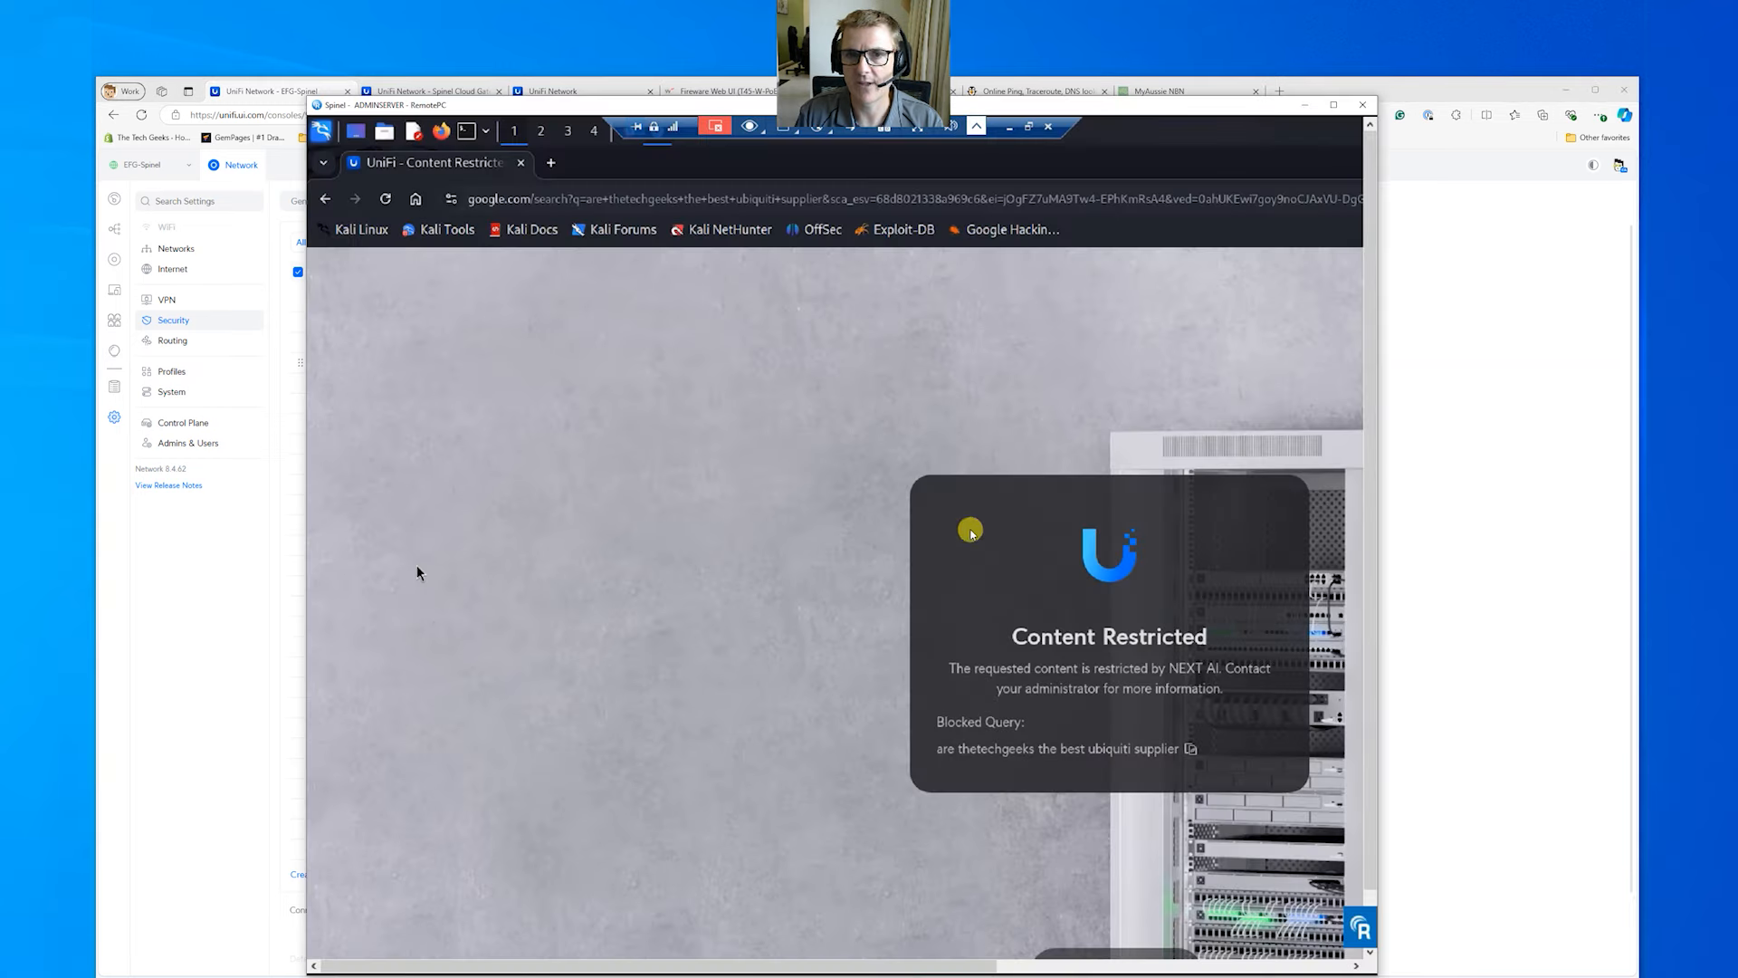
{"action": "left_click", "coordinate": [581, 198]}
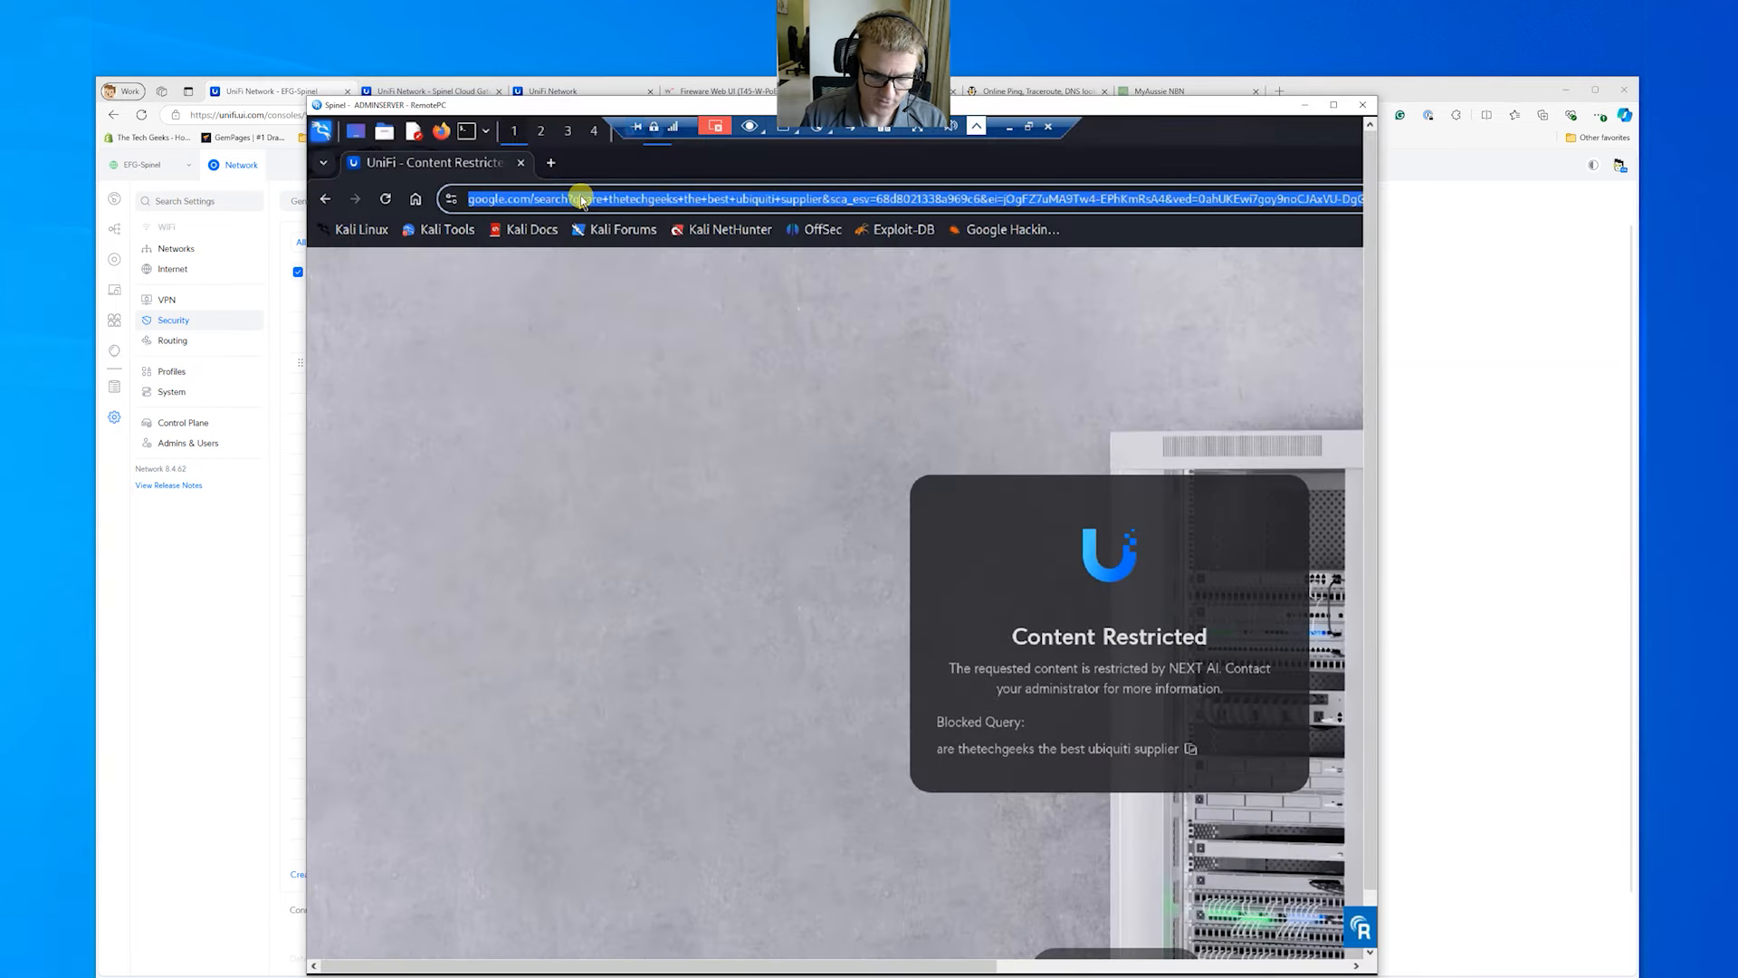
{"action": "type", "text": "google.com"}
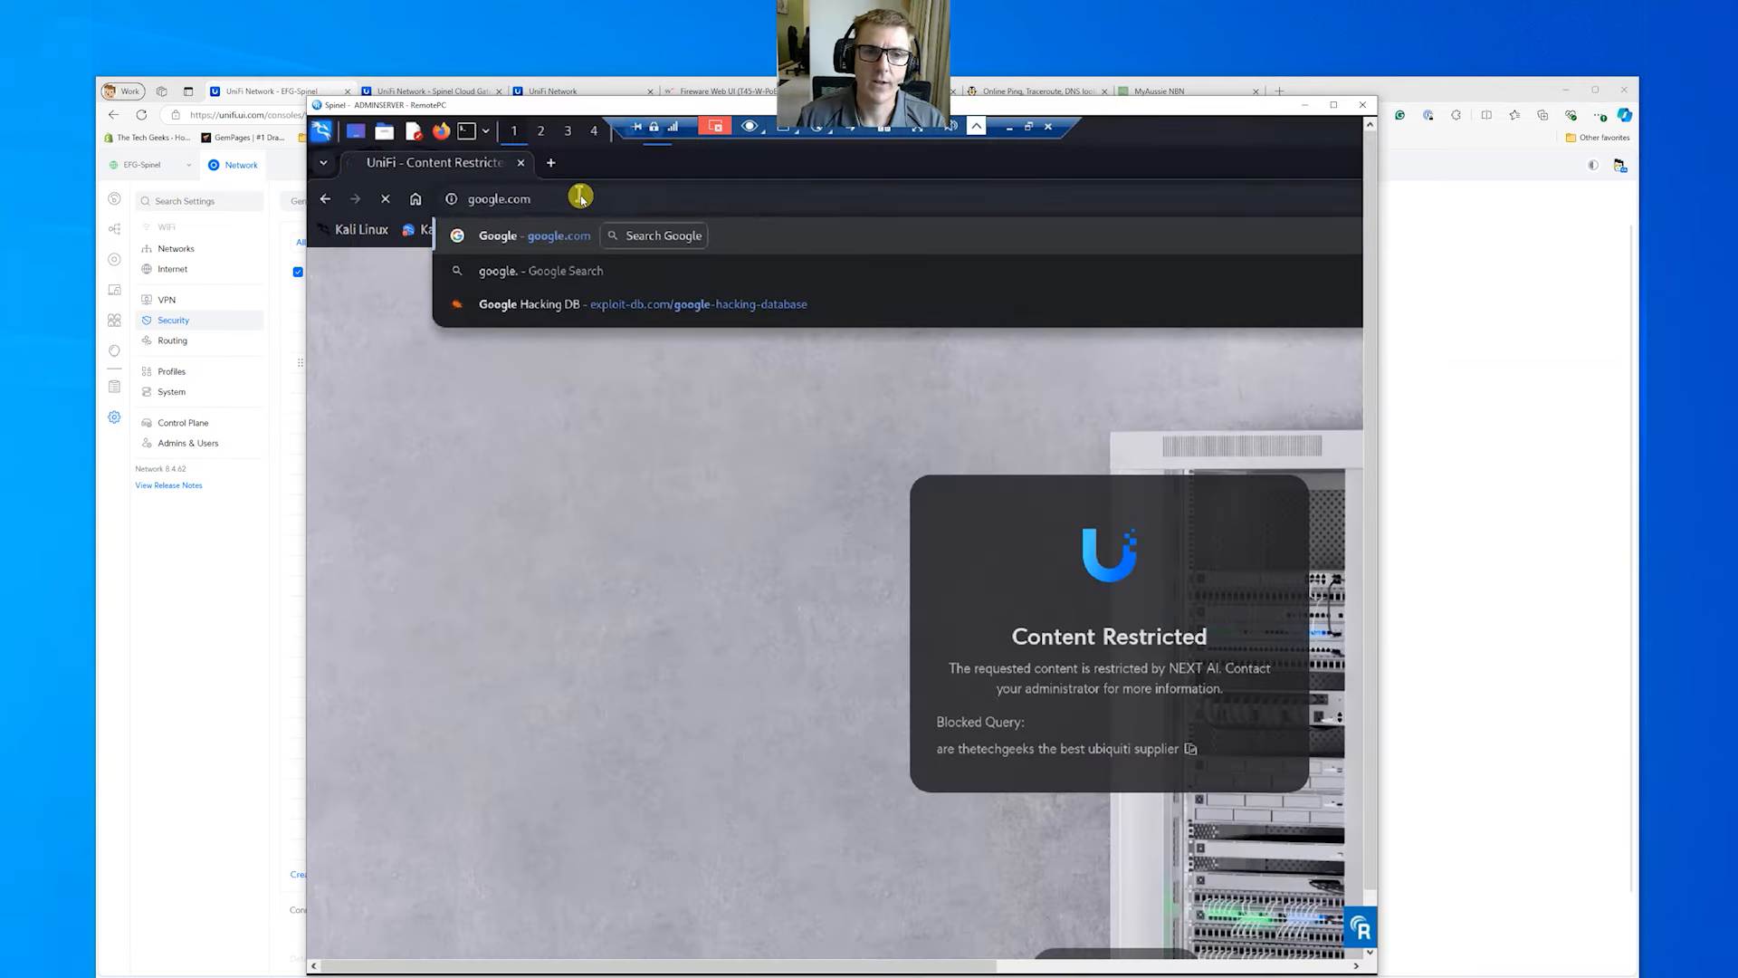
{"action": "key", "text": "Return"}
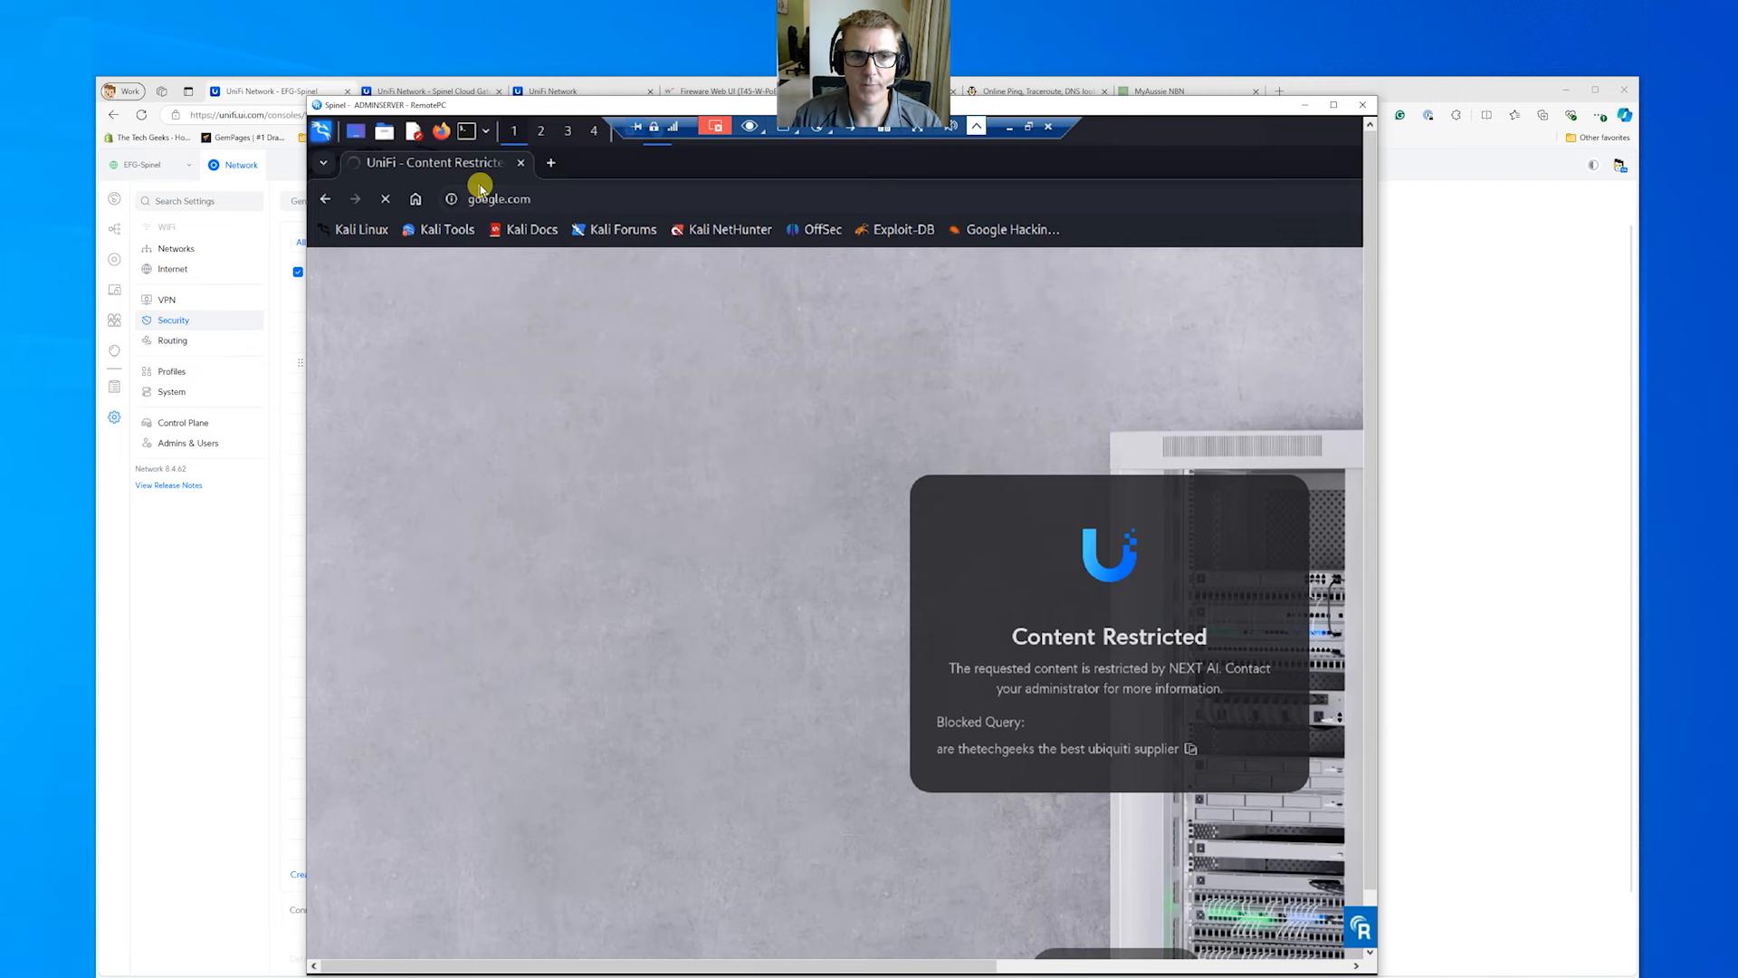
{"action": "left_click", "coordinate": [234, 666]}
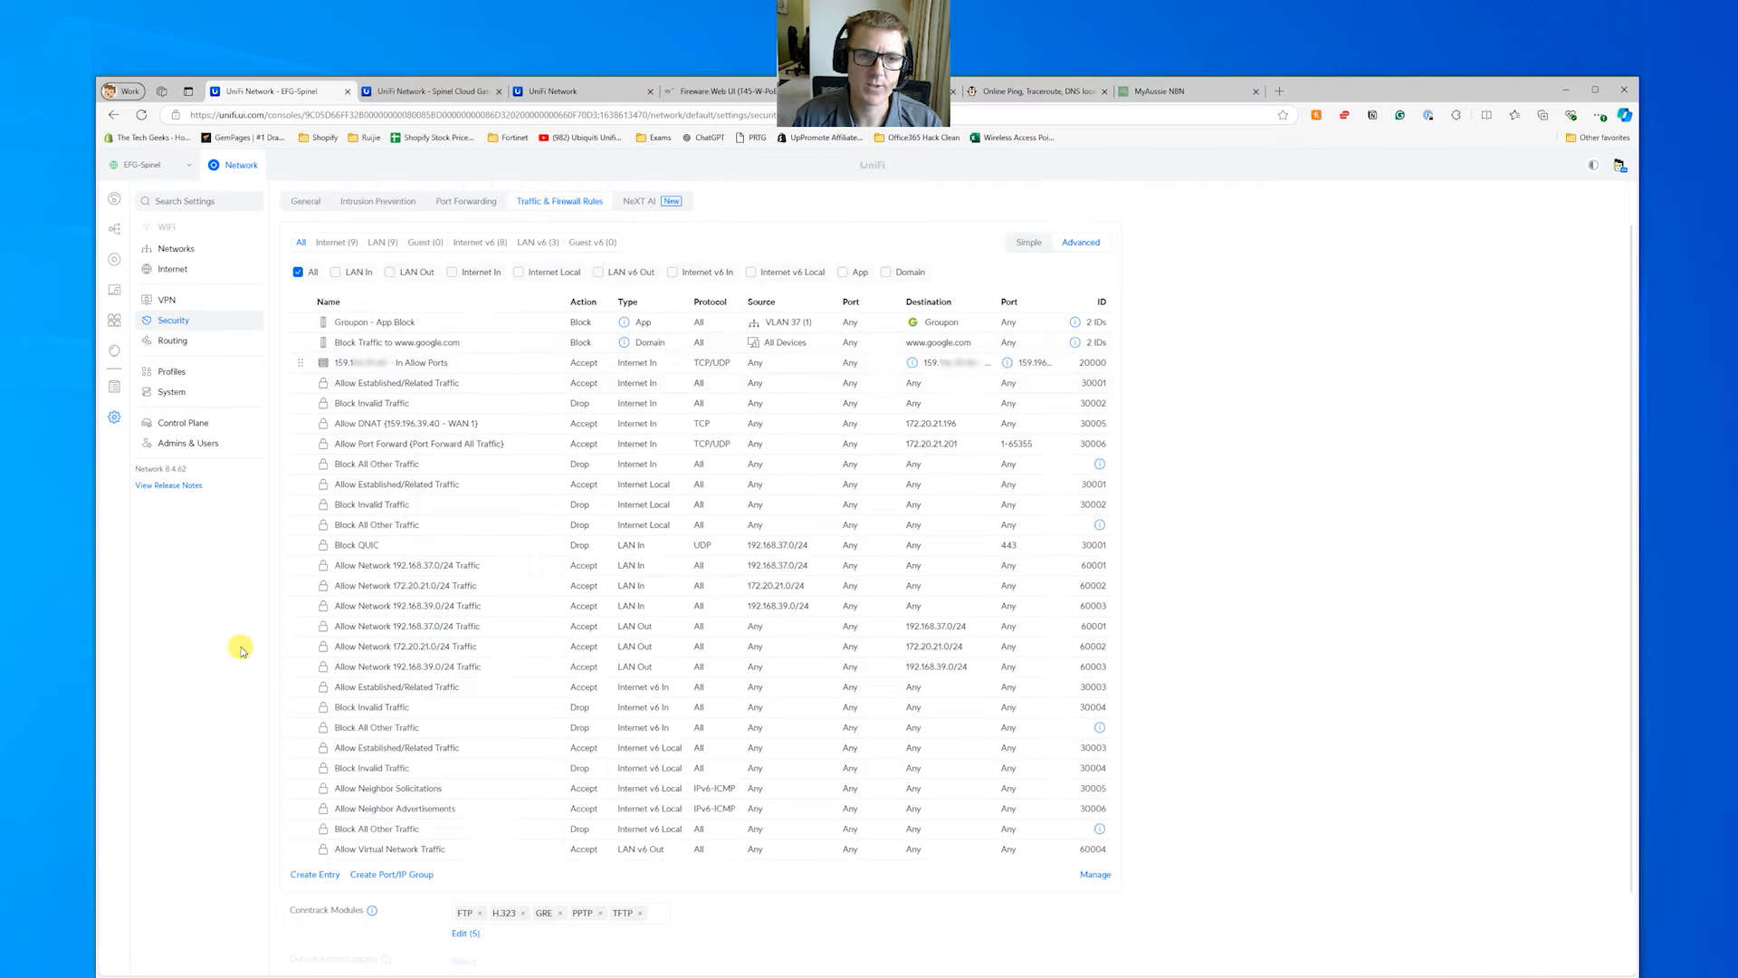
{"action": "left_click", "coordinate": [1095, 875]}
{"action": "left_click", "coordinate": [303, 323]}
{"action": "left_click", "coordinate": [303, 343]}
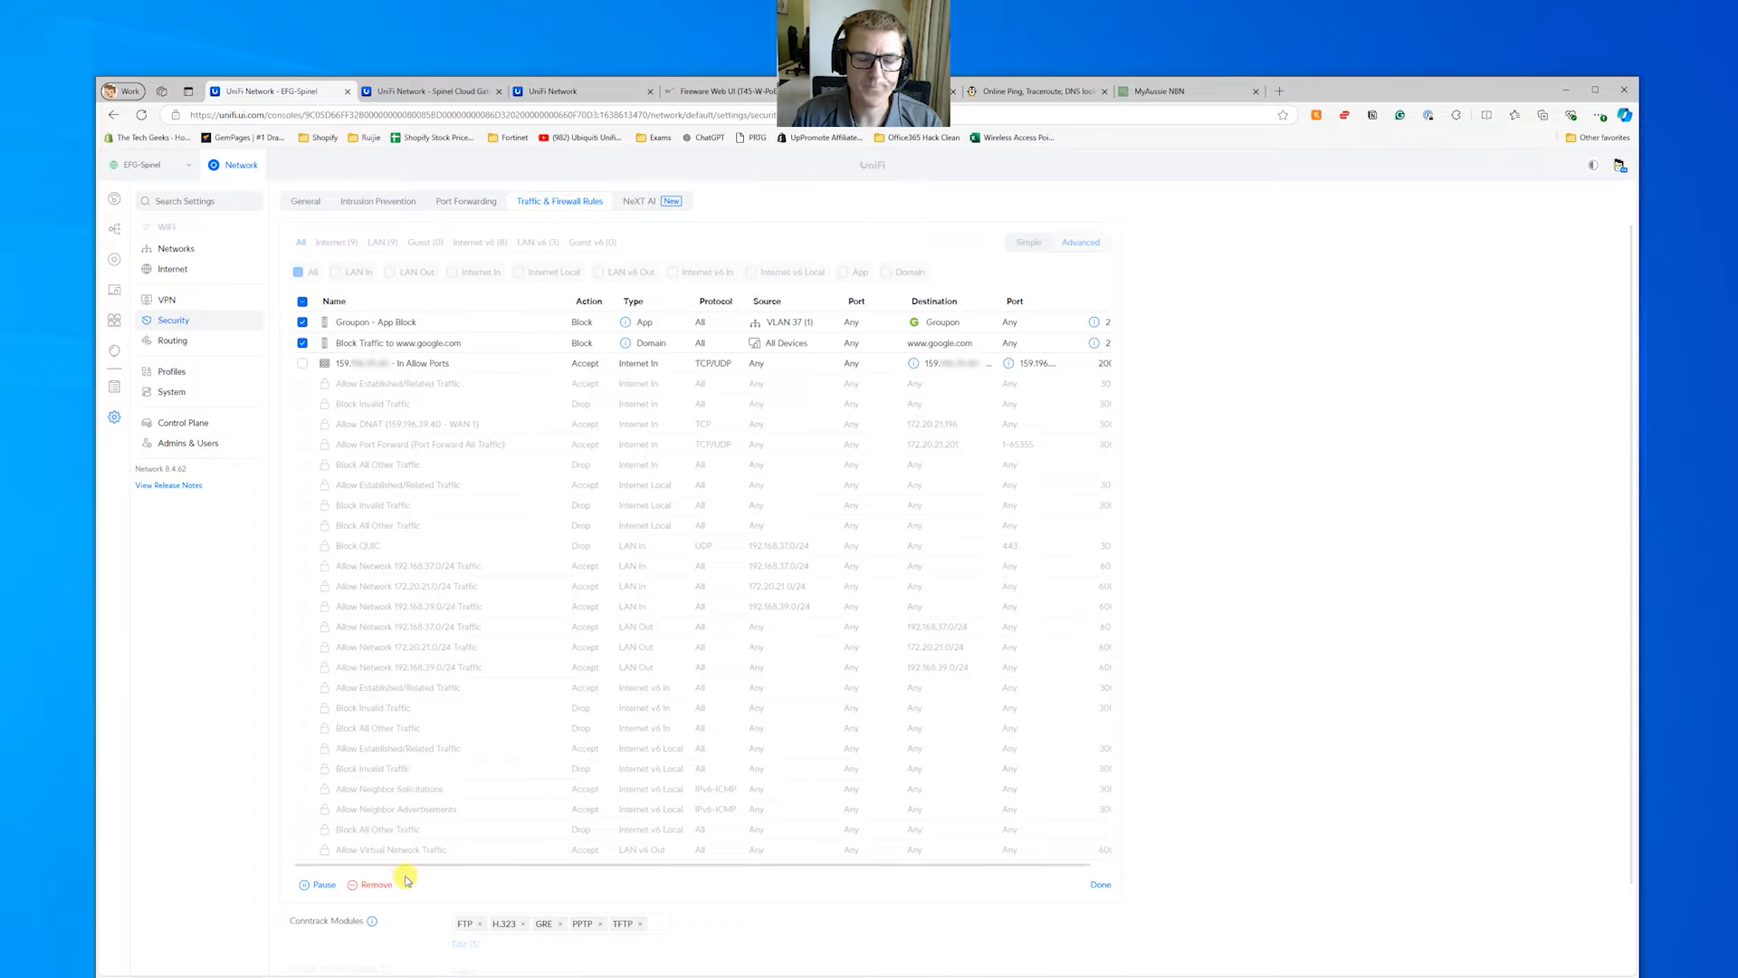